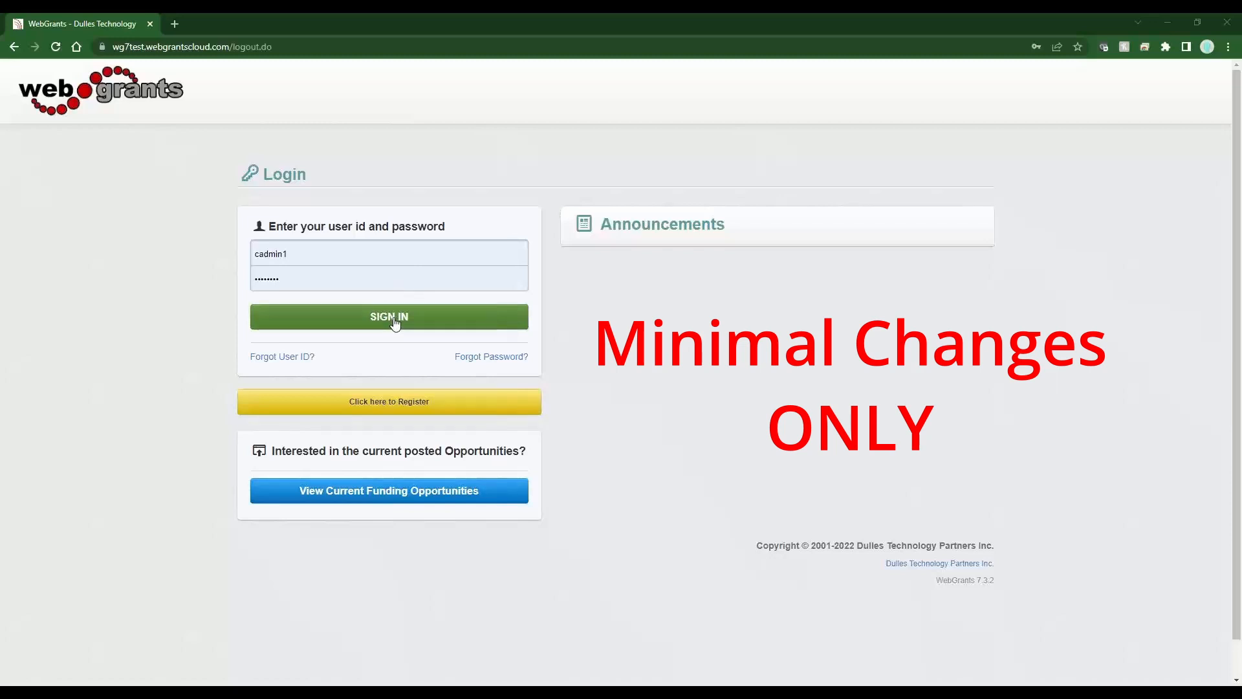
- Sign in to WebGrants and open the Utilities list of system configurations
{"action": "left_click", "coordinate": [393, 317]}
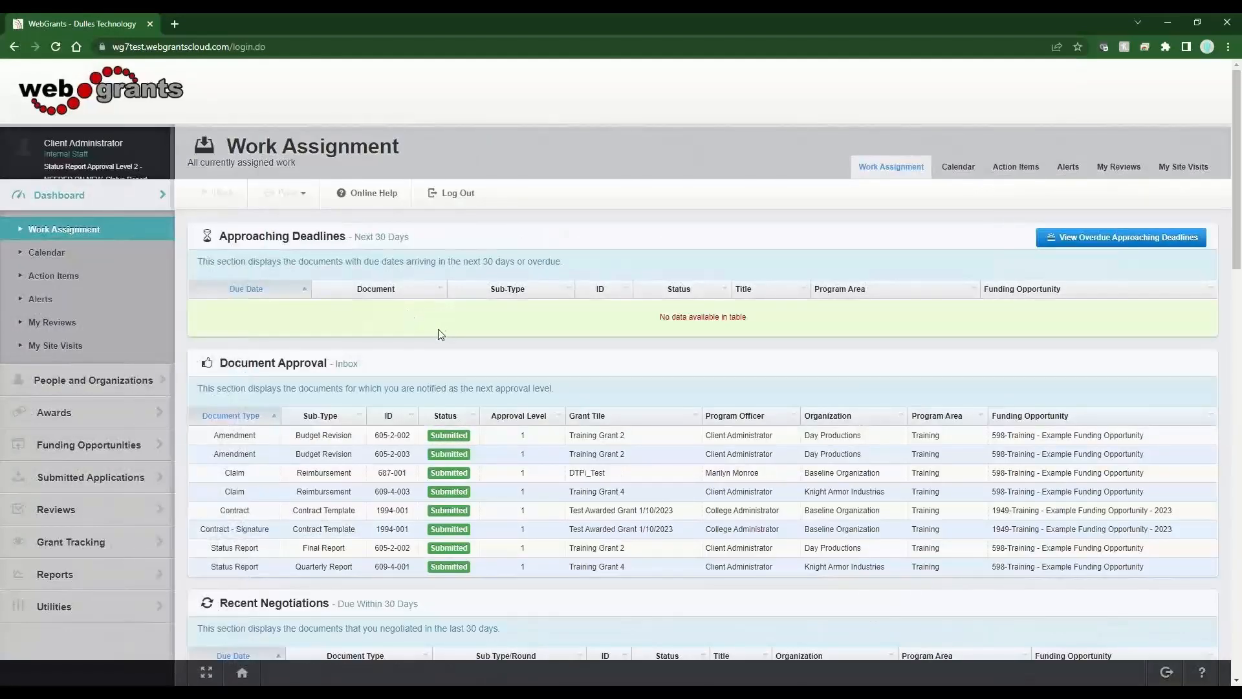
{"action": "left_click", "coordinate": [130, 620]}
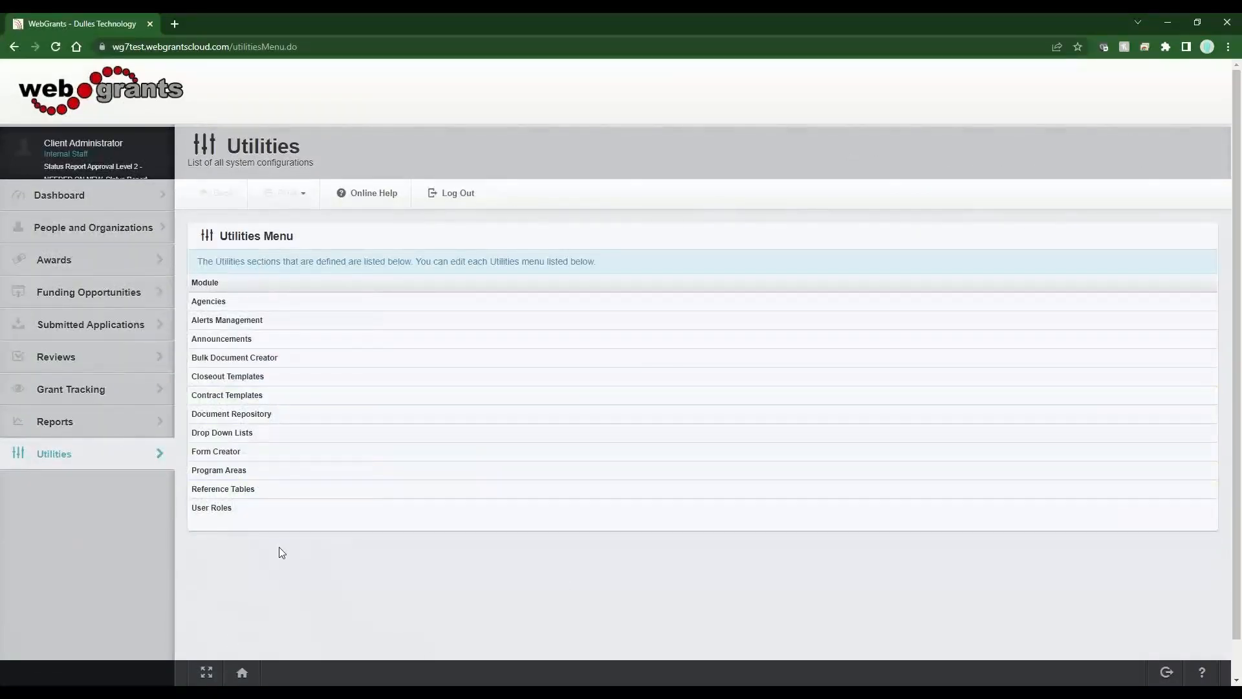
- In Form Creator, list the Training program's 12 application forms and open Scope of Work
{"action": "left_click", "coordinate": [242, 454]}
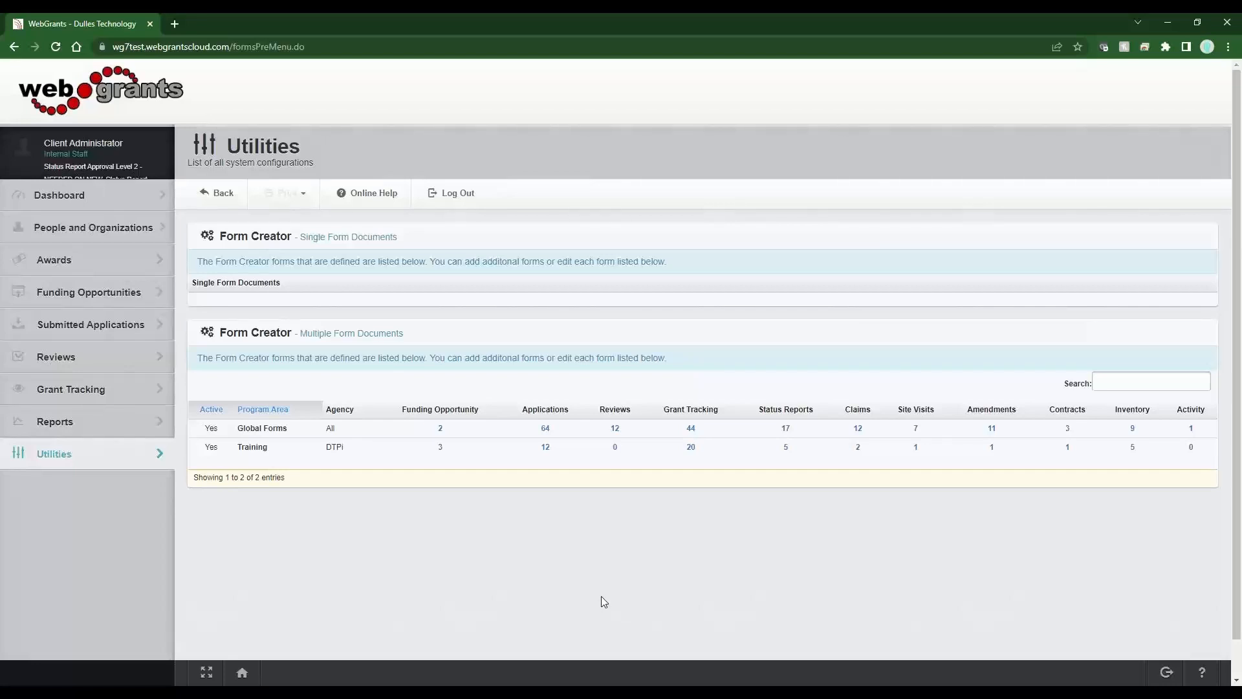
{"action": "left_click", "coordinate": [545, 449]}
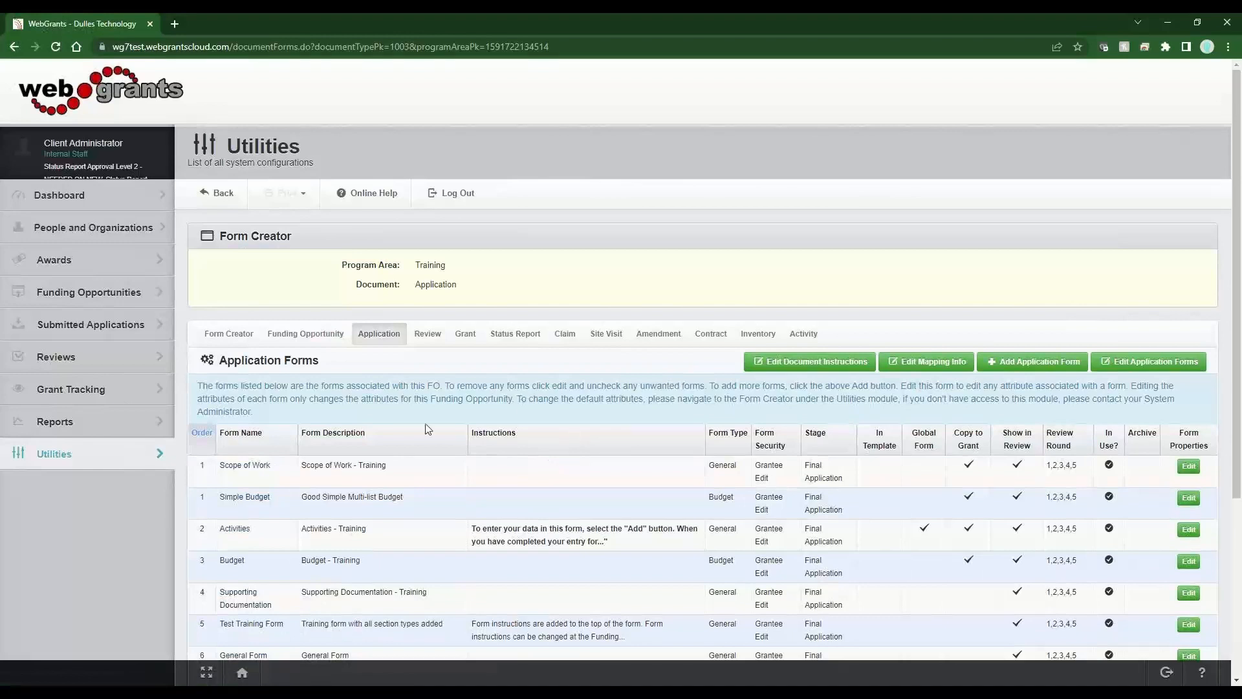
{"action": "mouse_move", "coordinate": [1109, 465]}
{"action": "left_click", "coordinate": [359, 479]}
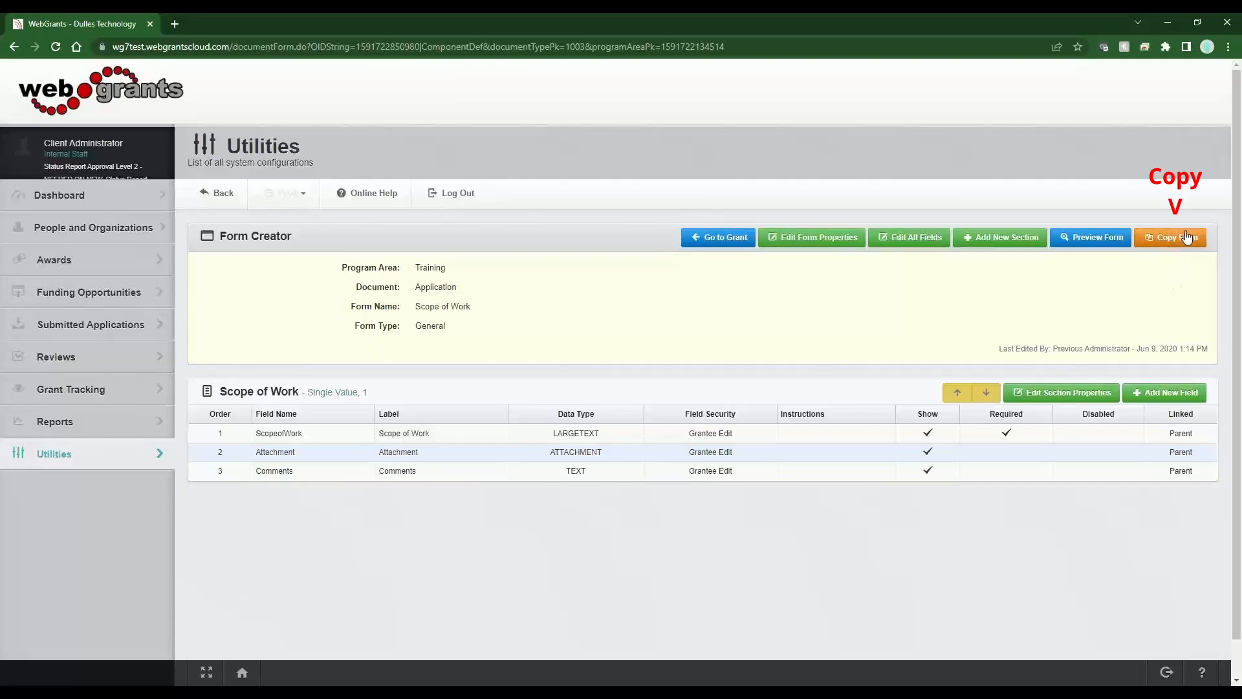
- Start copying the Scope of Work form as 'Scope of Work - Copy'
{"action": "left_click", "coordinate": [1165, 236]}
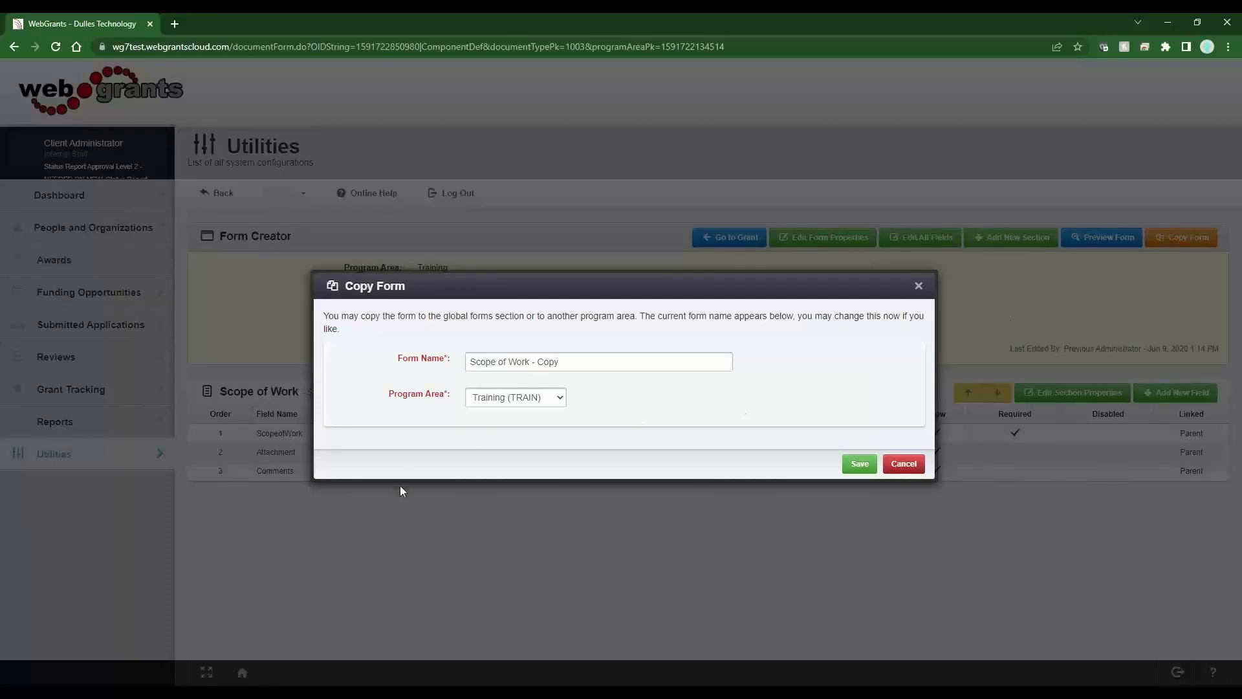
- Save the copy named 'Scope of Work - Copy' under the Training (TRAIN) program area
{"action": "left_click_drag", "start_coordinate": [568, 361], "coordinate": [538, 370]}
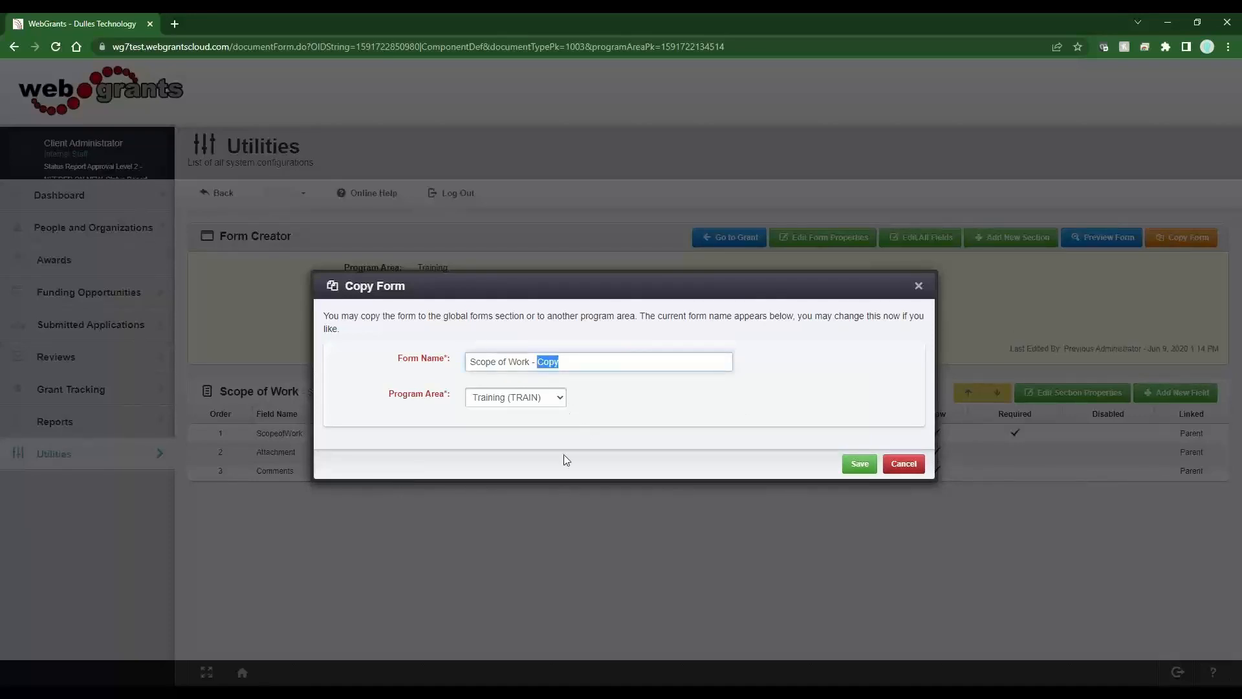
{"action": "left_click_drag", "start_coordinate": [456, 396], "coordinate": [366, 398]}
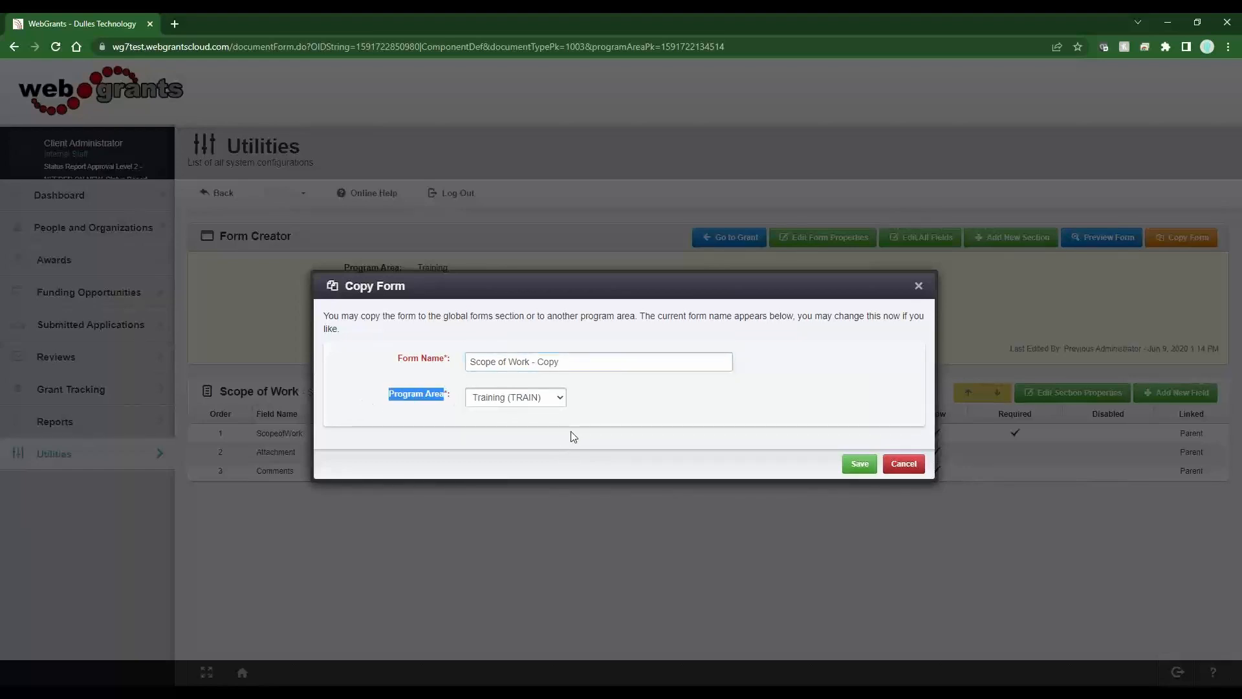
{"action": "left_click", "coordinate": [547, 402]}
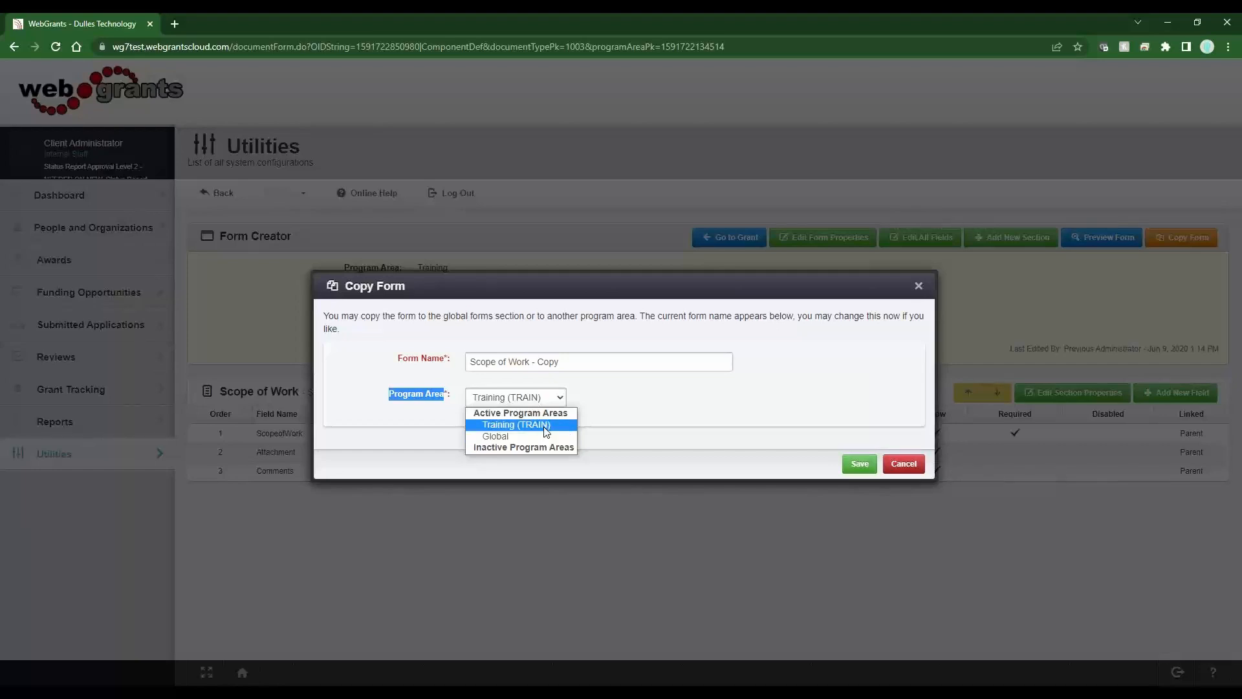
{"action": "left_click", "coordinate": [547, 427]}
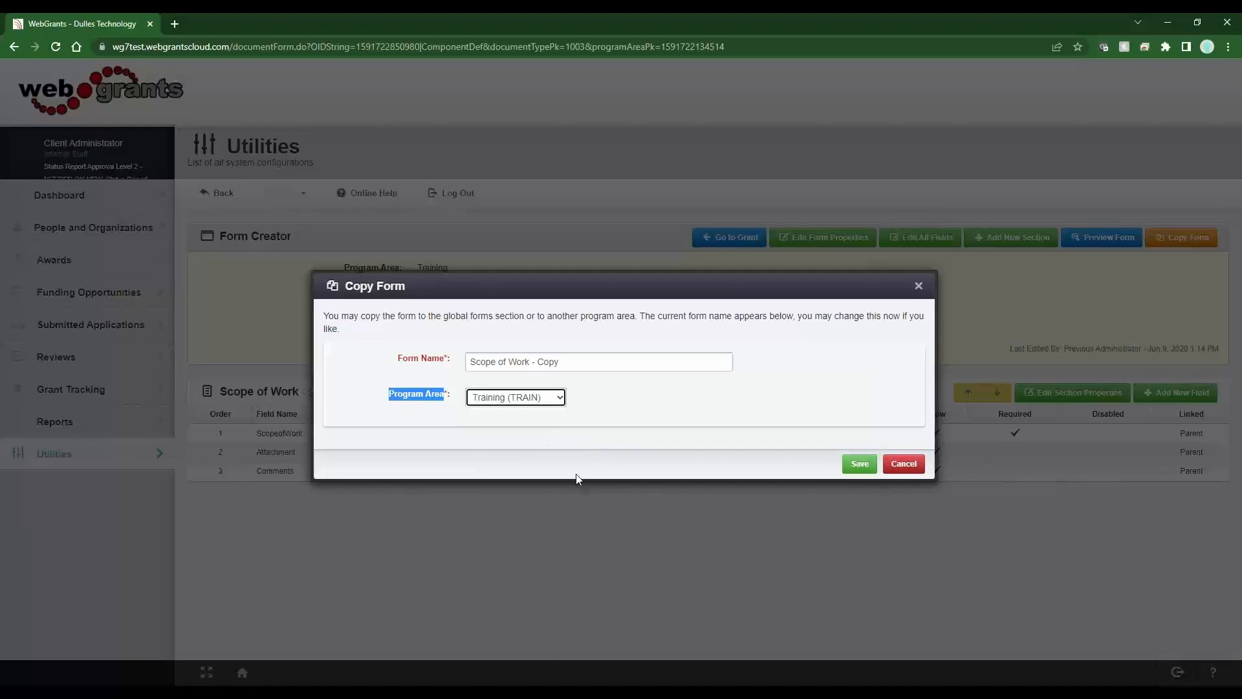
{"action": "left_click", "coordinate": [861, 465]}
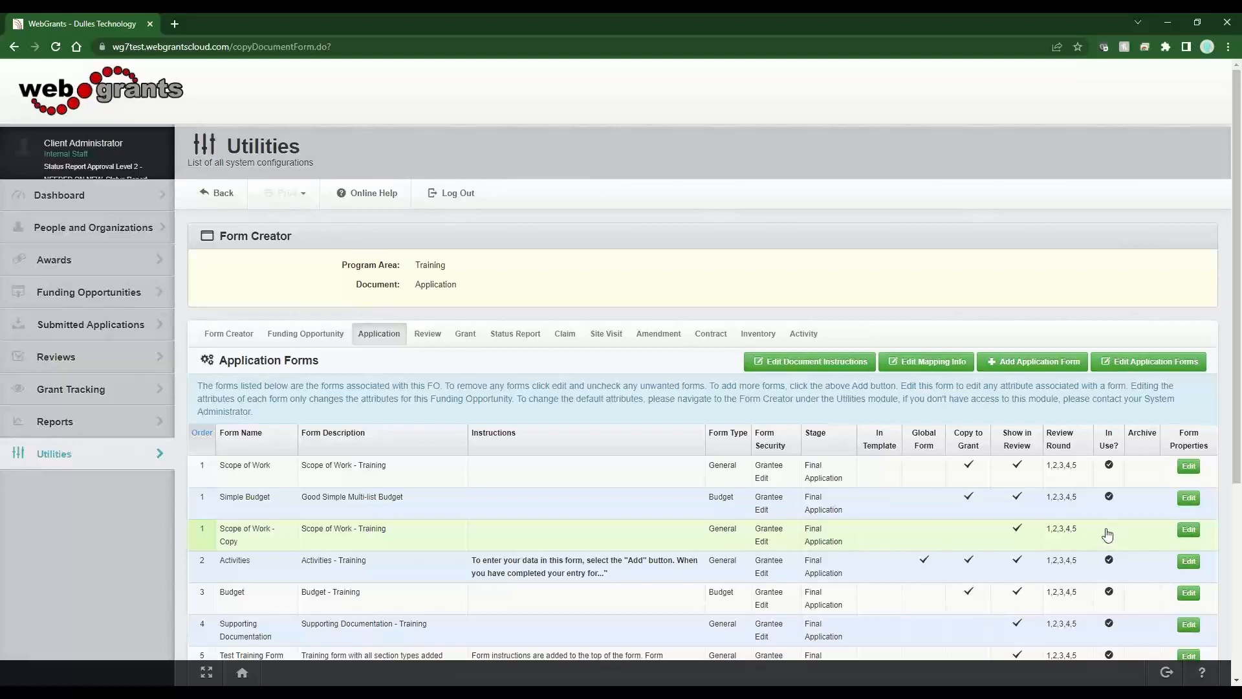
{"action": "left_click", "coordinate": [291, 536]}
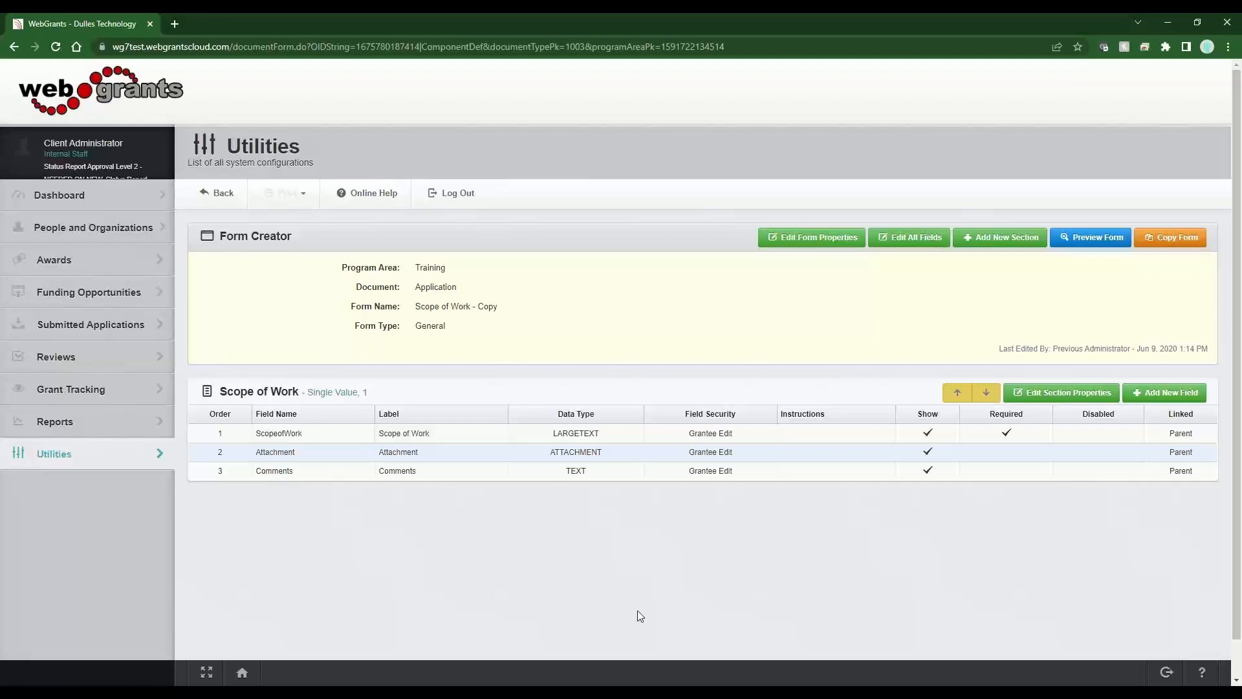
{"action": "left_click", "coordinate": [210, 197]}
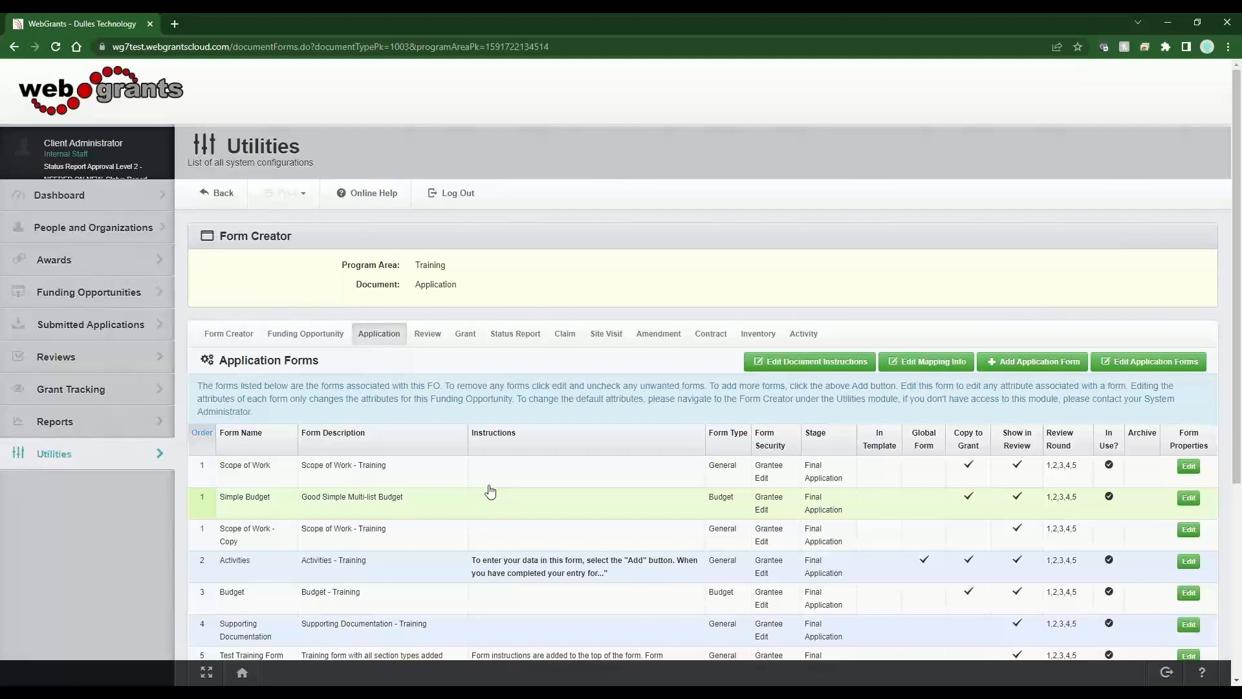
- Add a new application form and change its Form Order from 100 to 2
{"action": "left_click", "coordinate": [1014, 369]}
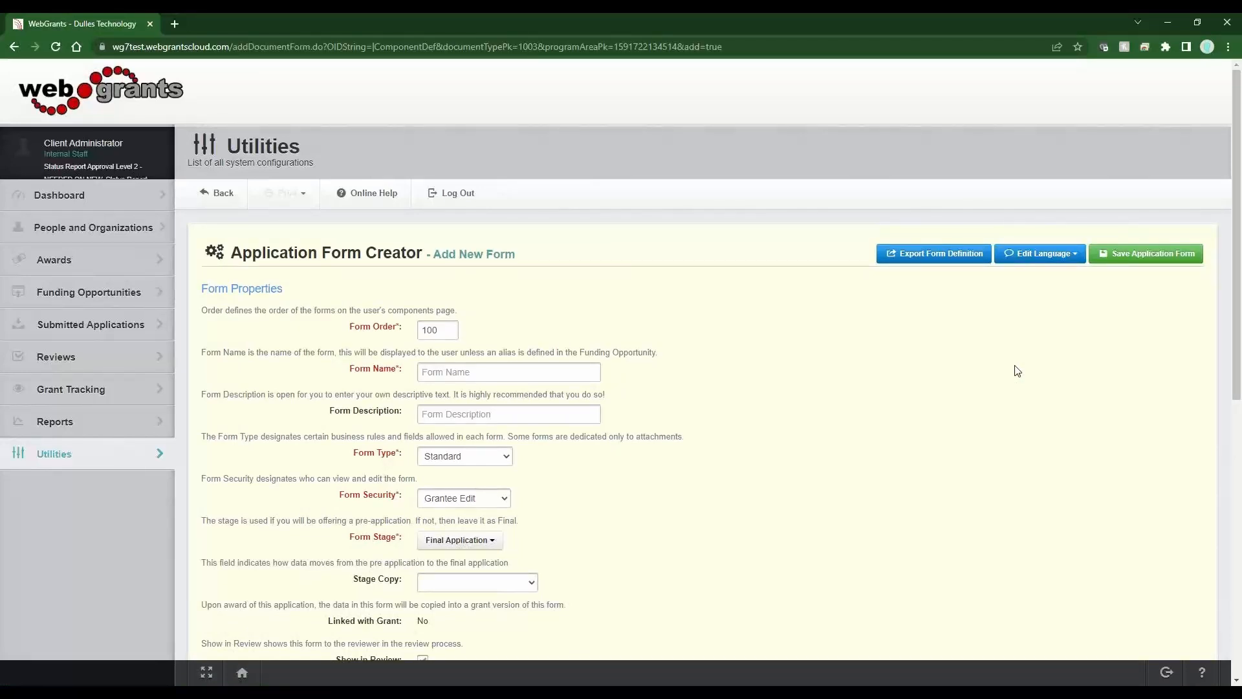
{"action": "double_click", "coordinate": [428, 333]}
{"action": "type", "text": "2"}
{"action": "left_click_drag", "start_coordinate": [383, 458], "coordinate": [353, 455]}
{"action": "left_click", "coordinate": [487, 545]}
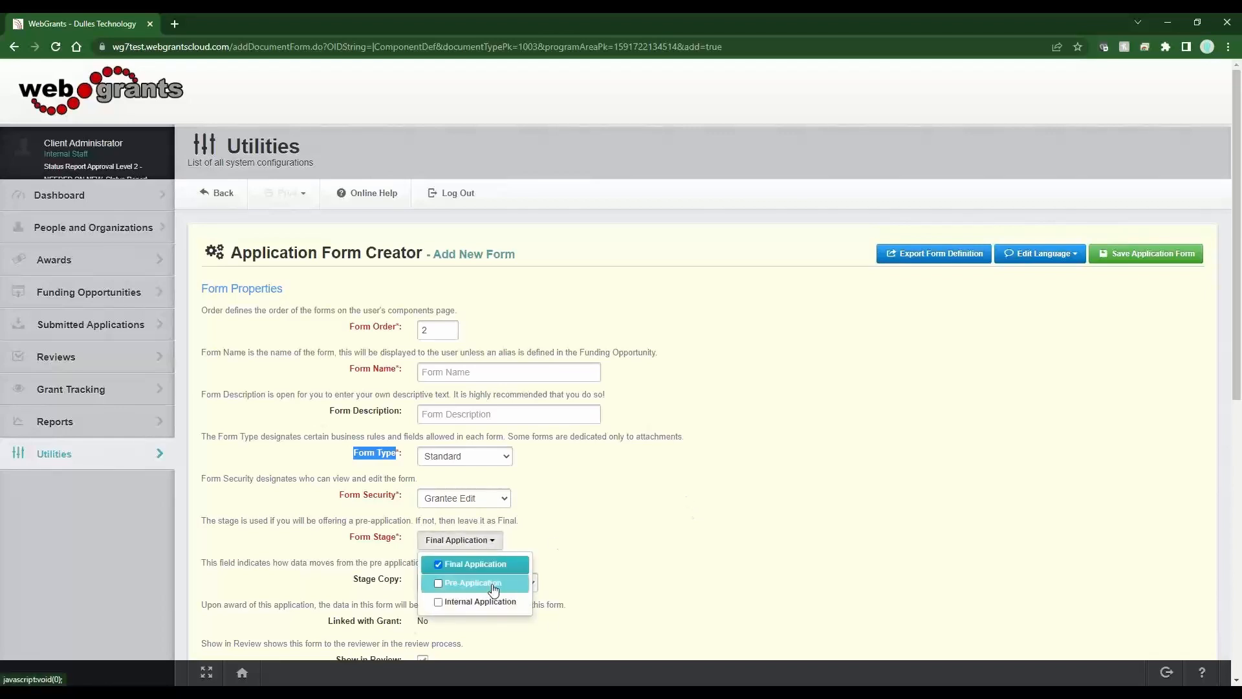
{"action": "left_click", "coordinate": [557, 539]}
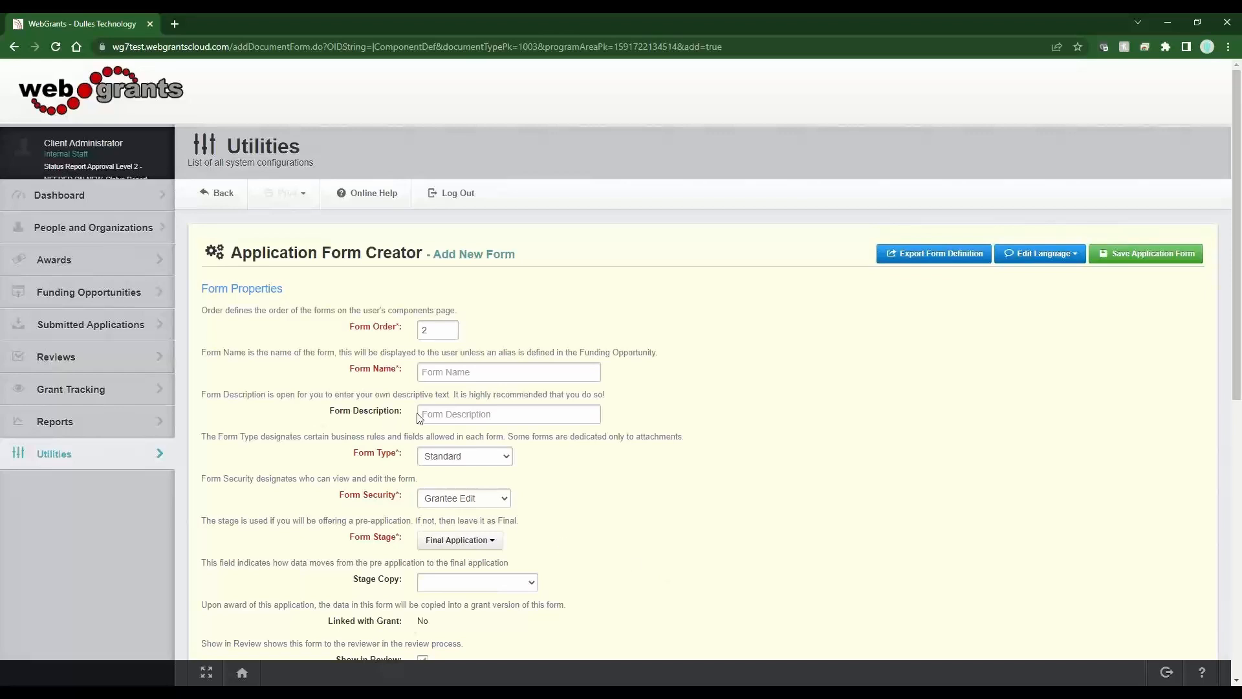
{"action": "left_click_drag", "start_coordinate": [404, 415], "coordinate": [361, 417]}
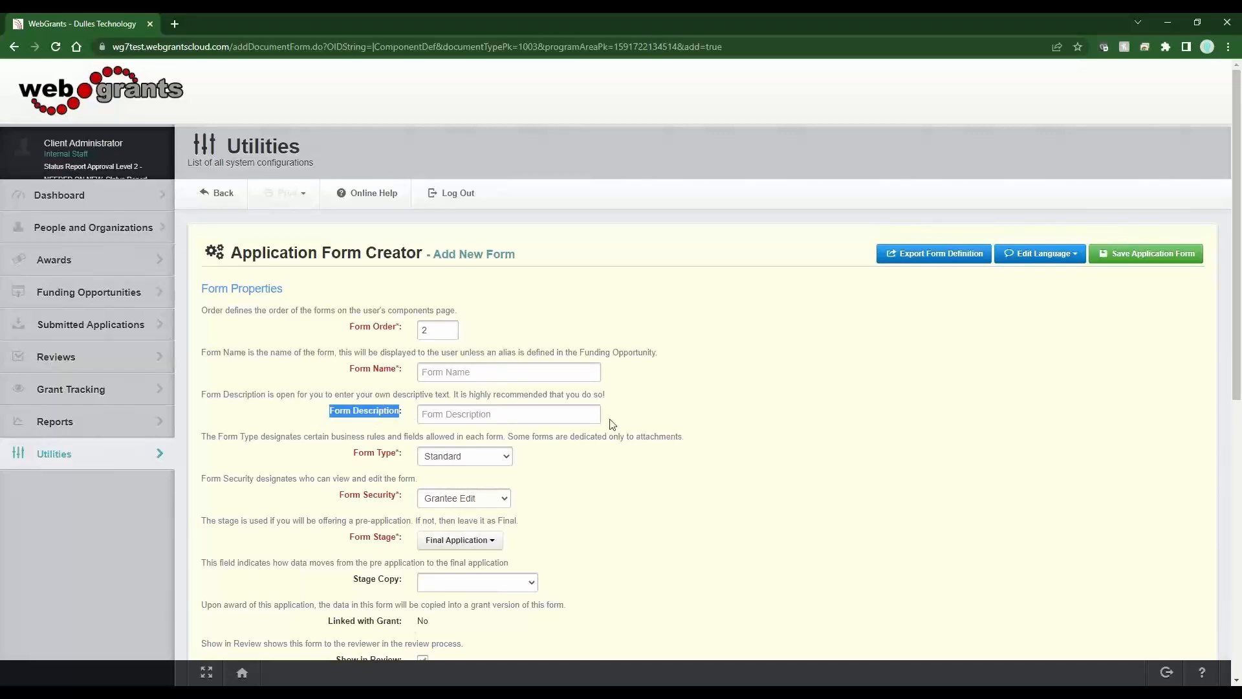
{"action": "left_click_drag", "start_coordinate": [612, 396], "coordinate": [466, 393]}
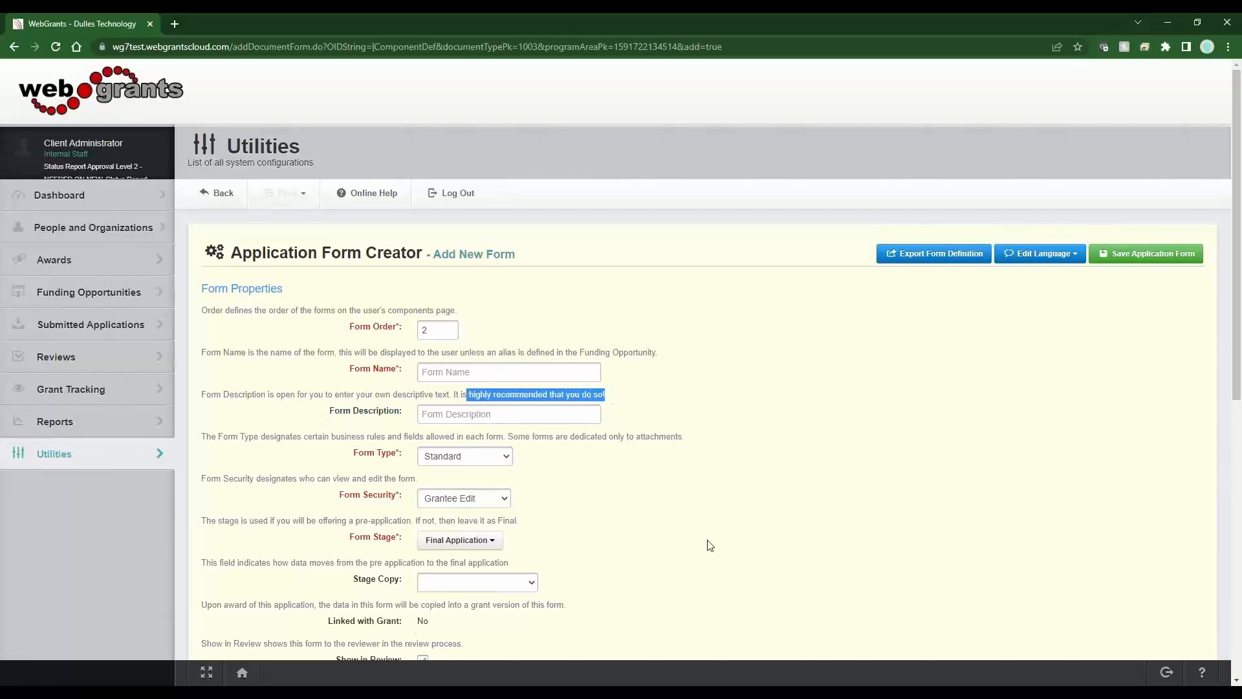
{"action": "left_click", "coordinate": [676, 464]}
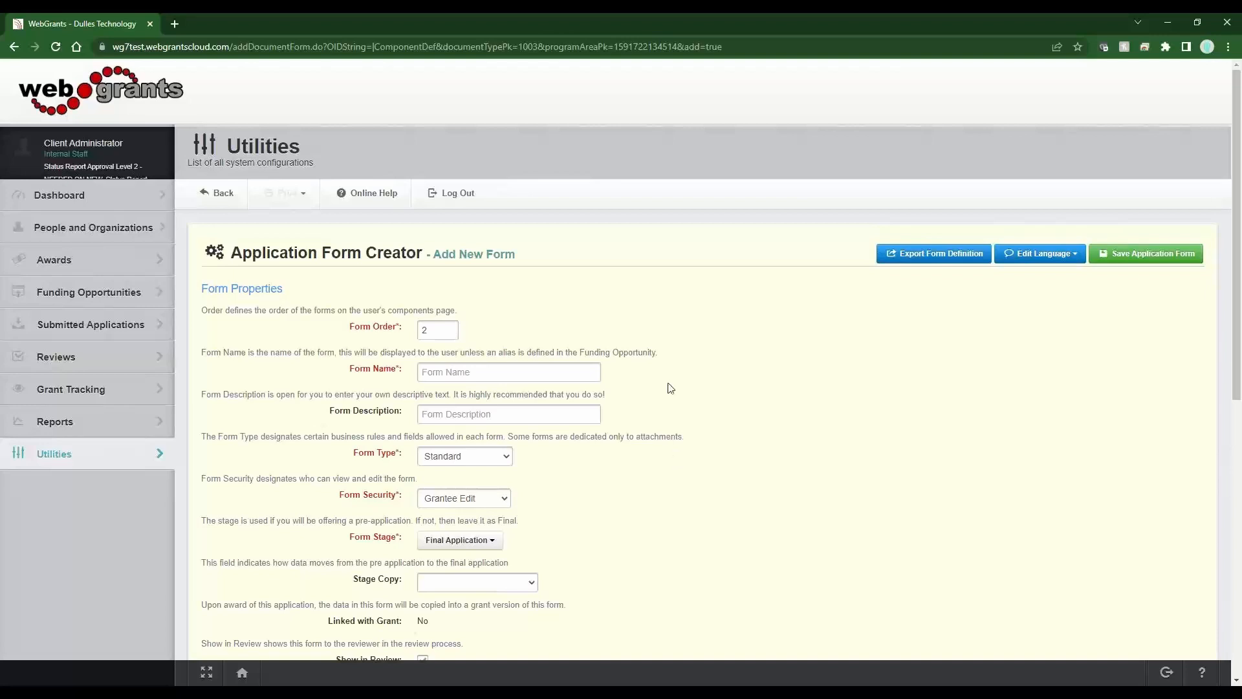
{"action": "left_click_drag", "start_coordinate": [397, 369], "coordinate": [350, 376]}
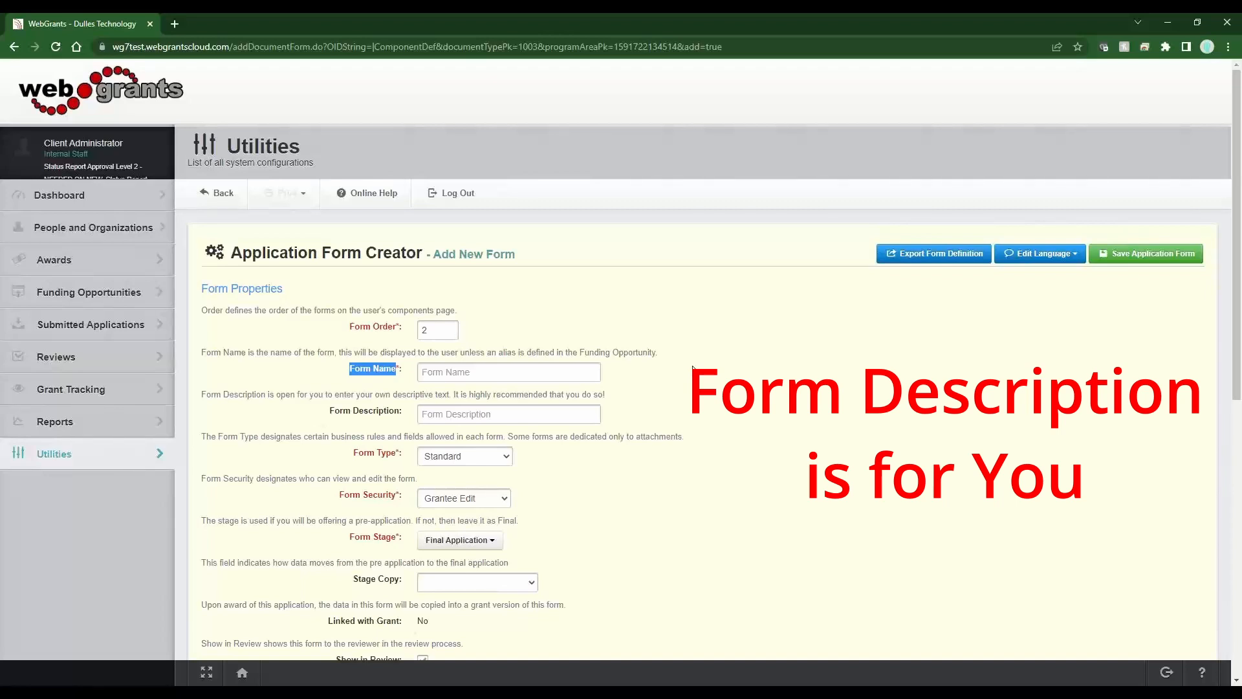
- Enter Form Name 'My Form Name' and Form Description 'This is my form description'
{"action": "left_click_drag", "start_coordinate": [607, 395], "coordinate": [391, 396]}
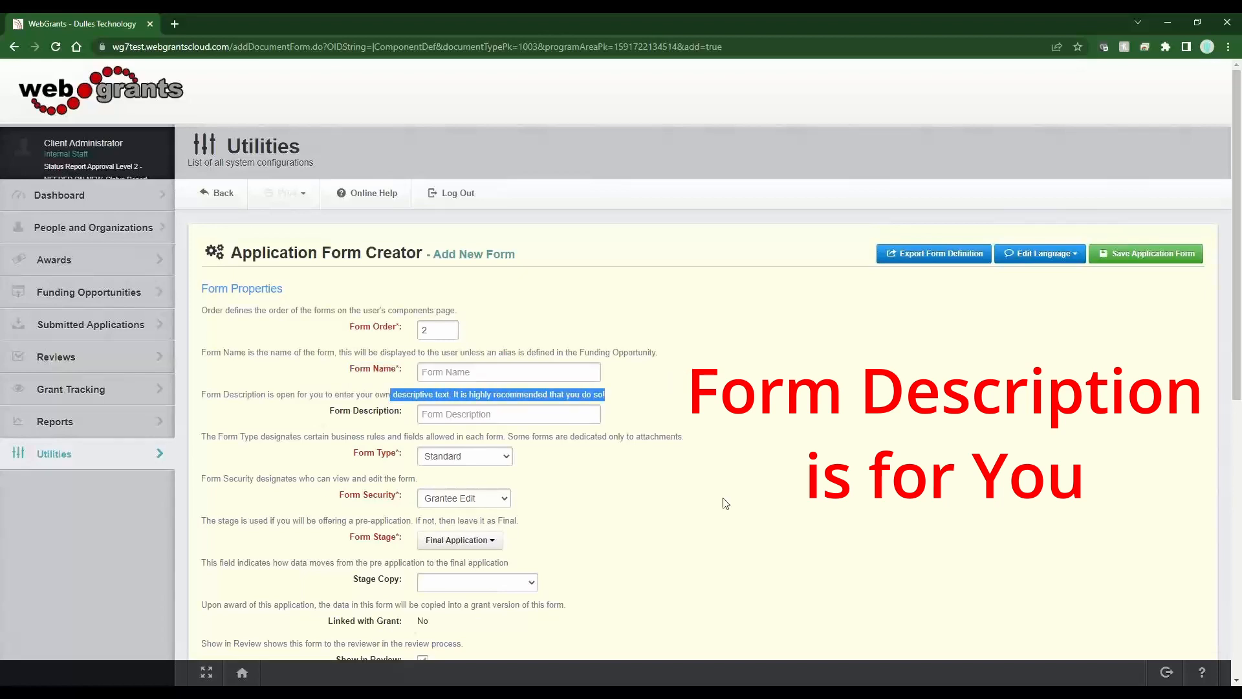
{"action": "left_click", "coordinate": [581, 368]}
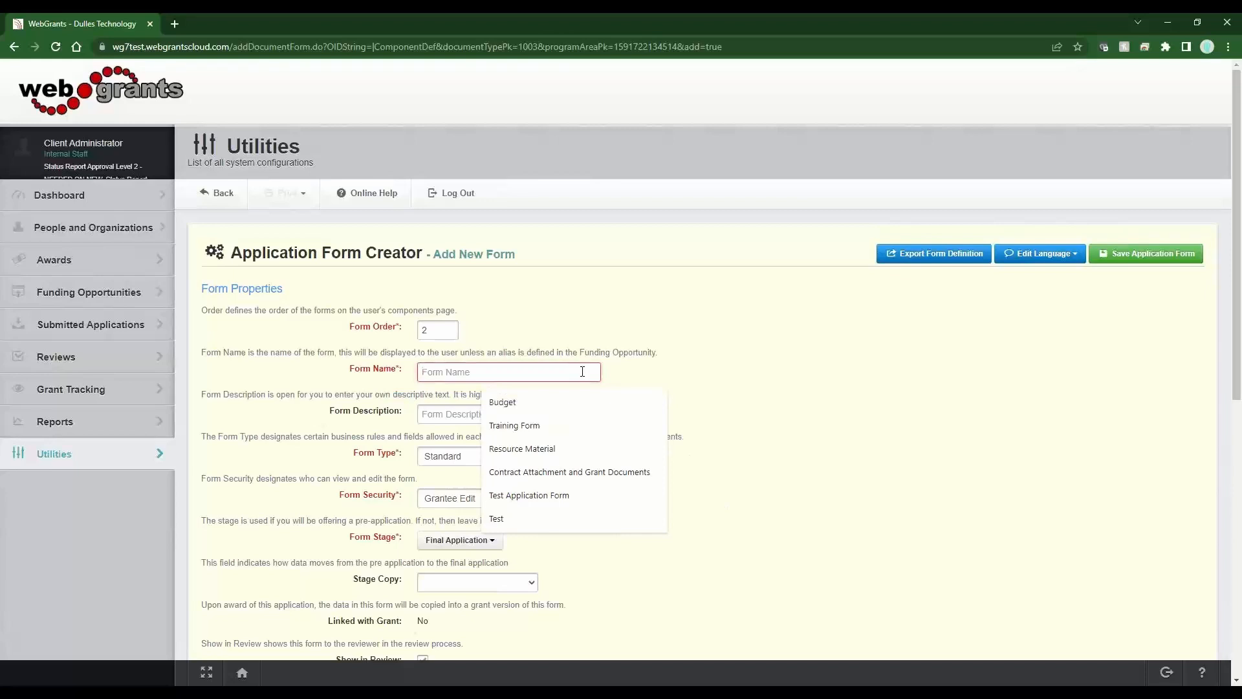
{"action": "type", "text": "My Form "}
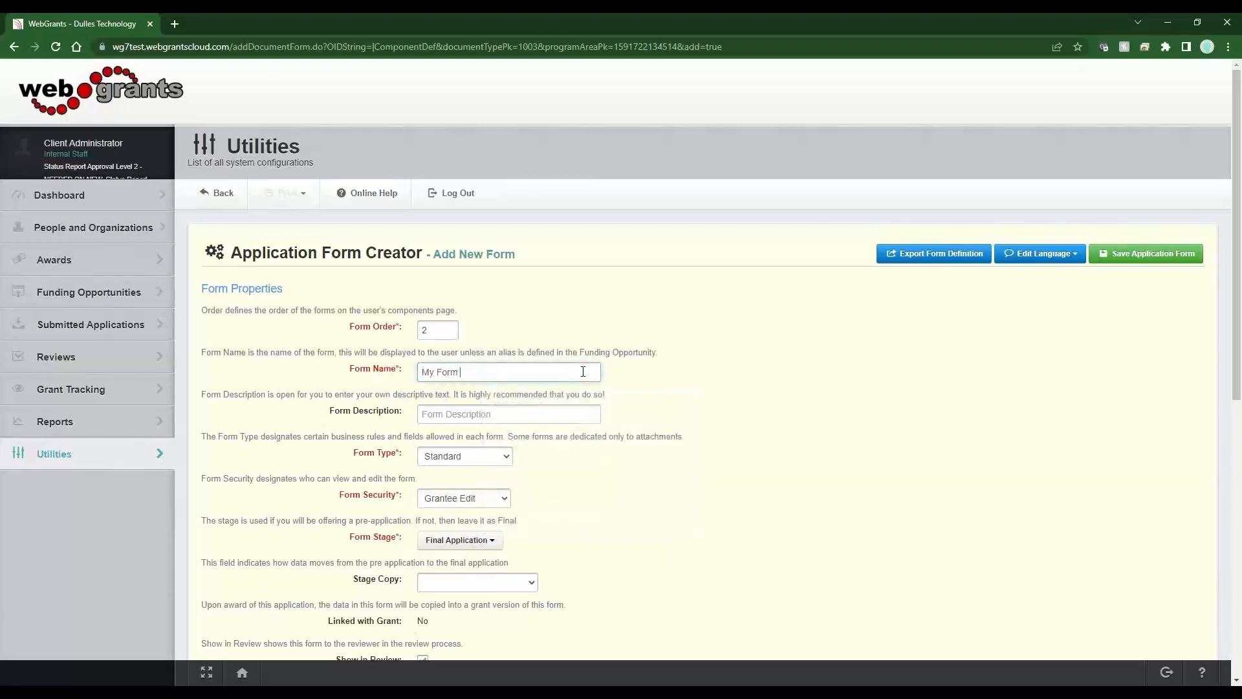
{"action": "type", "text": "Name"}
{"action": "key", "text": "Tab"}
{"action": "type", "text": "Th"}
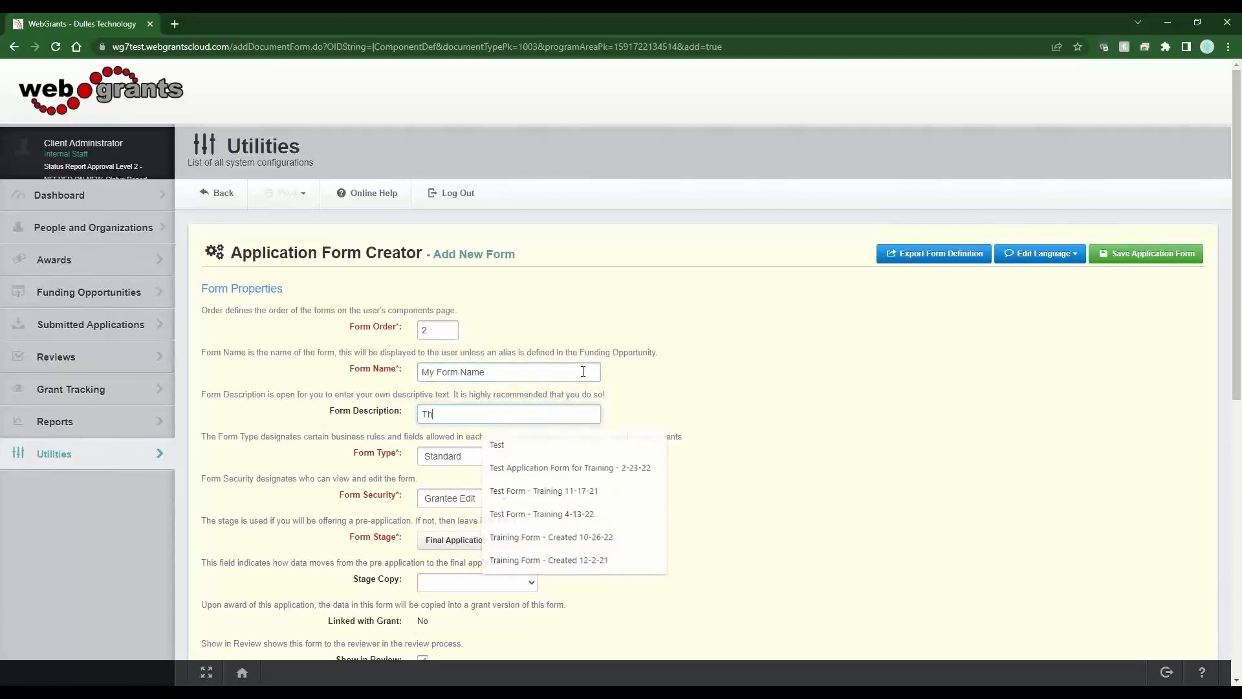
{"action": "type", "text": "is is my form "}
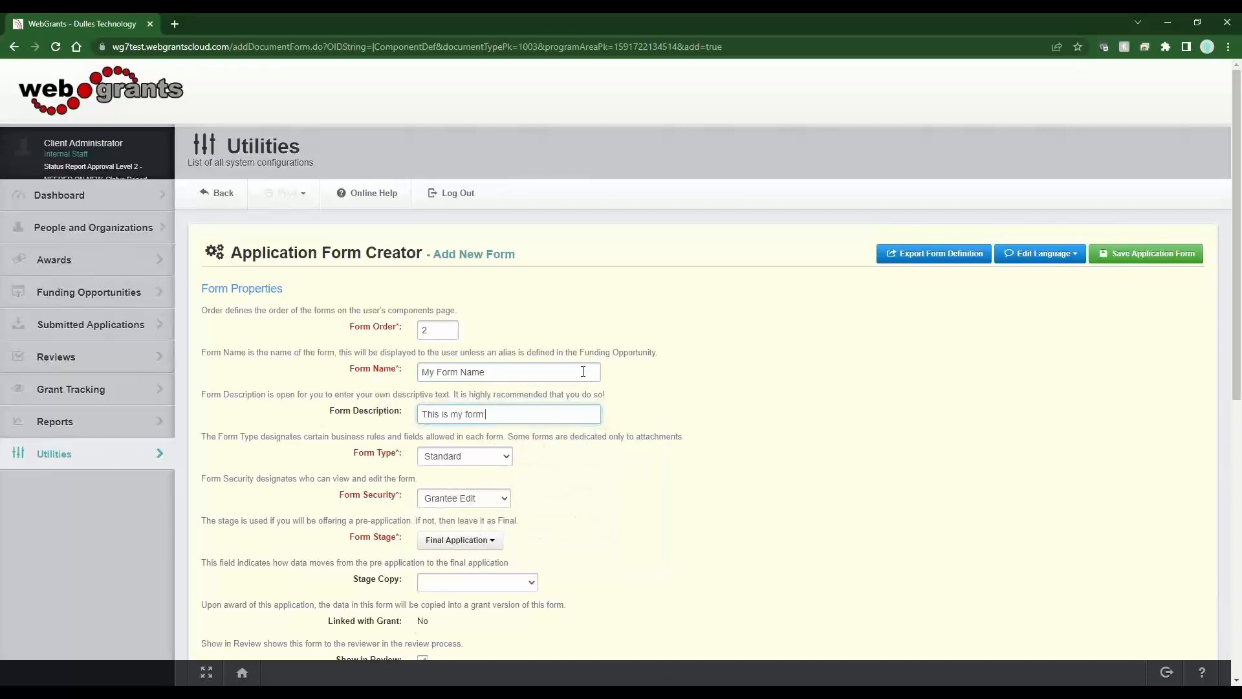
{"action": "type", "text": "description"}
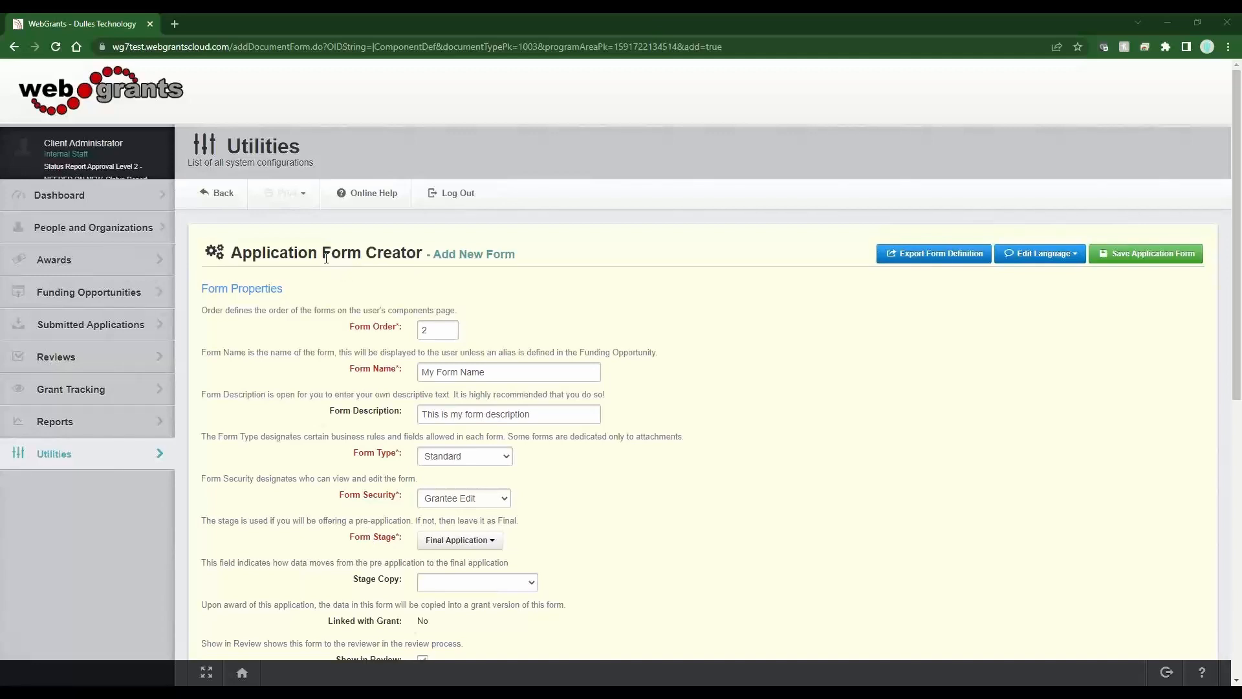
{"action": "left_click", "coordinate": [476, 502]}
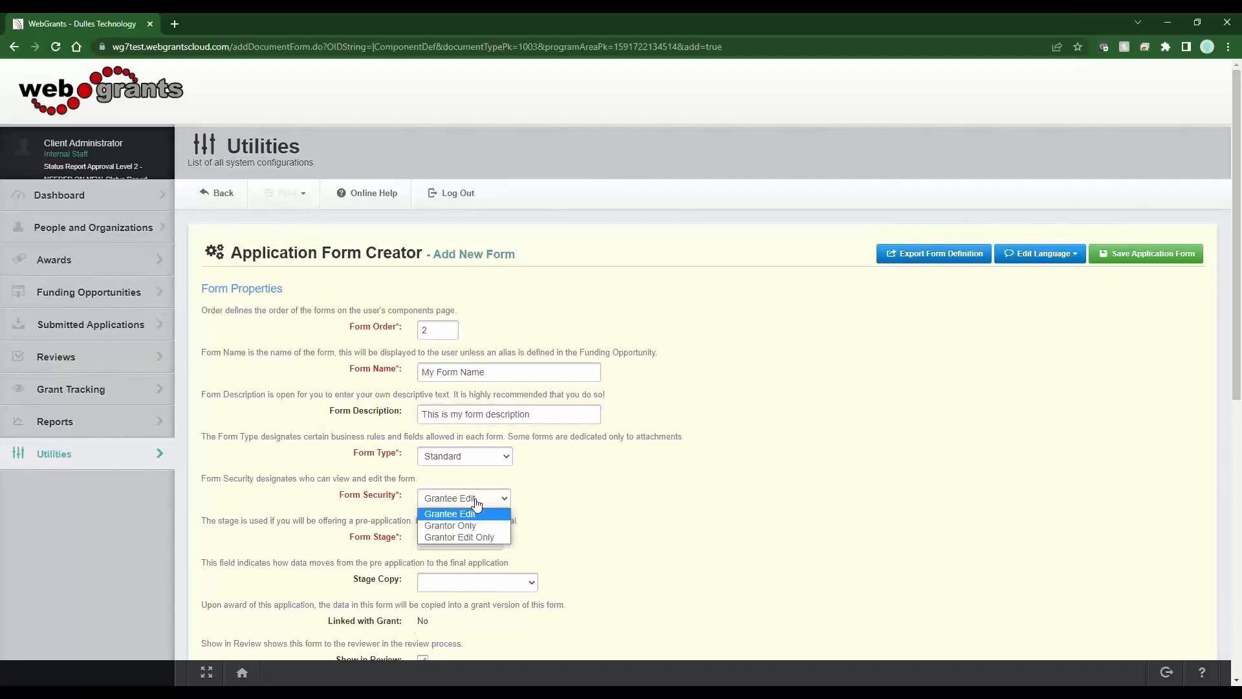
{"action": "left_click", "coordinate": [467, 538]}
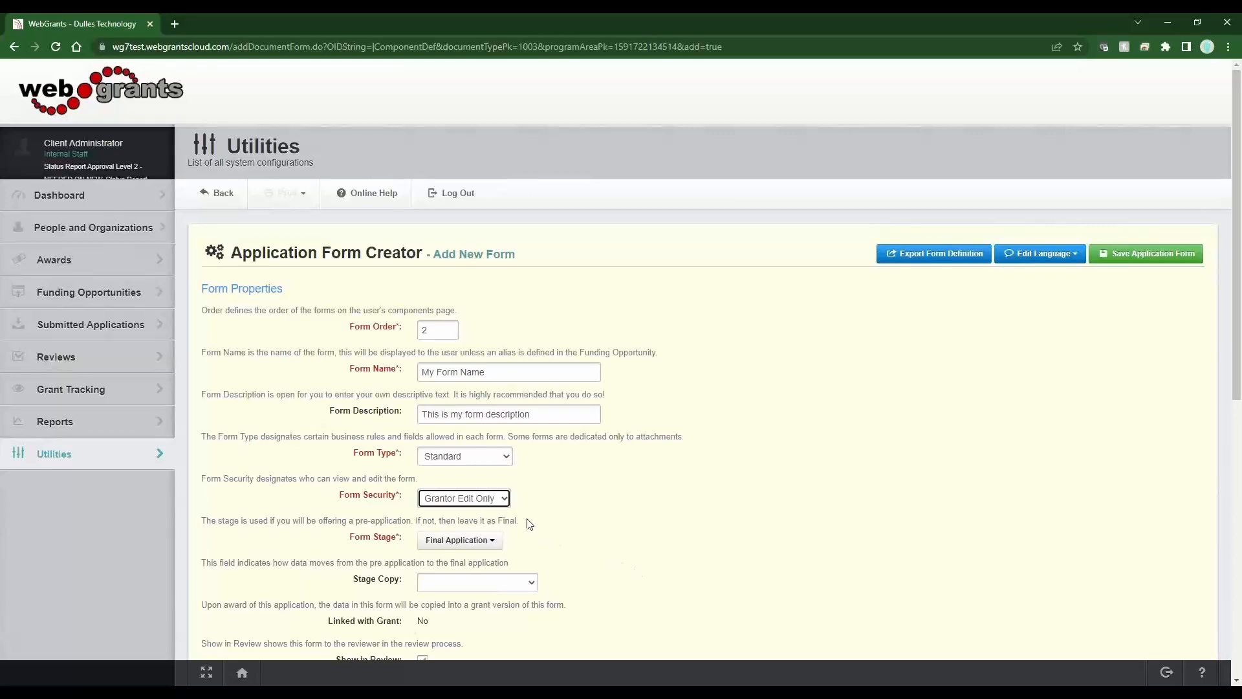
{"action": "left_click", "coordinate": [496, 499]}
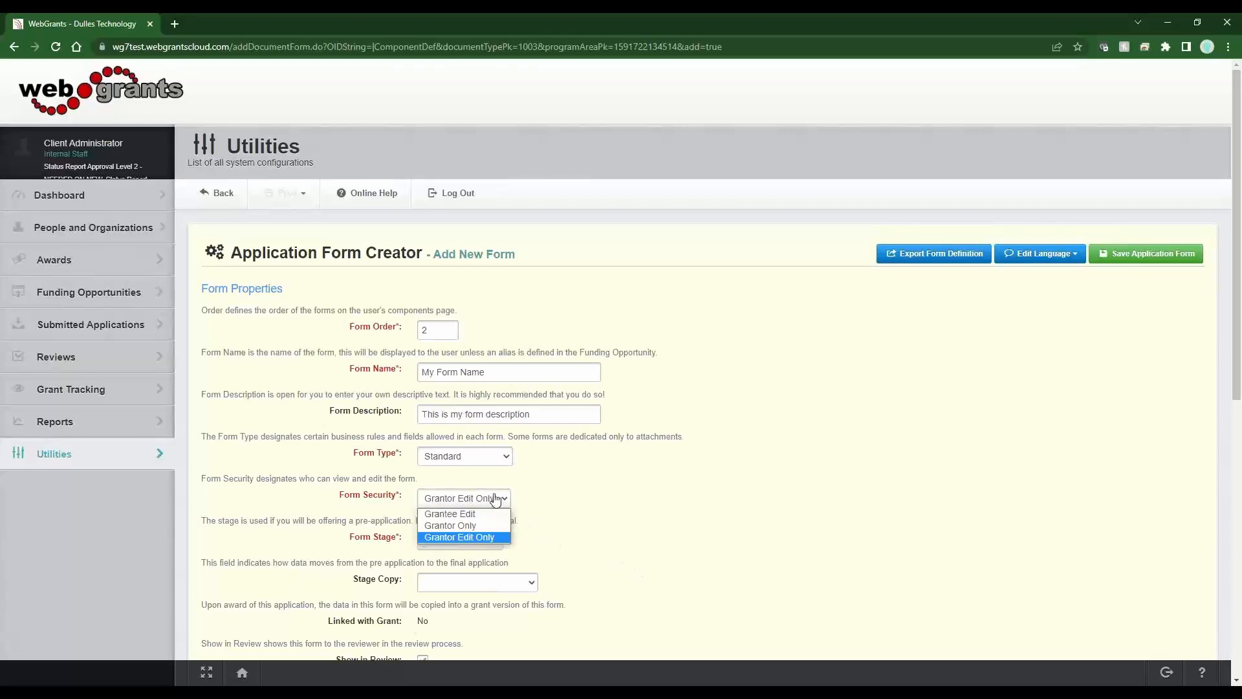
{"action": "left_click", "coordinate": [495, 530]}
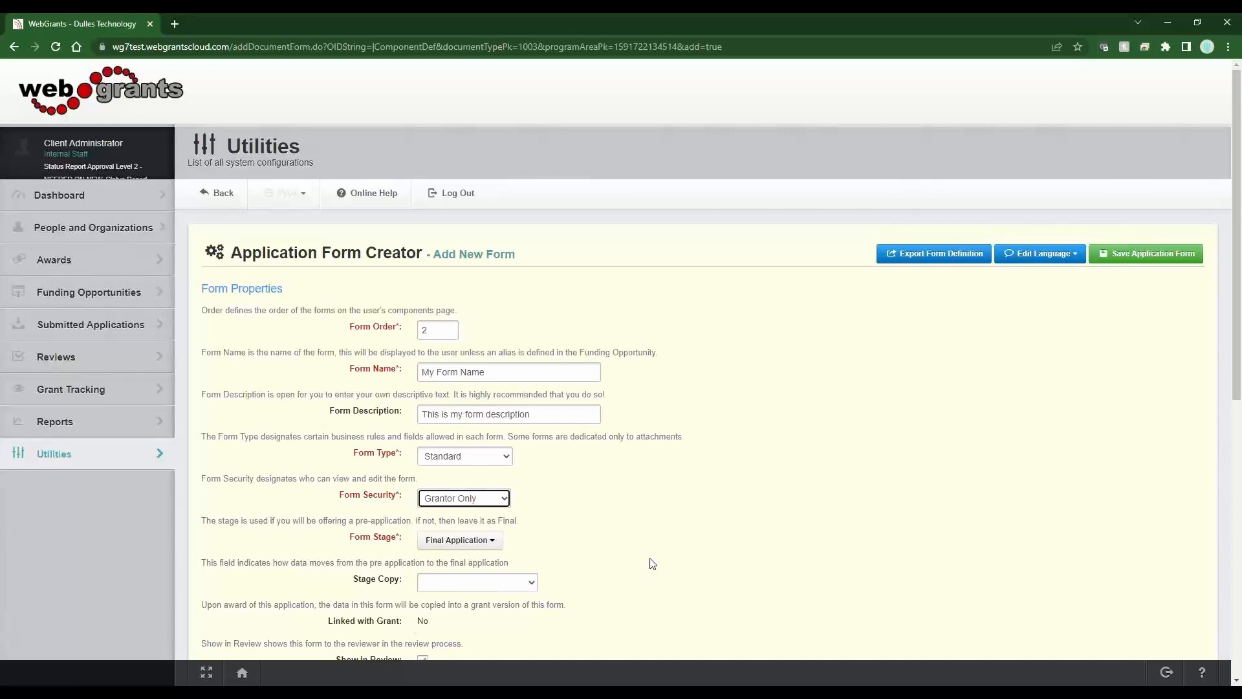
{"action": "left_click", "coordinate": [502, 502]}
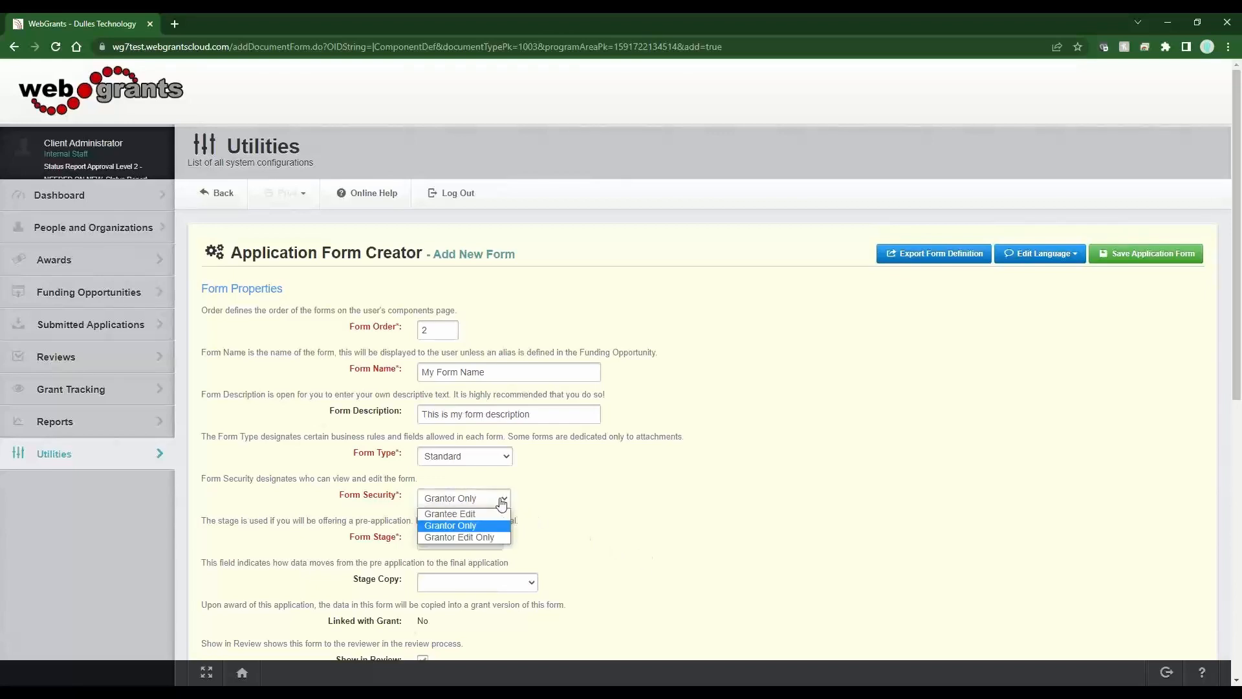
{"action": "left_click", "coordinate": [497, 514]}
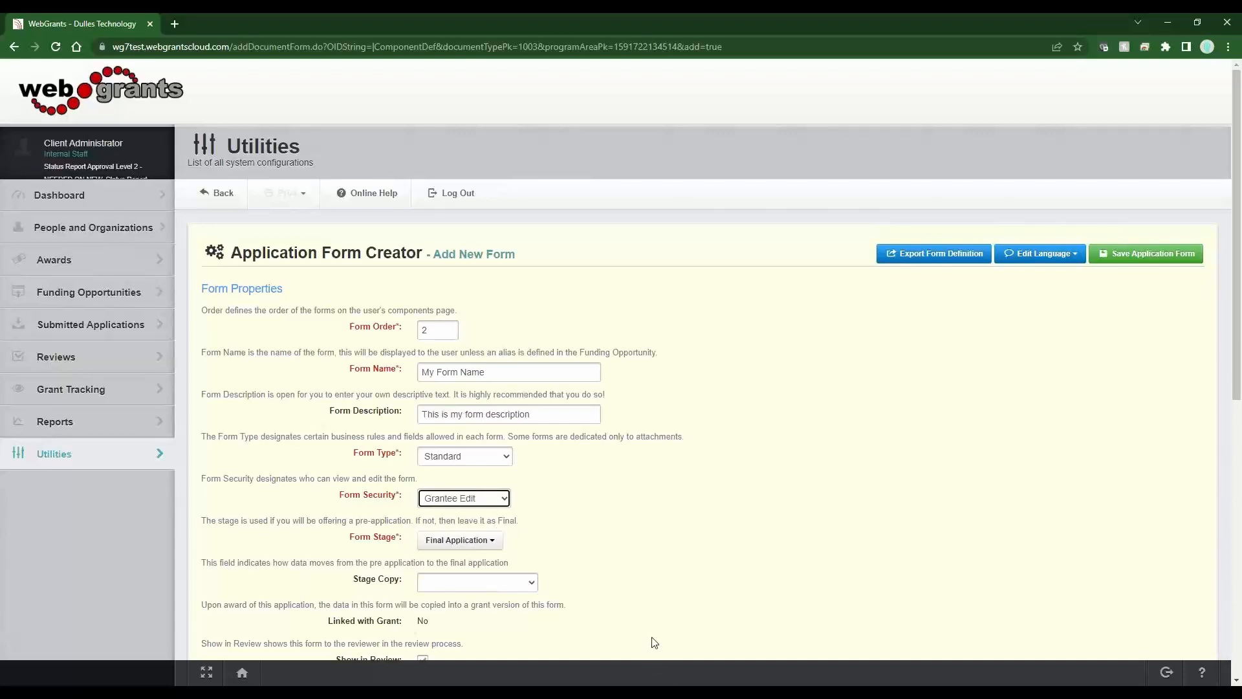
{"action": "left_click_drag", "start_coordinate": [348, 521], "coordinate": [401, 520]}
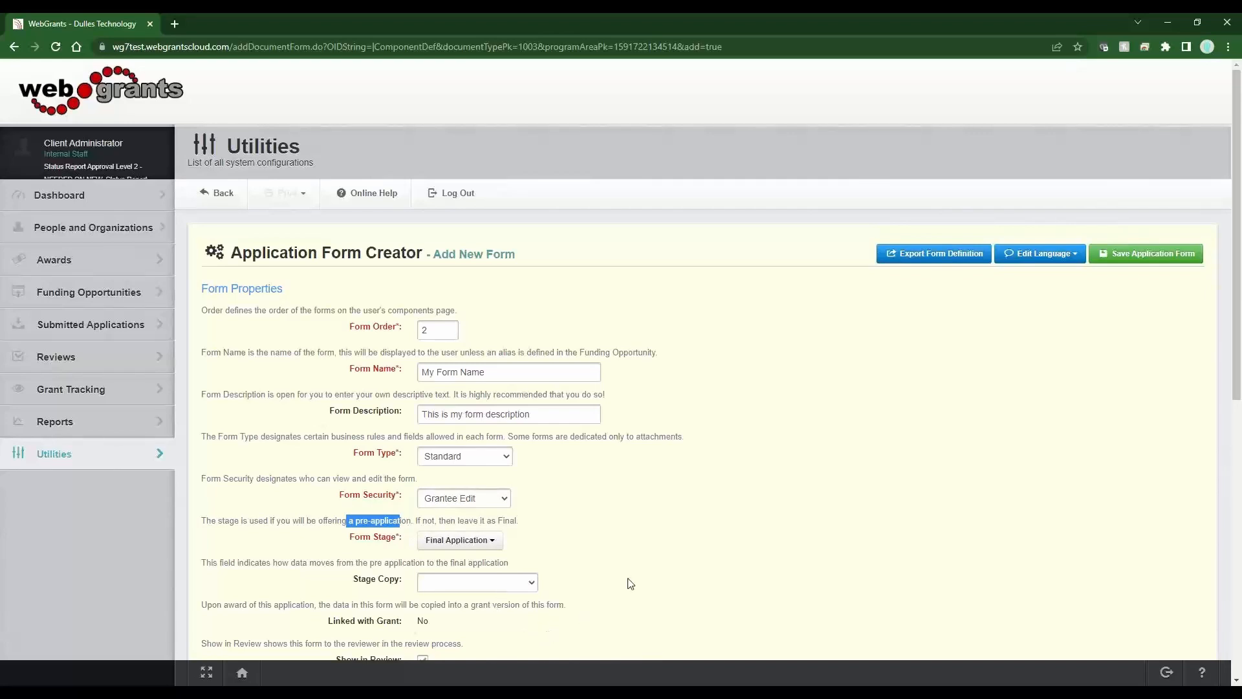
{"action": "left_click", "coordinate": [549, 542]}
{"action": "left_click", "coordinate": [463, 543]}
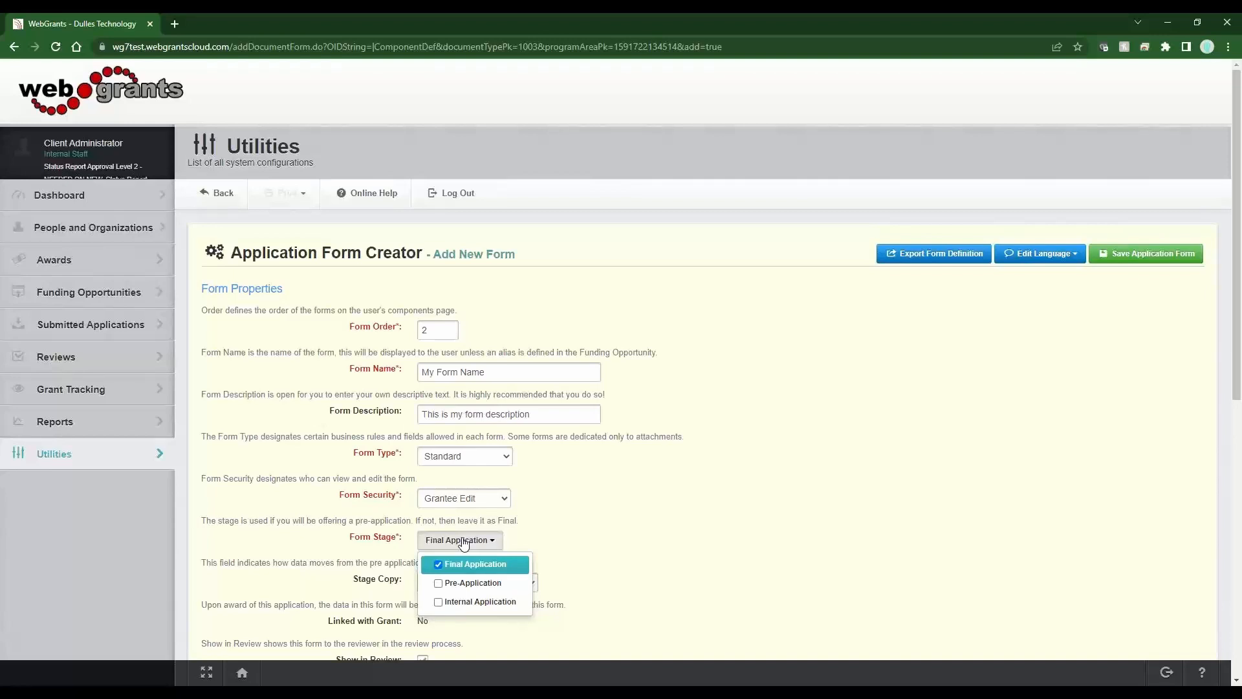
{"action": "left_click", "coordinate": [608, 503]}
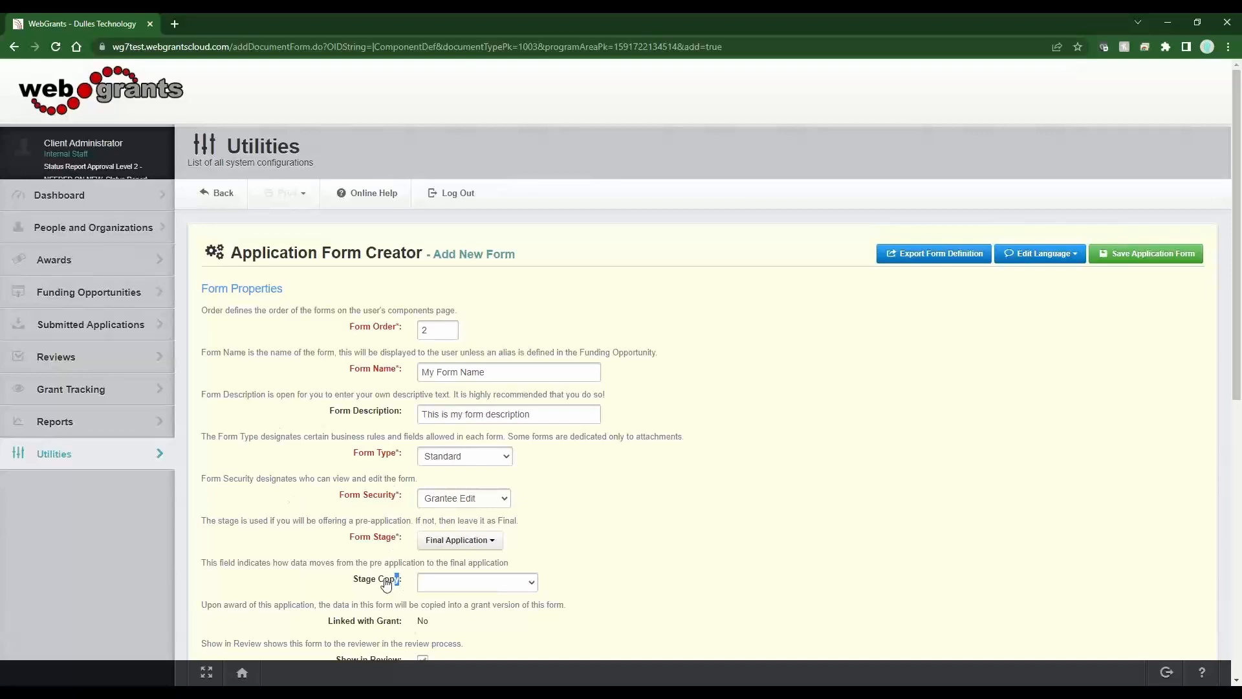
- Set Form Stage to Pre-Application and Stage Copy to 'No - Data does not copy'
{"action": "left_click_drag", "start_coordinate": [399, 582], "coordinate": [351, 580]}
{"action": "left_click", "coordinate": [473, 547]}
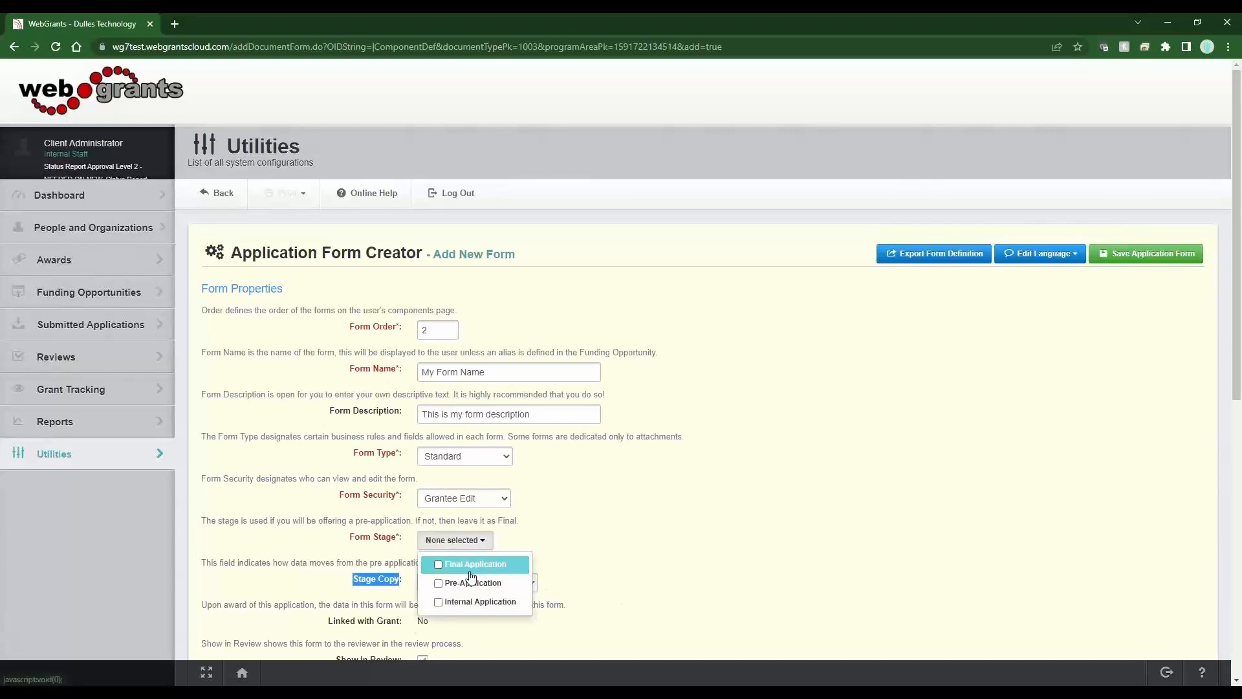
{"action": "left_click", "coordinate": [511, 583]}
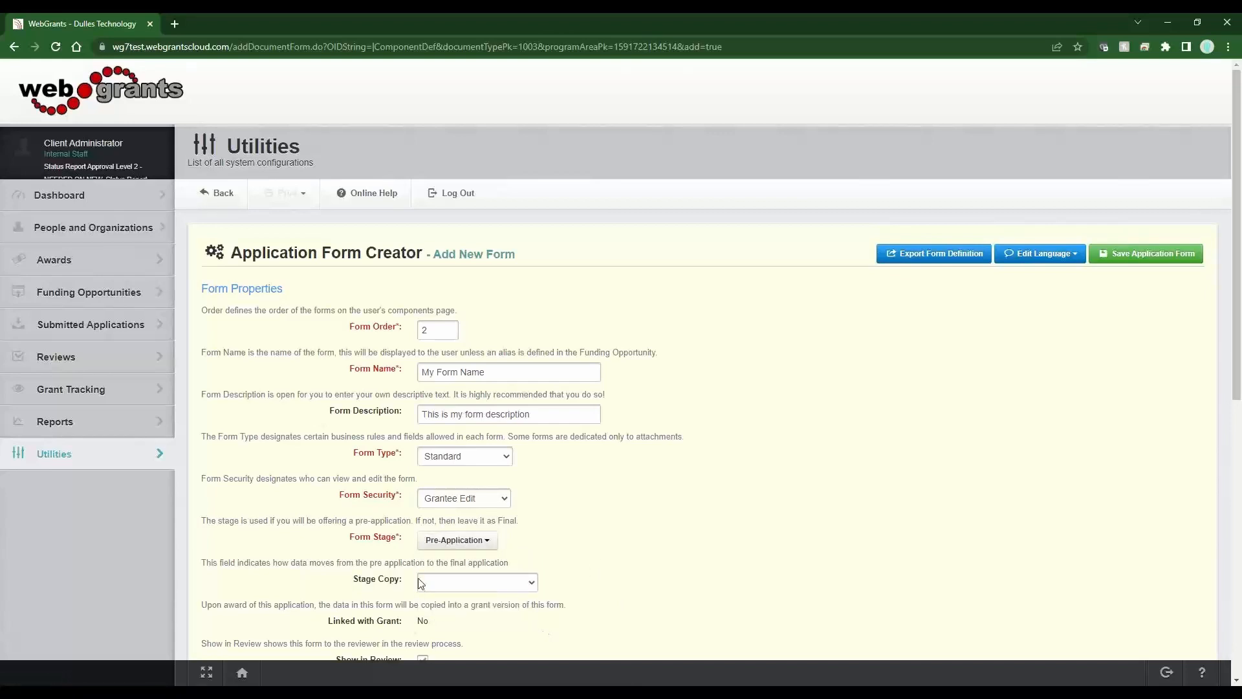
{"action": "left_click_drag", "start_coordinate": [414, 580], "coordinate": [337, 583]}
{"action": "left_click", "coordinate": [448, 586]}
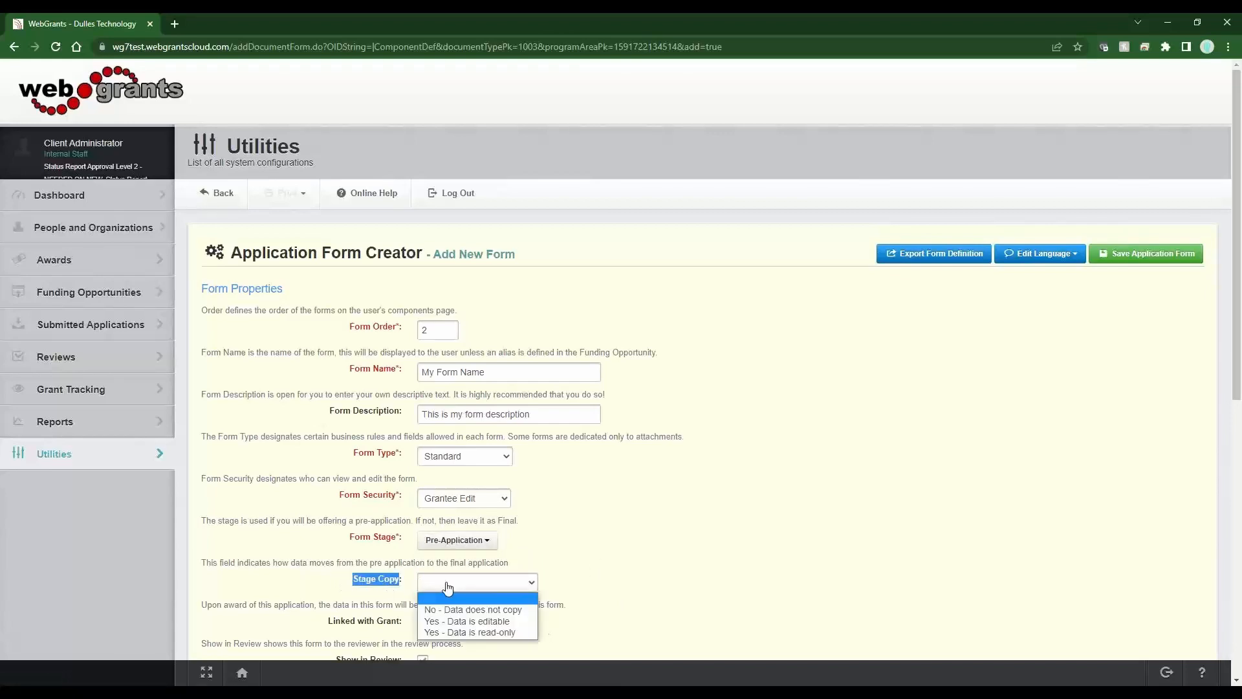
{"action": "left_click", "coordinate": [449, 609]}
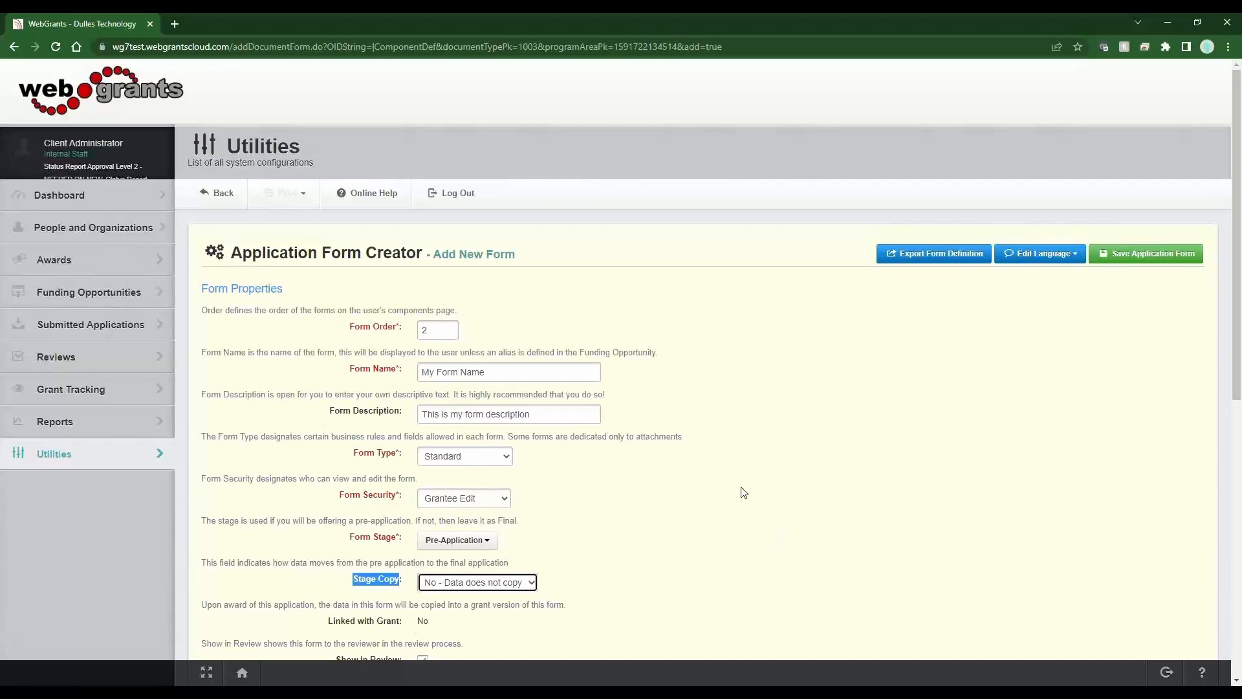
- Add Final Application alongside Pre-Application in the Form Stage list
{"action": "left_click", "coordinate": [457, 542]}
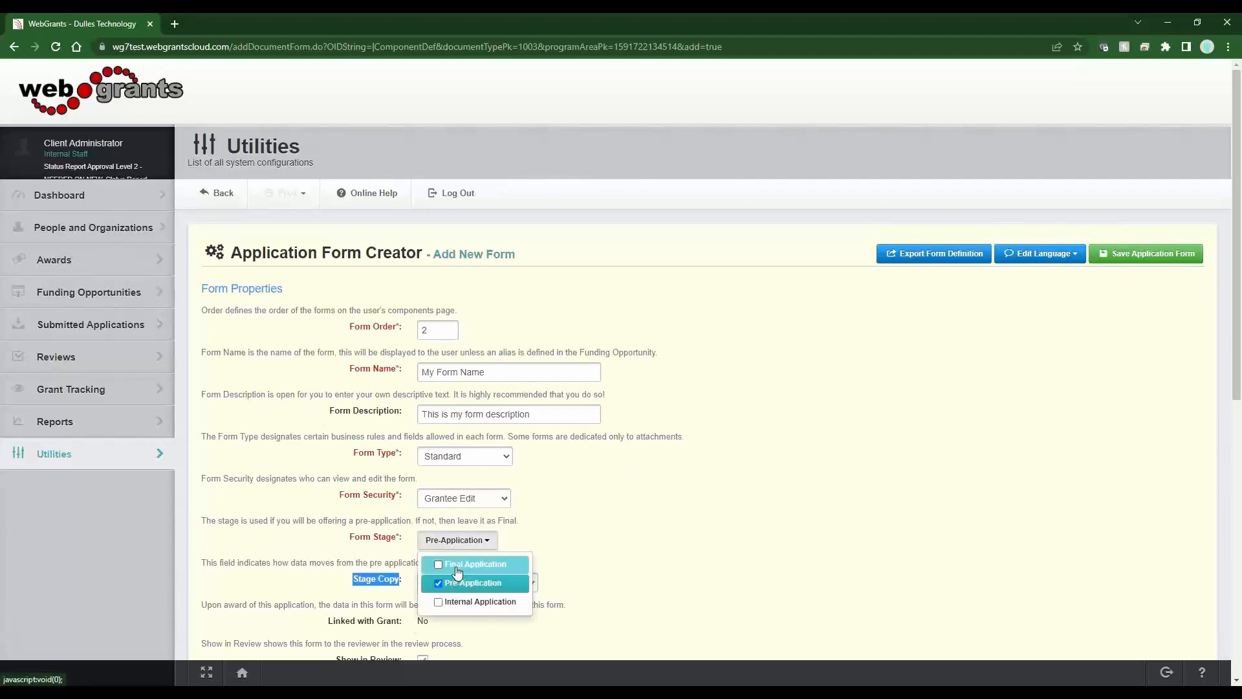
{"action": "left_click", "coordinate": [467, 565]}
{"action": "left_click", "coordinate": [666, 554]}
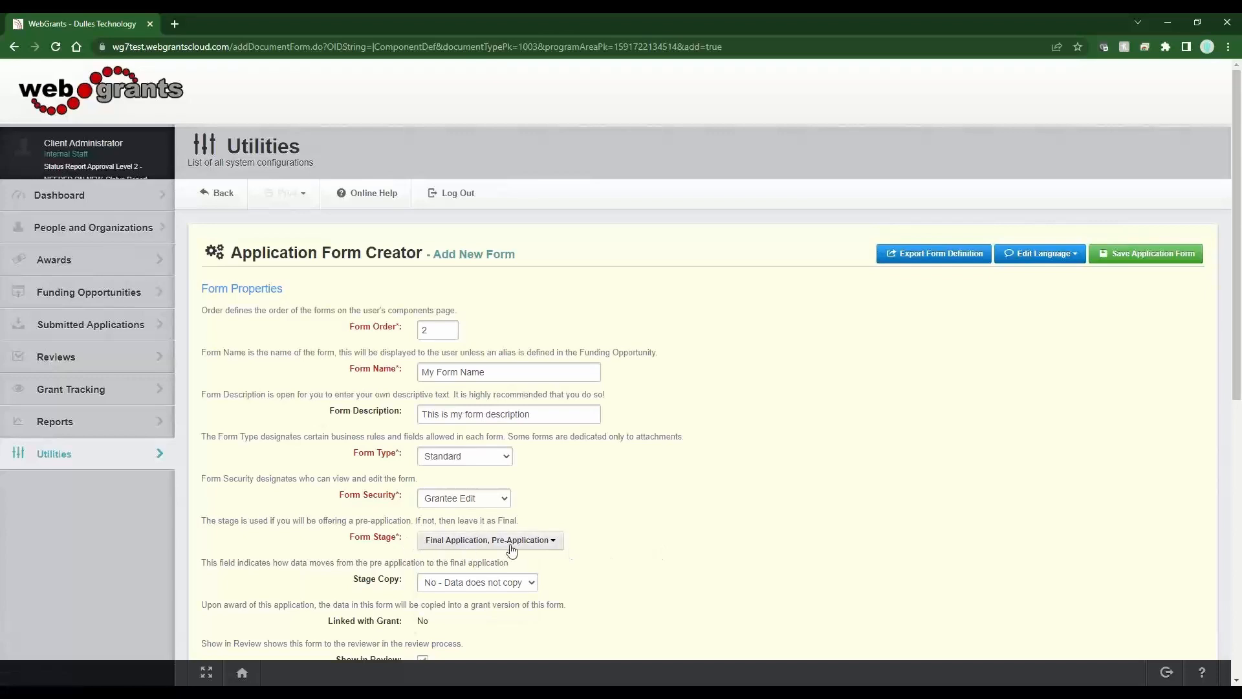
- Set Stage Copy to 'Yes - Data is read-only'
{"action": "left_click", "coordinate": [511, 583]}
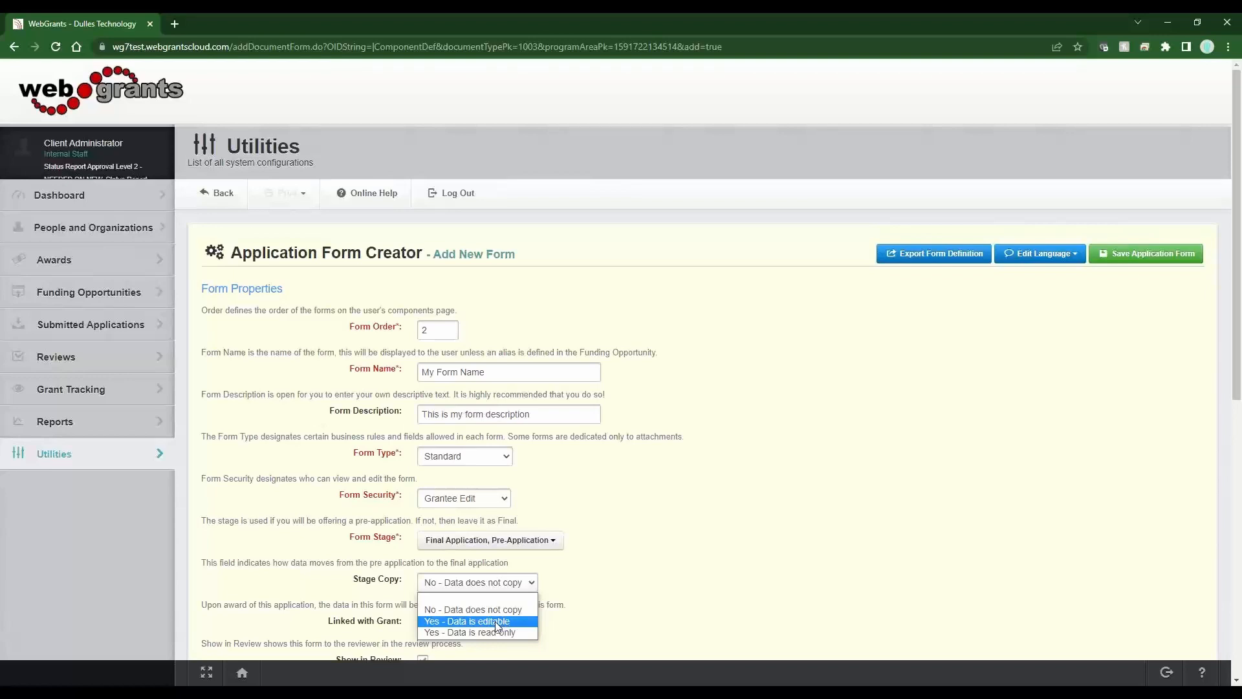
{"action": "left_click", "coordinate": [495, 621]}
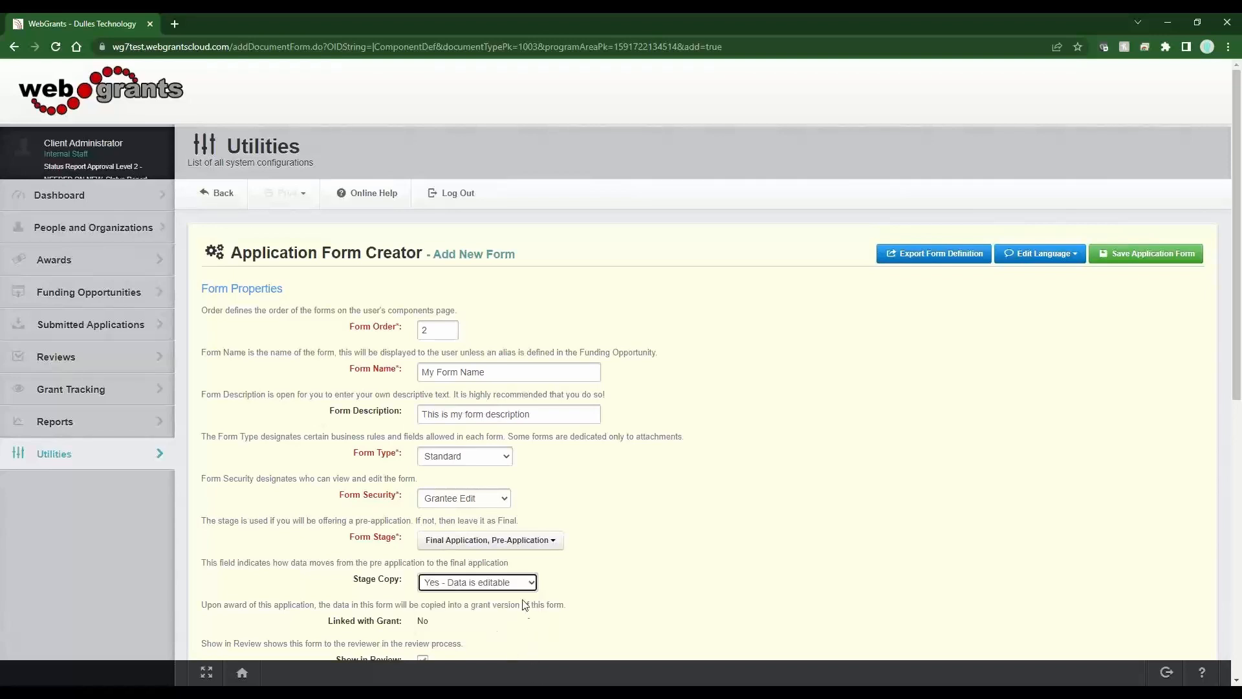
{"action": "left_click", "coordinate": [520, 583]}
{"action": "left_click", "coordinate": [512, 636]}
{"action": "left_click", "coordinate": [508, 592]}
{"action": "left_click", "coordinate": [456, 631]}
{"action": "left_click", "coordinate": [525, 586]}
{"action": "left_click", "coordinate": [502, 626]}
- Clear Stage Copy and remove Pre-Application, leaving Final Application as the only stage
{"action": "left_click", "coordinate": [525, 585]}
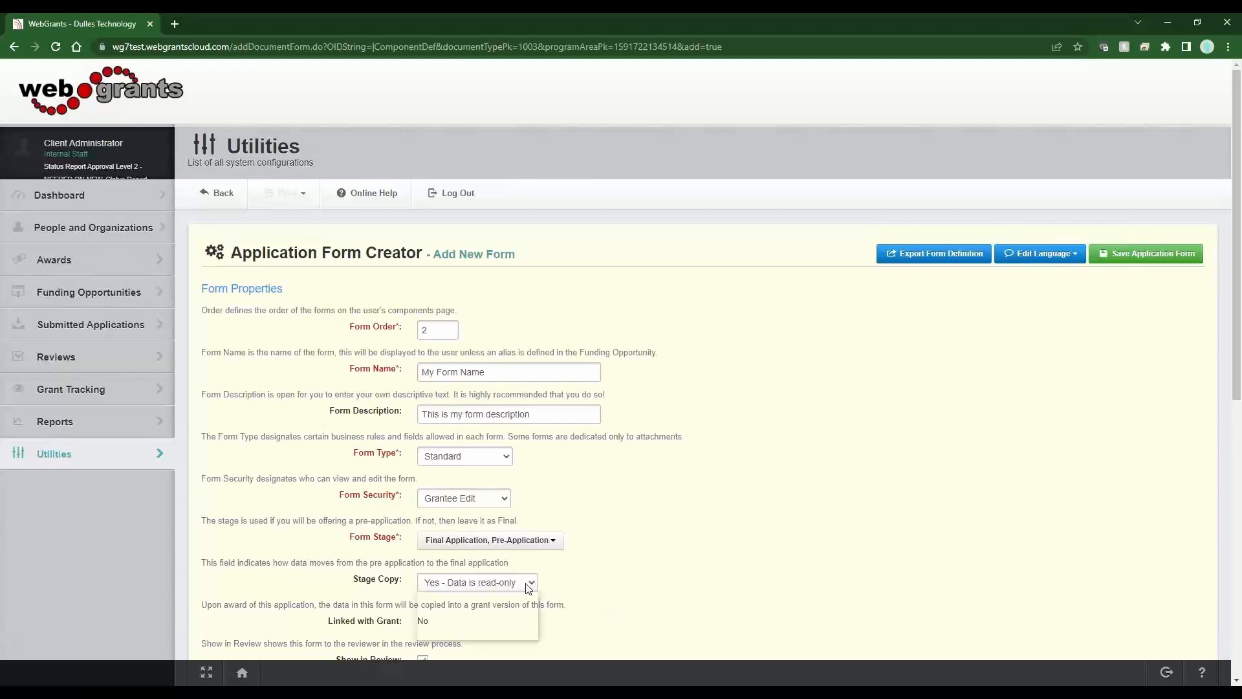
{"action": "left_click", "coordinate": [510, 598]}
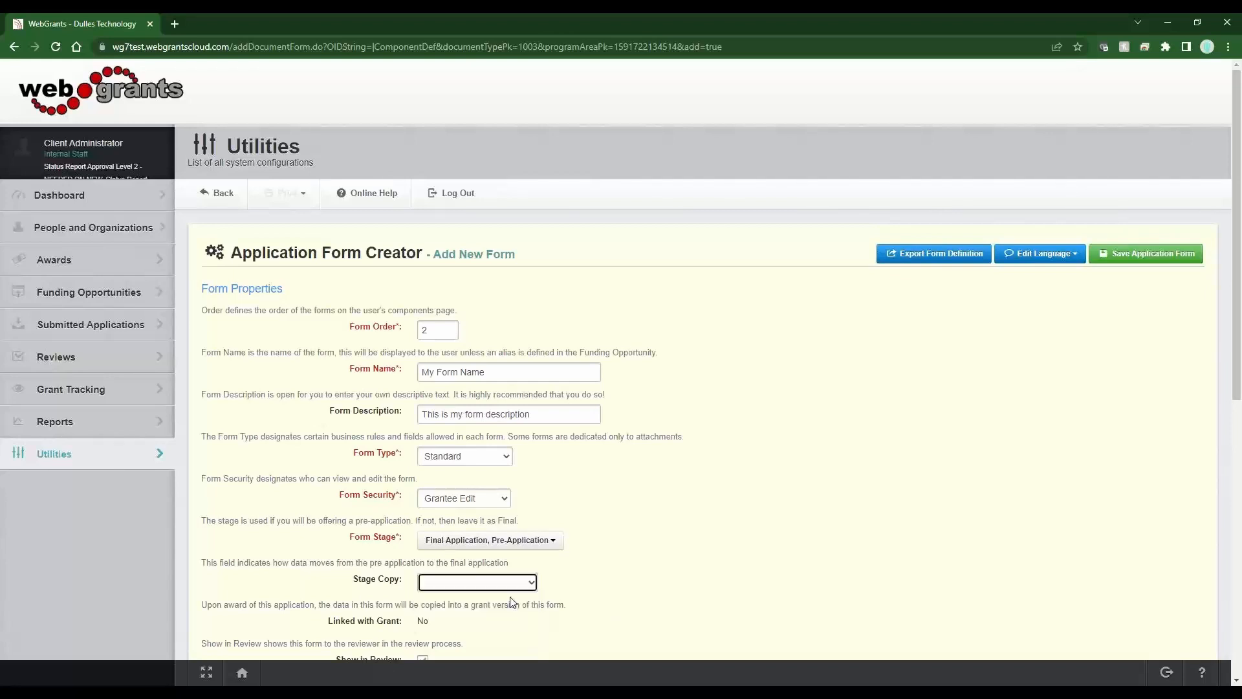
{"action": "left_click", "coordinate": [527, 546]}
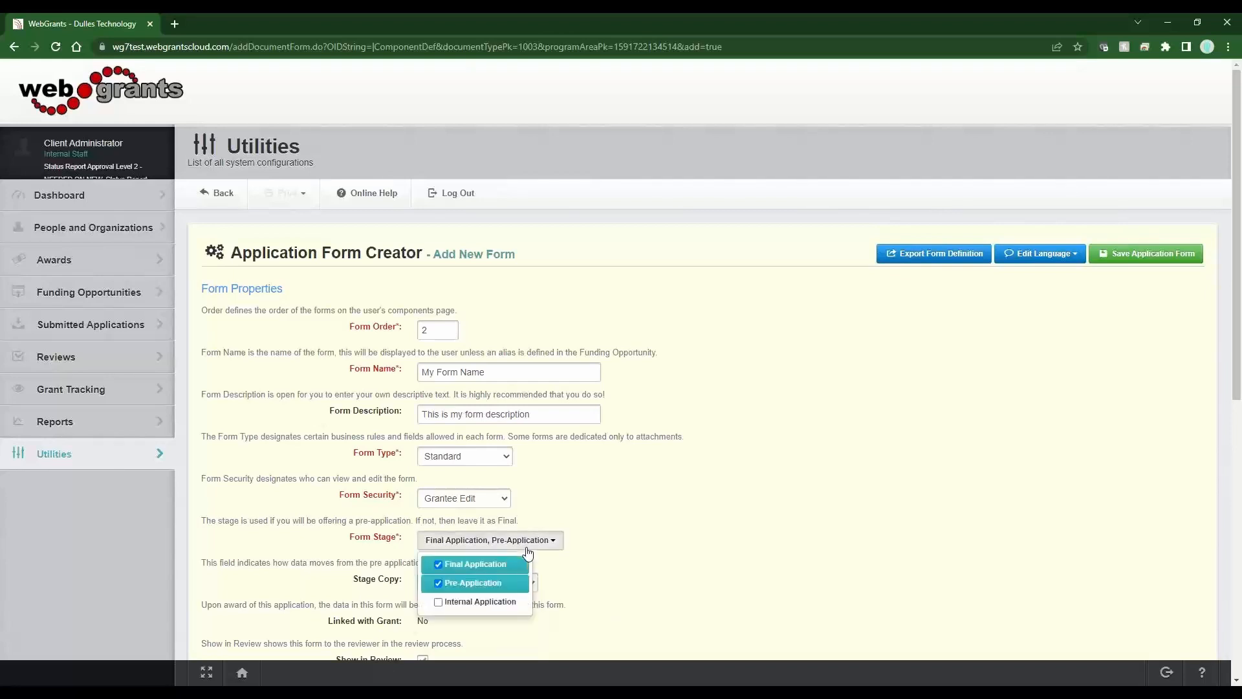
{"action": "left_click", "coordinate": [500, 586]}
{"action": "left_click", "coordinate": [705, 560]}
{"action": "scroll", "coordinate": [693, 564], "scroll_direction": "down", "scroll_amount": 3}
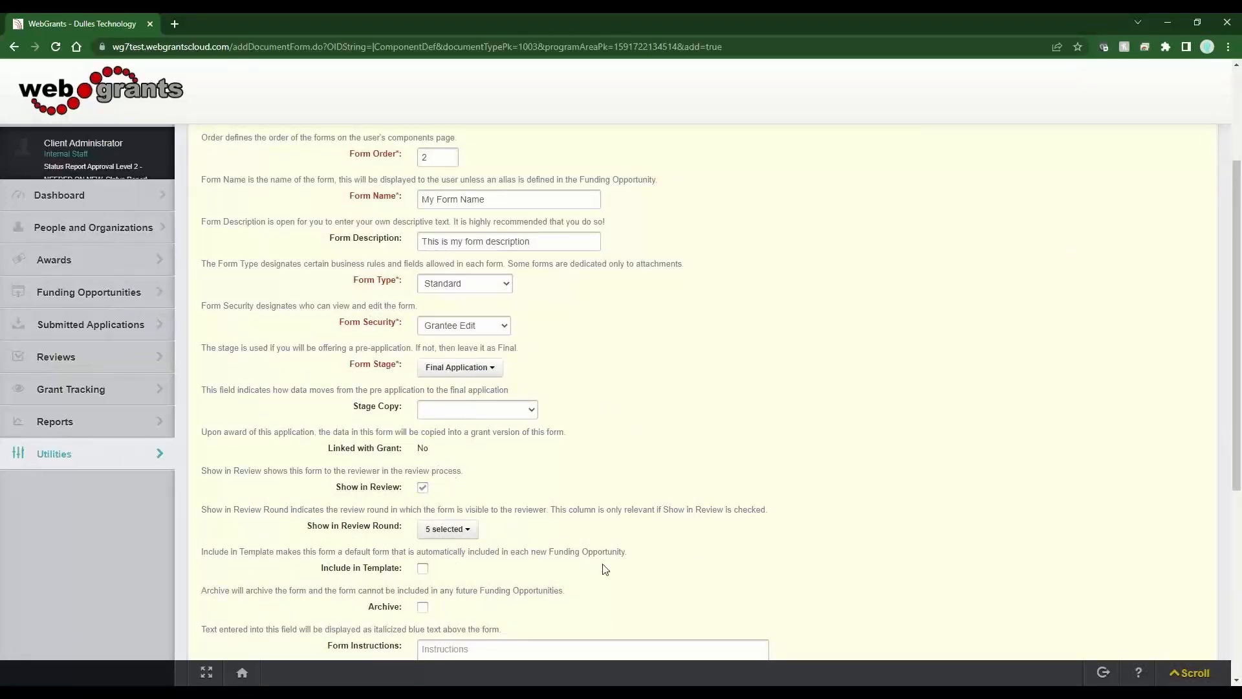
{"action": "left_click_drag", "start_coordinate": [326, 459], "coordinate": [430, 461]}
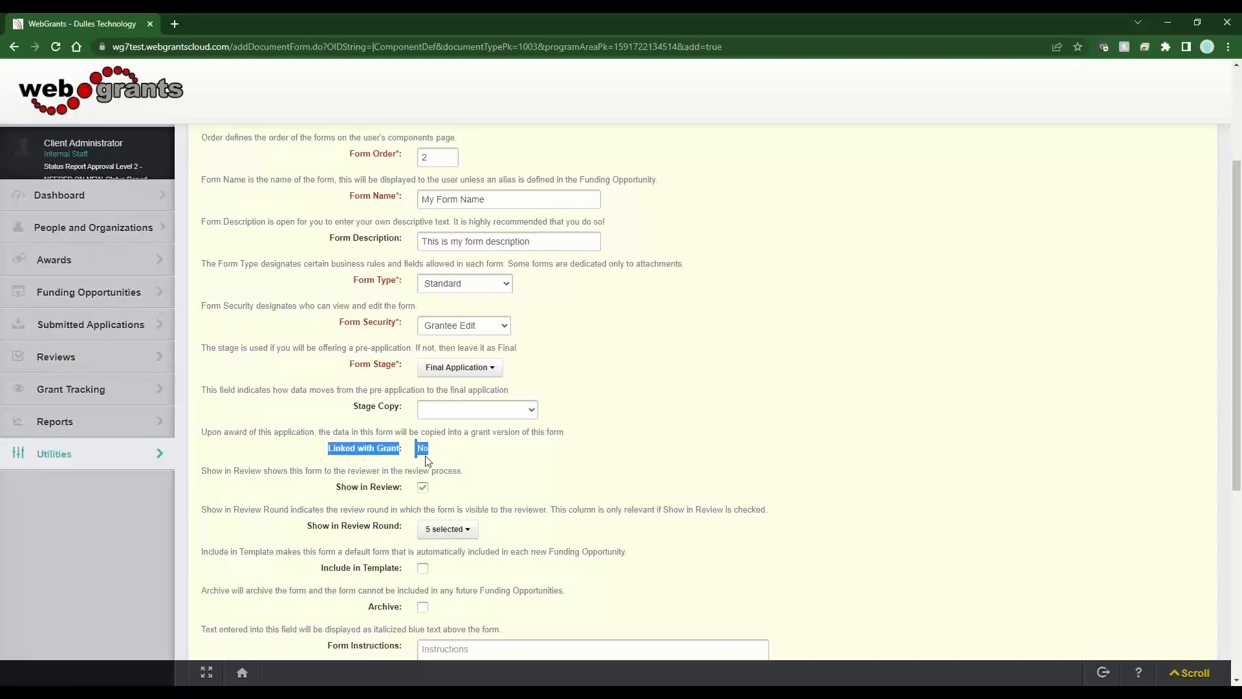
{"action": "left_click", "coordinate": [438, 460]}
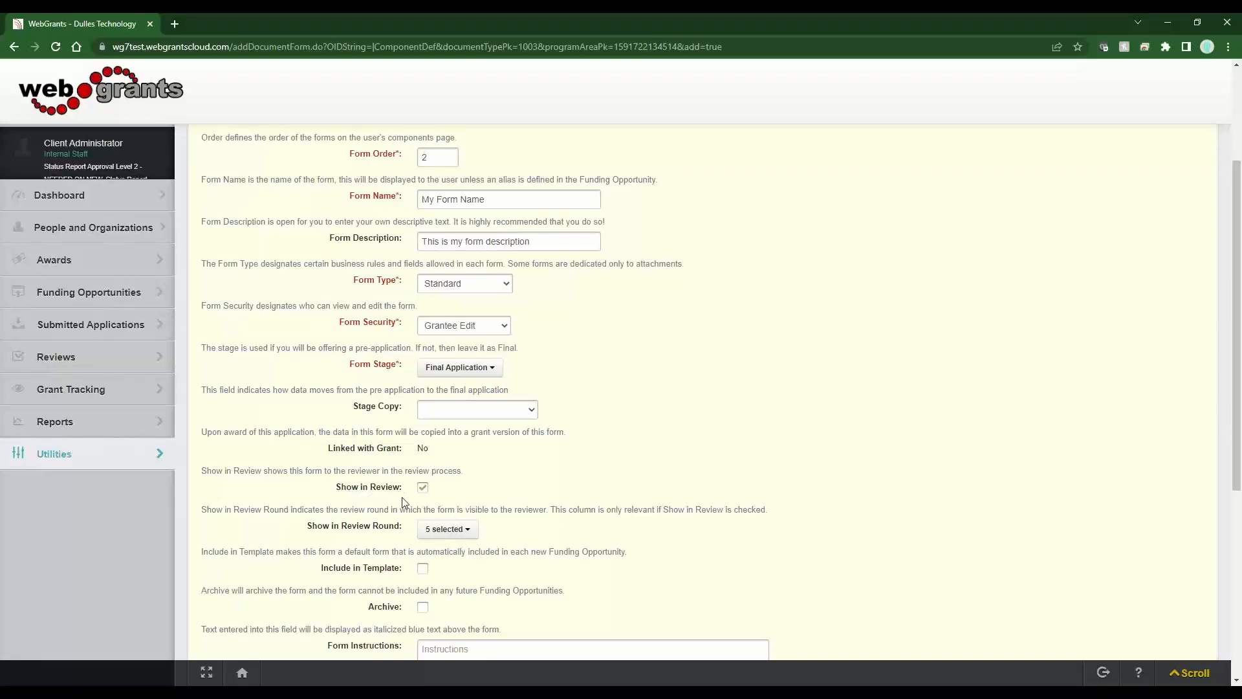
{"action": "left_click_drag", "start_coordinate": [327, 495], "coordinate": [376, 492]}
{"action": "left_click_drag", "start_coordinate": [312, 528], "coordinate": [481, 521]}
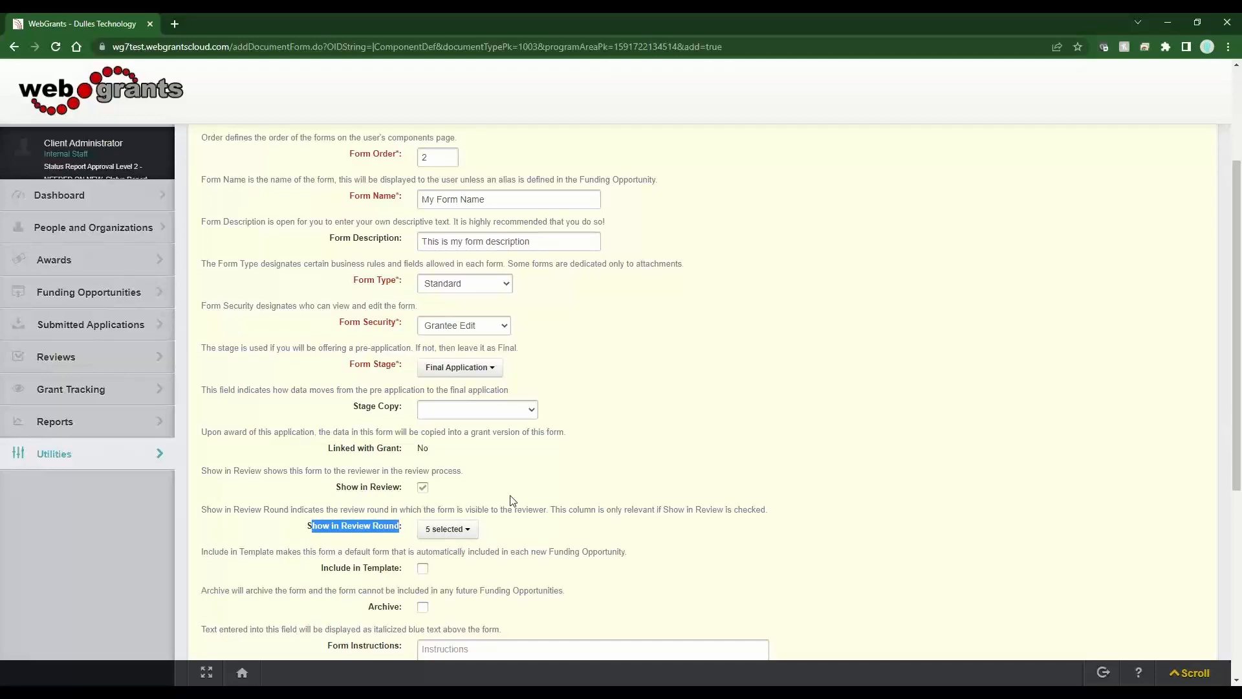
{"action": "left_click", "coordinate": [494, 496]}
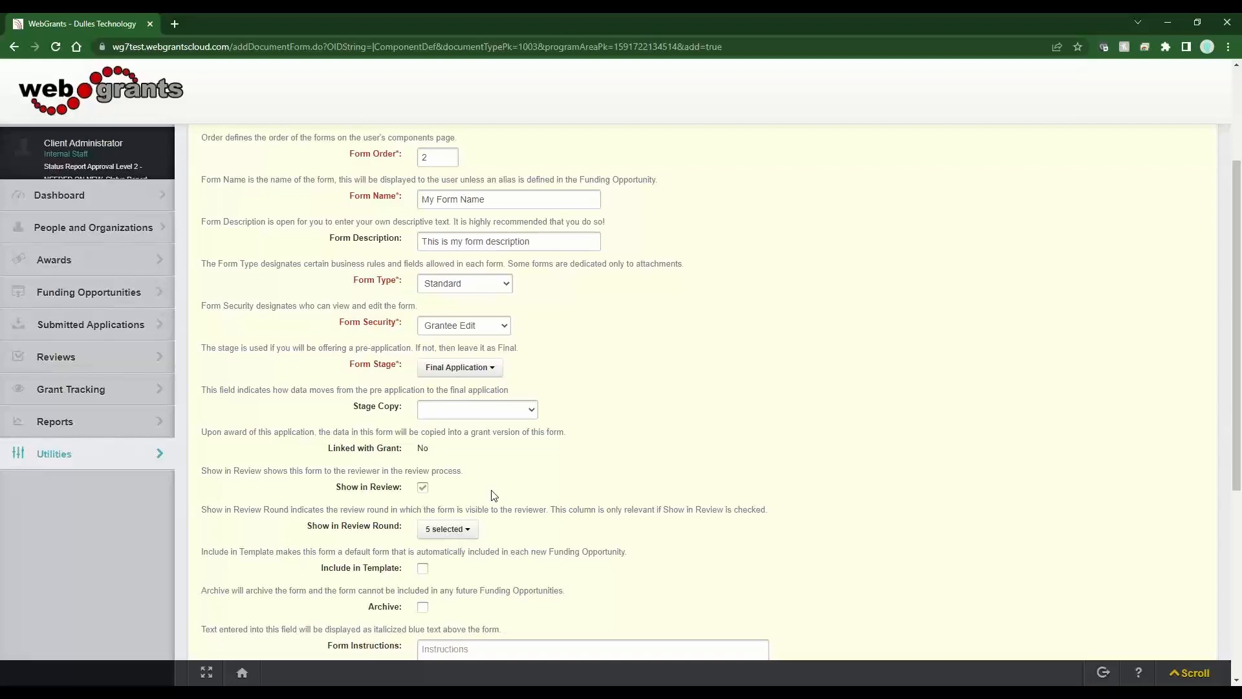
{"action": "left_click", "coordinate": [477, 531]}
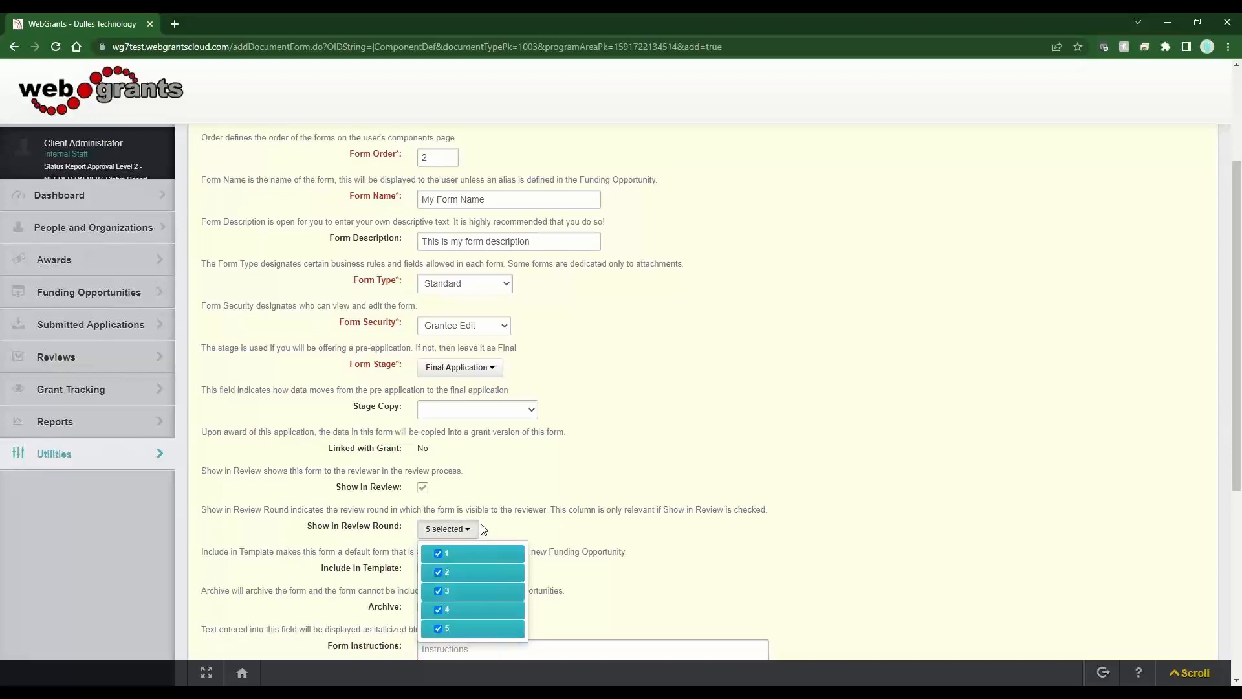
{"action": "left_click", "coordinate": [463, 573]}
{"action": "left_click", "coordinate": [668, 555]}
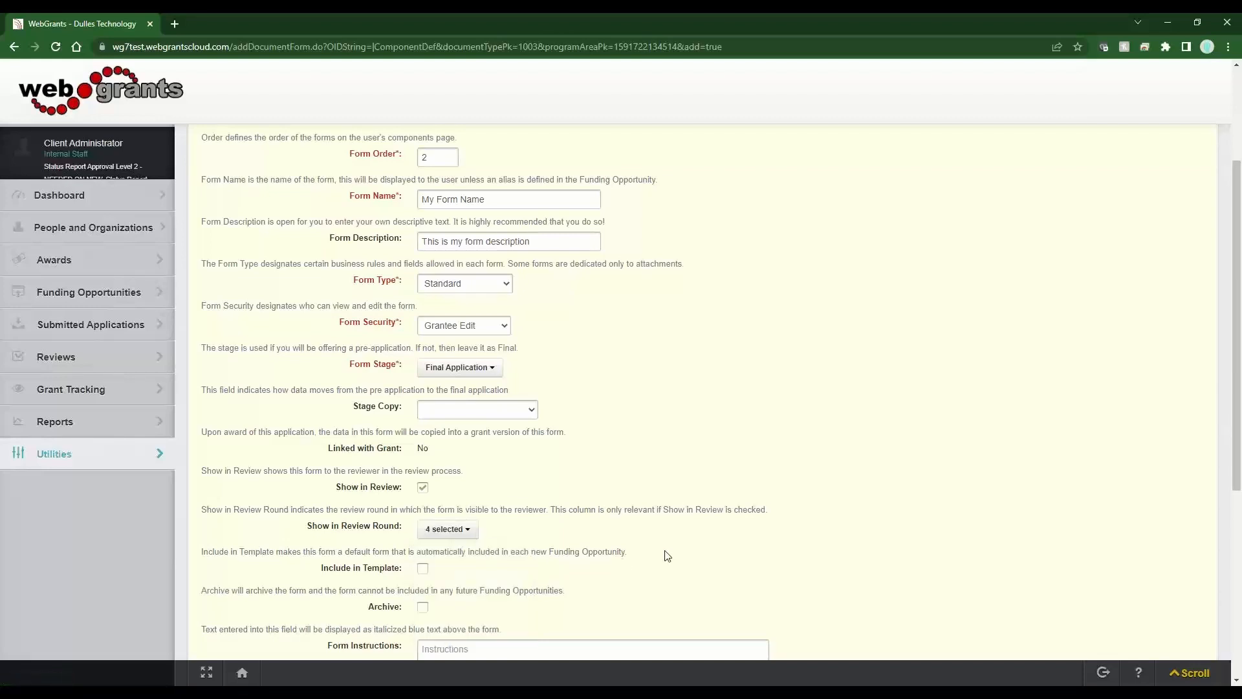
{"action": "left_click", "coordinate": [448, 533]}
{"action": "left_click", "coordinate": [463, 572]}
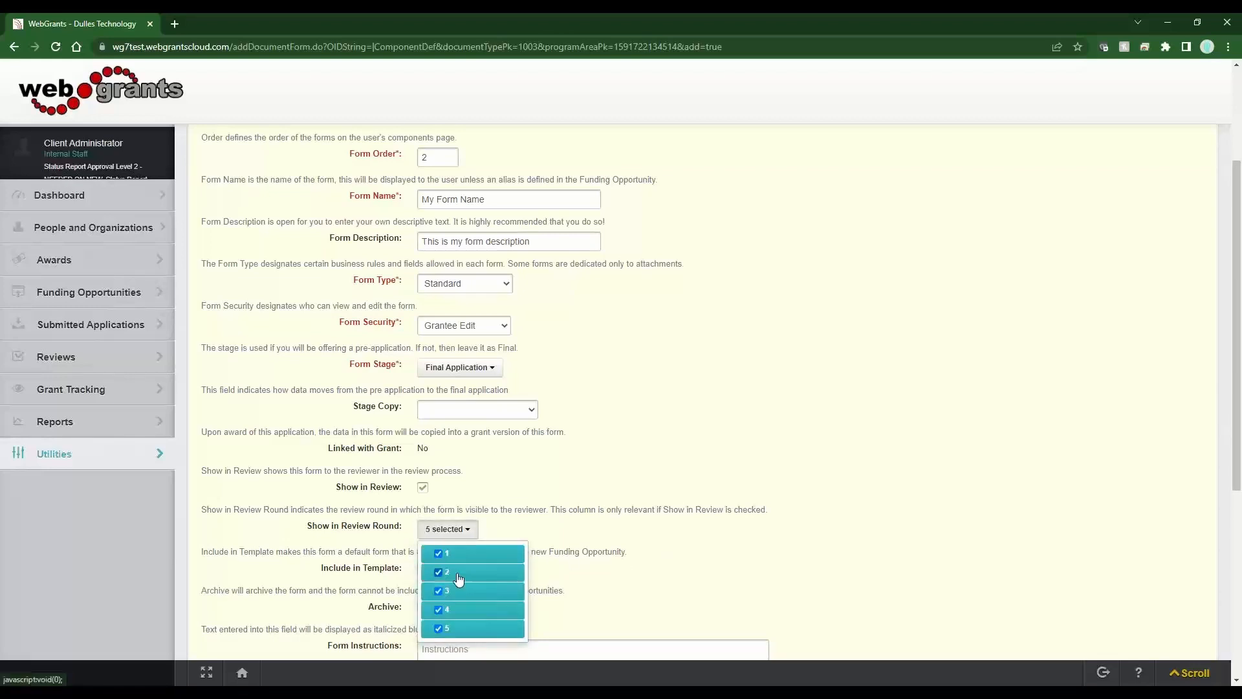
{"action": "left_click", "coordinate": [581, 524]}
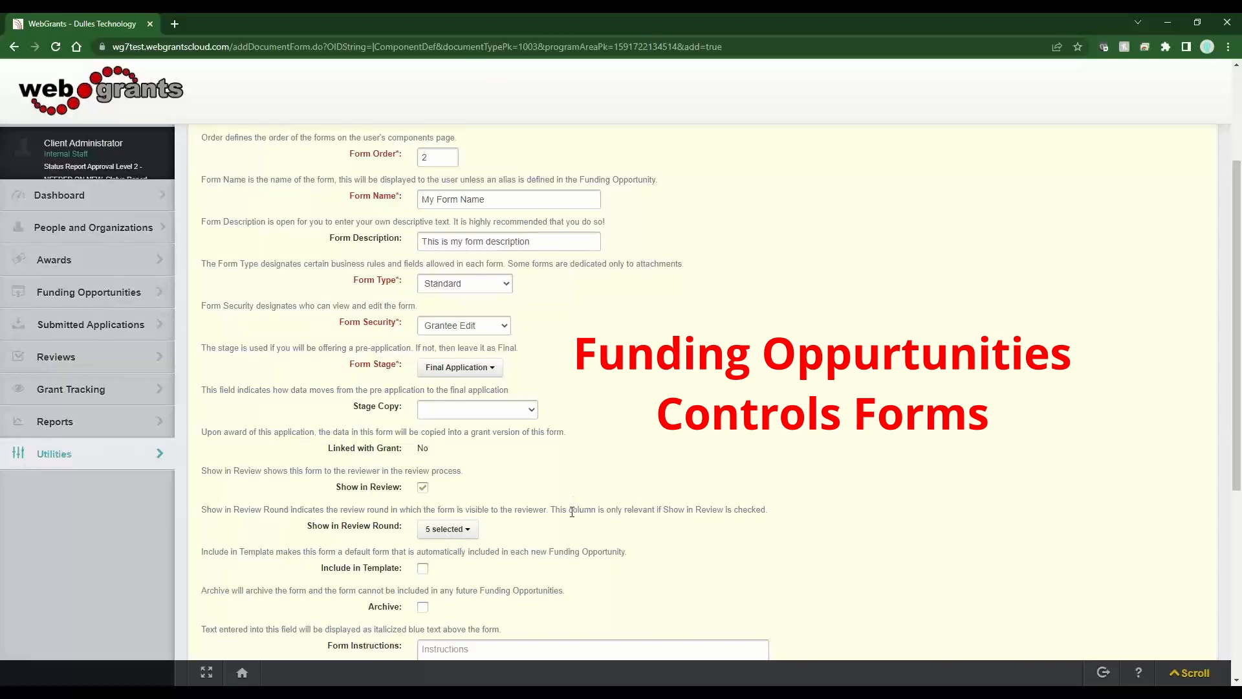
{"action": "left_click_drag", "start_coordinate": [355, 487], "coordinate": [414, 493]}
{"action": "left_click_drag", "start_coordinate": [364, 526], "coordinate": [401, 531]}
{"action": "left_click", "coordinate": [527, 511]}
{"action": "scroll", "coordinate": [535, 541], "scroll_direction": "down", "scroll_amount": 3}
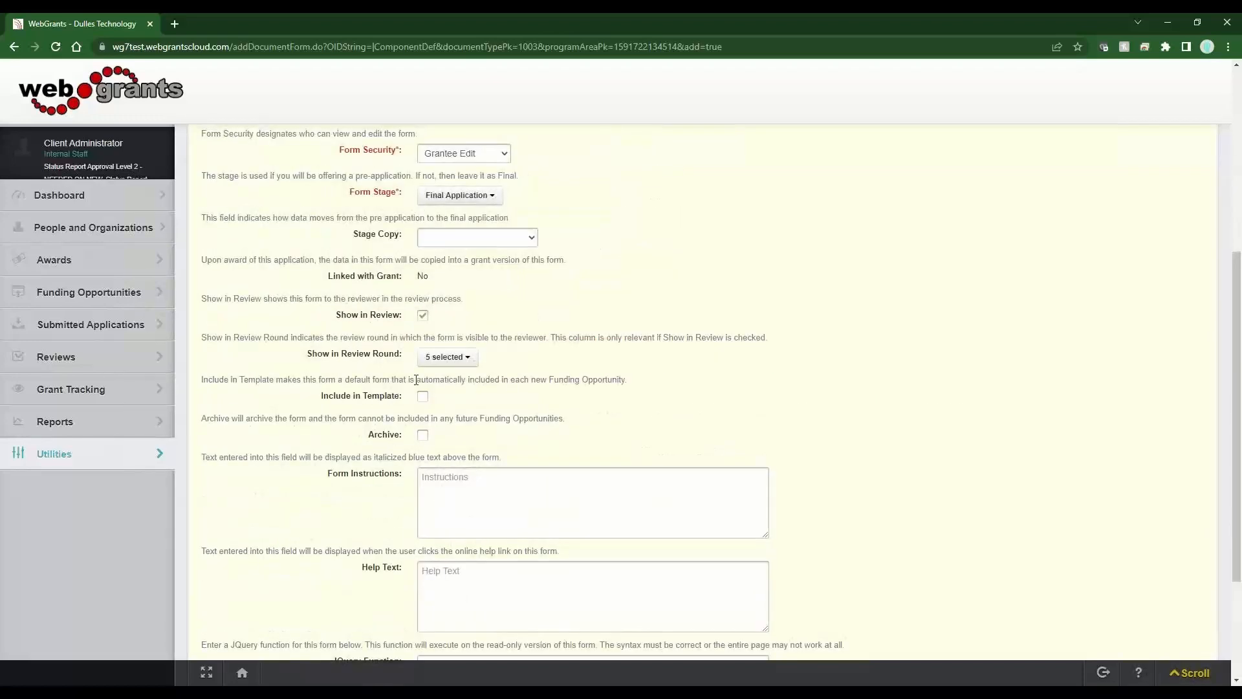
{"action": "left_click_drag", "start_coordinate": [417, 380], "coordinate": [554, 380]}
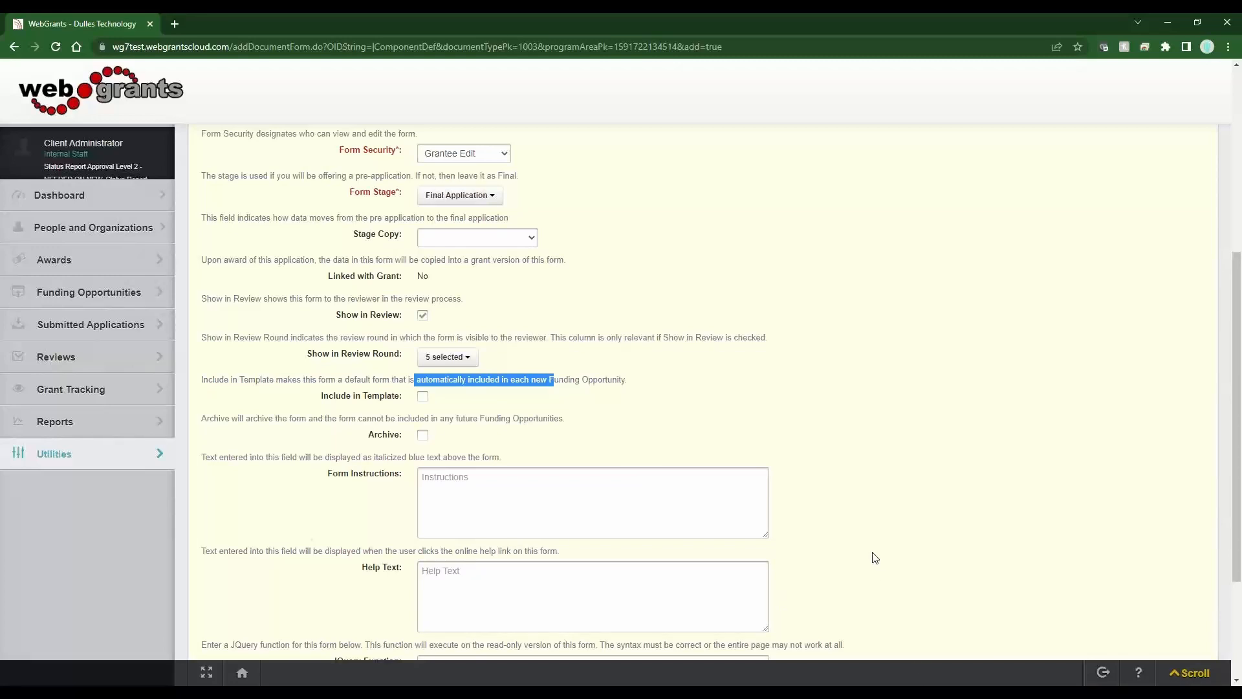
{"action": "left_click_drag", "start_coordinate": [401, 398], "coordinate": [321, 397]}
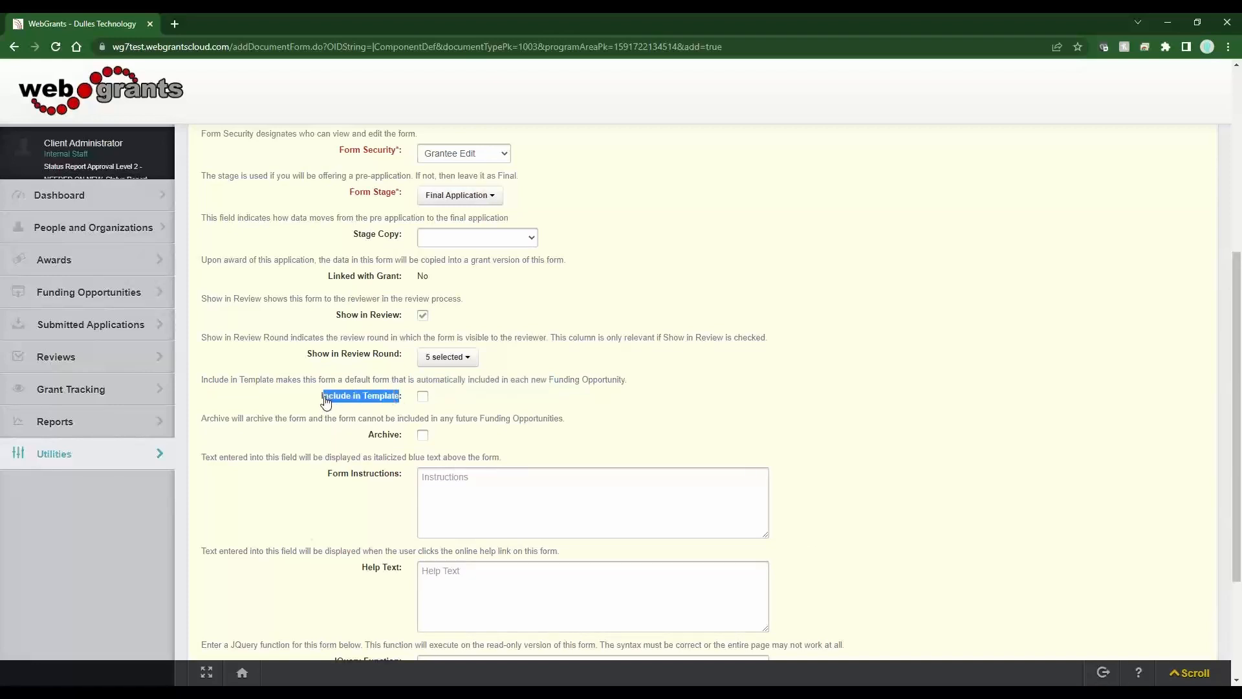
{"action": "left_click", "coordinate": [472, 408]}
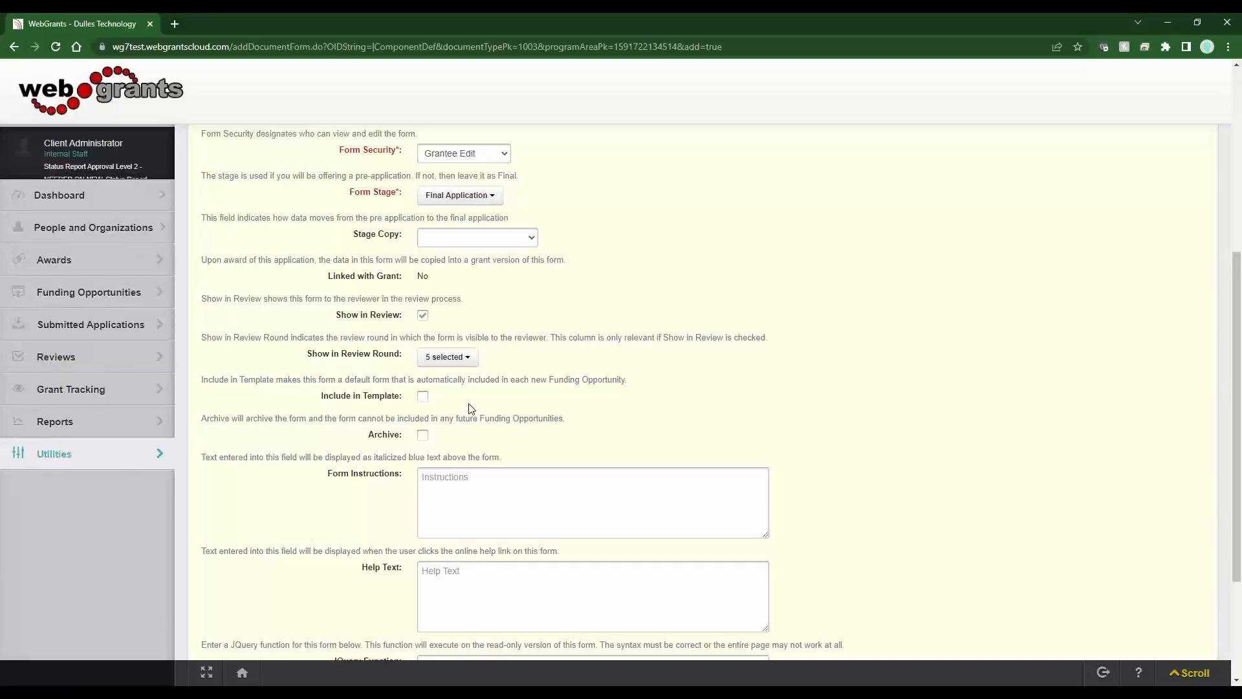
{"action": "left_click_drag", "start_coordinate": [400, 437], "coordinate": [361, 439]}
{"action": "scroll", "coordinate": [515, 382], "scroll_direction": "down", "scroll_amount": 3}
{"action": "left_click_drag", "start_coordinate": [397, 499], "coordinate": [334, 492]}
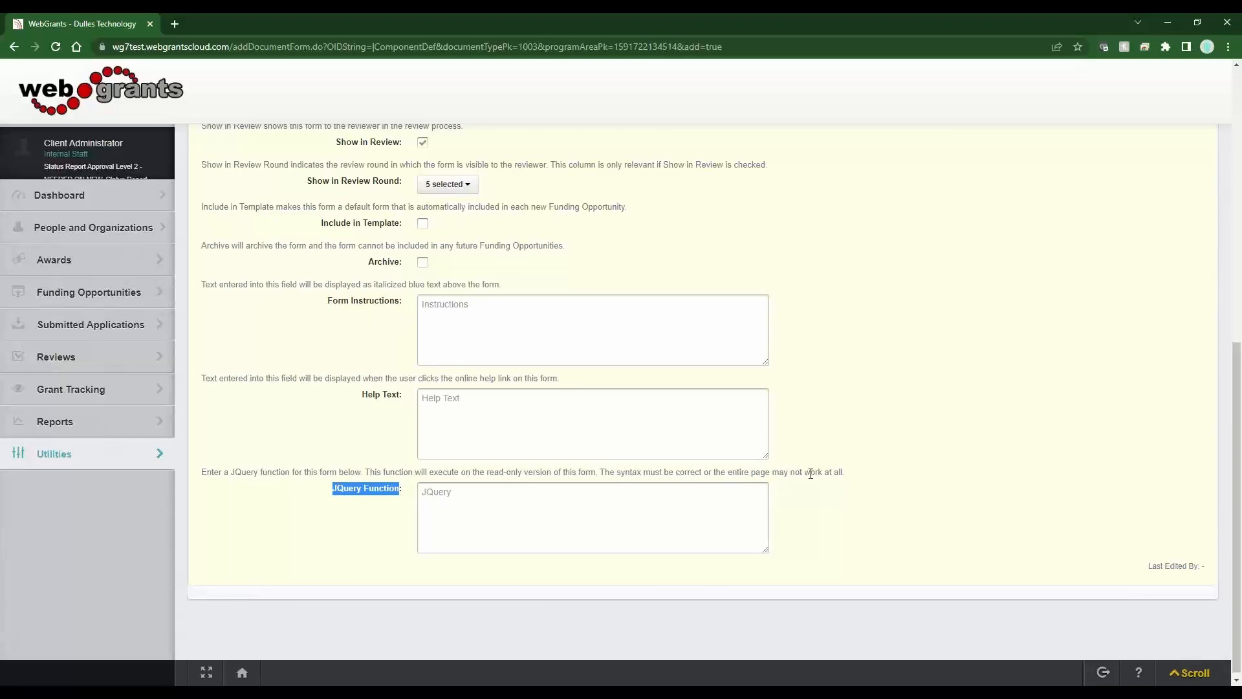
{"action": "scroll", "coordinate": [810, 474], "scroll_direction": "up", "scroll_amount": 3}
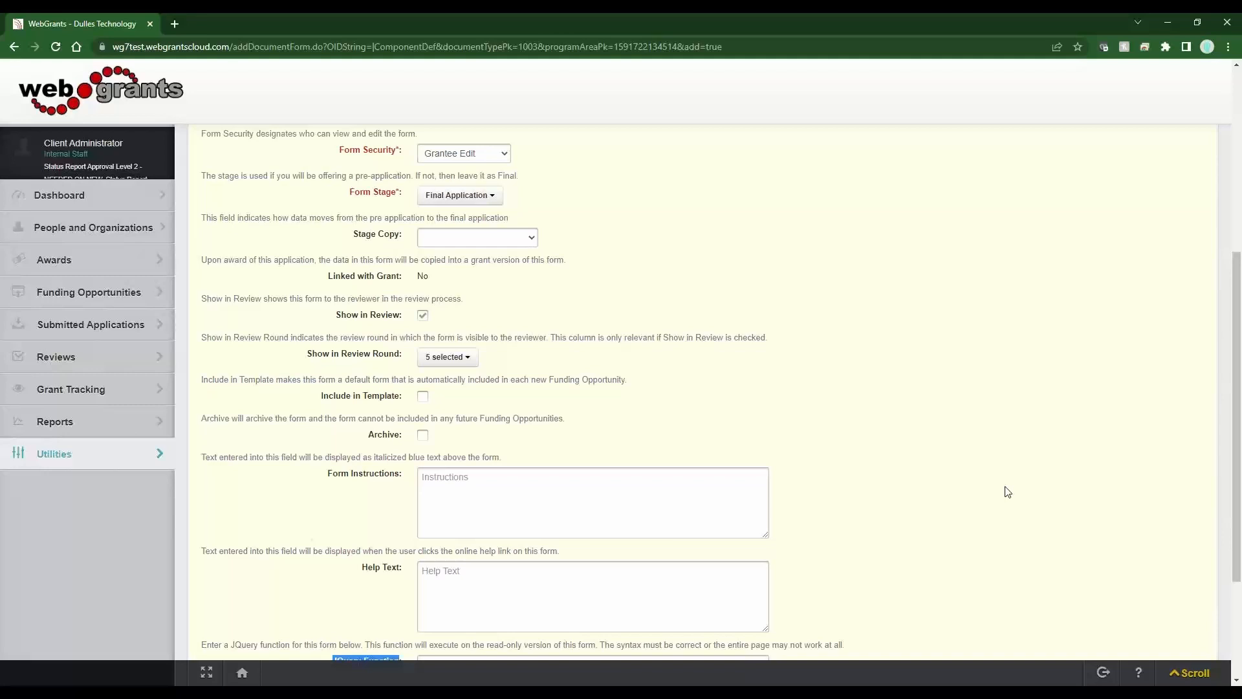
{"action": "left_click_drag", "start_coordinate": [414, 574], "coordinate": [359, 549]}
{"action": "scroll", "coordinate": [359, 549], "scroll_direction": "up", "scroll_amount": 5}
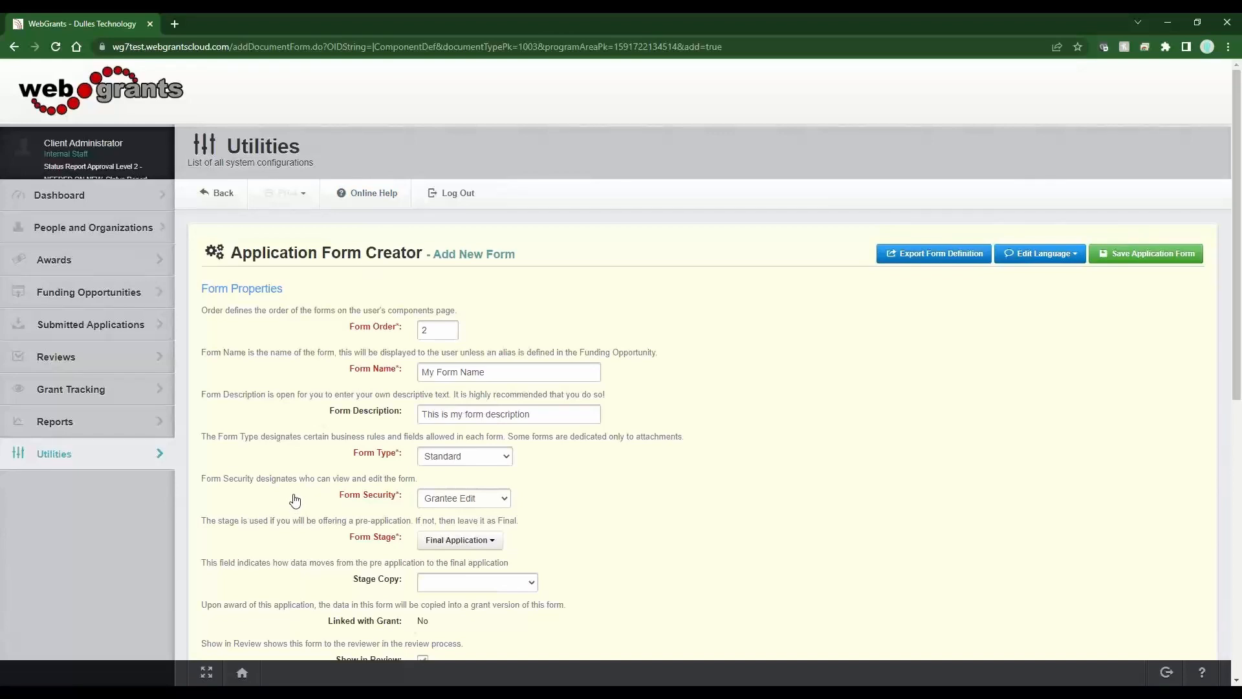
{"action": "scroll", "coordinate": [292, 498], "scroll_direction": "down", "scroll_amount": 5}
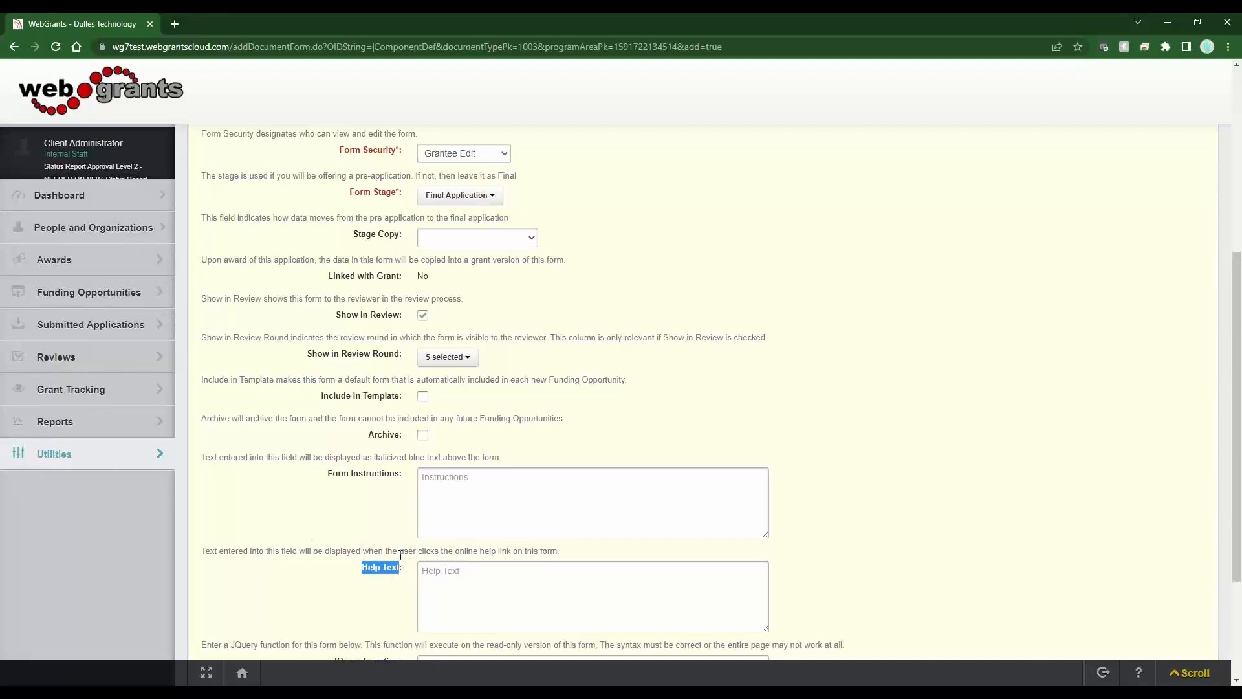
{"action": "scroll", "coordinate": [401, 554], "scroll_direction": "up", "scroll_amount": 6}
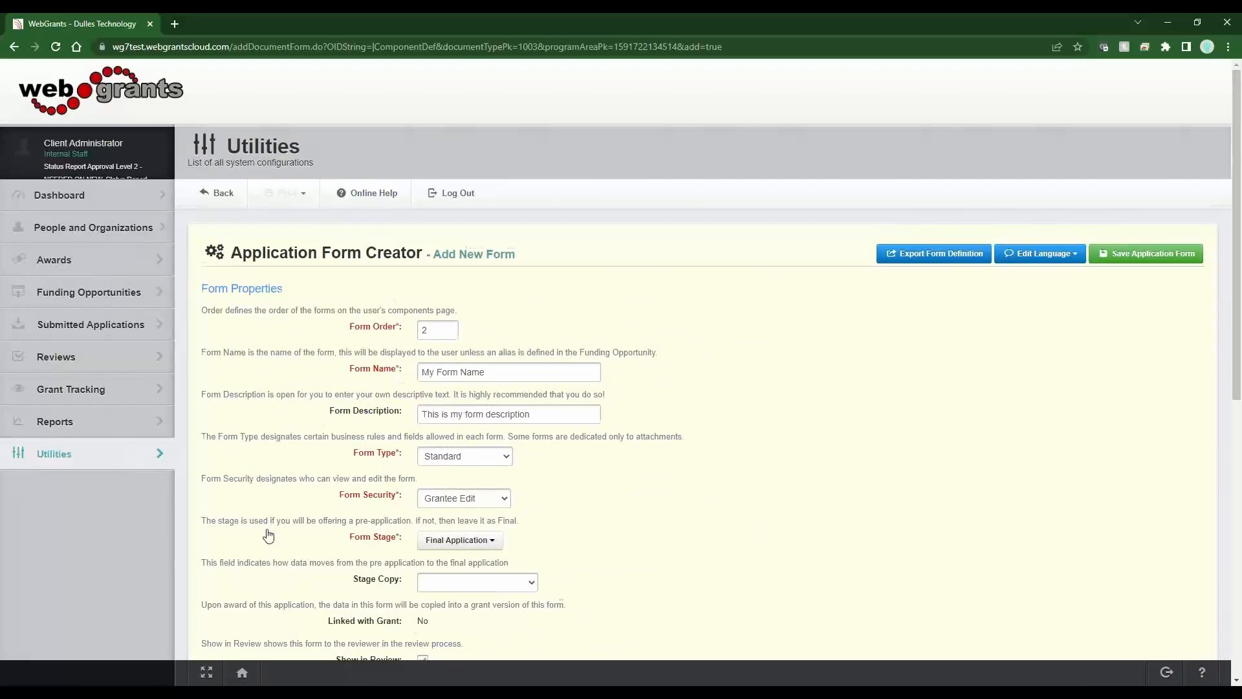
{"action": "scroll", "coordinate": [268, 528], "scroll_direction": "down", "scroll_amount": 5}
{"action": "left_click_drag", "start_coordinate": [409, 479], "coordinate": [327, 473]}
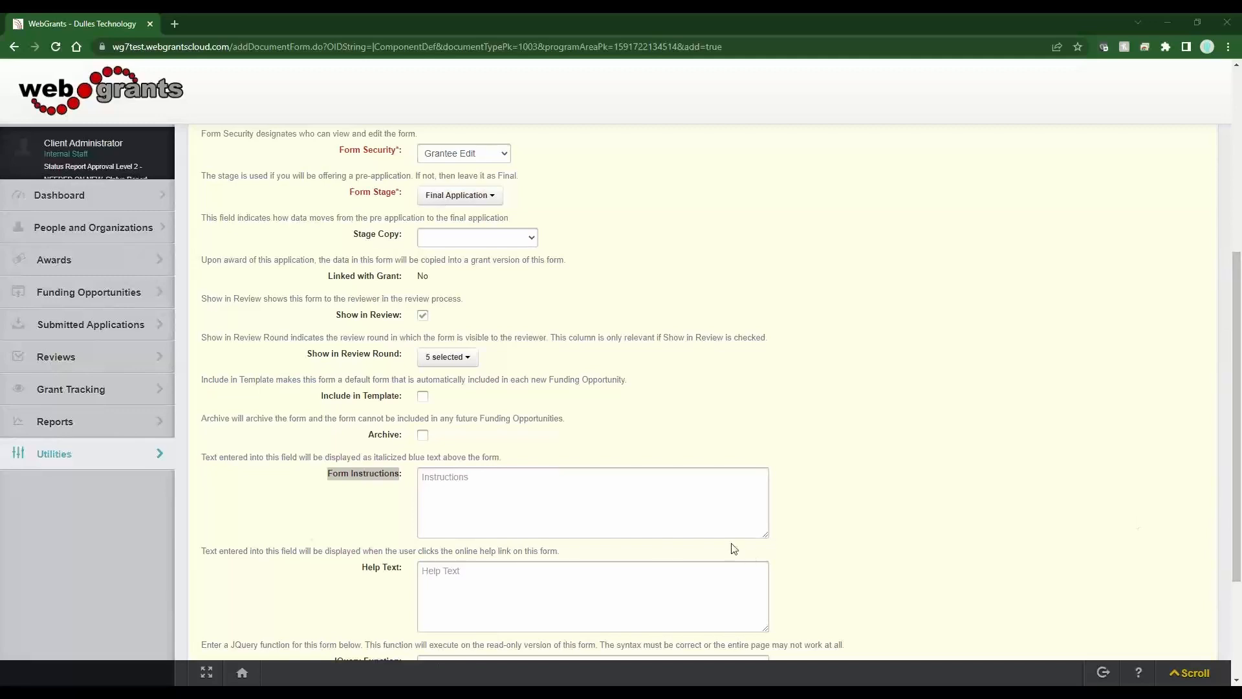
- Paste the HTML instructions into Form Instructions and save the application form
{"action": "left_click", "coordinate": [651, 499]}
{"action": "key", "text": "ctrl+v"}
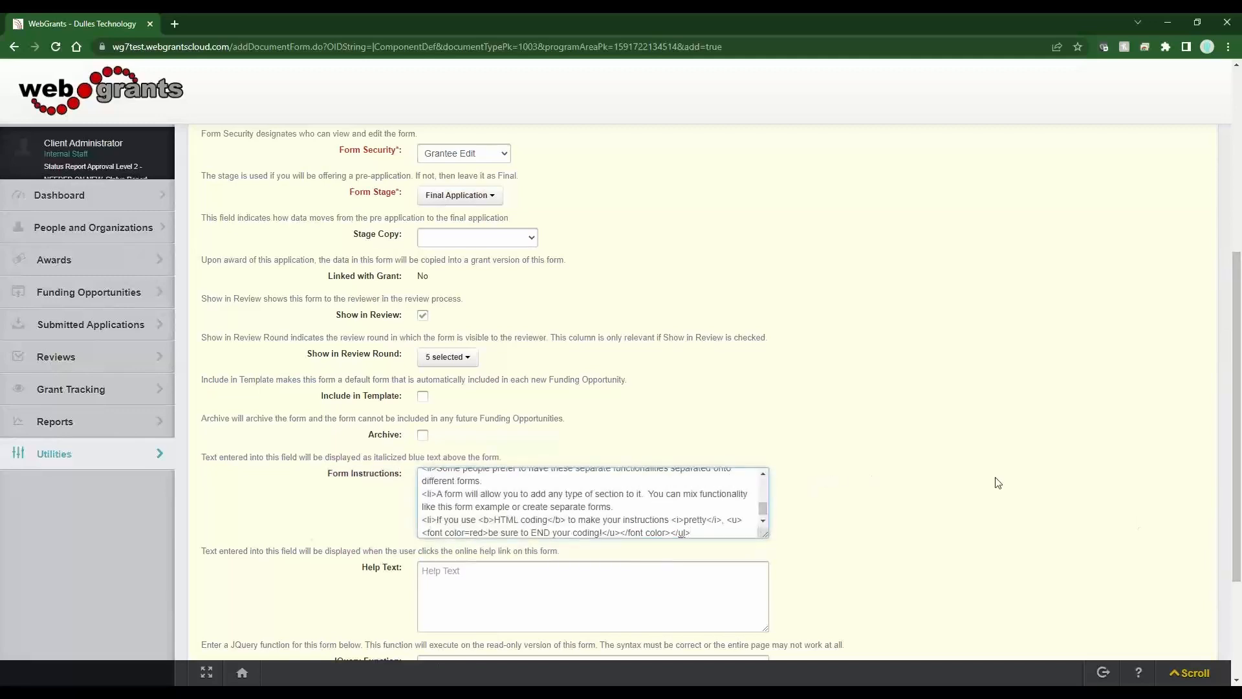
{"action": "scroll", "coordinate": [998, 482], "scroll_direction": "up", "scroll_amount": 5}
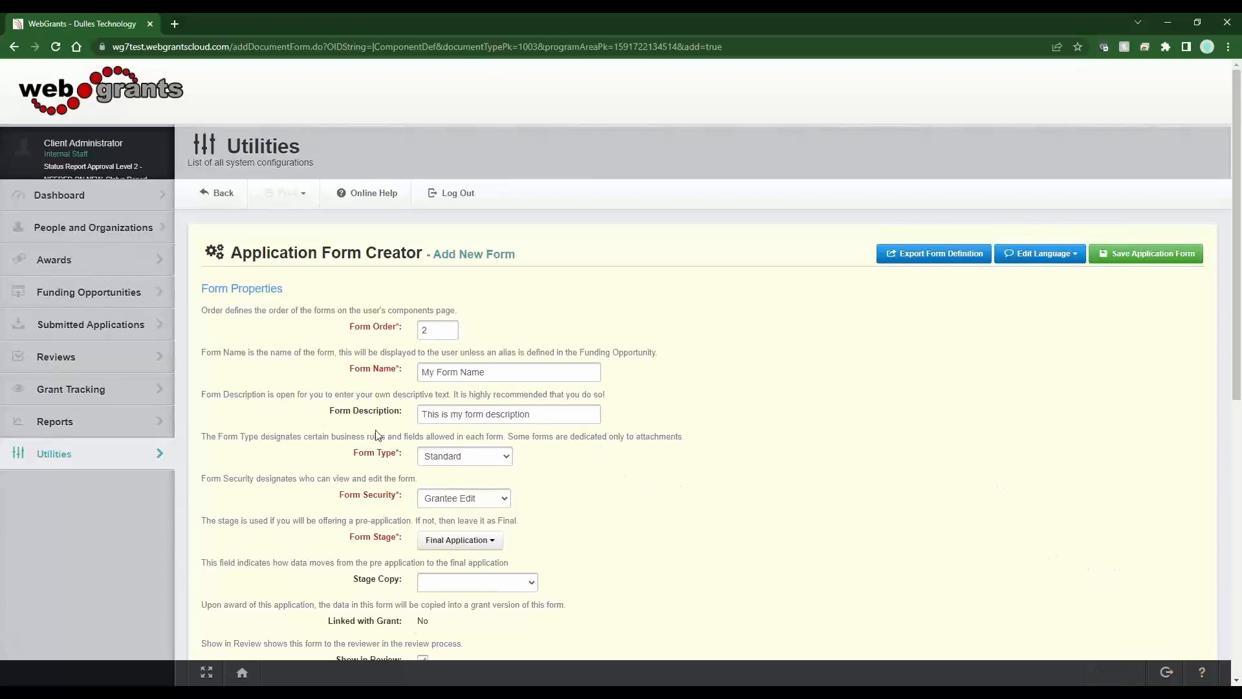
{"action": "left_click", "coordinate": [1136, 257]}
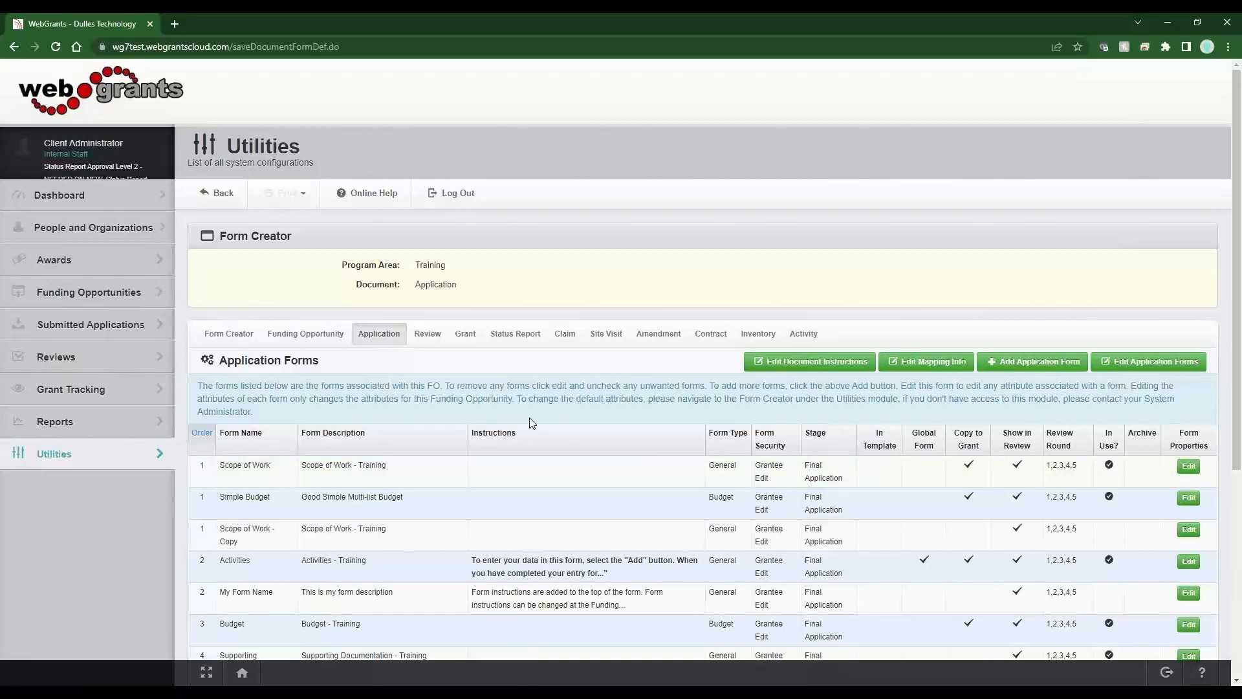
{"action": "left_click_drag", "start_coordinate": [226, 593], "coordinate": [1119, 605]}
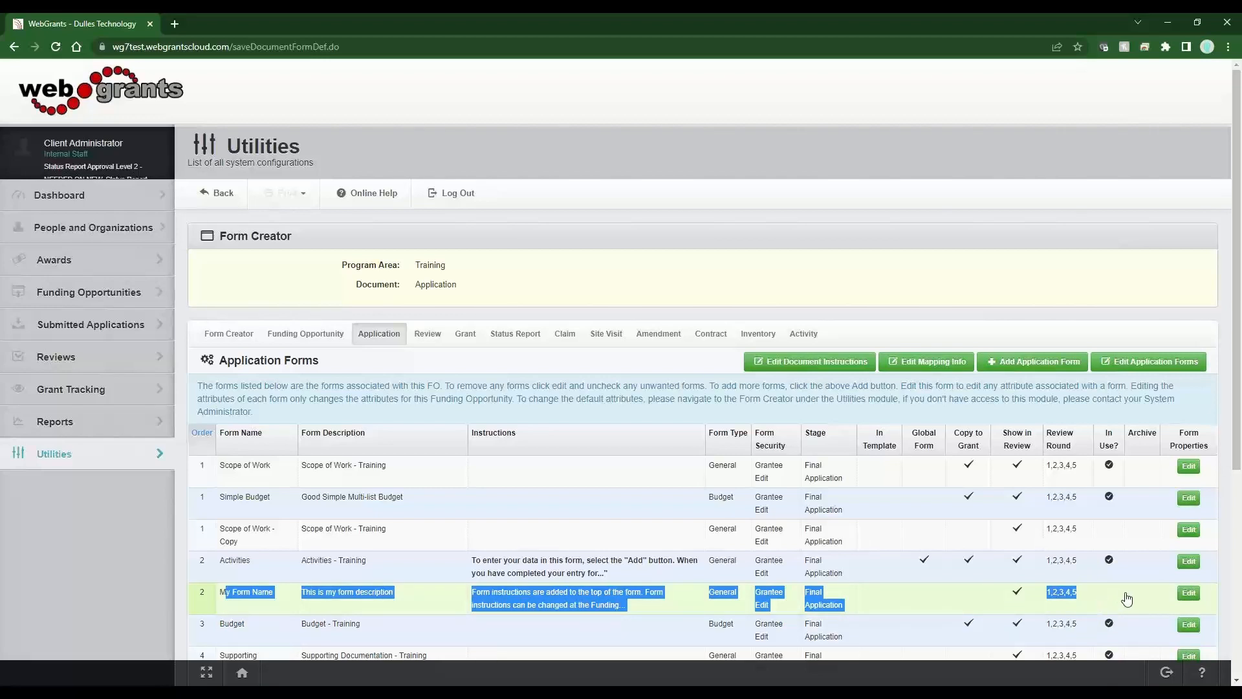
{"action": "left_click_drag", "start_coordinate": [1127, 600], "coordinate": [495, 602]}
- Edit My Form Name and start a new section on the Form Creator page
{"action": "left_click", "coordinate": [495, 601]}
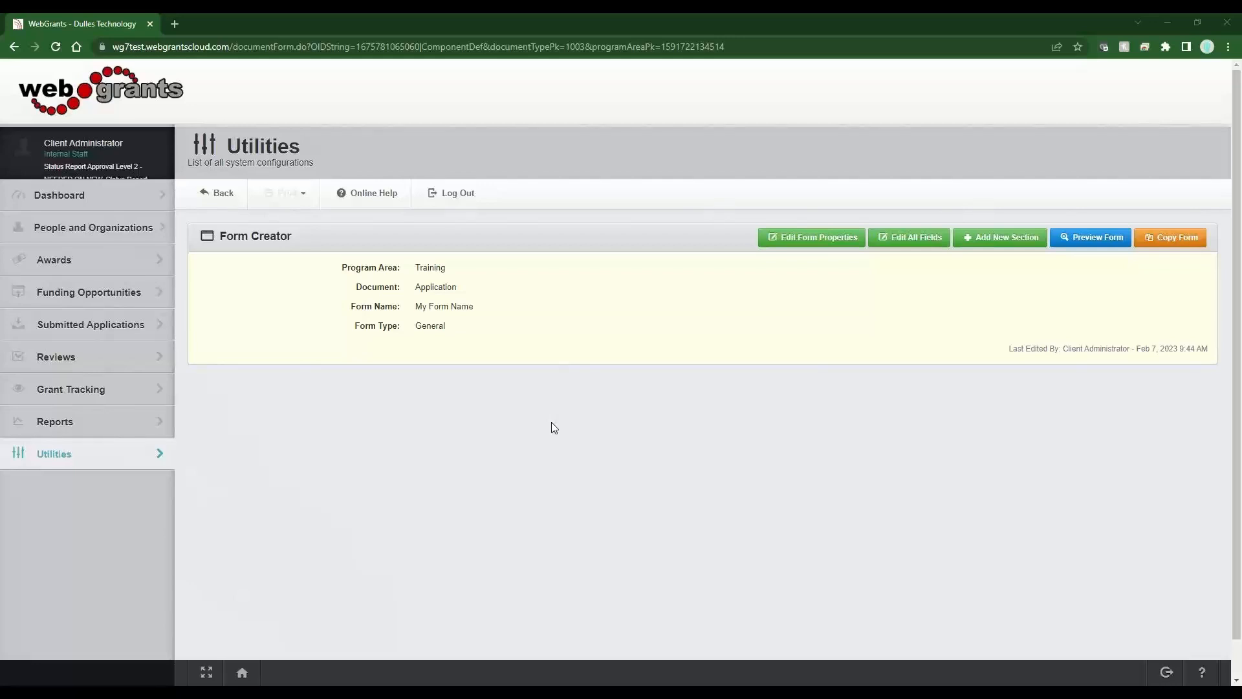
{"action": "left_click", "coordinate": [986, 249]}
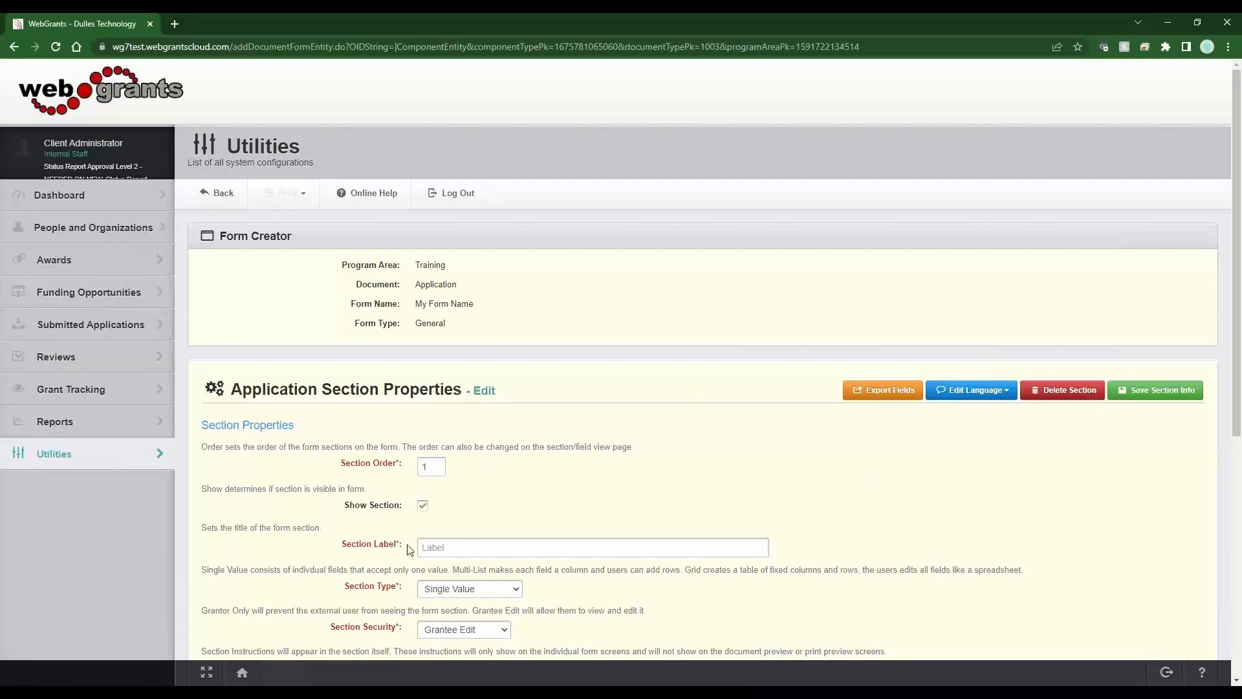
- Review the new section's defaults: order 1, Show Section, Single Value type, Grantee Edit security
{"action": "left_click_drag", "start_coordinate": [409, 549], "coordinate": [338, 547]}
{"action": "scroll", "coordinate": [708, 592], "scroll_direction": "down", "scroll_amount": 3}
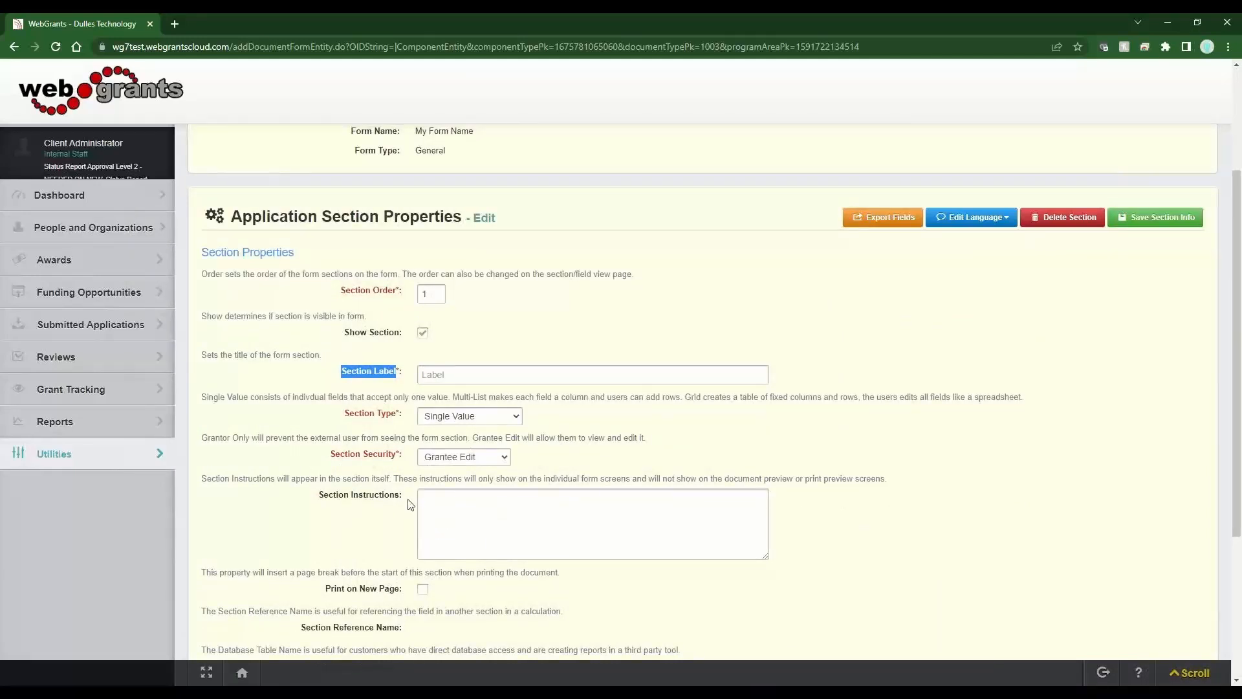
{"action": "scroll", "coordinate": [408, 505], "scroll_direction": "down", "scroll_amount": 3}
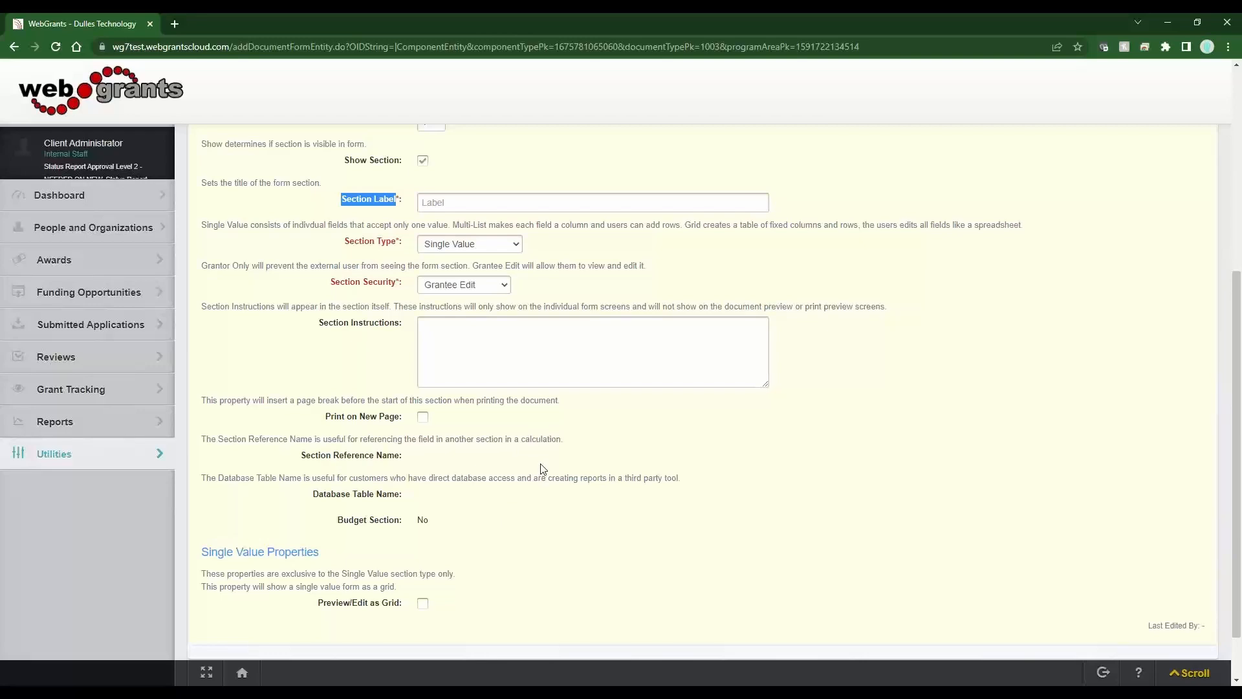
{"action": "scroll", "coordinate": [476, 396], "scroll_direction": "up", "scroll_amount": 2}
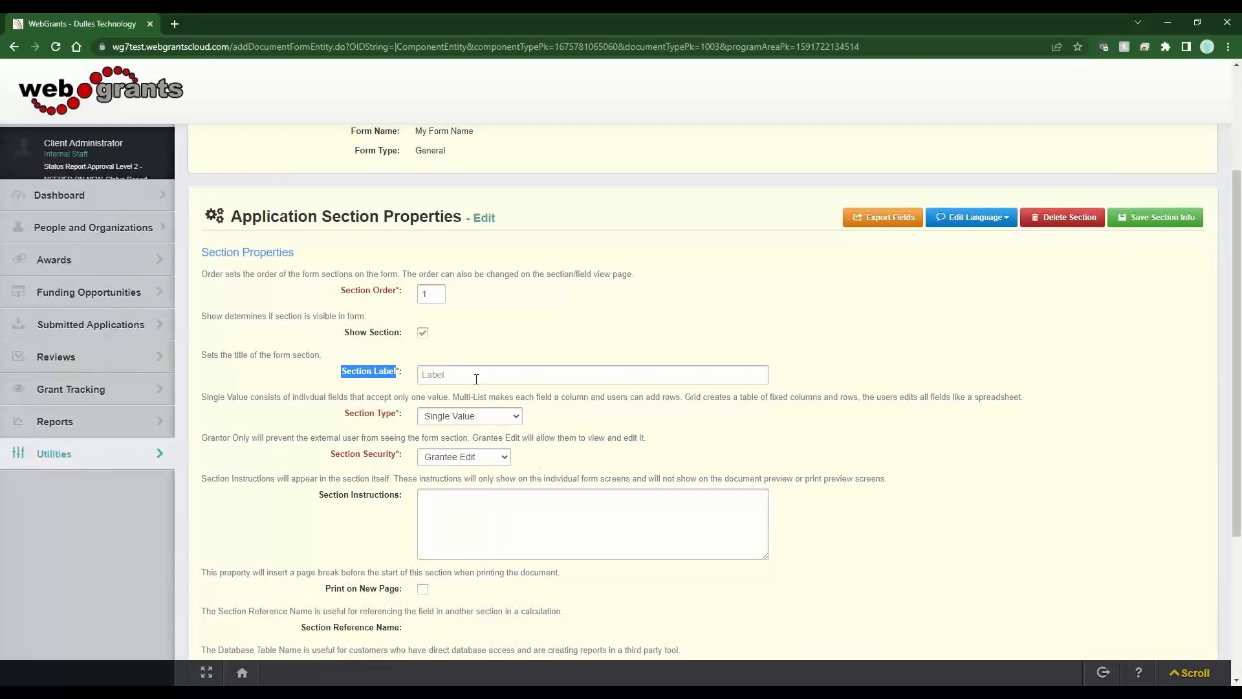
- Label the section 'Single Value Example' and keep its type as Single Value
{"action": "left_click", "coordinate": [476, 380]}
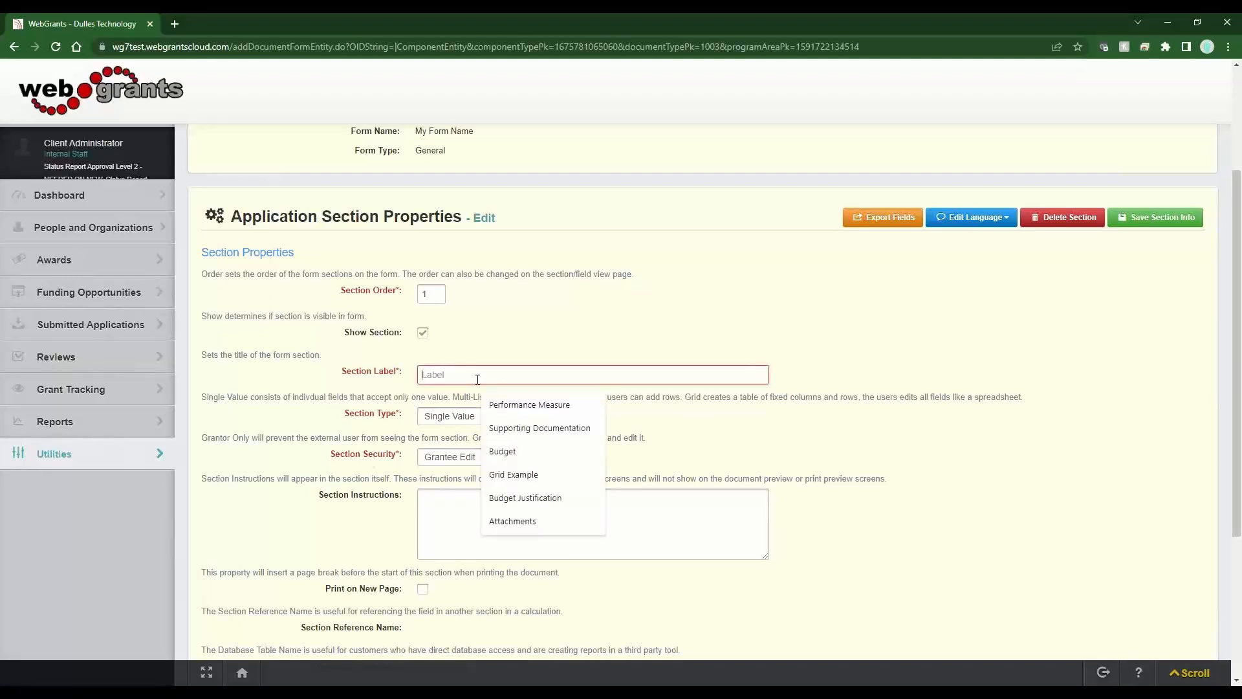
{"action": "type", "text": "Single"}
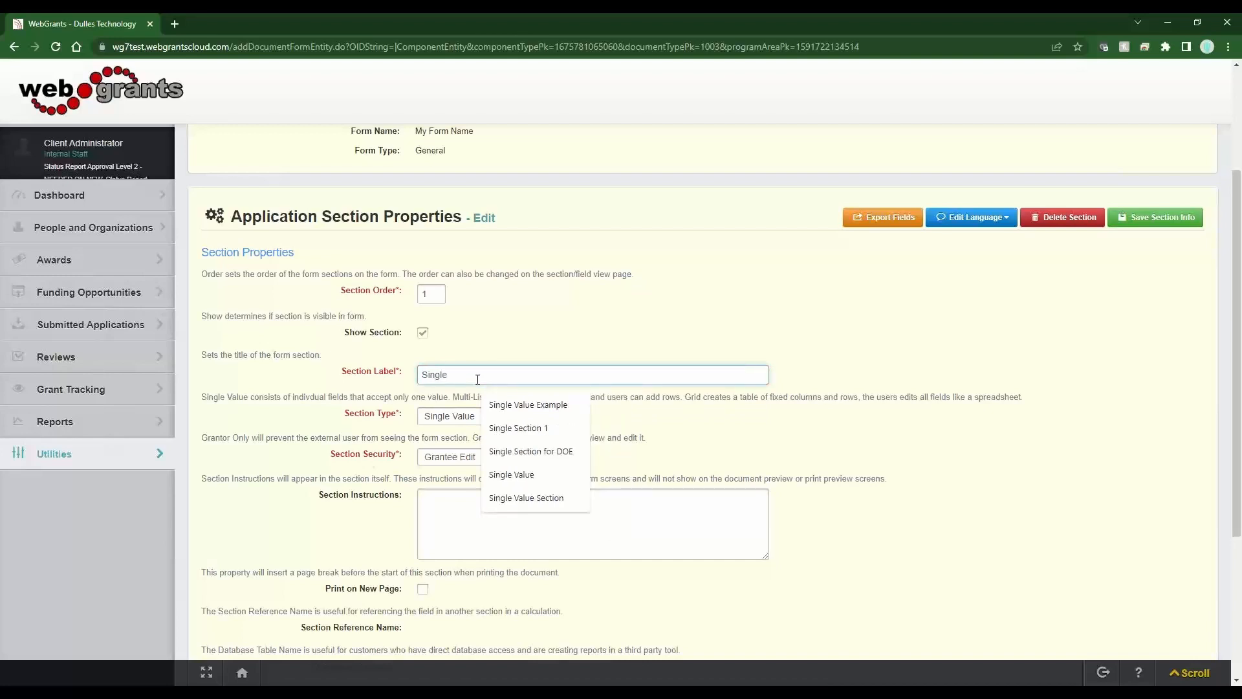
{"action": "key", "text": "Down"}
{"action": "key", "text": "Return"}
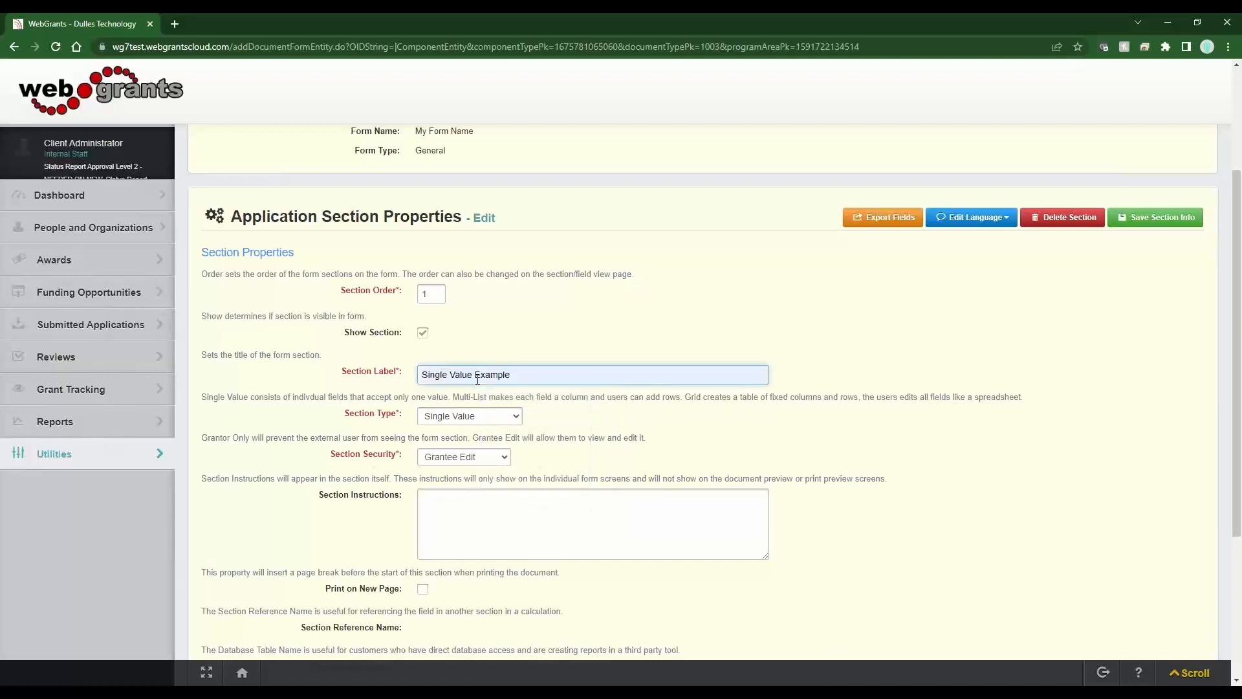
{"action": "left_click_drag", "start_coordinate": [400, 415], "coordinate": [333, 415]}
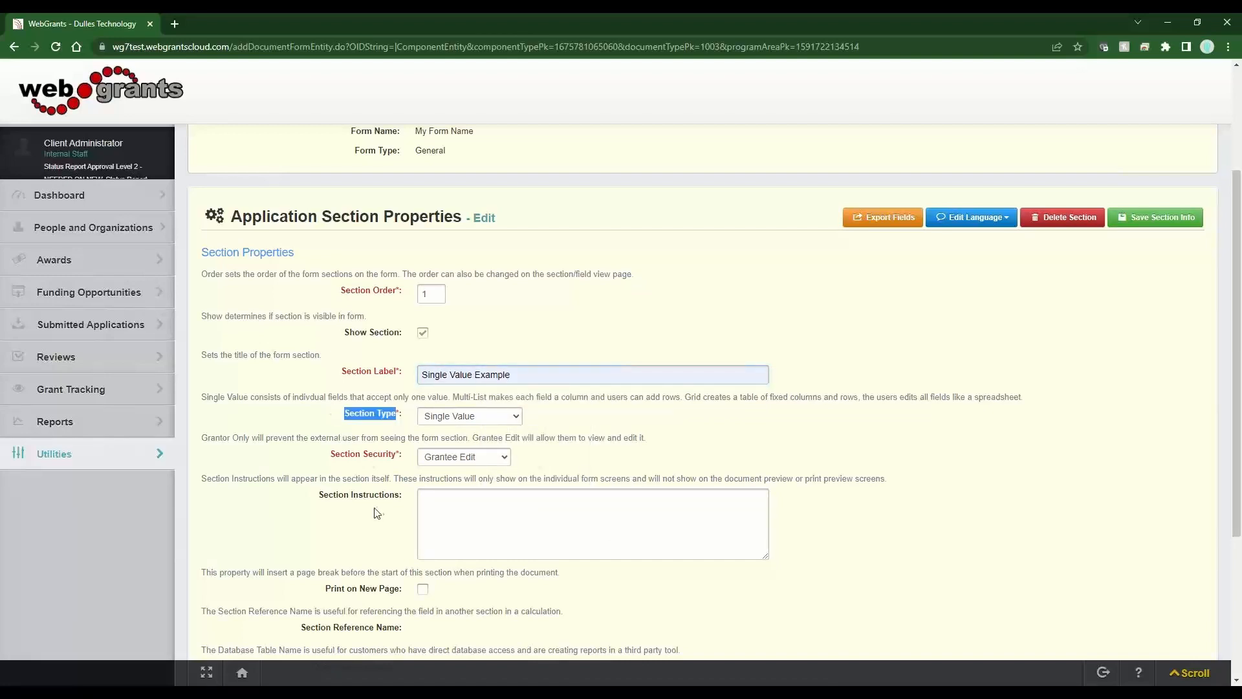
{"action": "left_click", "coordinate": [518, 418]}
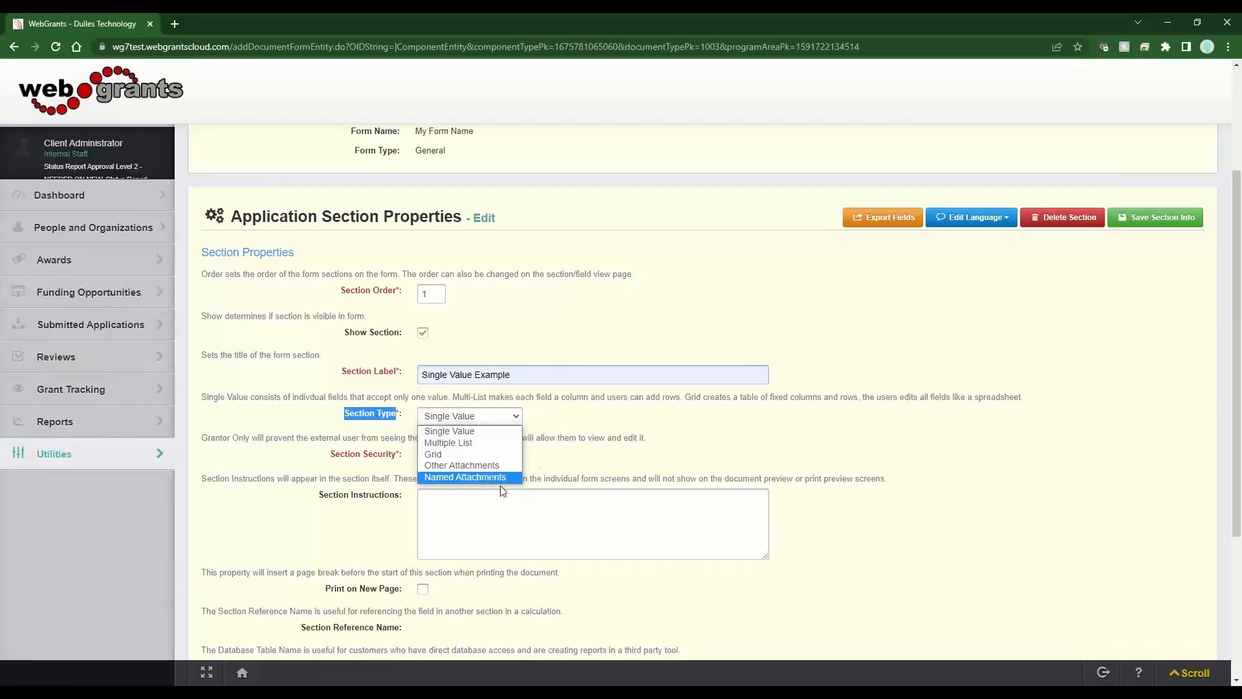
{"action": "left_click", "coordinate": [586, 461]}
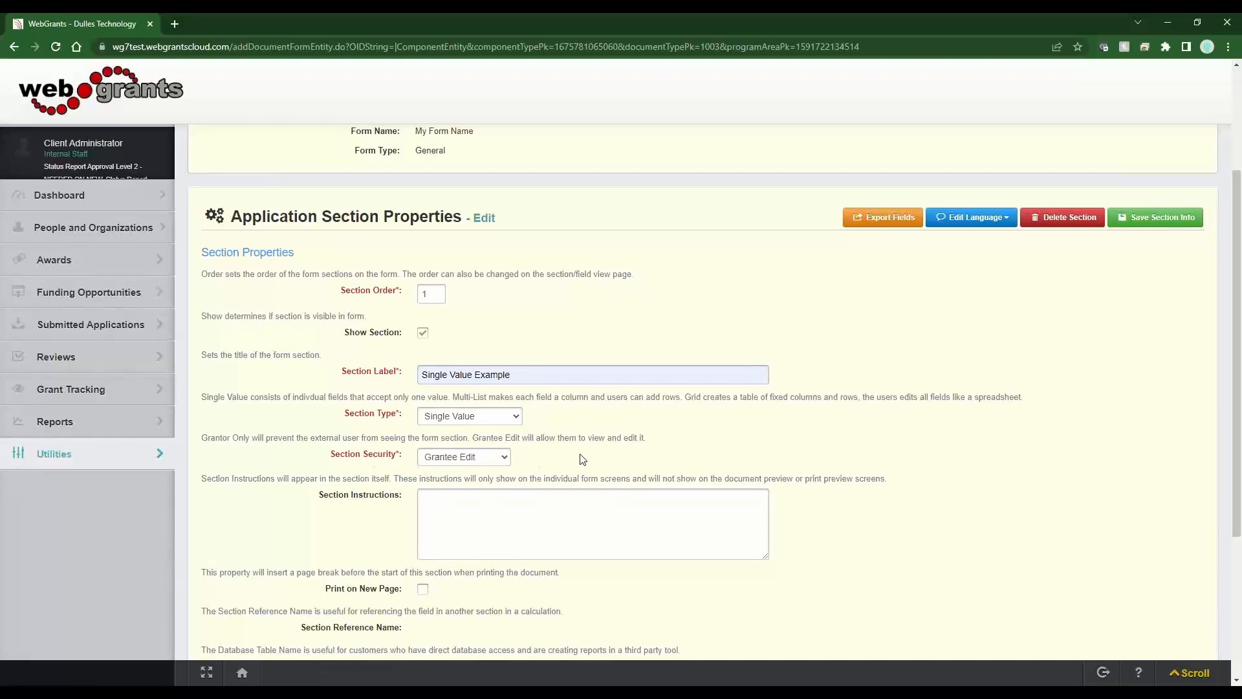
{"action": "left_click_drag", "start_coordinate": [398, 457], "coordinate": [330, 461]}
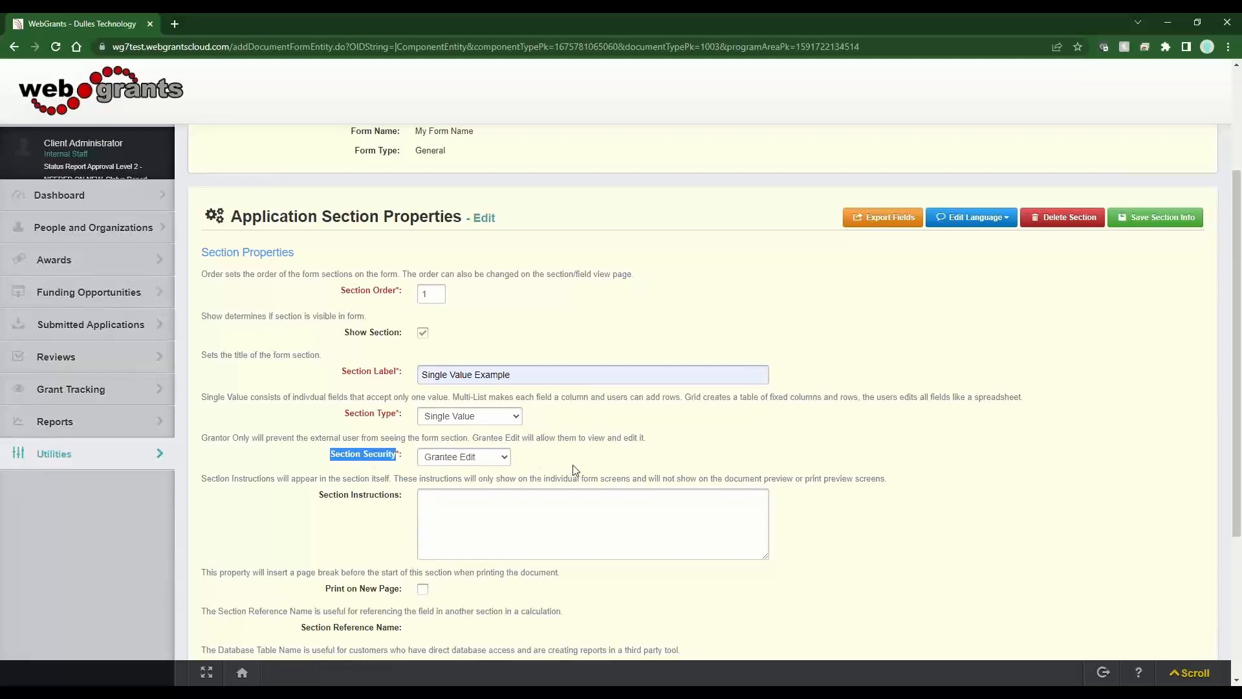
{"action": "left_click", "coordinate": [461, 457]}
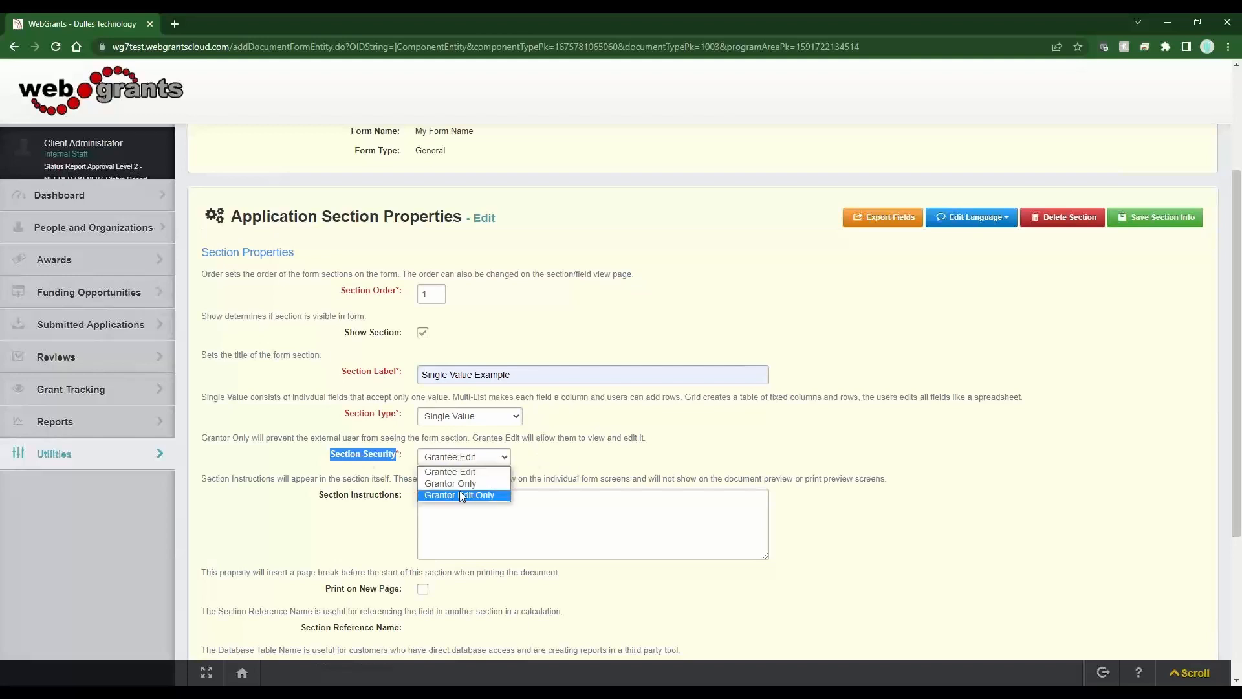
{"action": "left_click", "coordinate": [582, 461]}
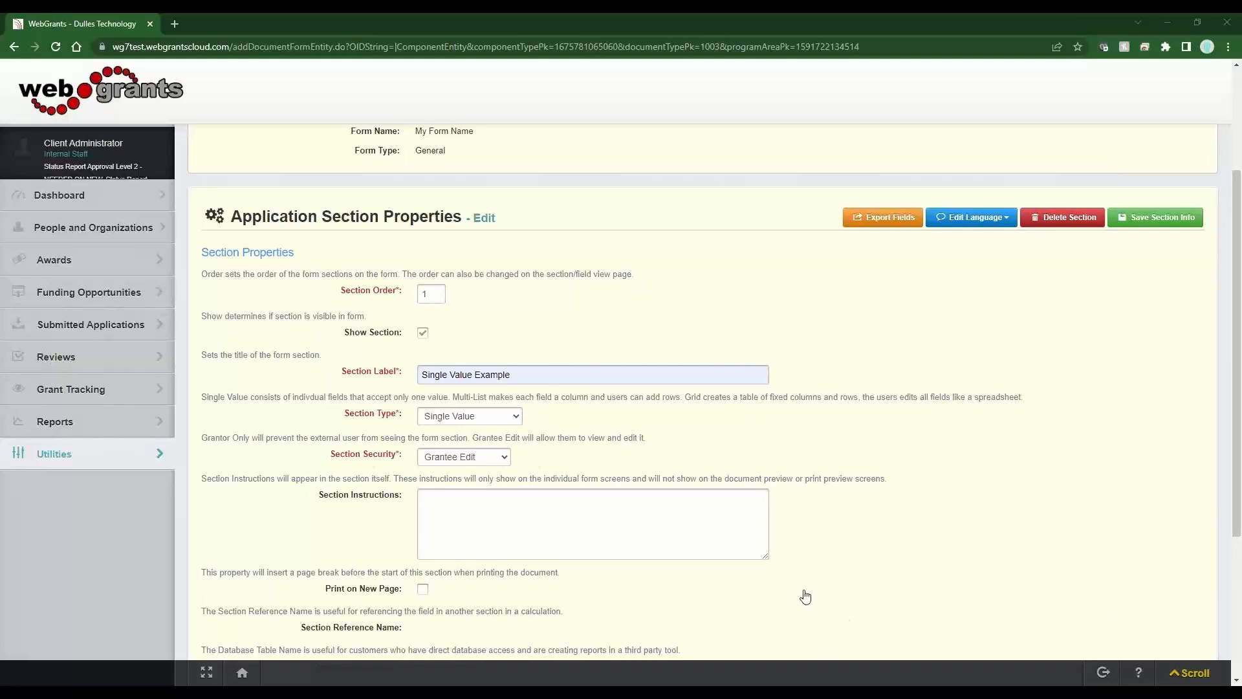
{"action": "left_click_drag", "start_coordinate": [398, 375], "coordinate": [337, 379]}
- Paste the prepared section instructions and save the Single Value Example section
{"action": "left_click", "coordinate": [553, 525]}
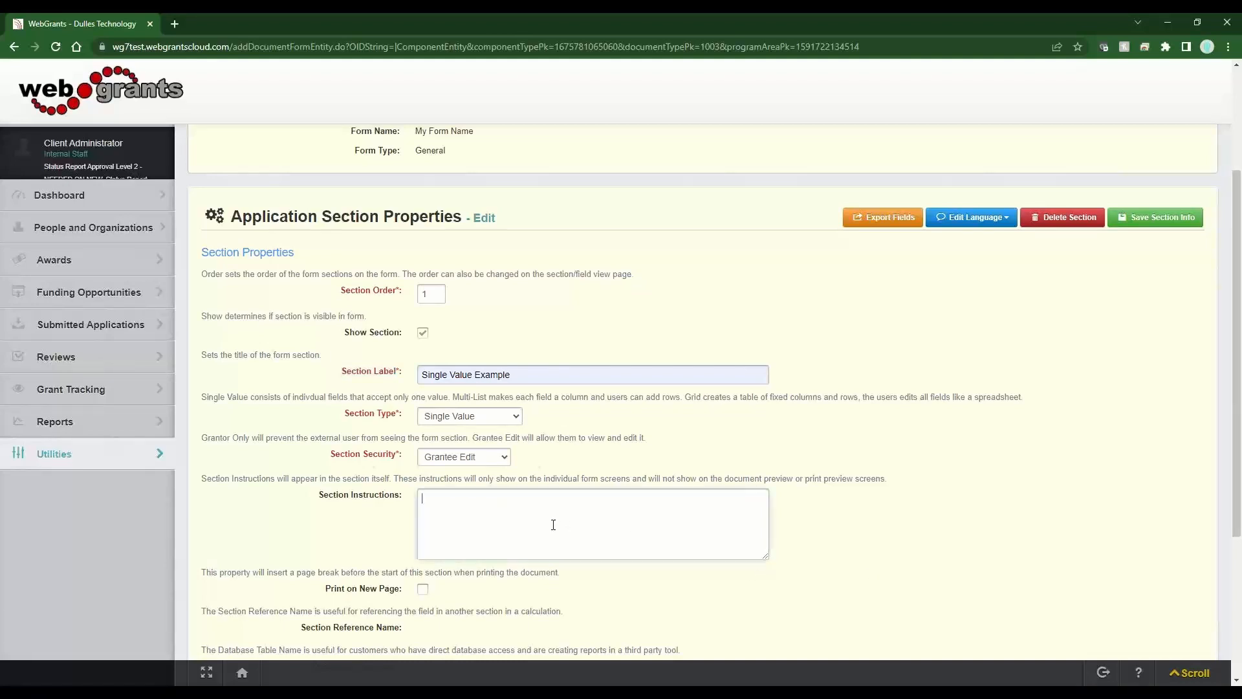
{"action": "key", "text": "ctrl+v"}
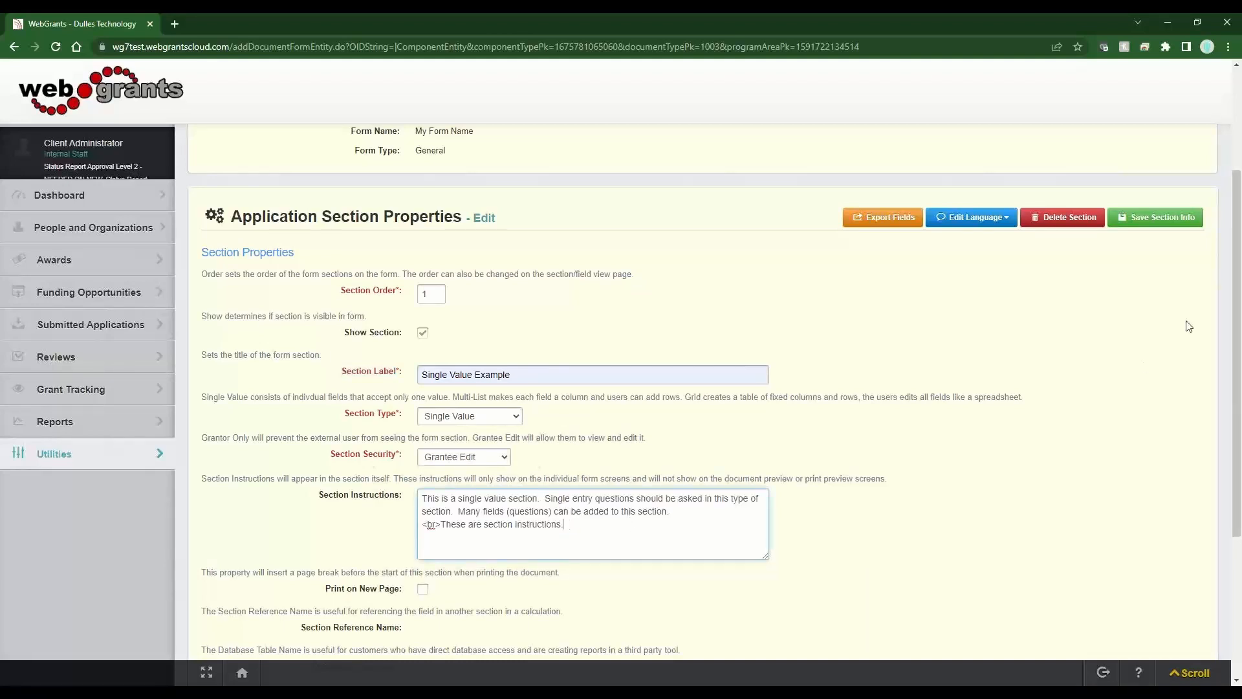
{"action": "left_click", "coordinate": [1177, 217]}
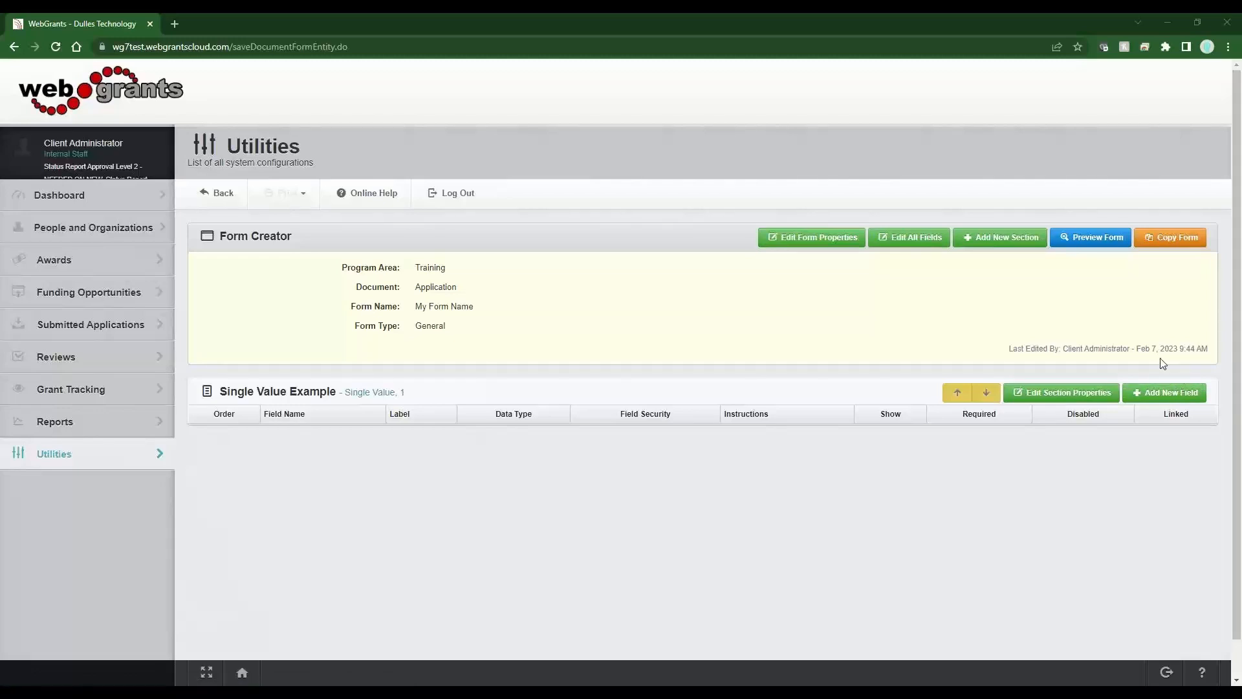
- Add a new field to the Single Value Example section
{"action": "left_click", "coordinate": [1164, 393]}
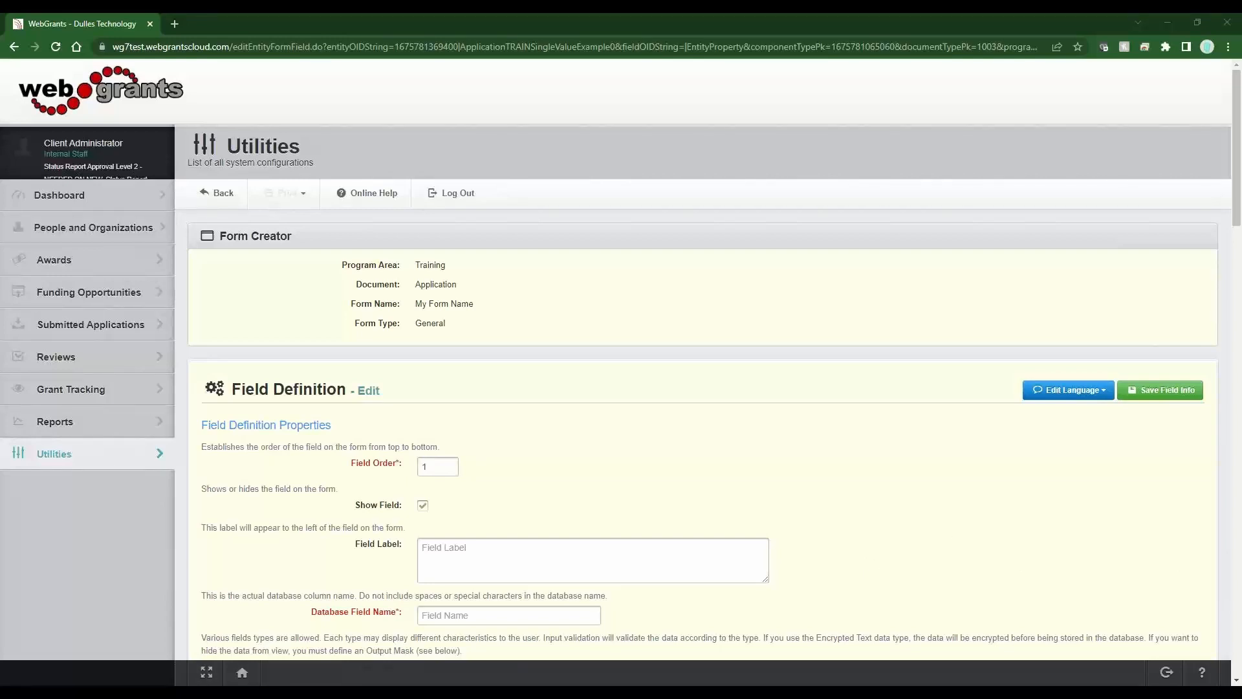
{"action": "left_click", "coordinate": [487, 555]}
{"action": "type", "text": "Scope of Work"}
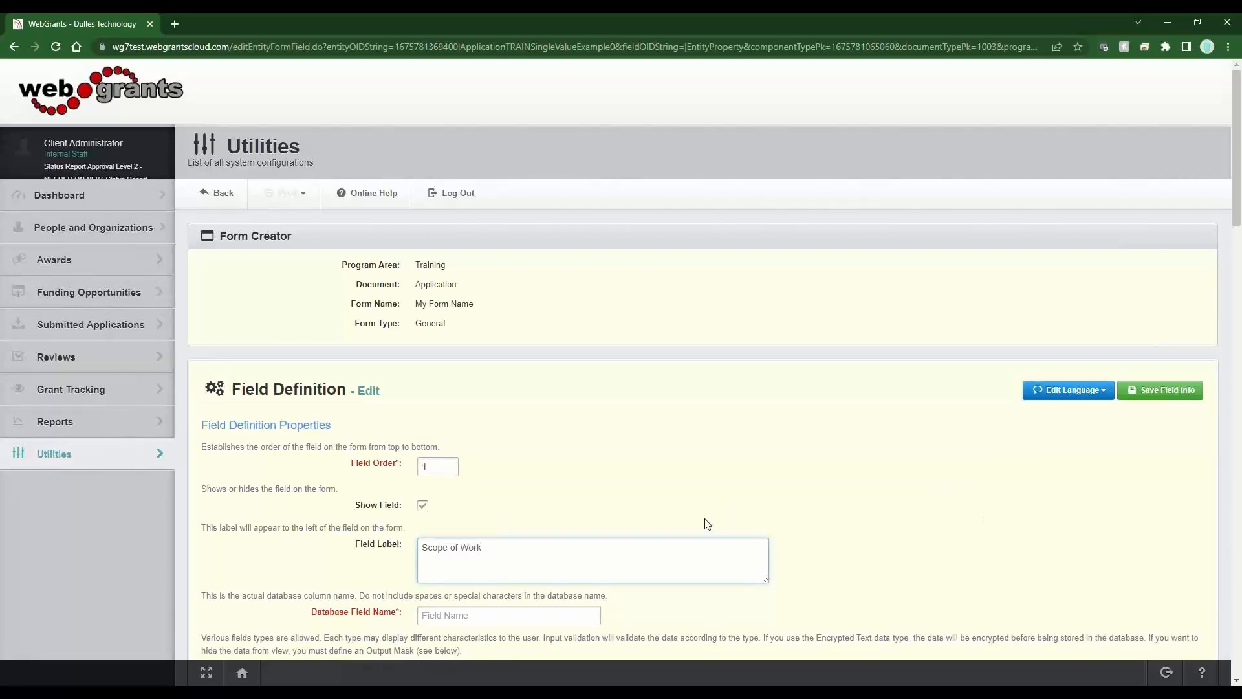
{"action": "left_click_drag", "start_coordinate": [409, 544], "coordinate": [355, 545]}
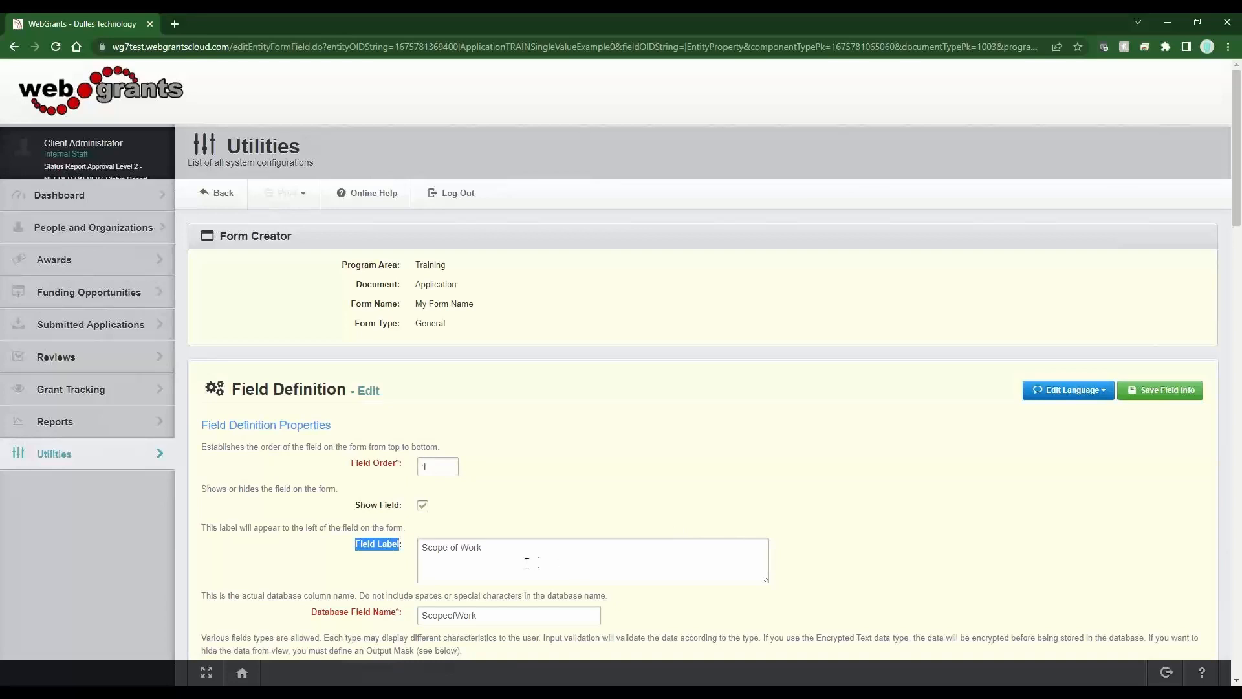
{"action": "left_click", "coordinate": [504, 547]}
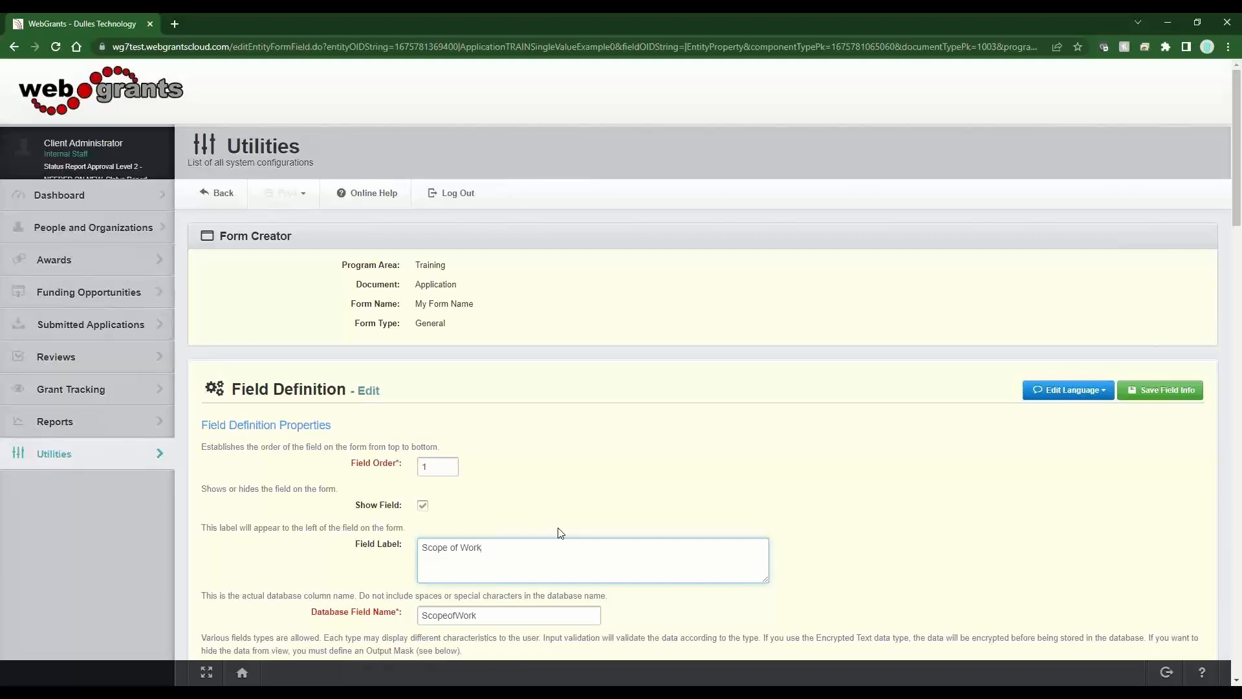
{"action": "scroll", "coordinate": [531, 498], "scroll_direction": "down", "scroll_amount": 3}
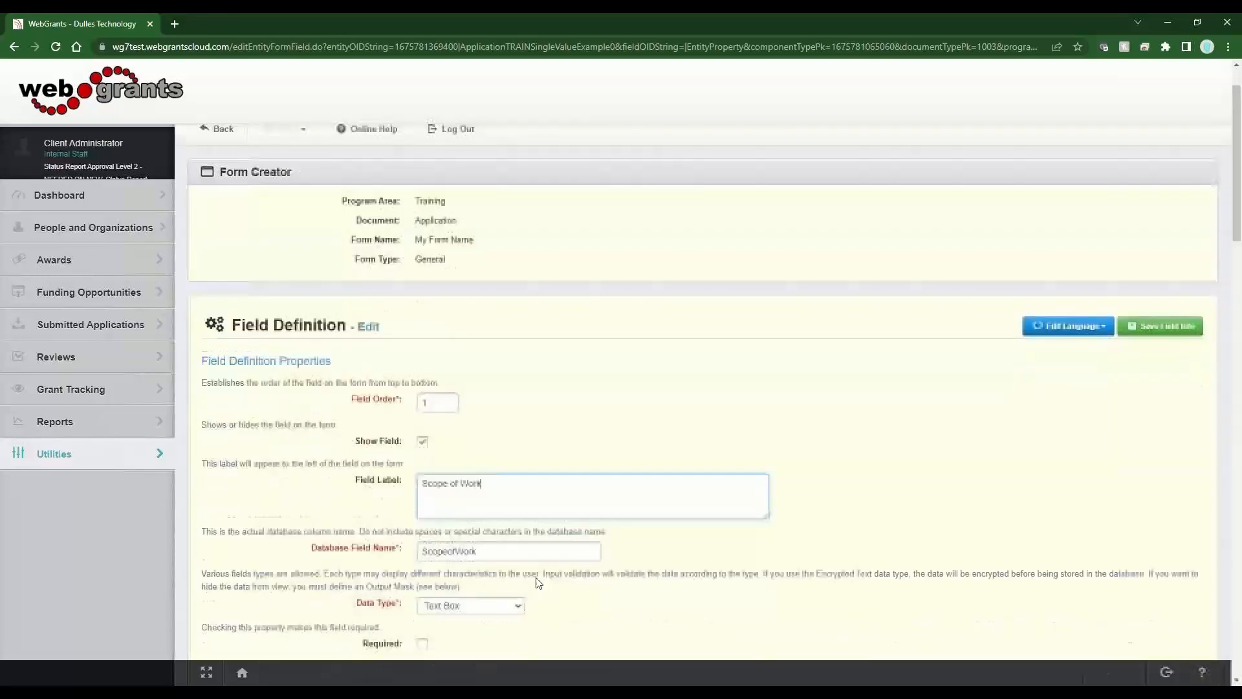
{"action": "left_click_drag", "start_coordinate": [418, 424], "coordinate": [523, 424]}
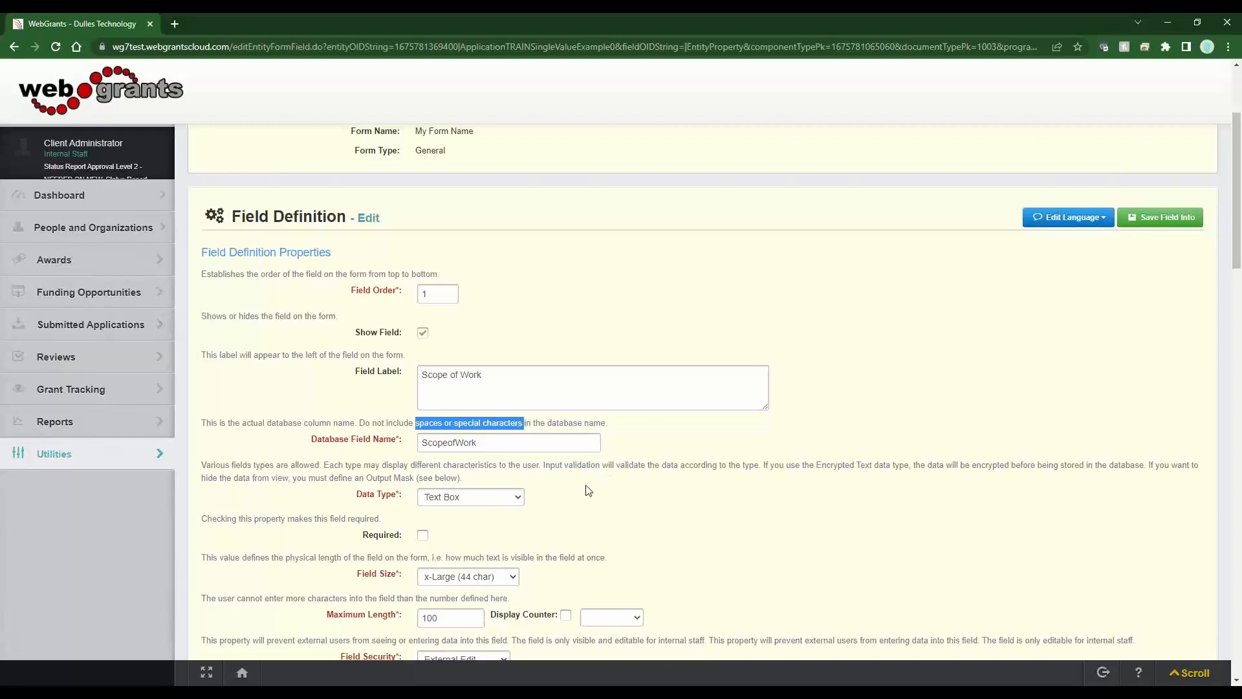
{"action": "left_click_drag", "start_coordinate": [356, 425], "coordinate": [256, 427]}
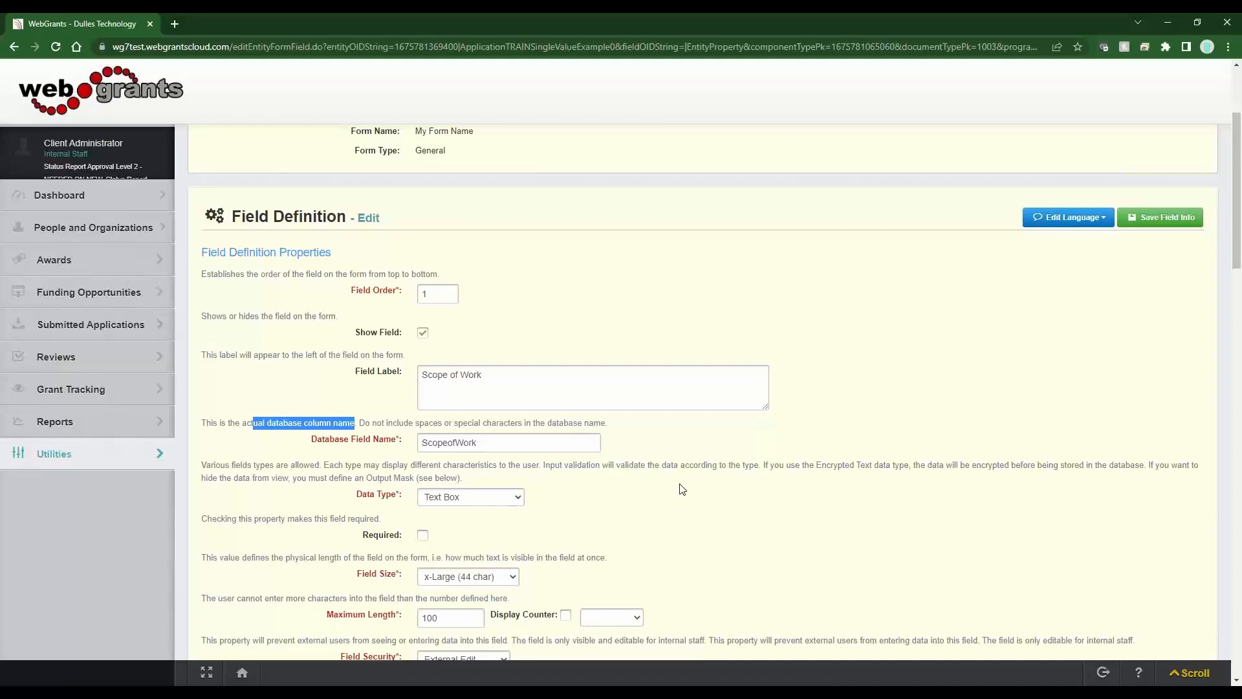
- Remove the trailing space from database field name ScopeofWork and list the available data types
{"action": "left_click", "coordinate": [385, 444]}
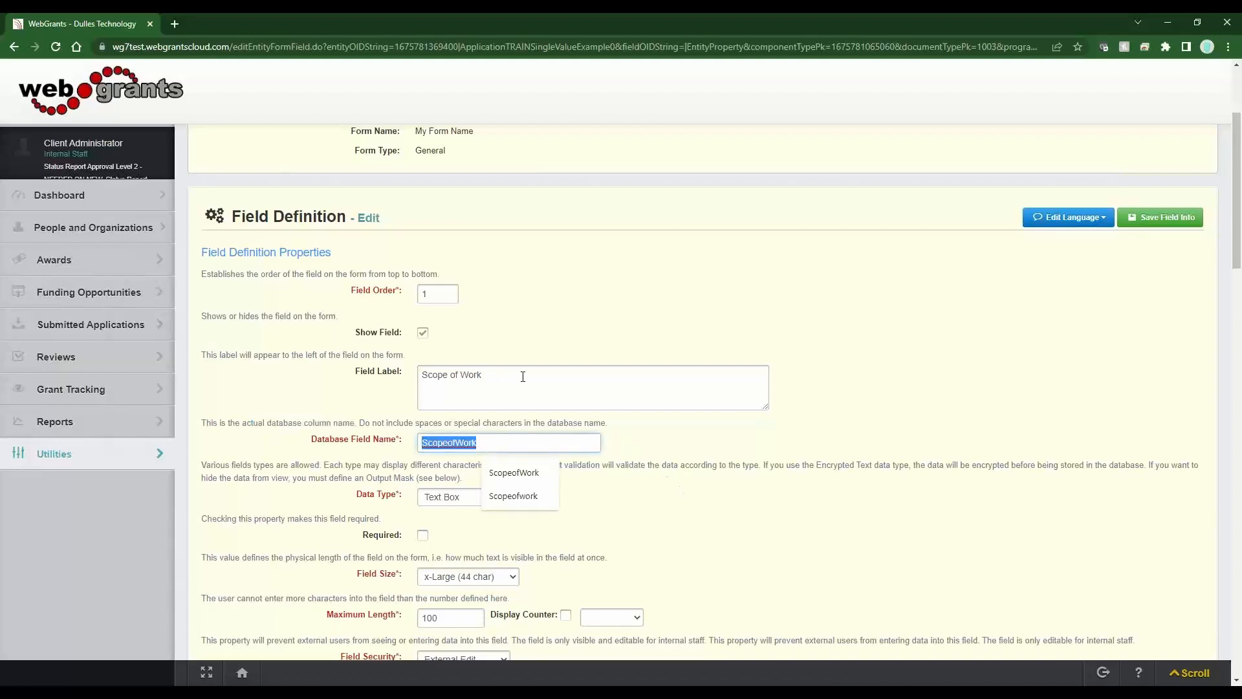
{"action": "left_click", "coordinate": [522, 376]}
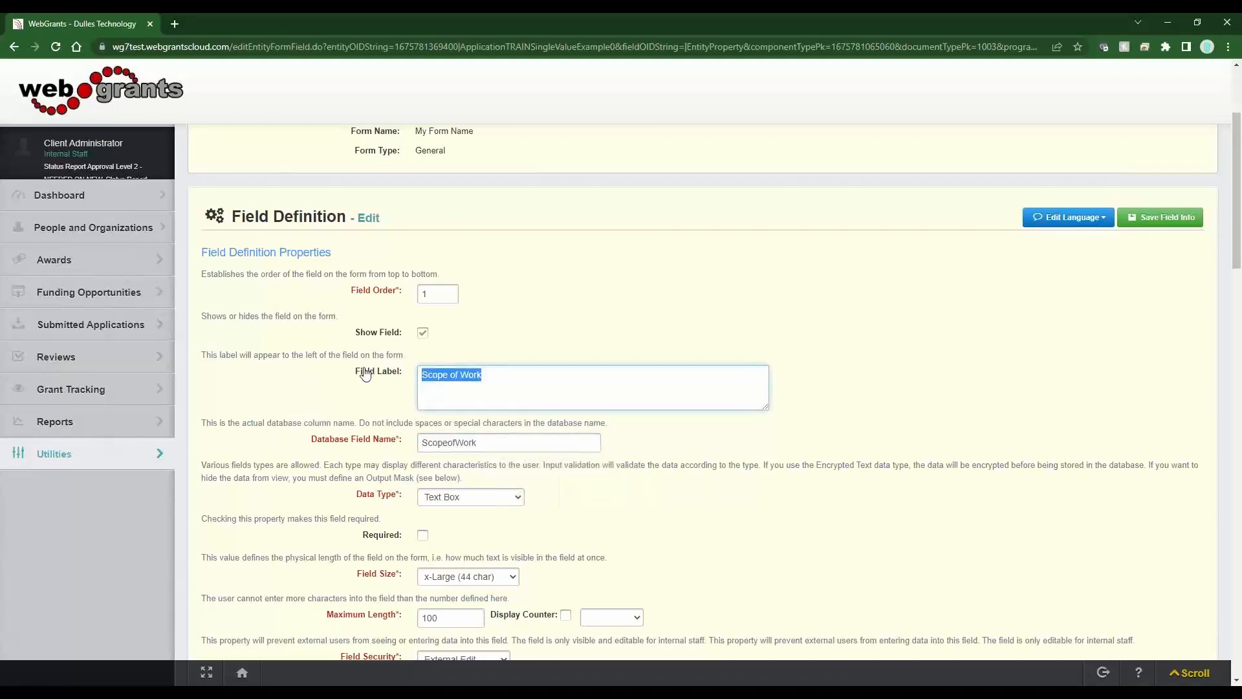
{"action": "left_click_drag", "start_coordinate": [497, 444], "coordinate": [417, 440]}
{"action": "left_click", "coordinate": [497, 442]}
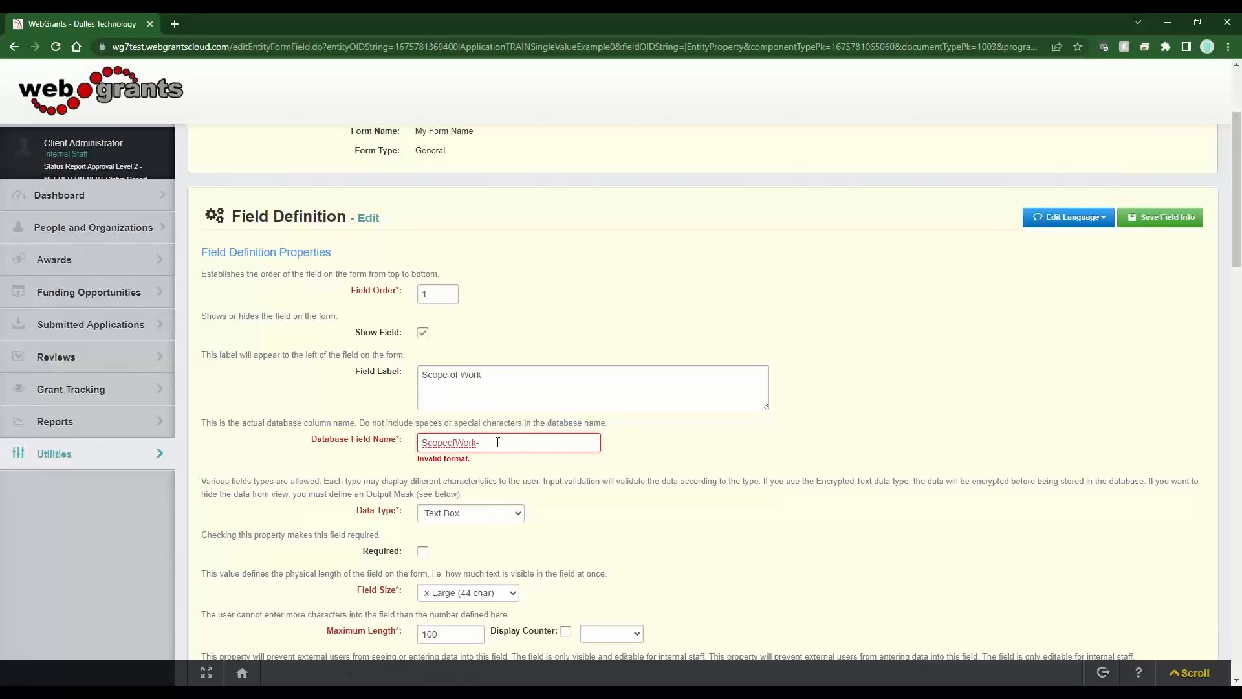
{"action": "key", "text": "BackSpace"}
{"action": "left_click", "coordinate": [519, 390]}
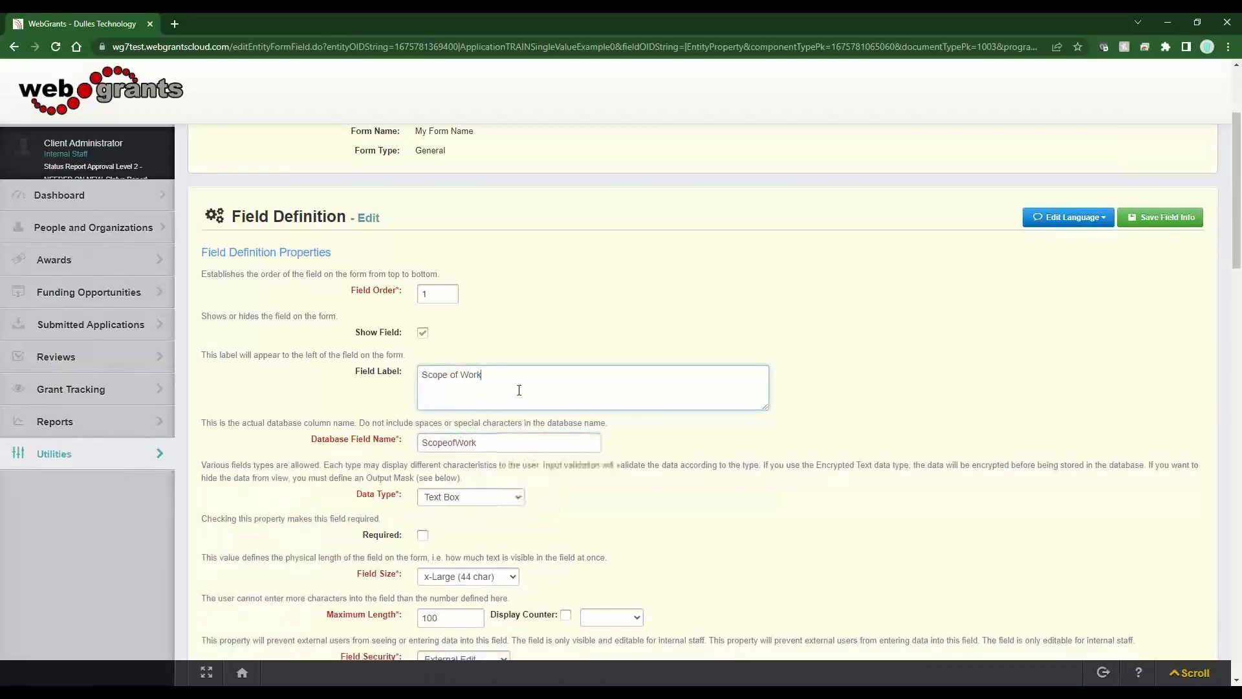
{"action": "left_click_drag", "start_coordinate": [535, 389], "coordinate": [423, 386]}
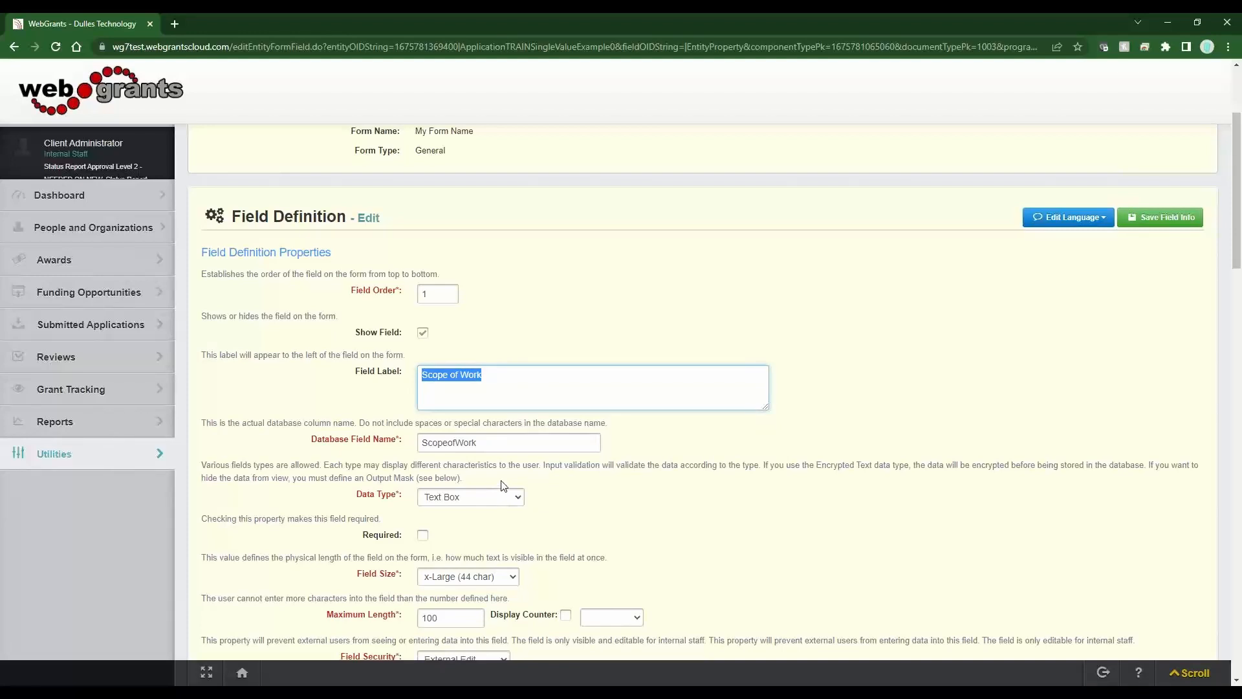
{"action": "double_click", "coordinate": [462, 376]}
{"action": "left_click", "coordinate": [506, 499]}
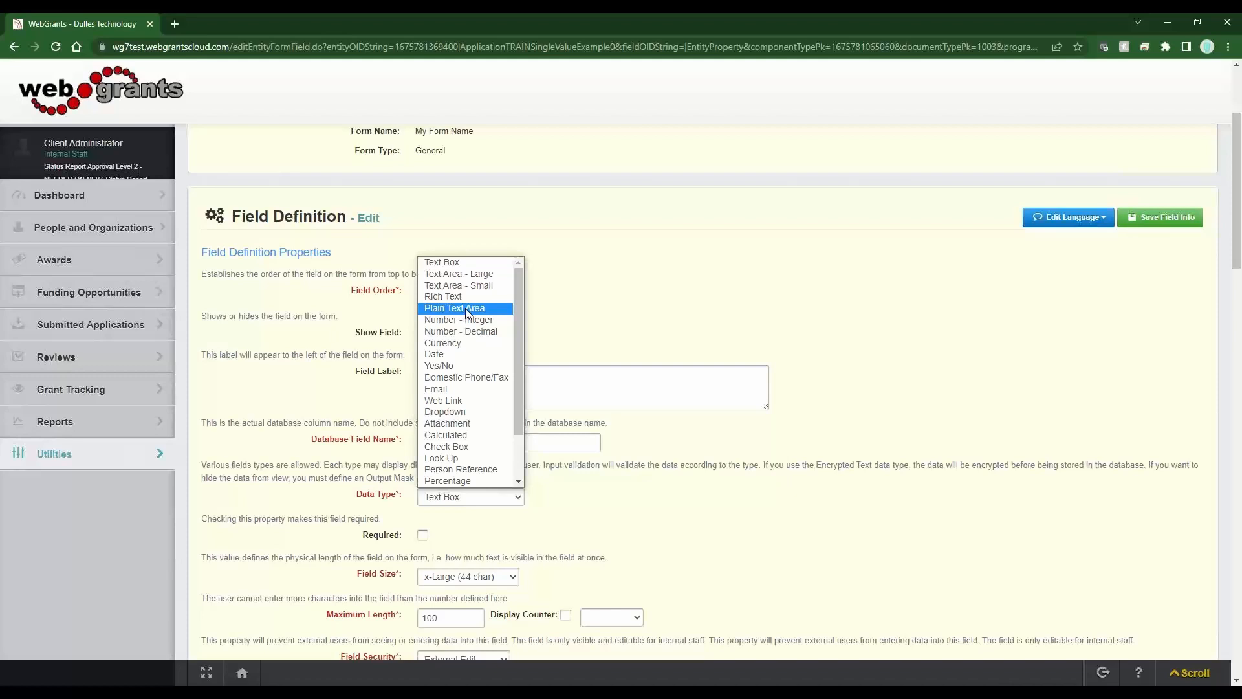
- Make the Scope of Work field a required Text Area - Large
{"action": "left_click", "coordinate": [466, 274]}
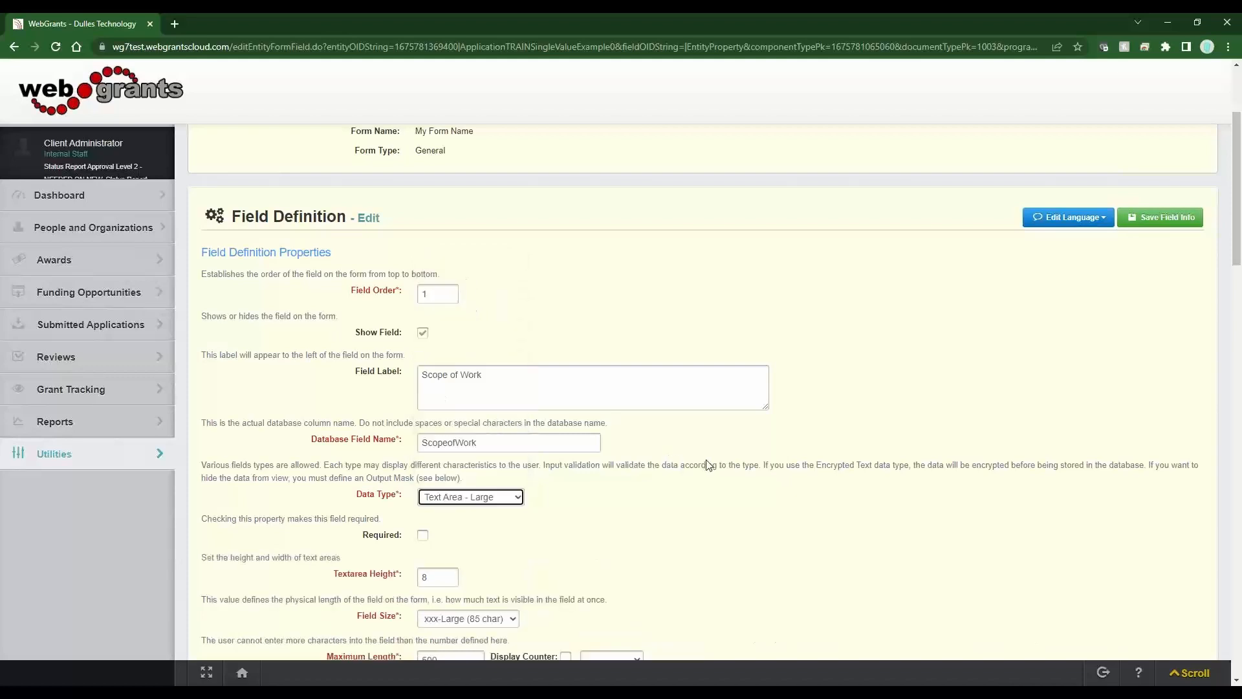
{"action": "left_click_drag", "start_coordinate": [399, 536], "coordinate": [328, 547]}
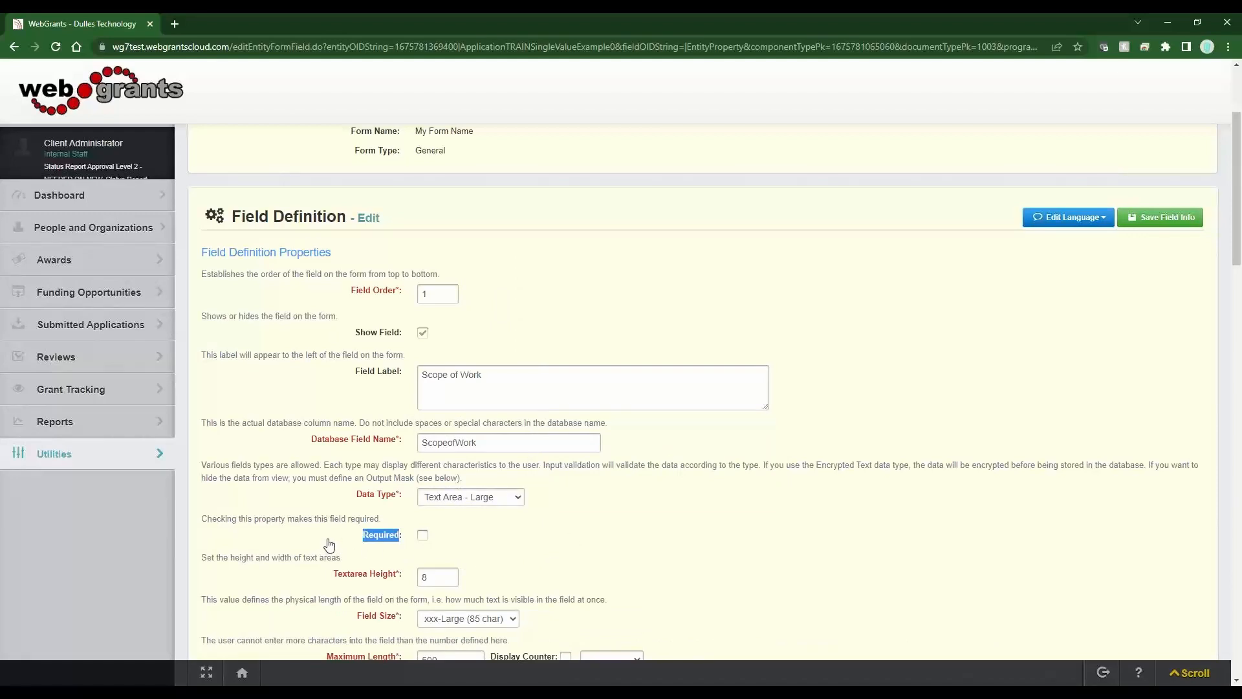
{"action": "left_click", "coordinate": [422, 540]}
{"action": "left_click_drag", "start_coordinate": [605, 387], "coordinate": [406, 387]}
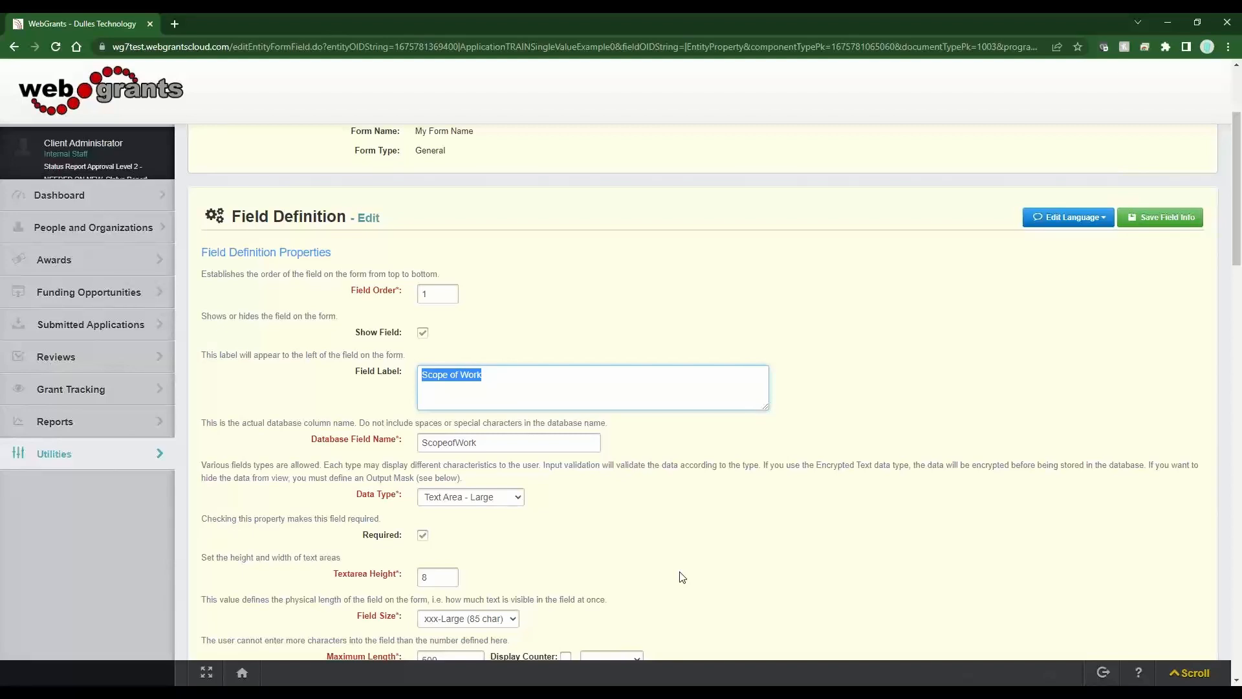
{"action": "left_click_drag", "start_coordinate": [403, 536], "coordinate": [350, 542]}
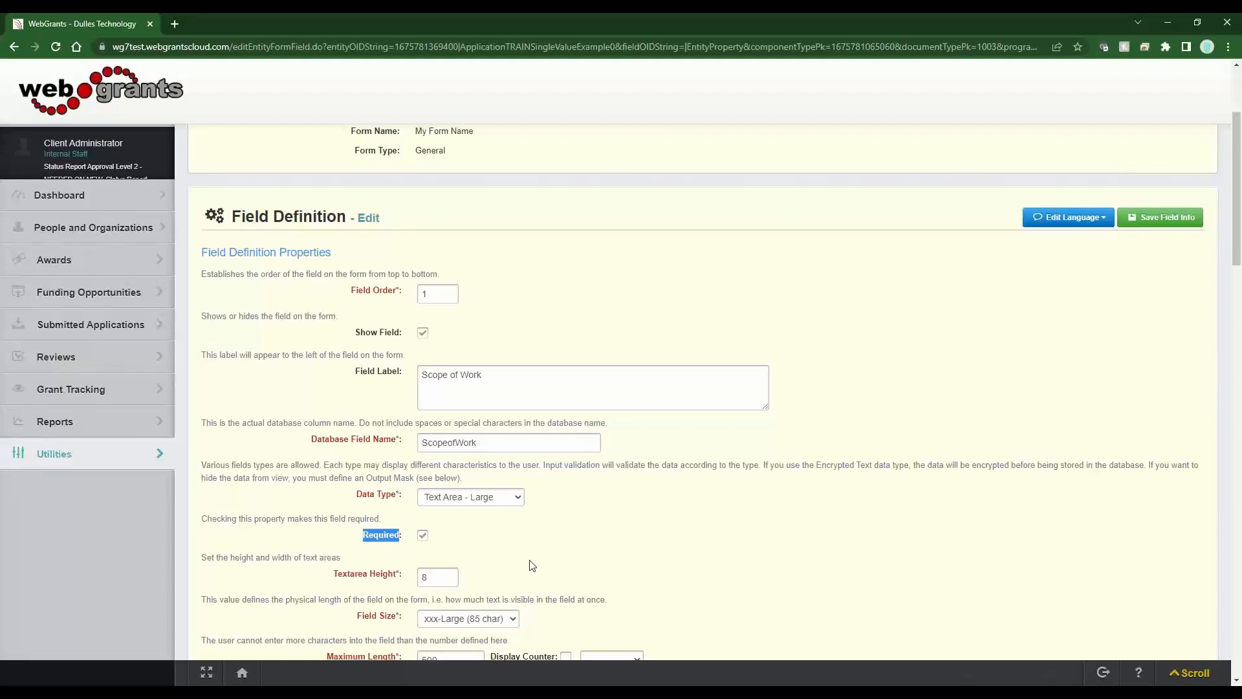
{"action": "scroll", "coordinate": [511, 563], "scroll_direction": "down", "scroll_amount": 3}
{"action": "left_click", "coordinate": [363, 404]}
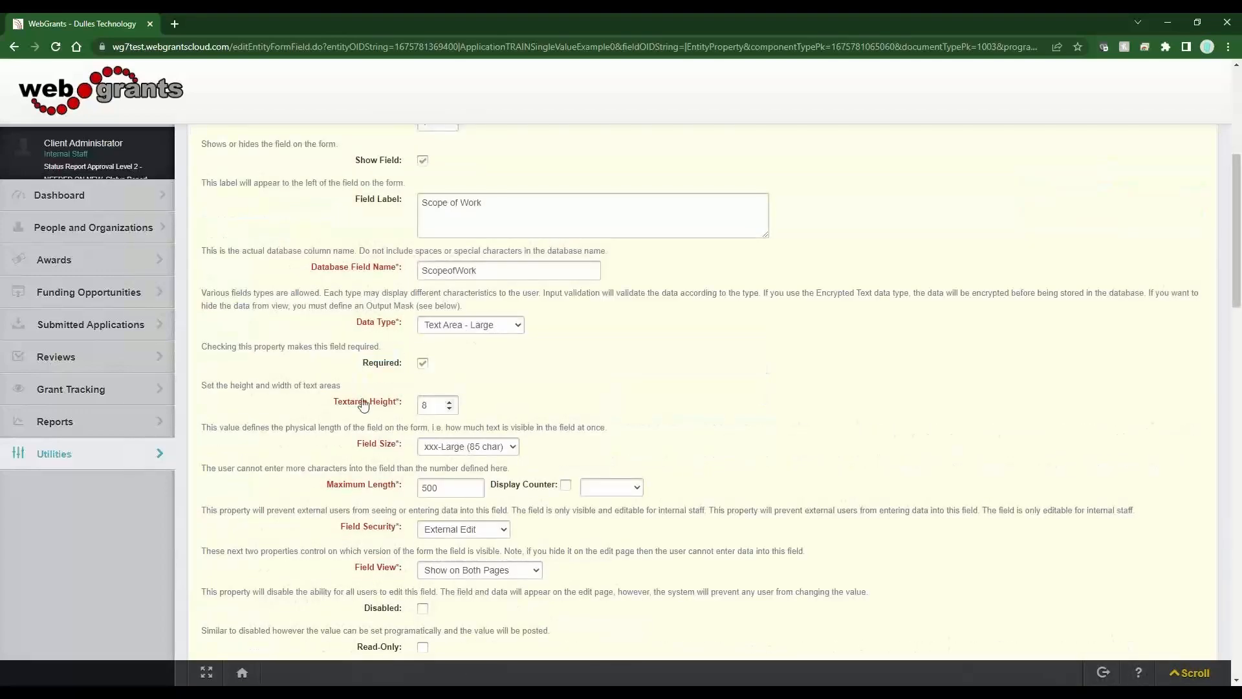
{"action": "left_click_drag", "start_coordinate": [362, 400], "coordinate": [395, 409]}
{"action": "left_click_drag", "start_coordinate": [347, 449], "coordinate": [396, 449]}
{"action": "left_click", "coordinate": [506, 331]}
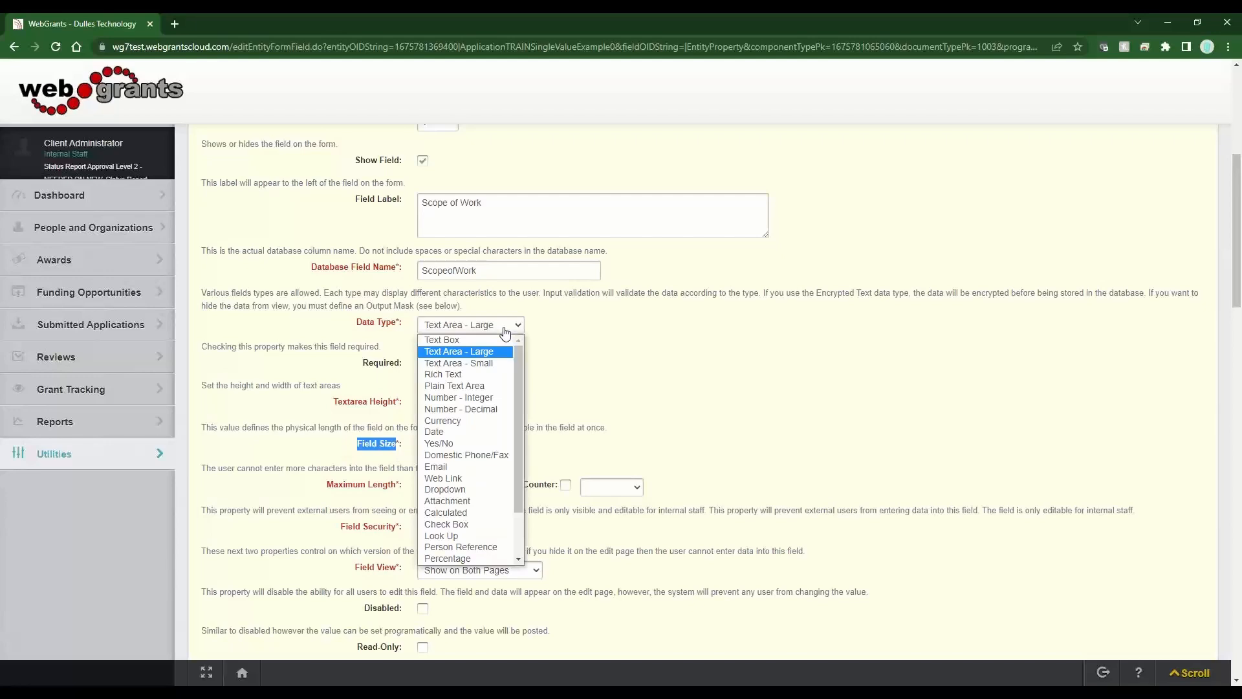
{"action": "left_click", "coordinate": [490, 363]}
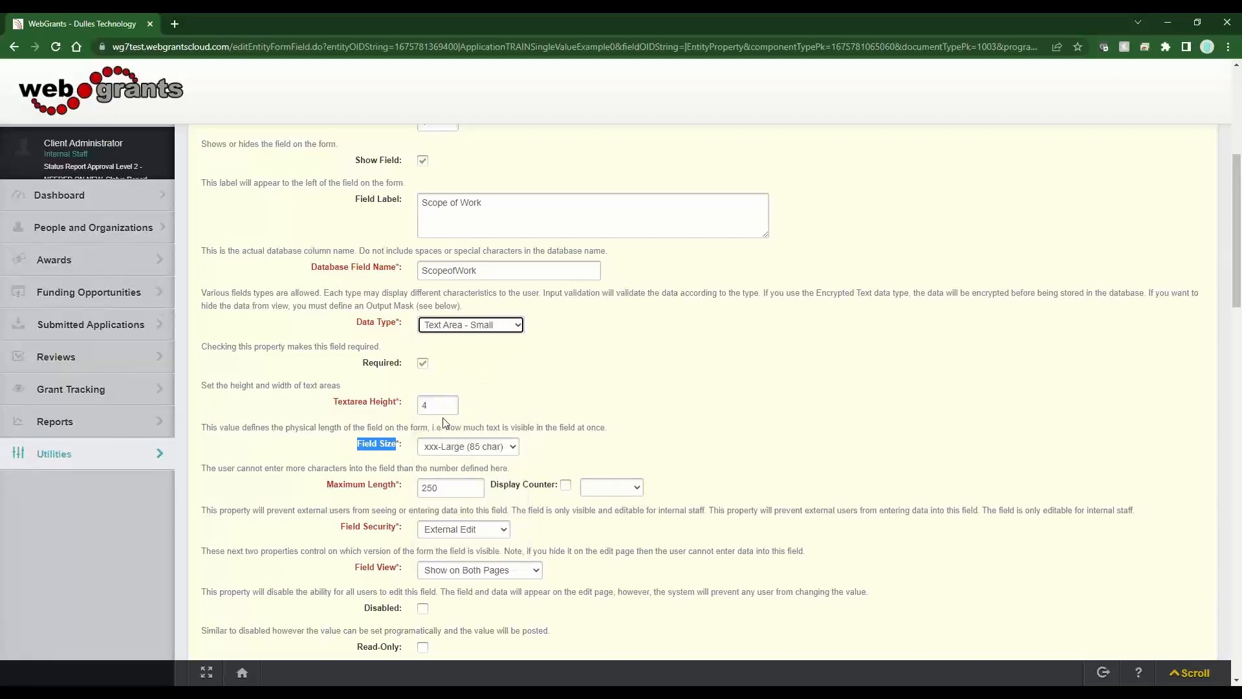
{"action": "left_click", "coordinate": [493, 331]}
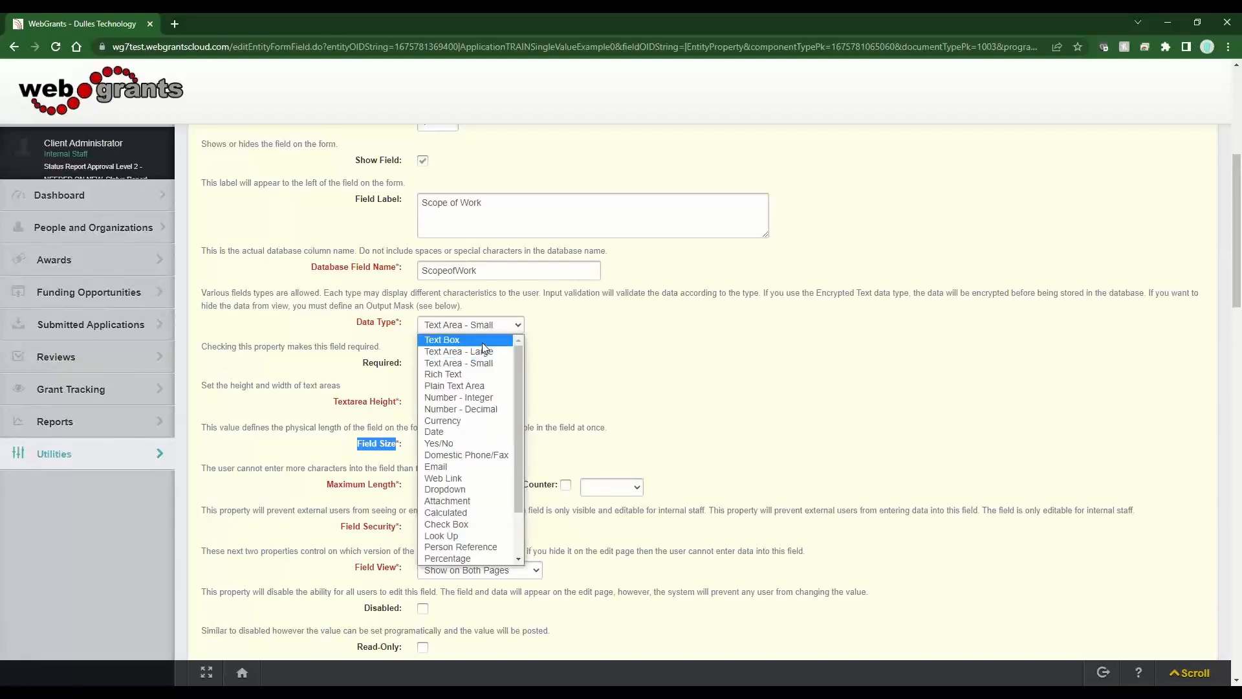
{"action": "left_click", "coordinate": [483, 341]}
{"action": "left_click", "coordinate": [488, 328]}
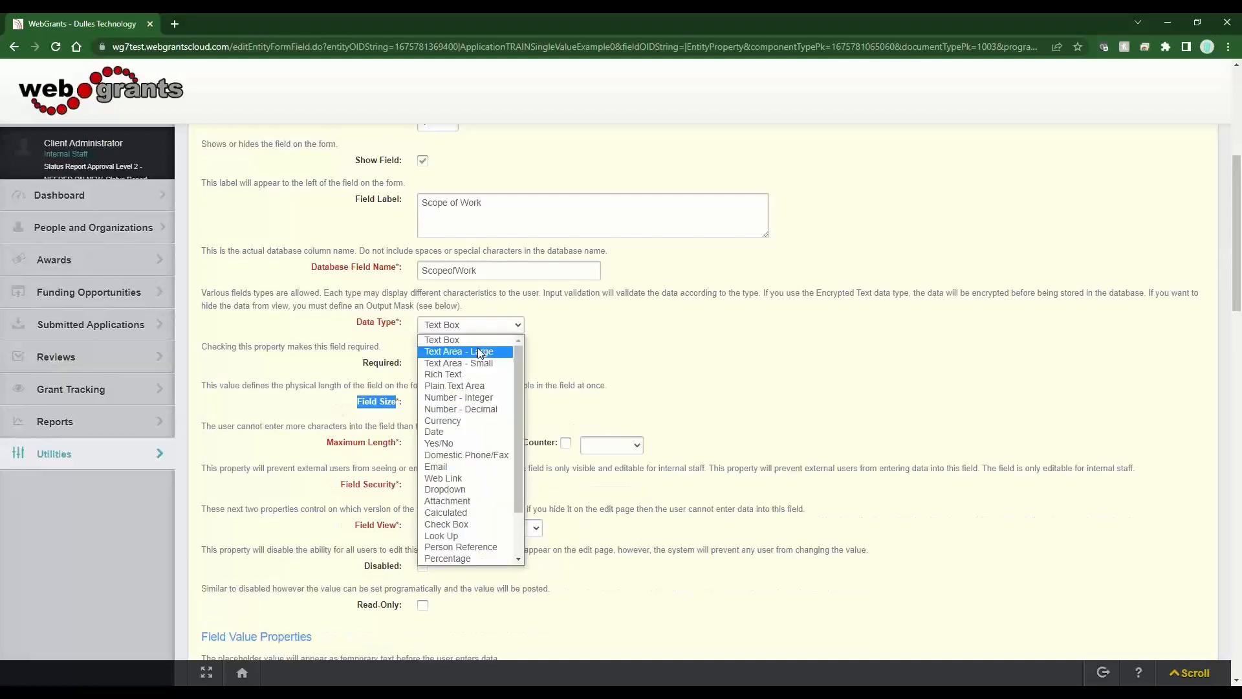
{"action": "left_click", "coordinate": [477, 353]}
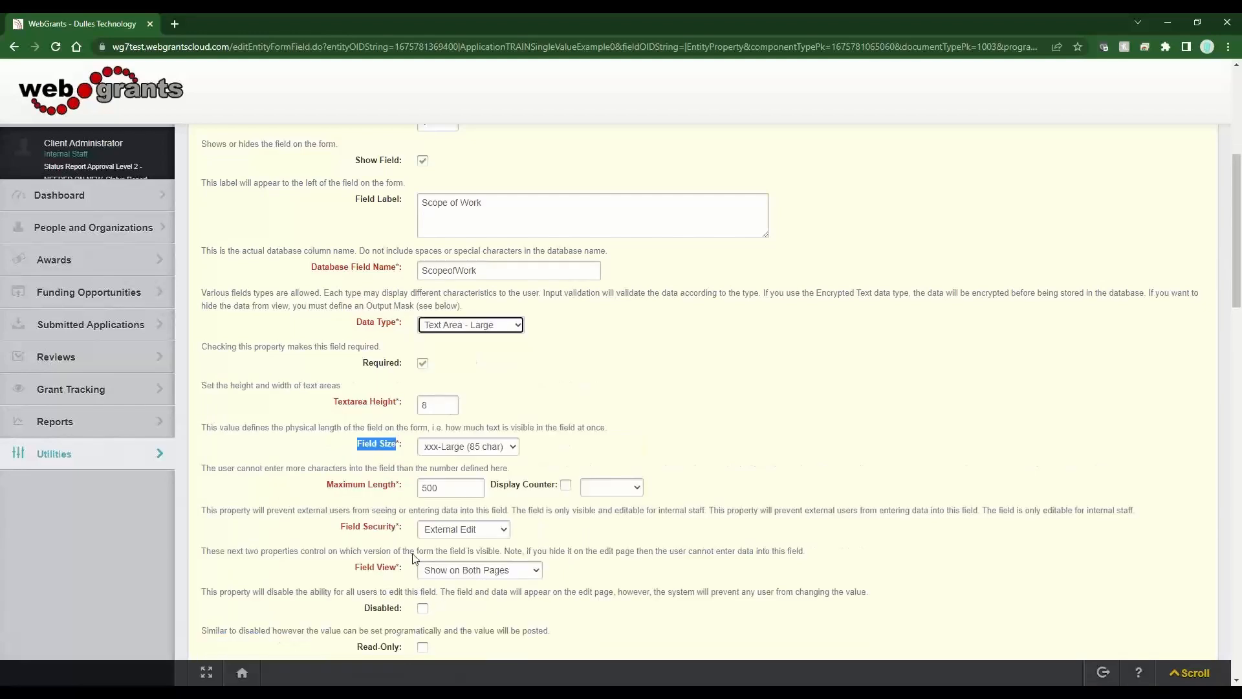
{"action": "left_click_drag", "start_coordinate": [358, 403], "coordinate": [397, 407]}
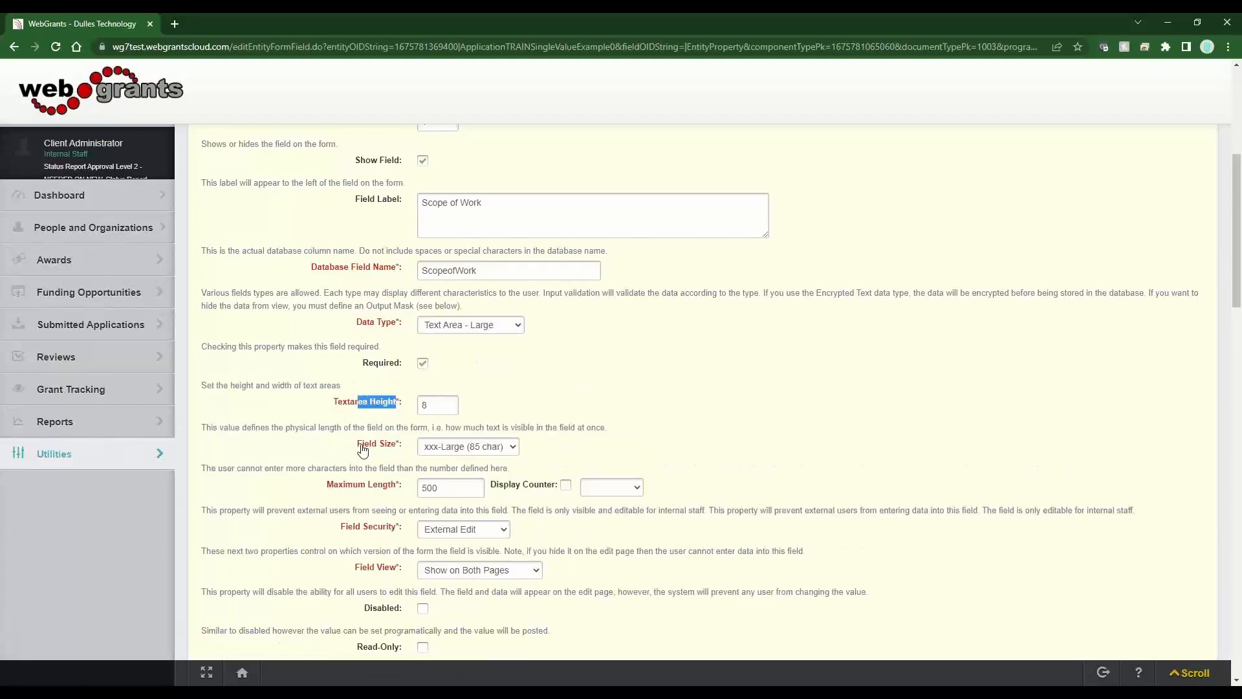
{"action": "left_click_drag", "start_coordinate": [361, 445], "coordinate": [397, 447]}
{"action": "left_click_drag", "start_coordinate": [325, 486], "coordinate": [402, 497]}
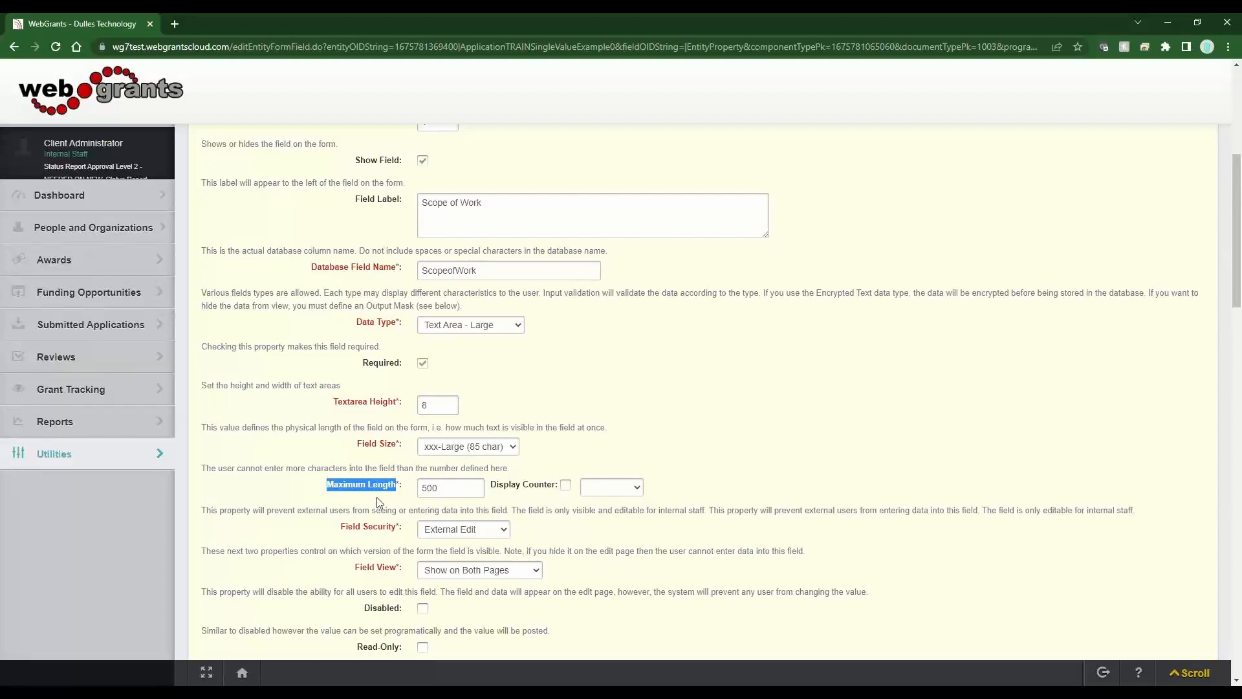
- Raise the field's maximum length from 500 to 2500 and enable the character counter
{"action": "left_click", "coordinate": [449, 489]}
{"action": "left_click_drag", "start_coordinate": [449, 489], "coordinate": [419, 487]}
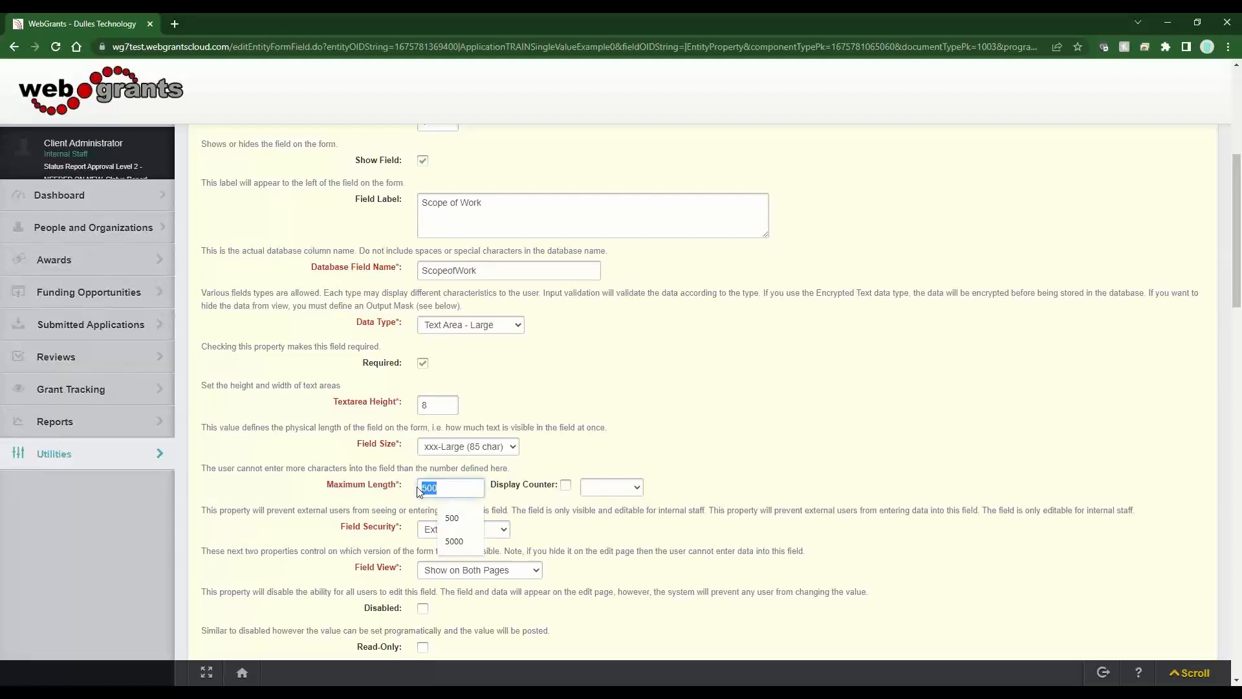
{"action": "type", "text": "2500"}
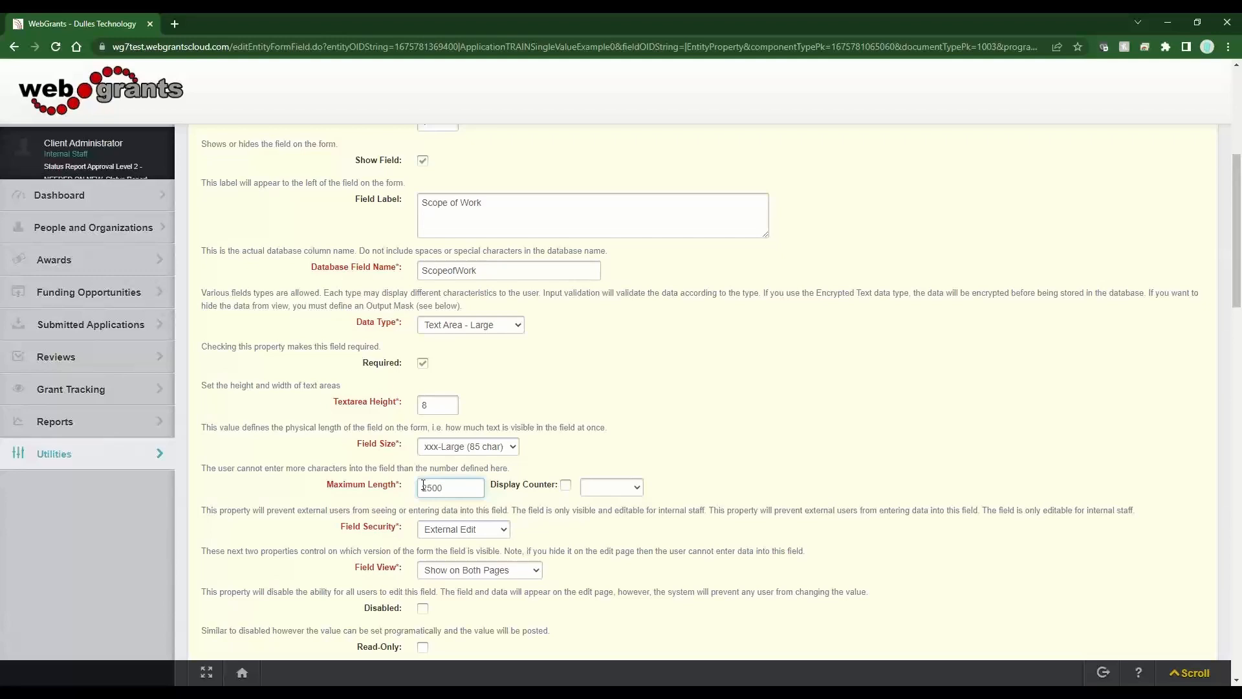
{"action": "left_click", "coordinate": [566, 485]}
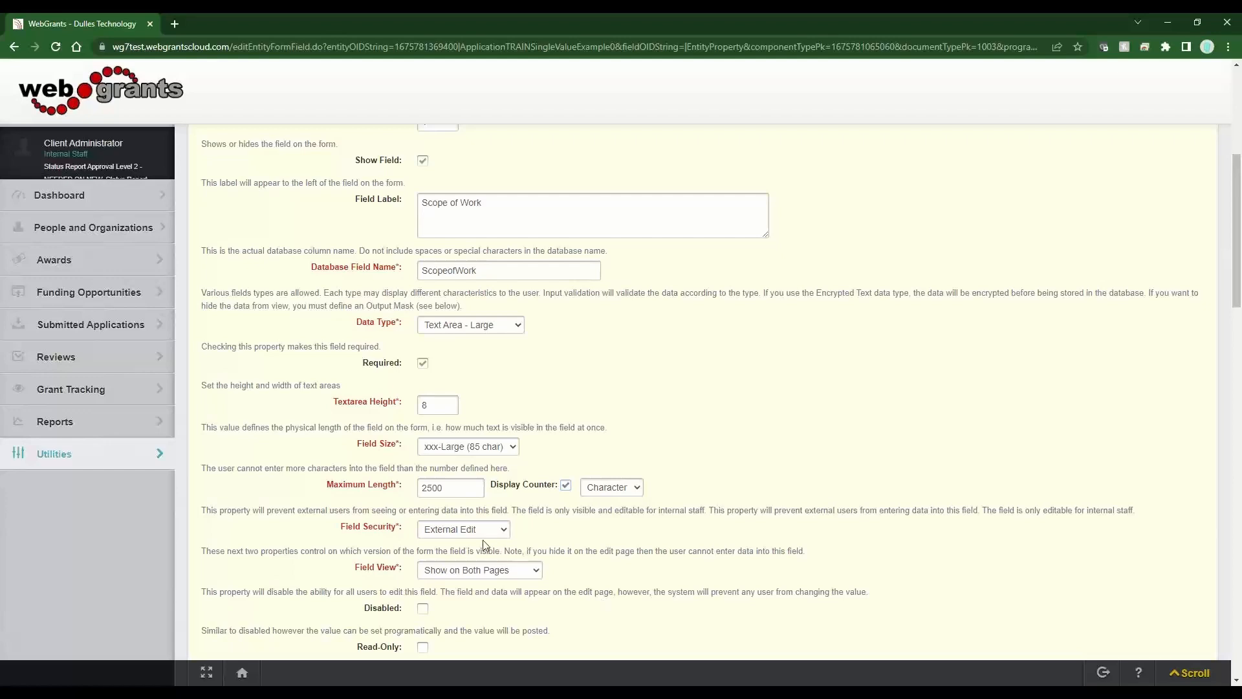
- Check the Field Security and Field View settings, then save the Scope of Work field
{"action": "left_click_drag", "start_coordinate": [397, 531], "coordinate": [319, 535]}
{"action": "left_click_drag", "start_coordinate": [404, 571], "coordinate": [358, 575]}
{"action": "left_click_drag", "start_coordinate": [396, 527], "coordinate": [340, 528]}
{"action": "left_click_drag", "start_coordinate": [413, 574], "coordinate": [341, 573]}
{"action": "left_click", "coordinate": [698, 421]}
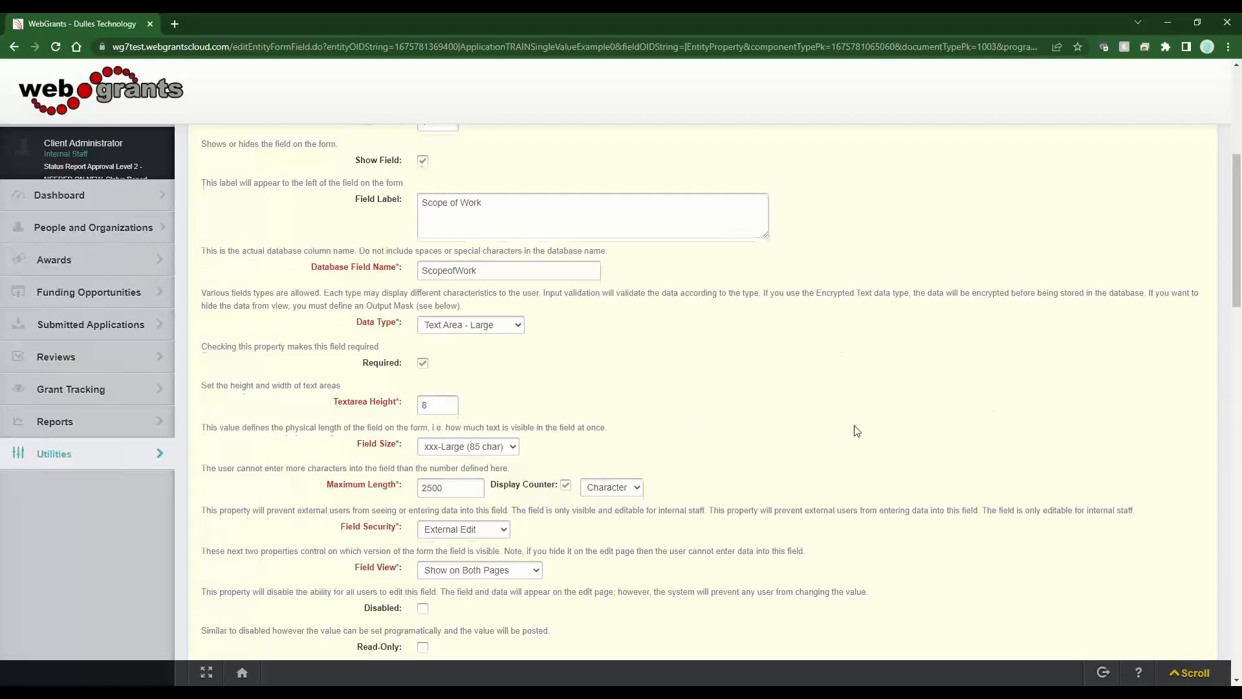
{"action": "scroll", "coordinate": [1121, 341], "scroll_direction": "up", "scroll_amount": 5}
{"action": "left_click", "coordinate": [1164, 390]}
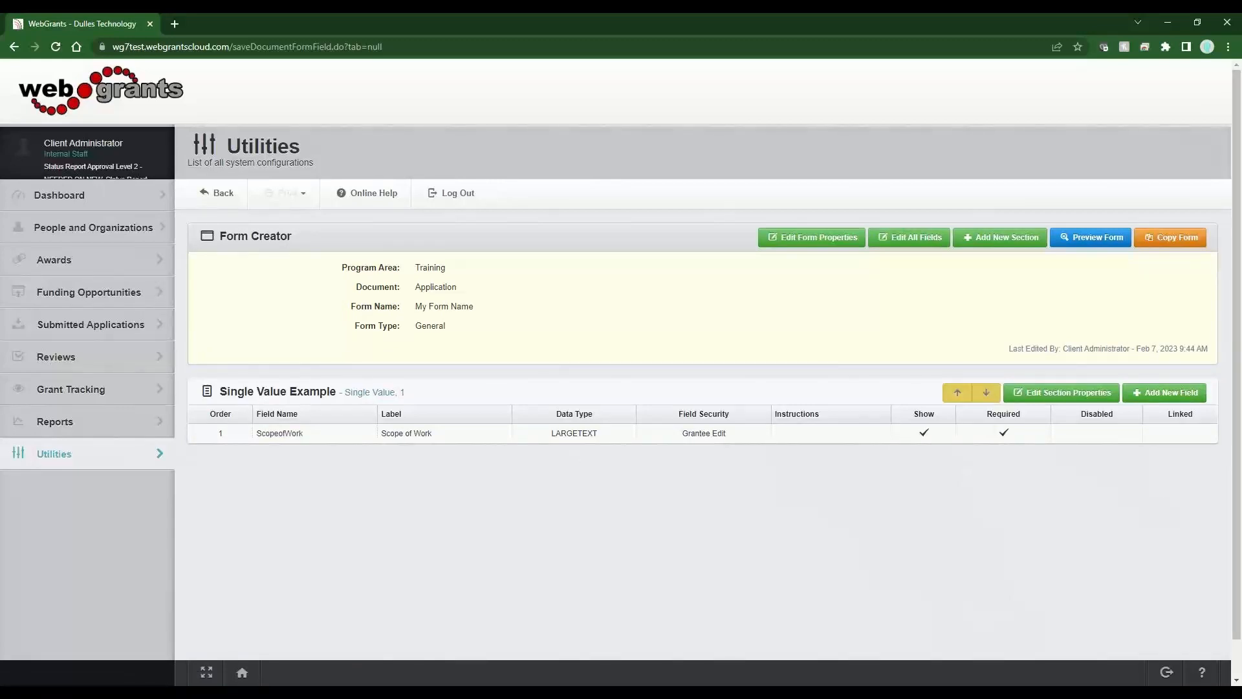
- Reopen the saved ScopeofWork field to confirm its settings
{"action": "left_click", "coordinate": [605, 434]}
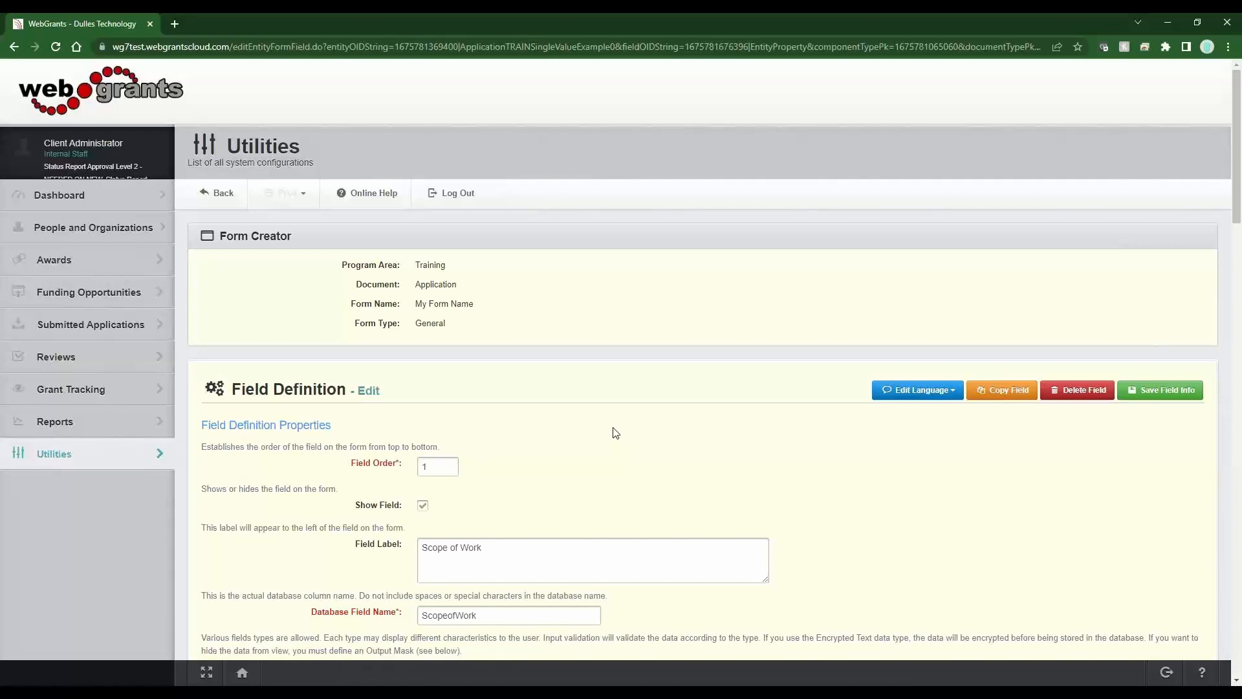
{"action": "scroll", "coordinate": [616, 433], "scroll_direction": "down", "scroll_amount": 10}
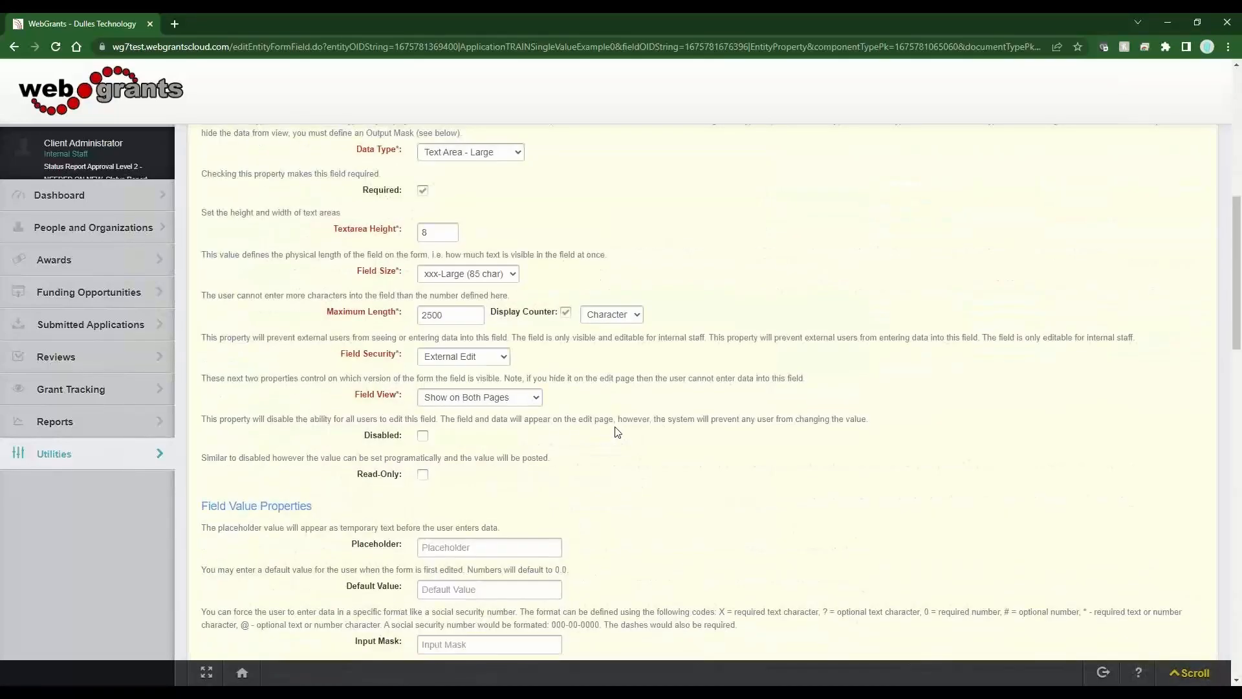
{"action": "left_click_drag", "start_coordinate": [200, 333], "coordinate": [442, 356]}
{"action": "left_click_drag", "start_coordinate": [345, 397], "coordinate": [422, 397]}
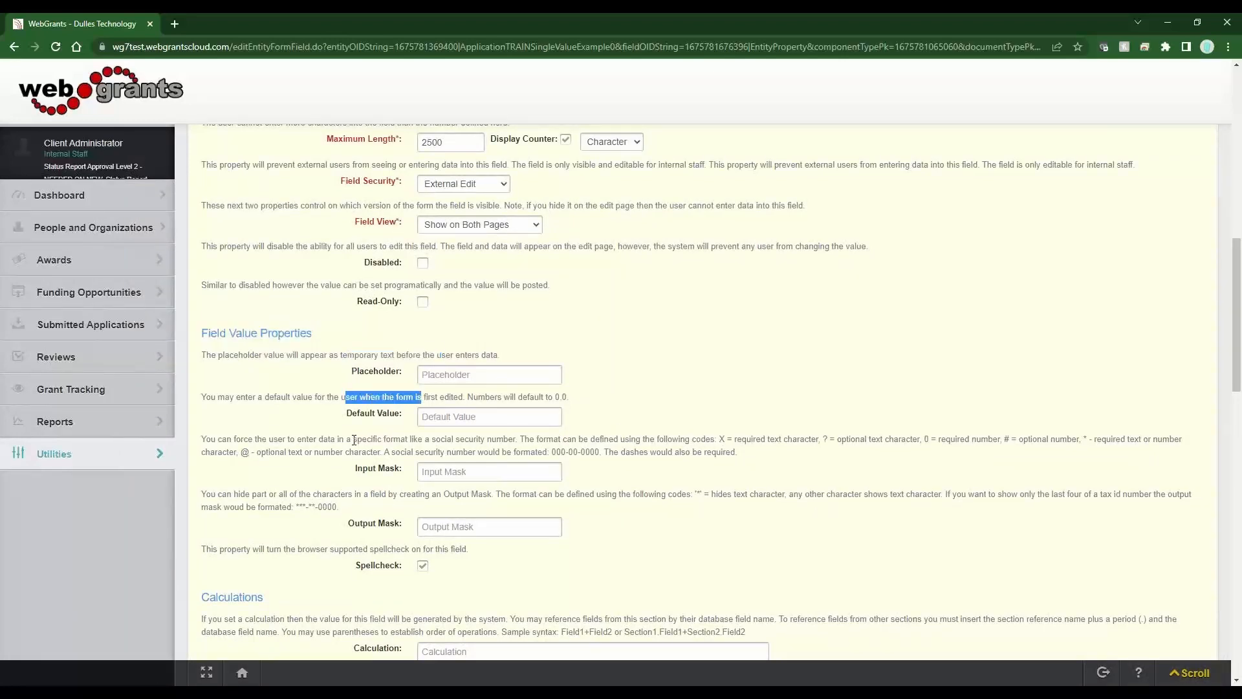
{"action": "left_click_drag", "start_coordinate": [354, 440], "coordinate": [530, 452]}
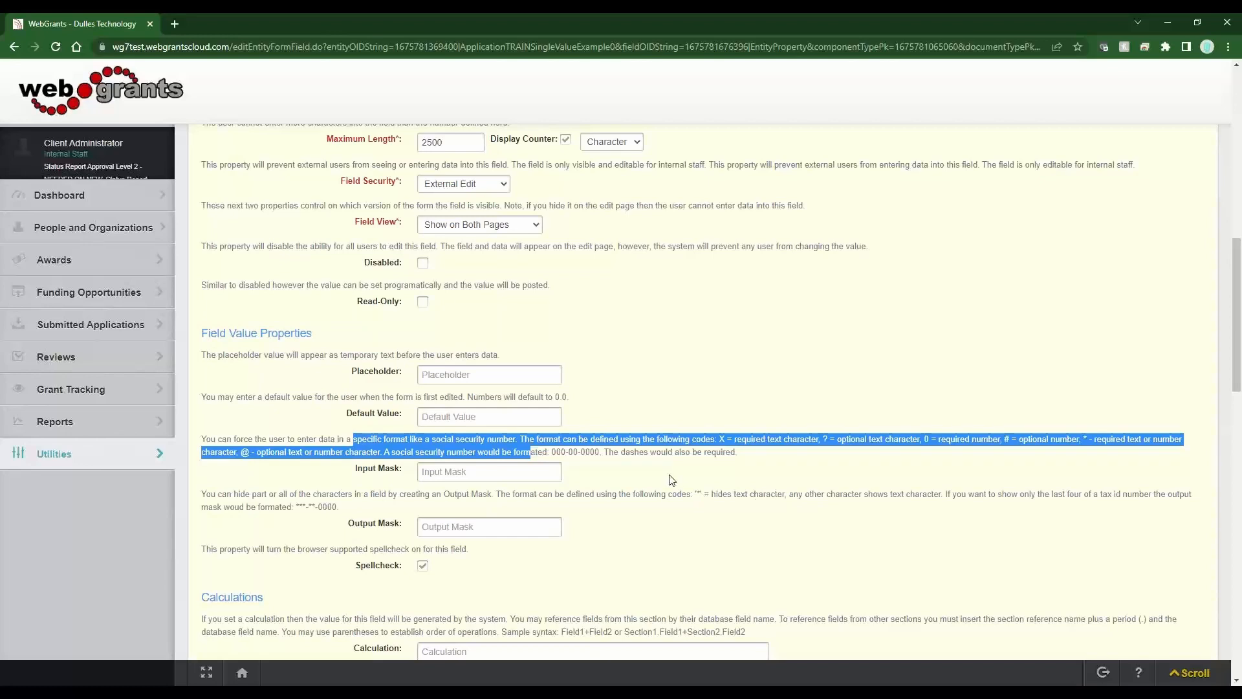
{"action": "left_click", "coordinate": [662, 458]}
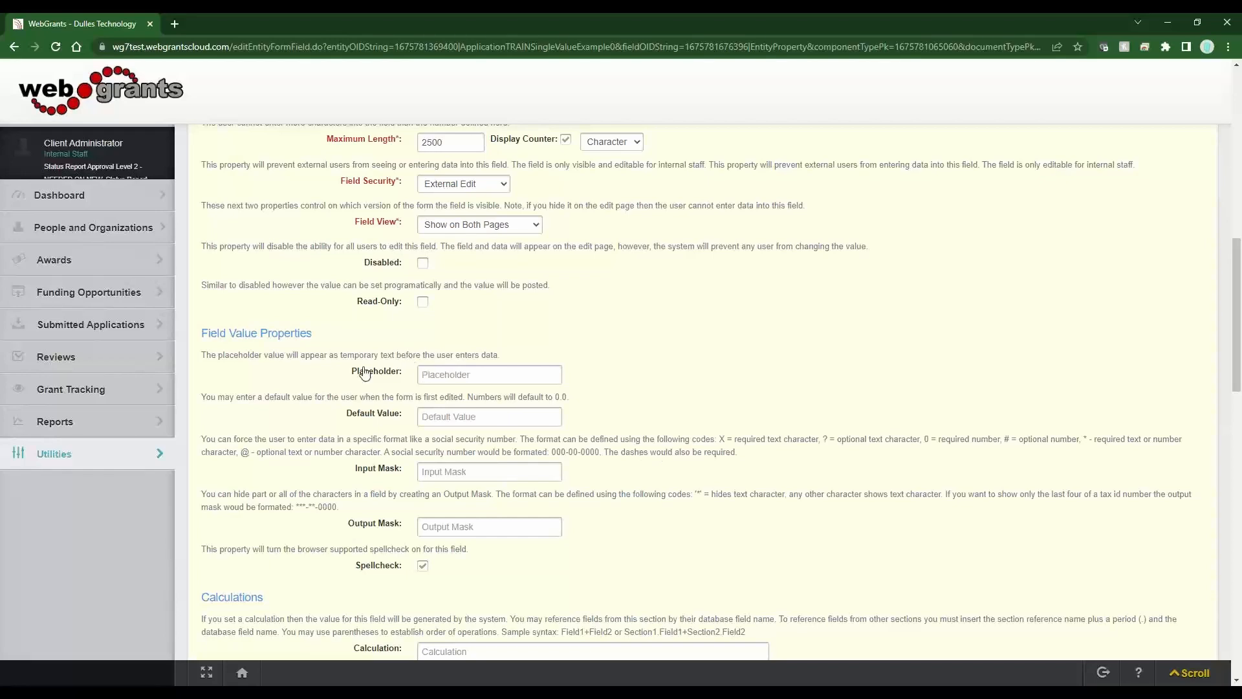
{"action": "left_click_drag", "start_coordinate": [359, 371], "coordinate": [395, 573]}
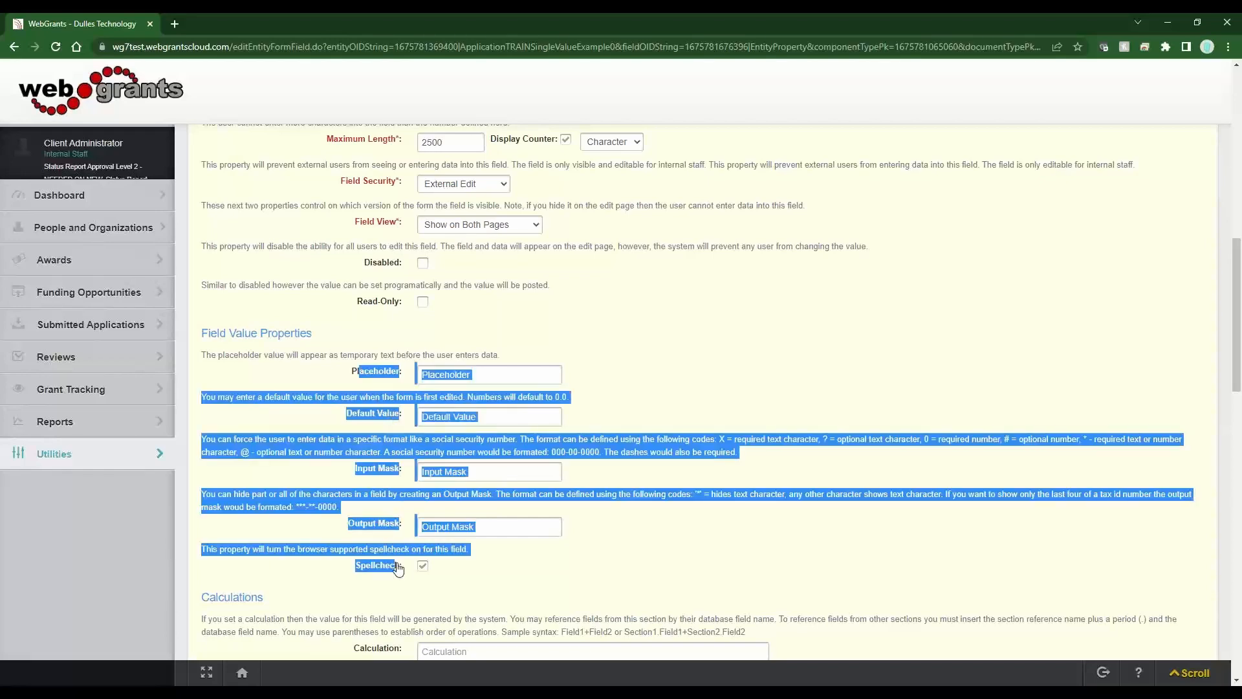
{"action": "left_click", "coordinate": [537, 556]}
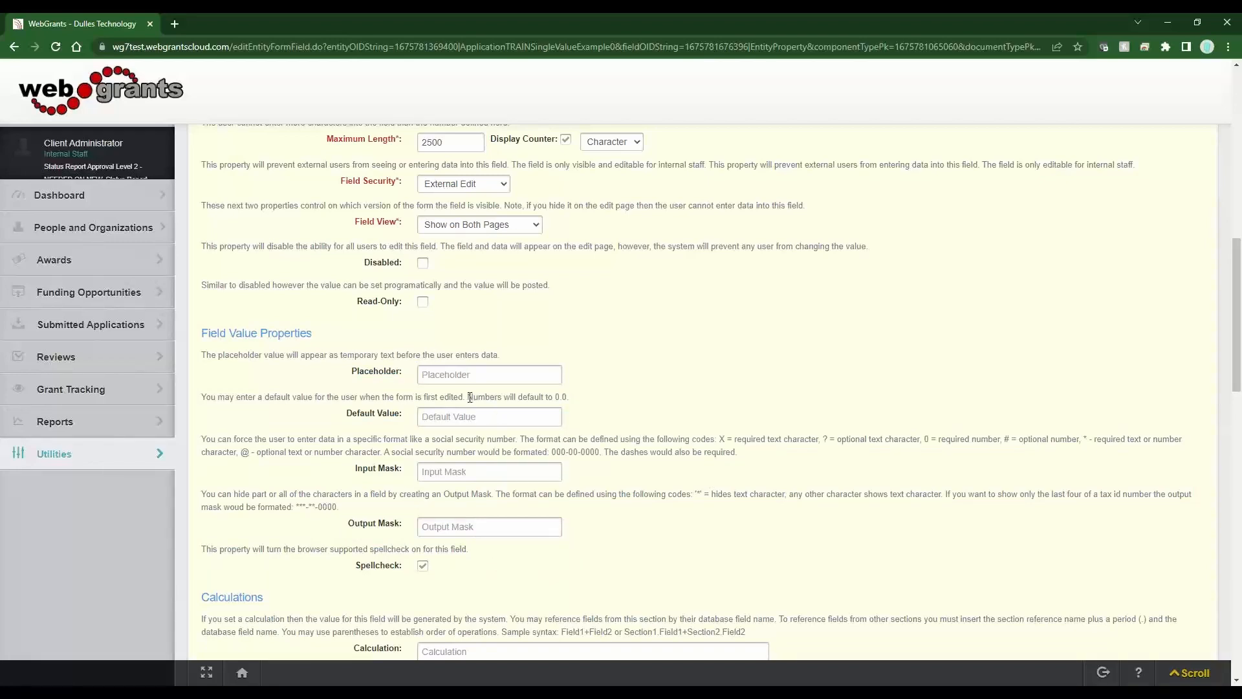
{"action": "left_click_drag", "start_coordinate": [468, 397], "coordinate": [573, 399]}
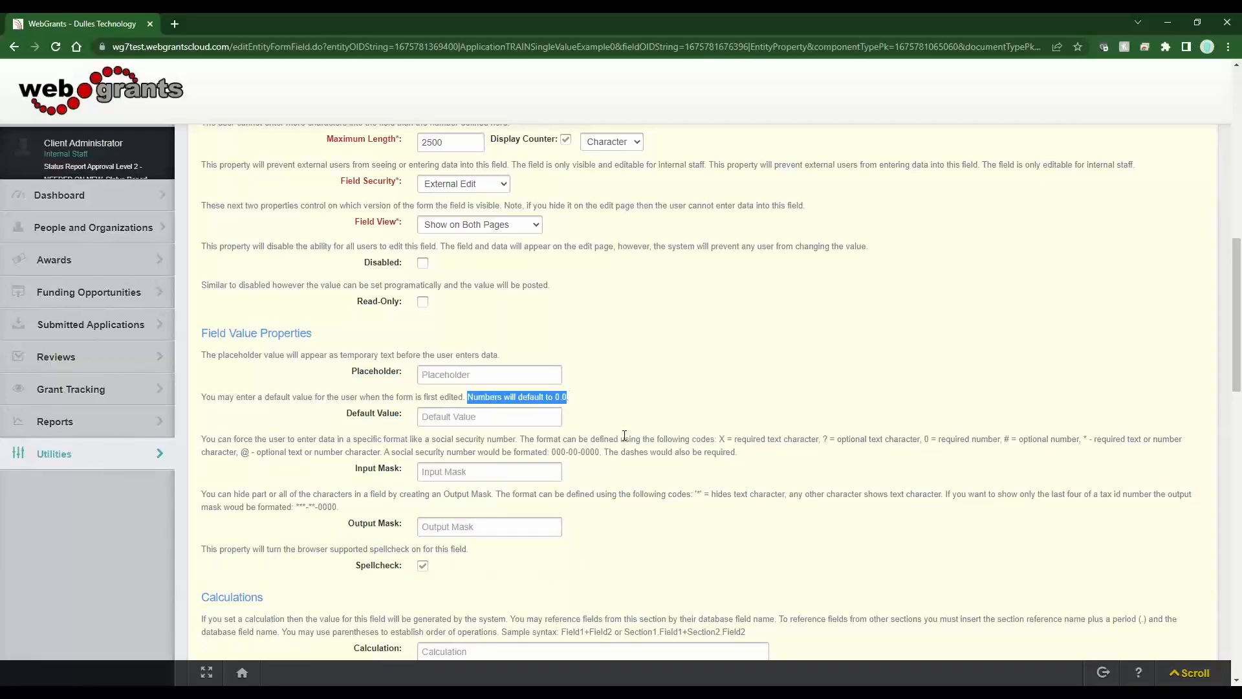
{"action": "scroll", "coordinate": [578, 468], "scroll_direction": "up", "scroll_amount": 1}
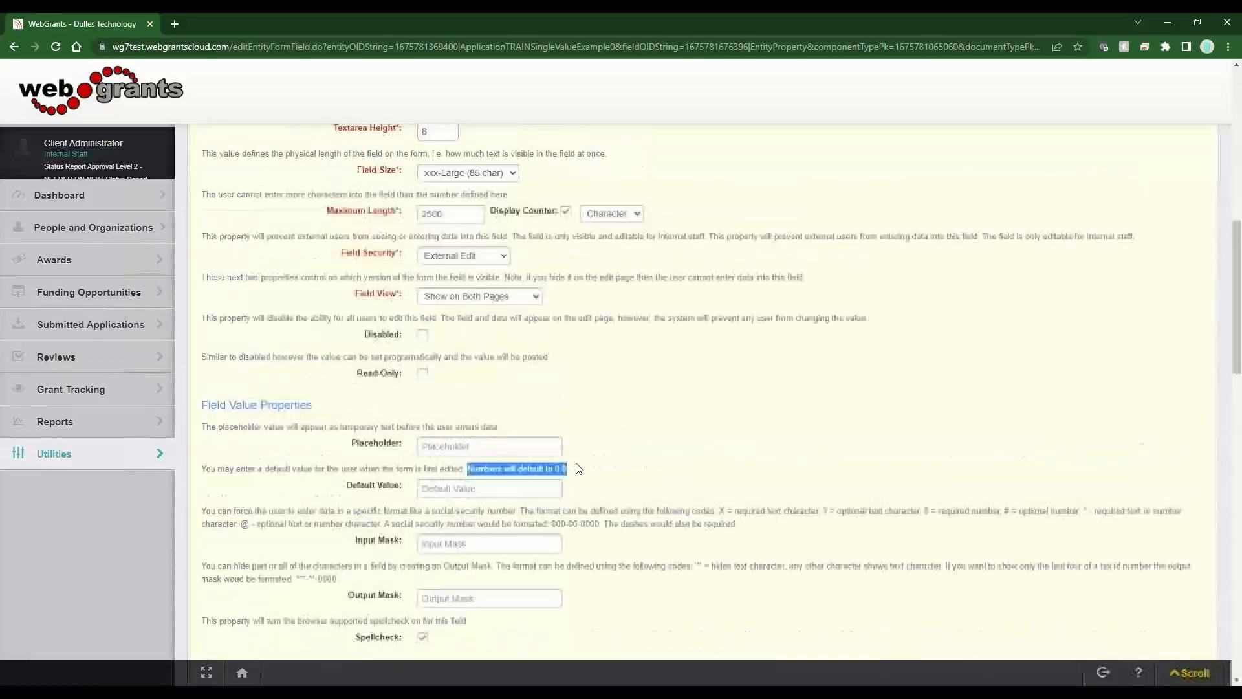
{"action": "scroll", "coordinate": [590, 504], "scroll_direction": "up", "scroll_amount": 7}
{"action": "scroll", "coordinate": [591, 508], "scroll_direction": "down", "scroll_amount": 5}
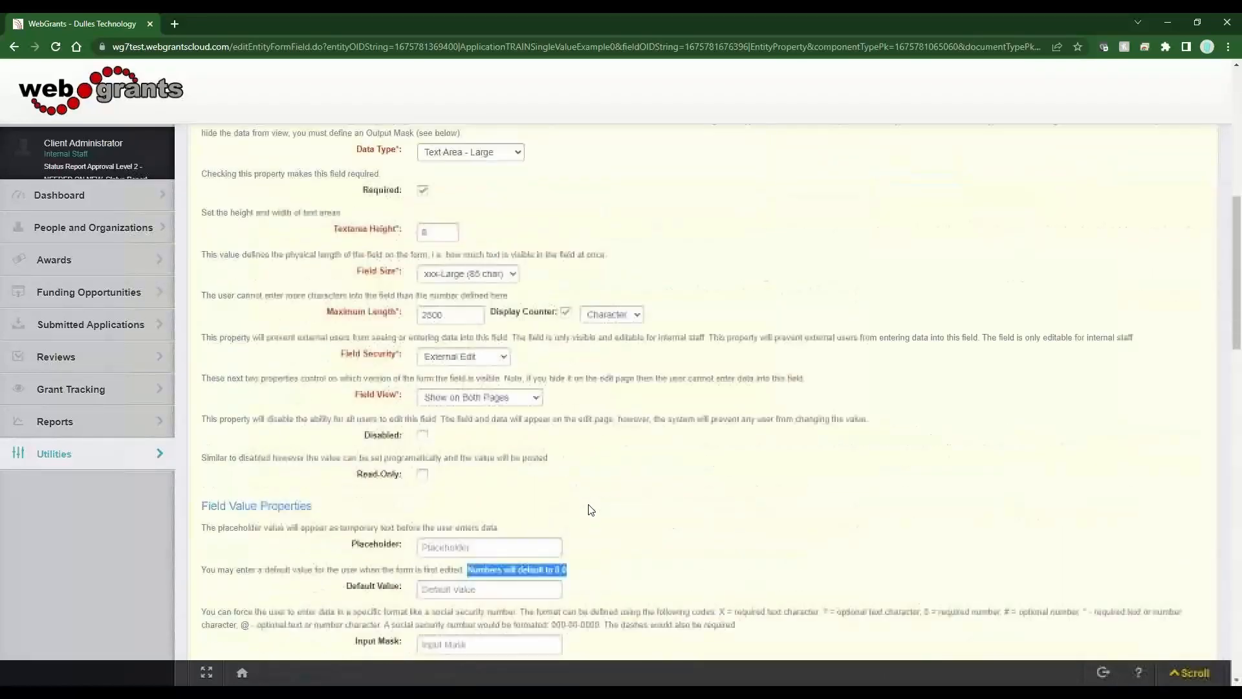
{"action": "scroll", "coordinate": [591, 510], "scroll_direction": "down", "scroll_amount": 3}
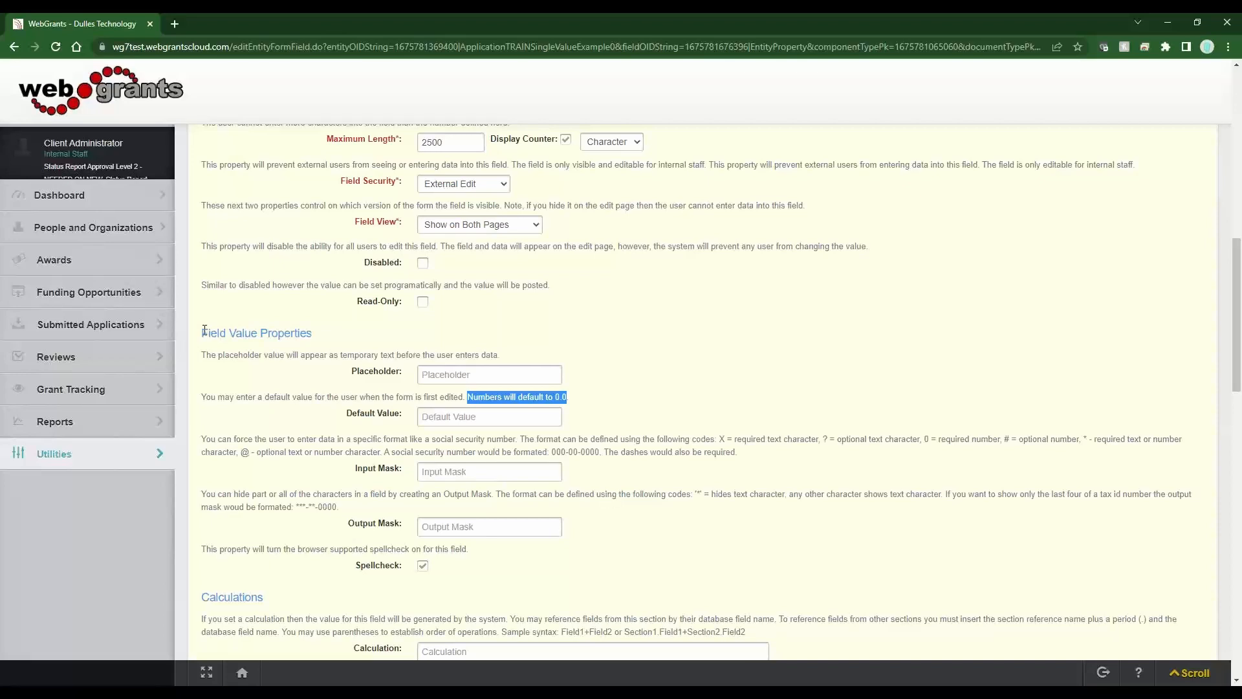
{"action": "left_click_drag", "start_coordinate": [202, 331], "coordinate": [318, 343]}
{"action": "scroll", "coordinate": [329, 522], "scroll_direction": "down", "scroll_amount": 3}
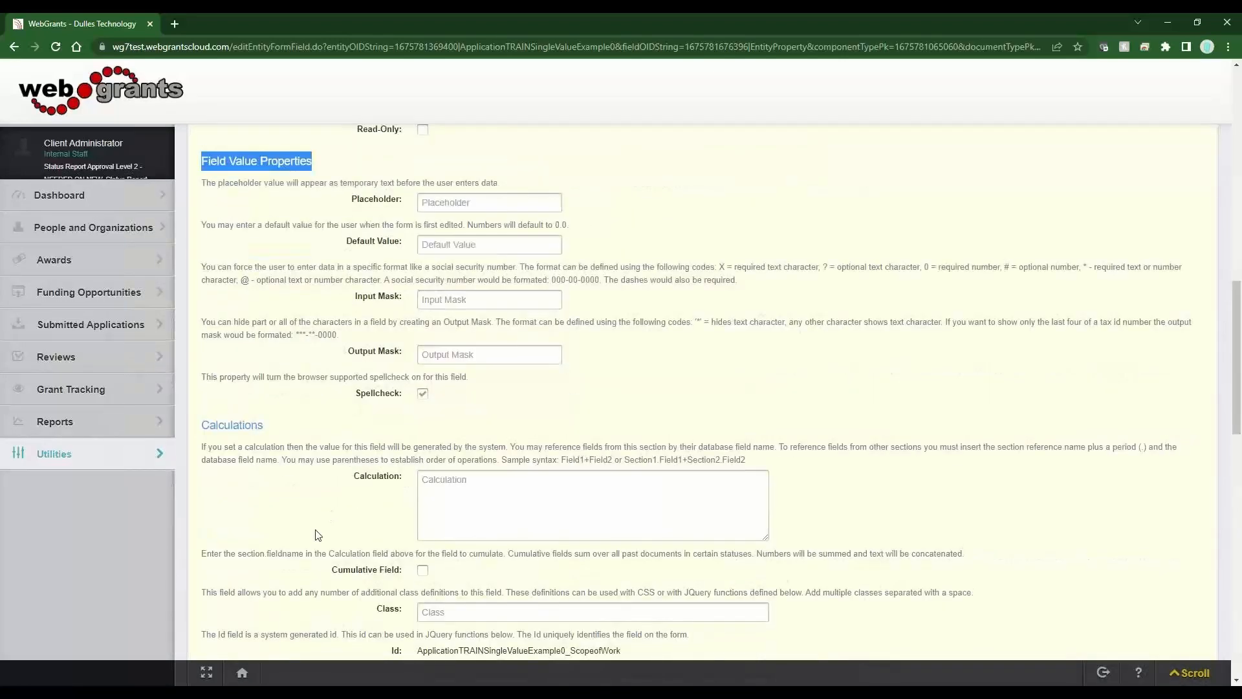
{"action": "left_click_drag", "start_coordinate": [201, 427], "coordinate": [276, 428]}
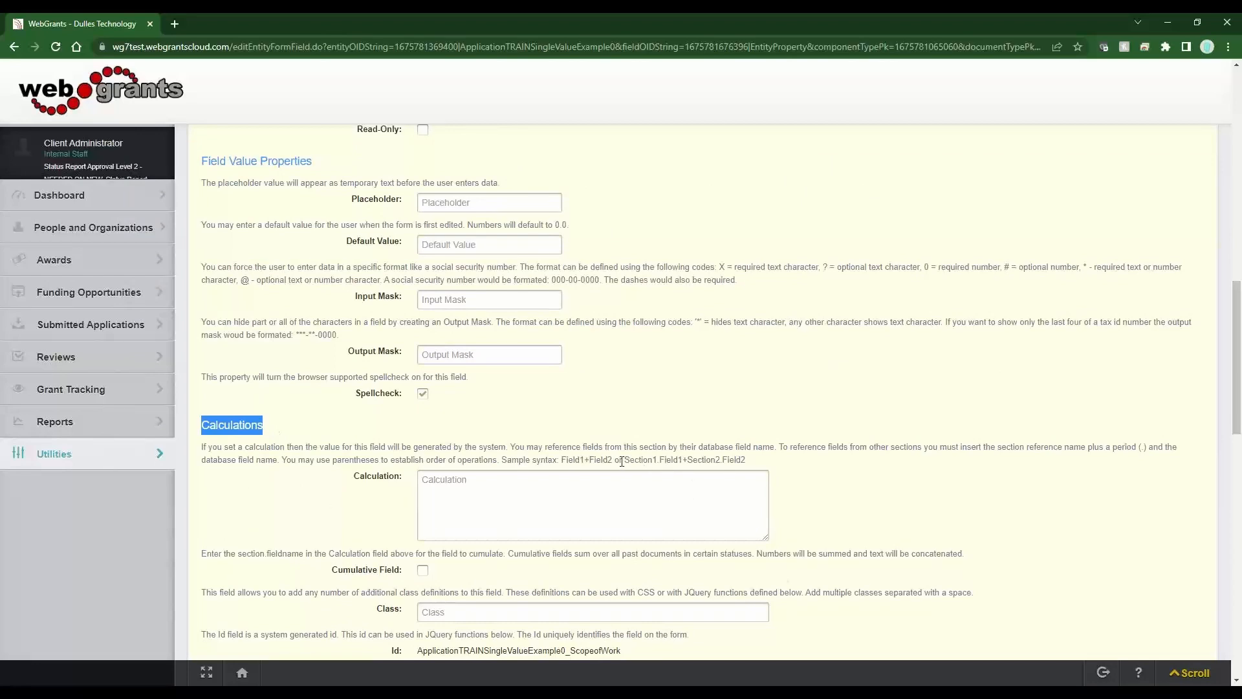
{"action": "left_click_drag", "start_coordinate": [613, 460], "coordinate": [563, 454]}
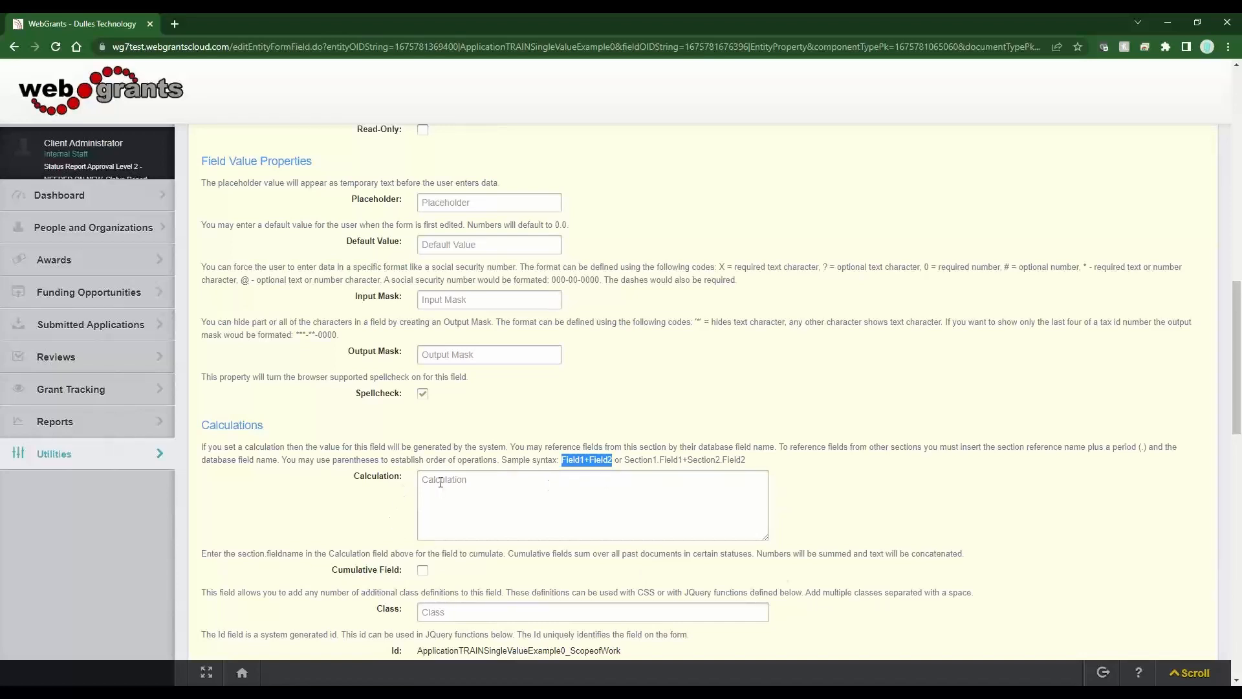
{"action": "left_click_drag", "start_coordinate": [585, 460], "coordinate": [562, 462]}
{"action": "left_click_drag", "start_coordinate": [401, 477], "coordinate": [357, 477]}
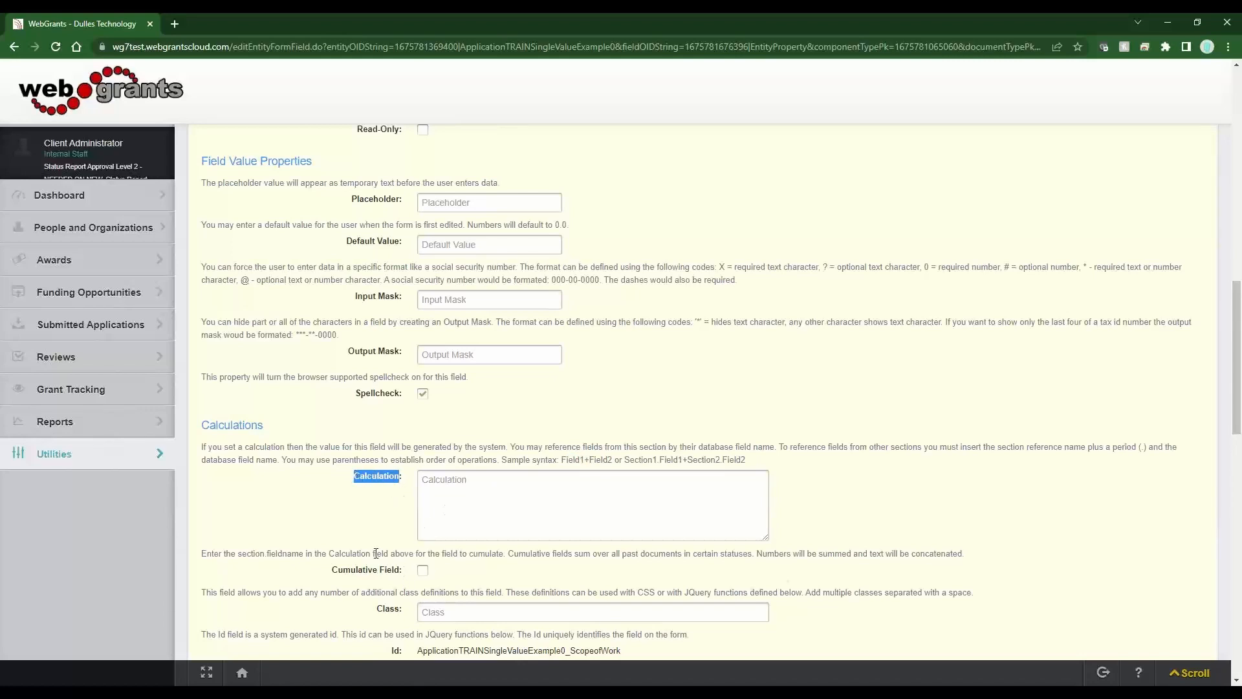
{"action": "scroll", "coordinate": [376, 554], "scroll_direction": "down", "scroll_amount": 3}
{"action": "left_click_drag", "start_coordinate": [328, 397], "coordinate": [387, 517]}
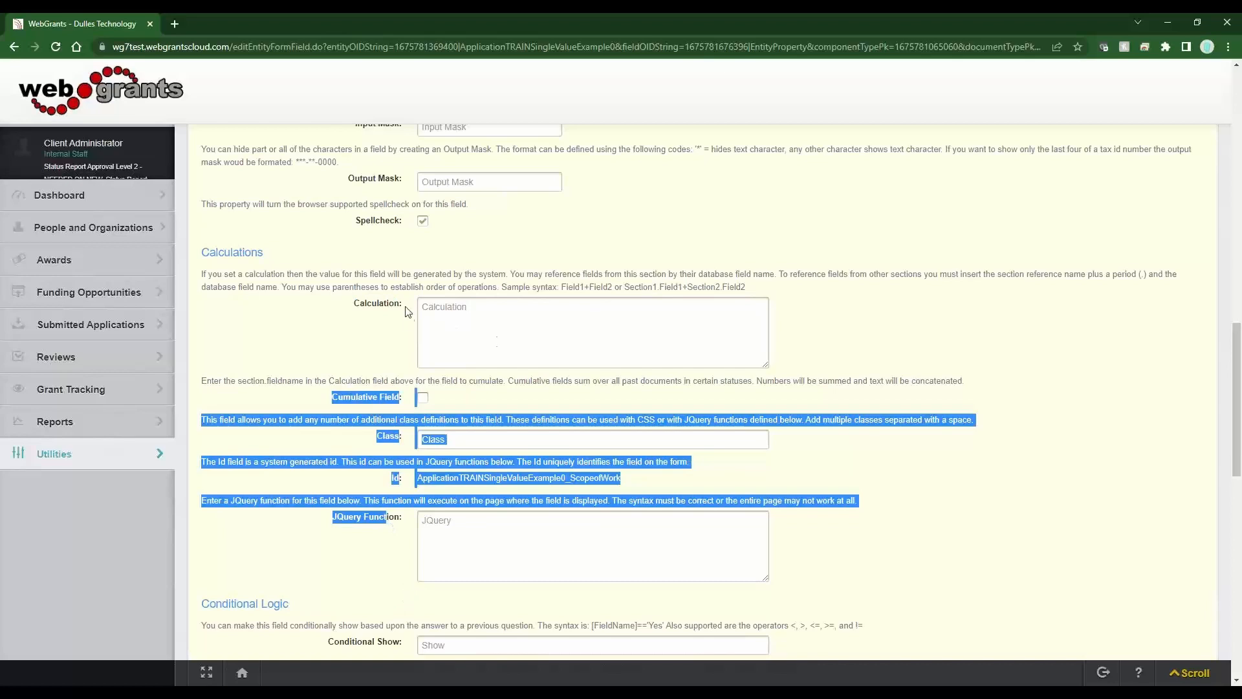
{"action": "left_click_drag", "start_coordinate": [405, 307], "coordinate": [354, 306]}
{"action": "scroll", "coordinate": [294, 487], "scroll_direction": "down", "scroll_amount": 5}
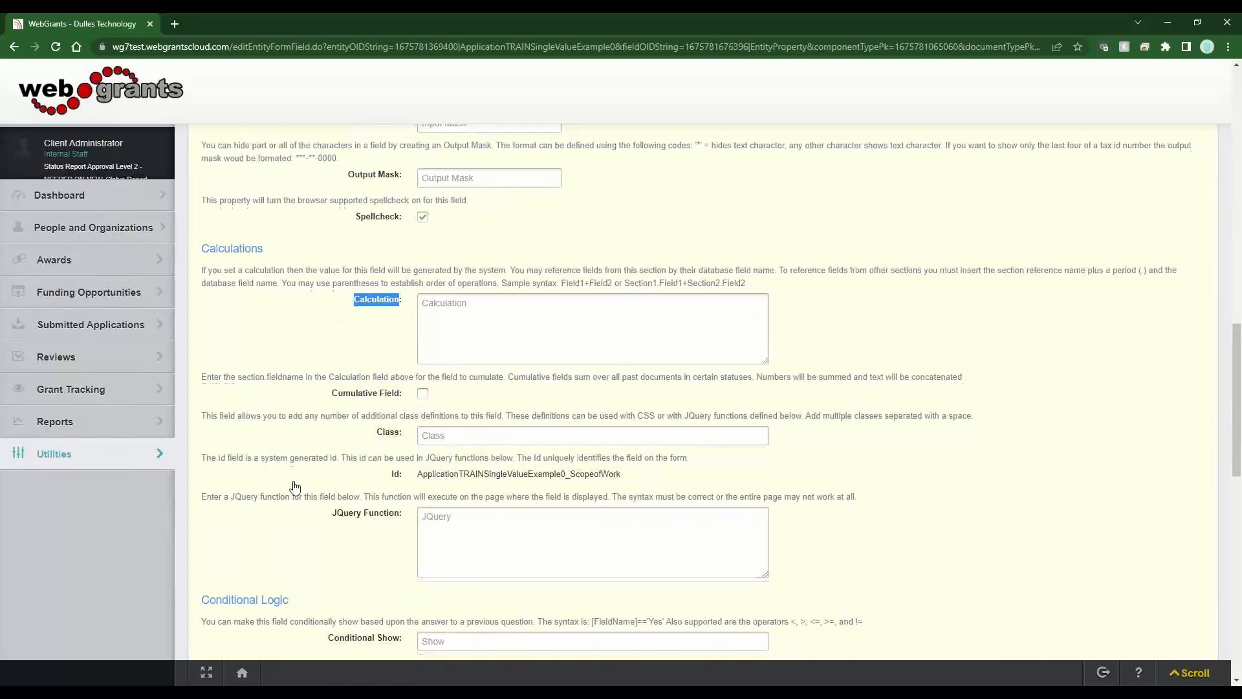
{"action": "left_click_drag", "start_coordinate": [202, 261], "coordinate": [294, 260]}
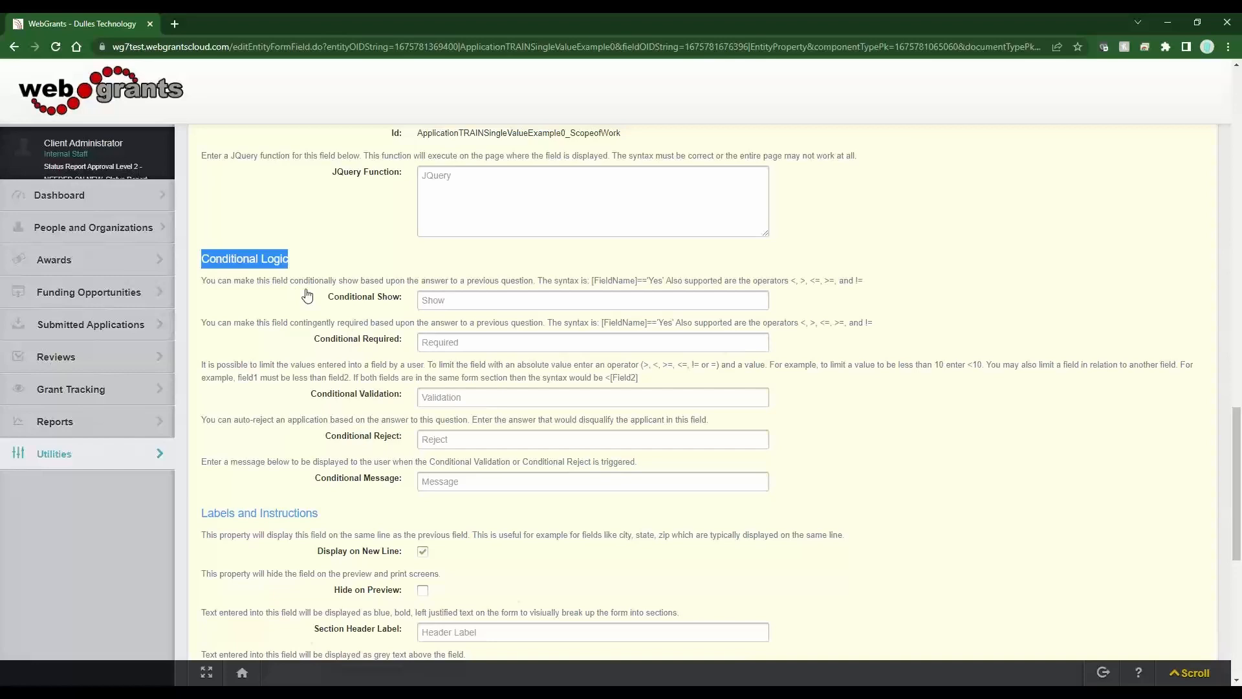
{"action": "scroll", "coordinate": [310, 298], "scroll_direction": "down", "scroll_amount": 3}
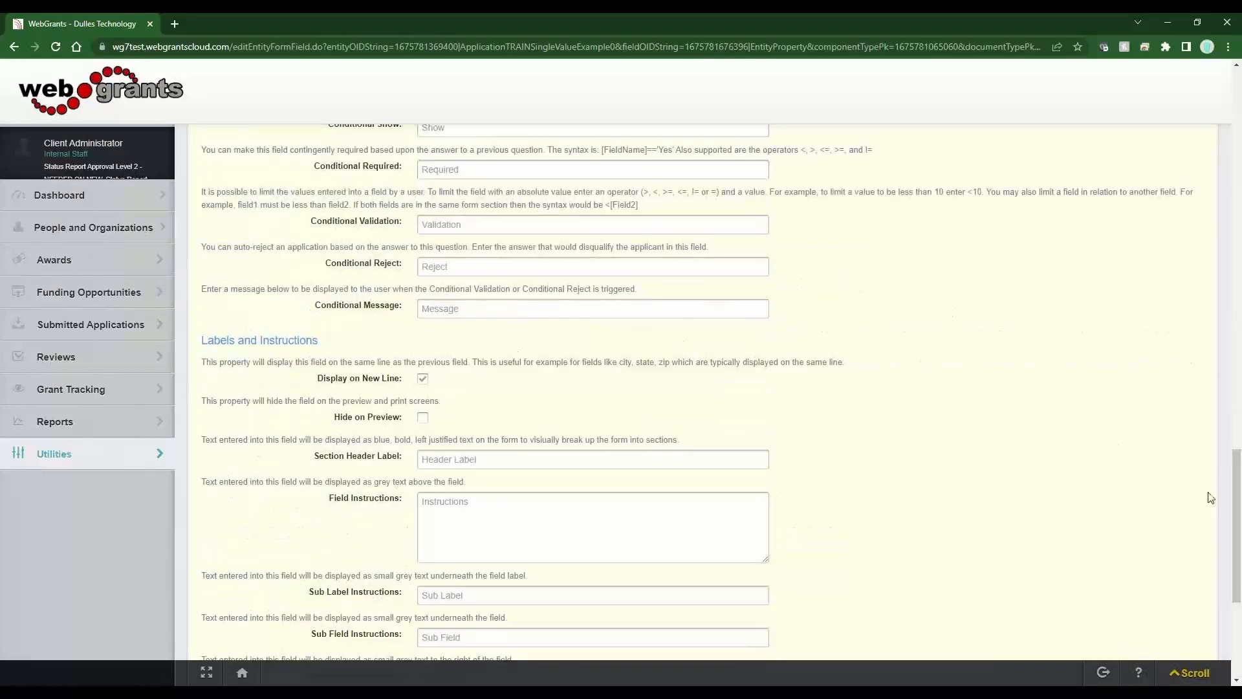
{"action": "left_click_drag", "start_coordinate": [1238, 486], "coordinate": [1238, 535]}
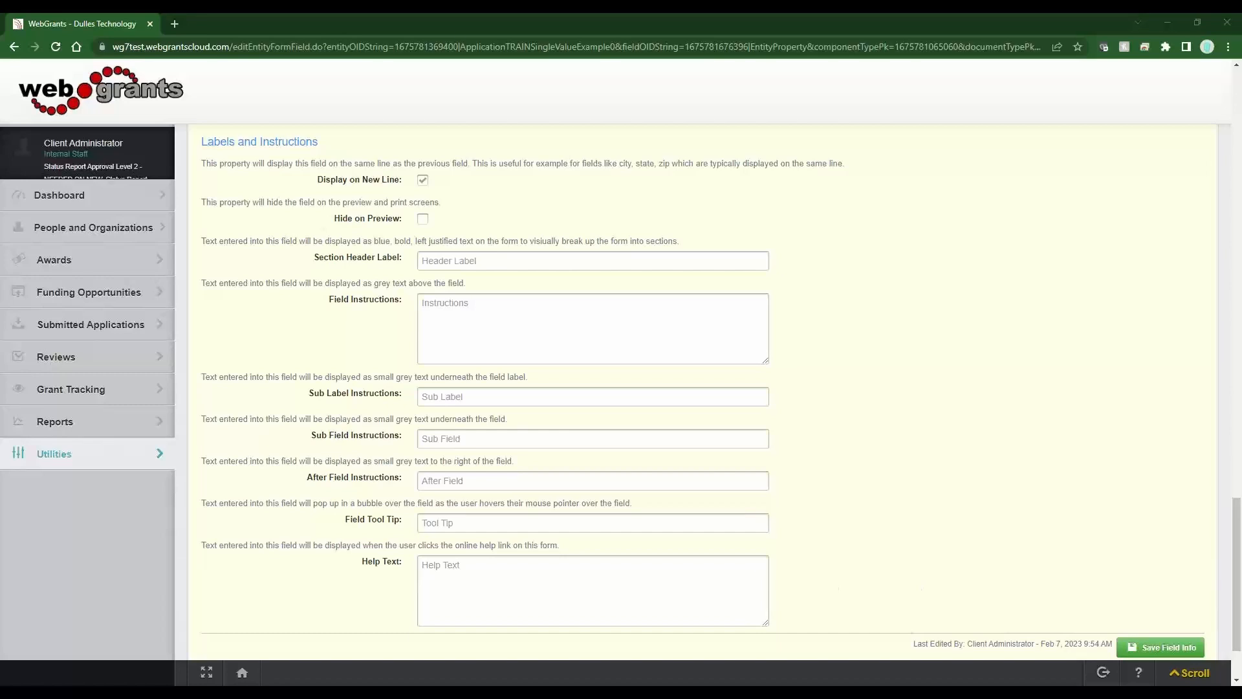
- Give Scope of Work the header 'This is a Header' and instructions 'These are field instructions', then save
{"action": "left_click", "coordinate": [459, 261]}
{"action": "type", "text": "This is a Header"}
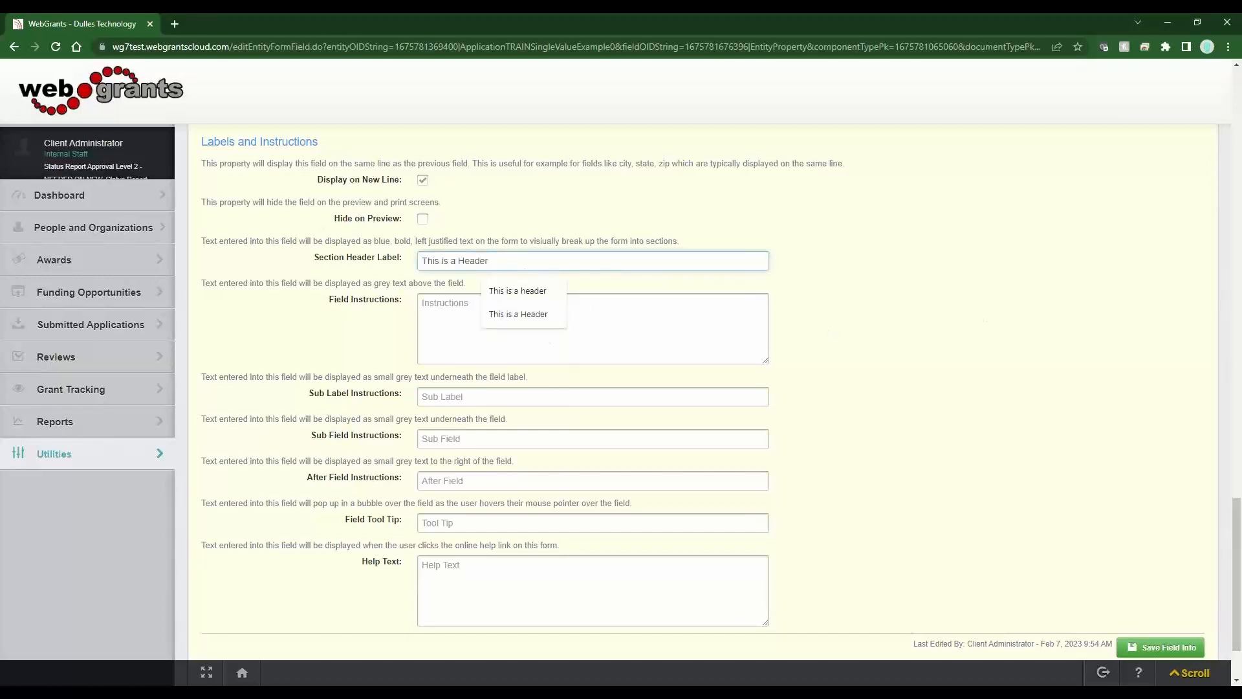
{"action": "left_click", "coordinate": [526, 349]}
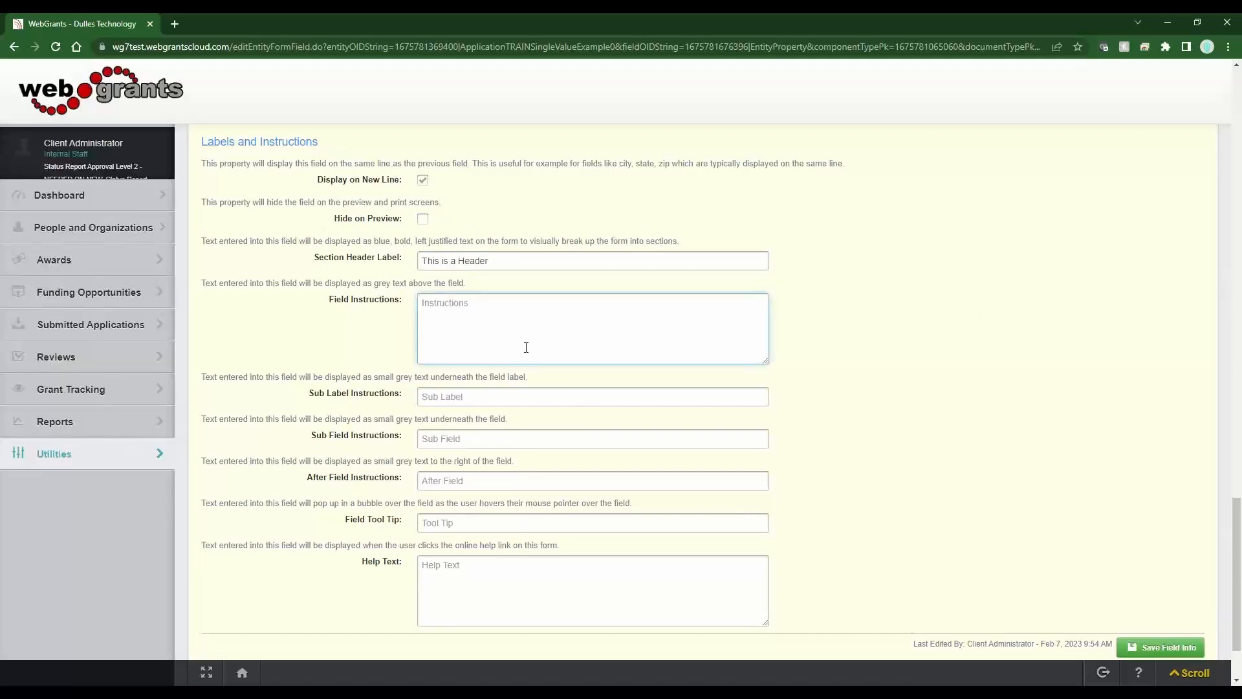
{"action": "type", "text": "These are field instructions"}
{"action": "scroll", "coordinate": [1045, 458], "scroll_direction": "down", "scroll_amount": 2}
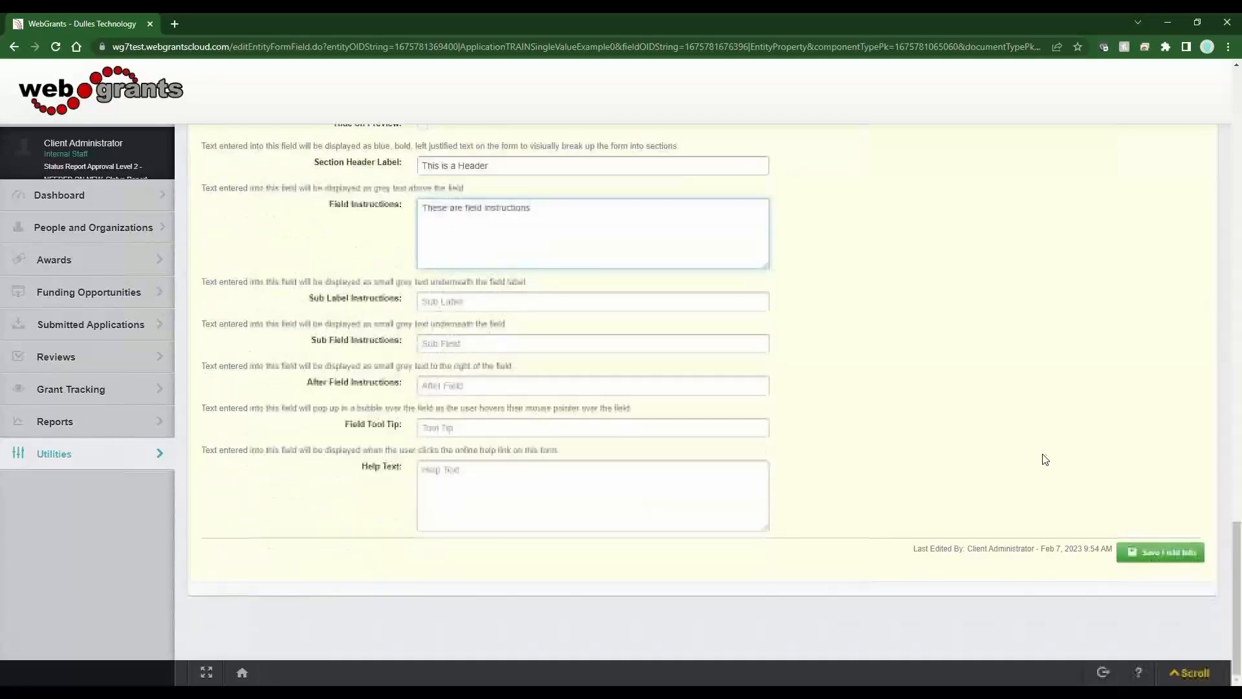
{"action": "left_click", "coordinate": [1154, 552]}
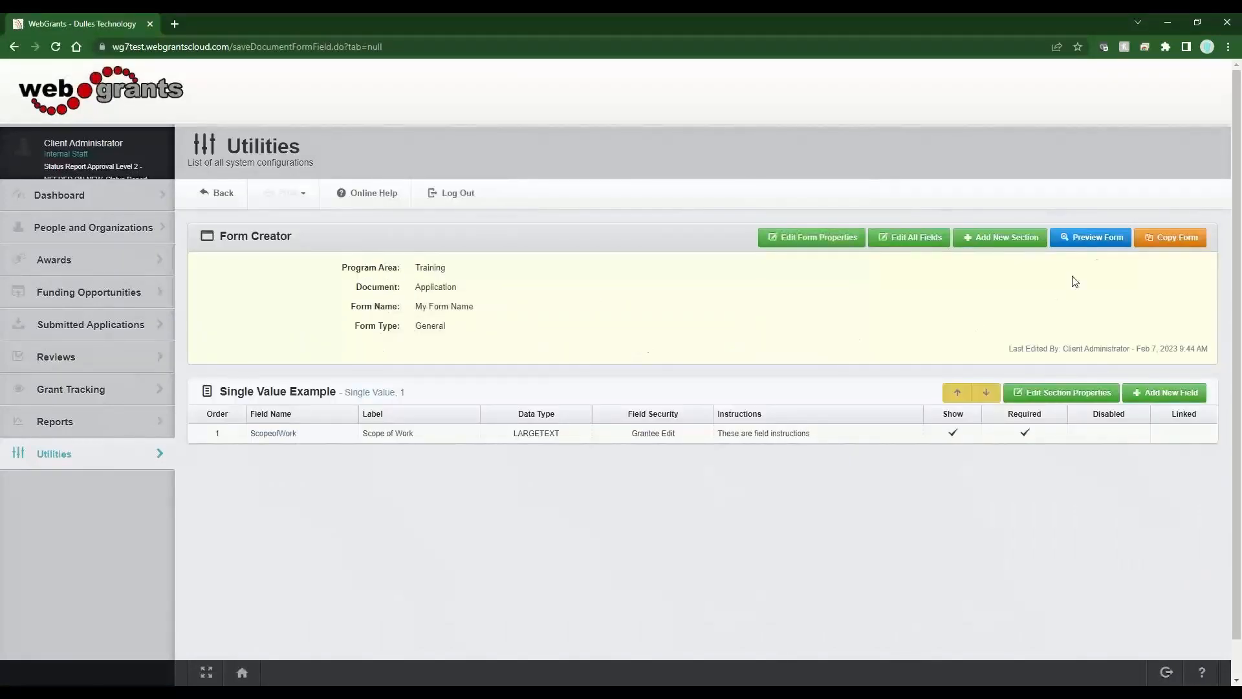
{"action": "left_click", "coordinate": [1100, 241]}
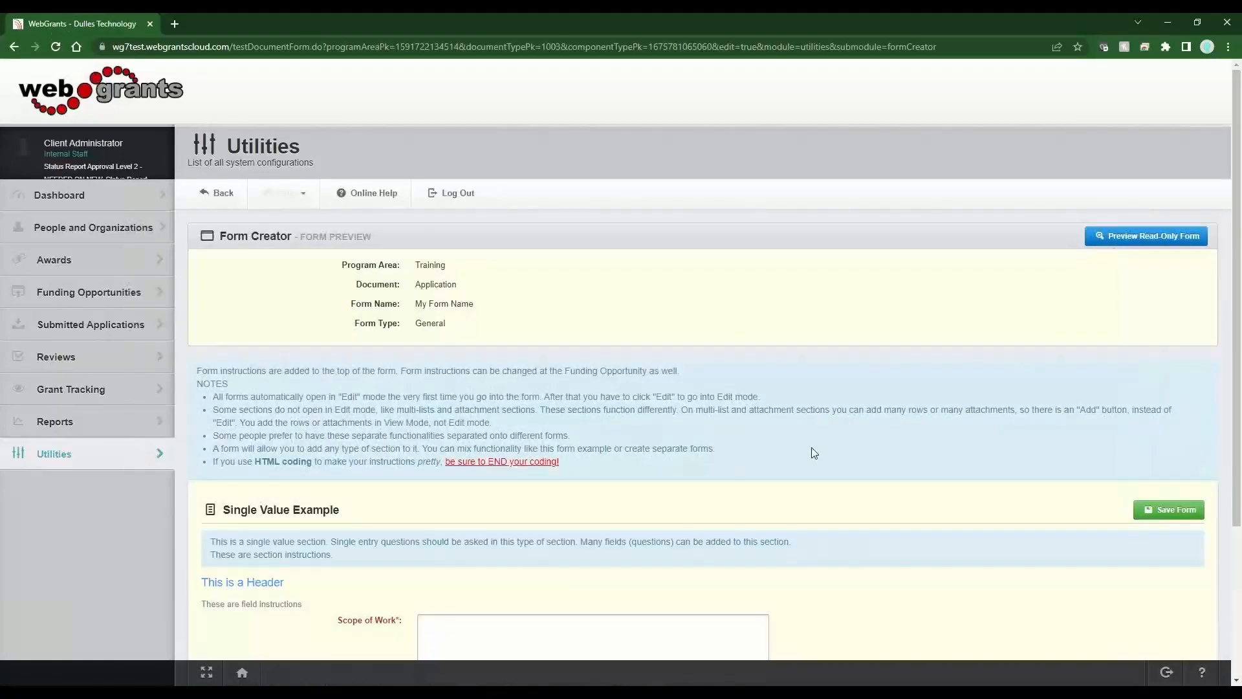
{"action": "scroll", "coordinate": [814, 453], "scroll_direction": "down", "scroll_amount": 3}
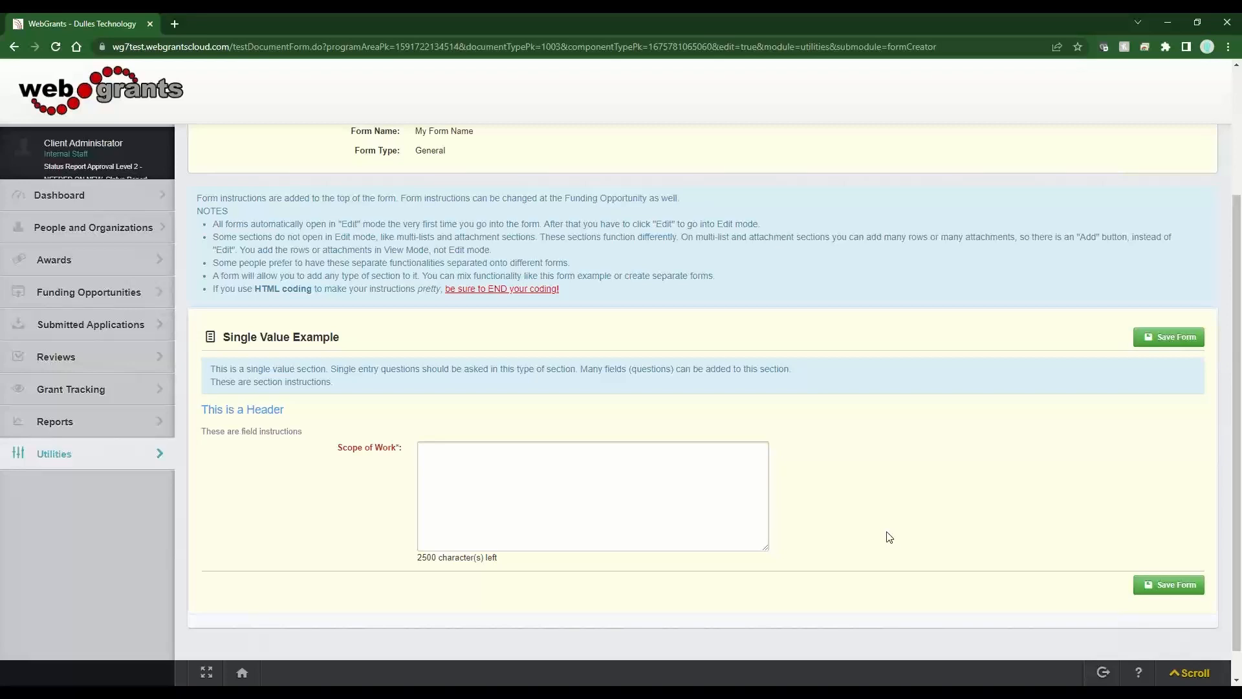
{"action": "left_click_drag", "start_coordinate": [340, 337], "coordinate": [261, 339]}
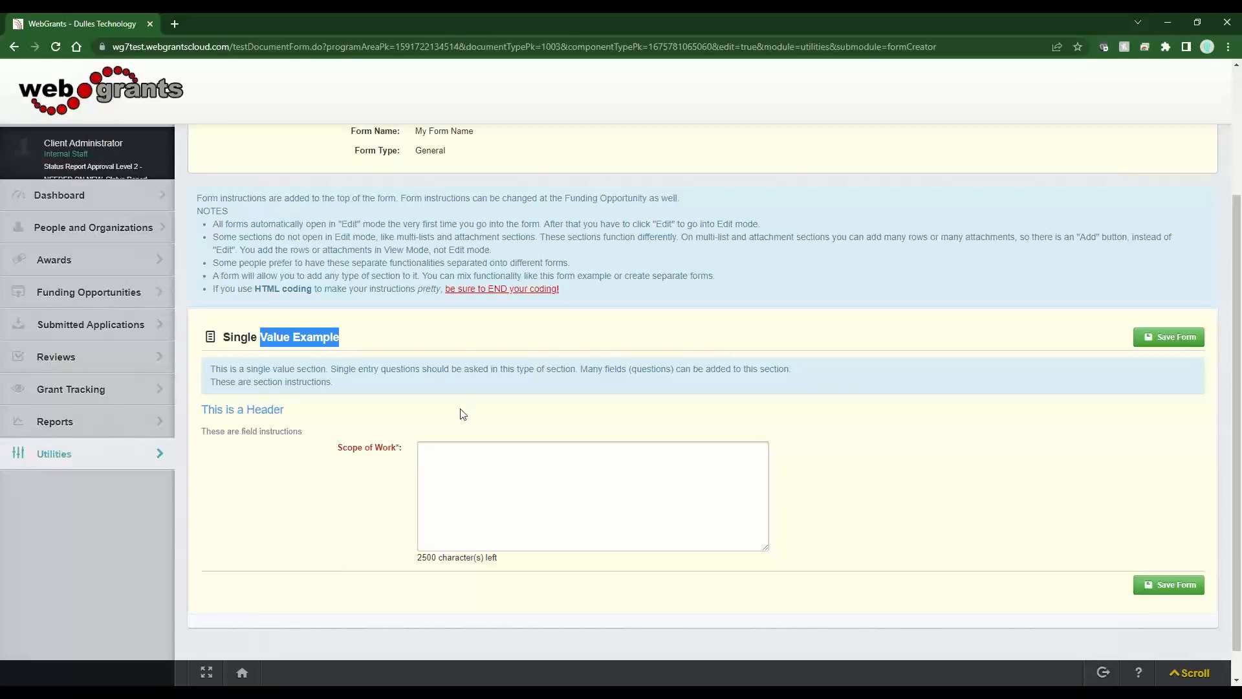
{"action": "scroll", "coordinate": [463, 414], "scroll_direction": "up", "scroll_amount": 3}
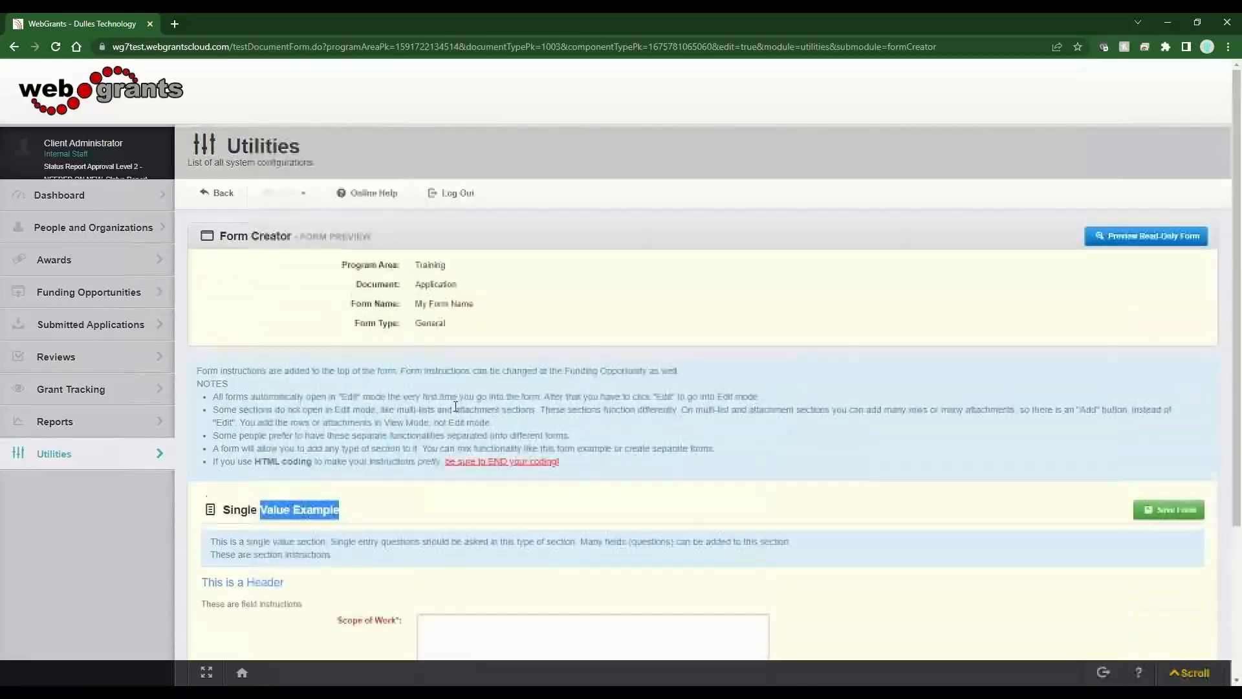
{"action": "left_click", "coordinate": [231, 200]}
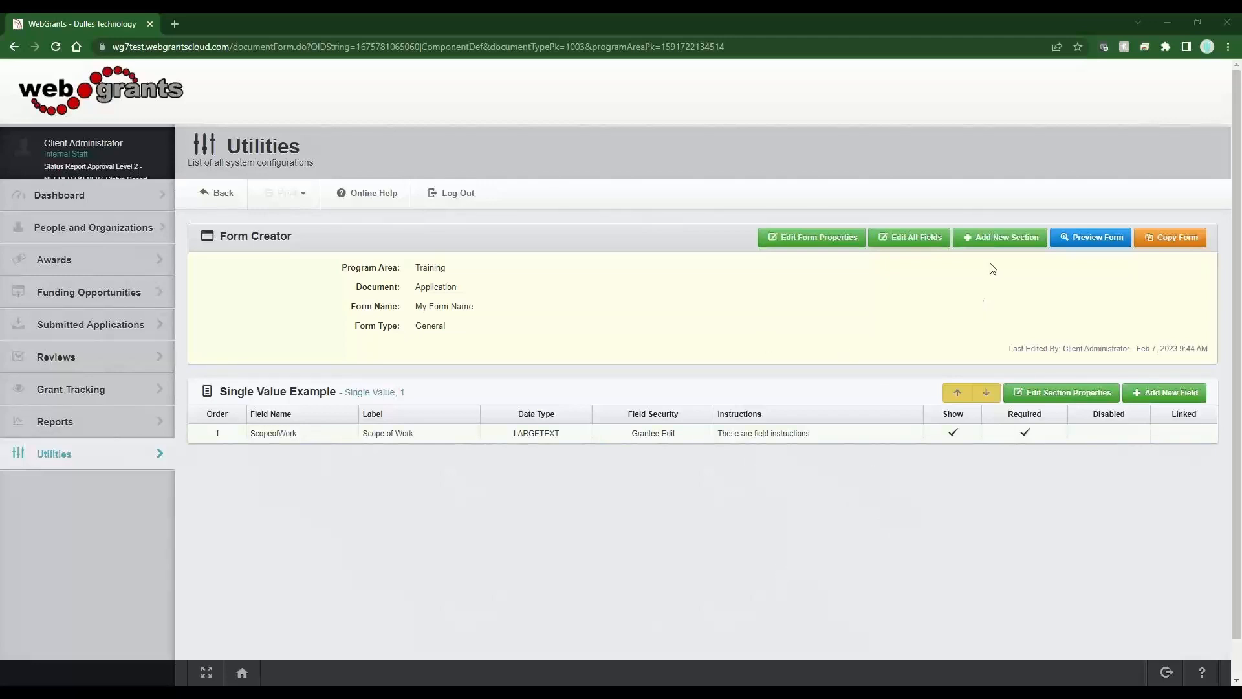
- Add a new Multiple List section labelled 'Multi List Example'
{"action": "left_click", "coordinate": [999, 239]}
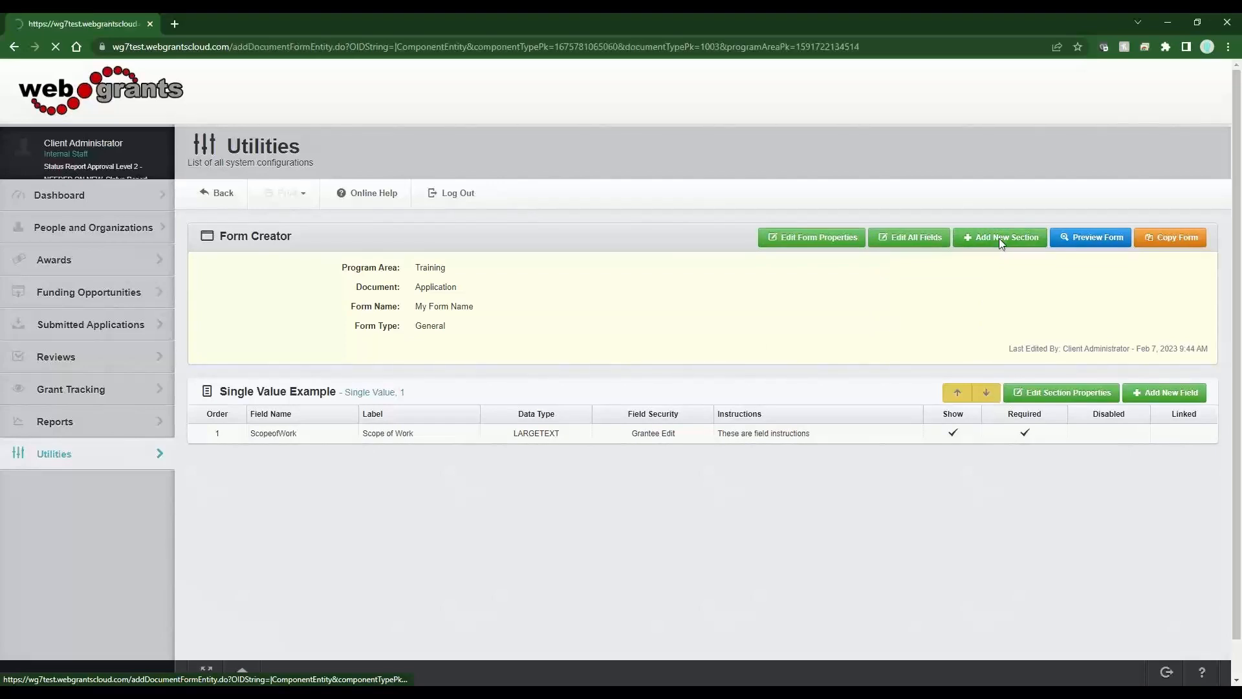
{"action": "left_click", "coordinate": [510, 594]}
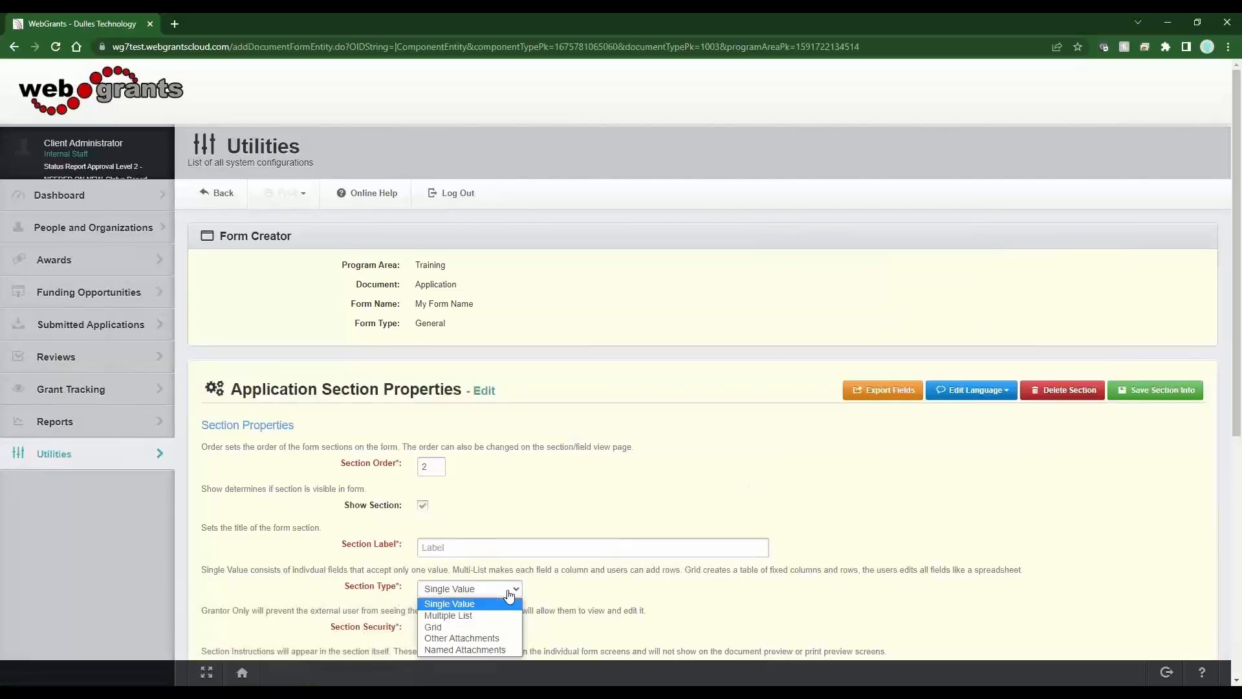
{"action": "left_click", "coordinate": [505, 613]}
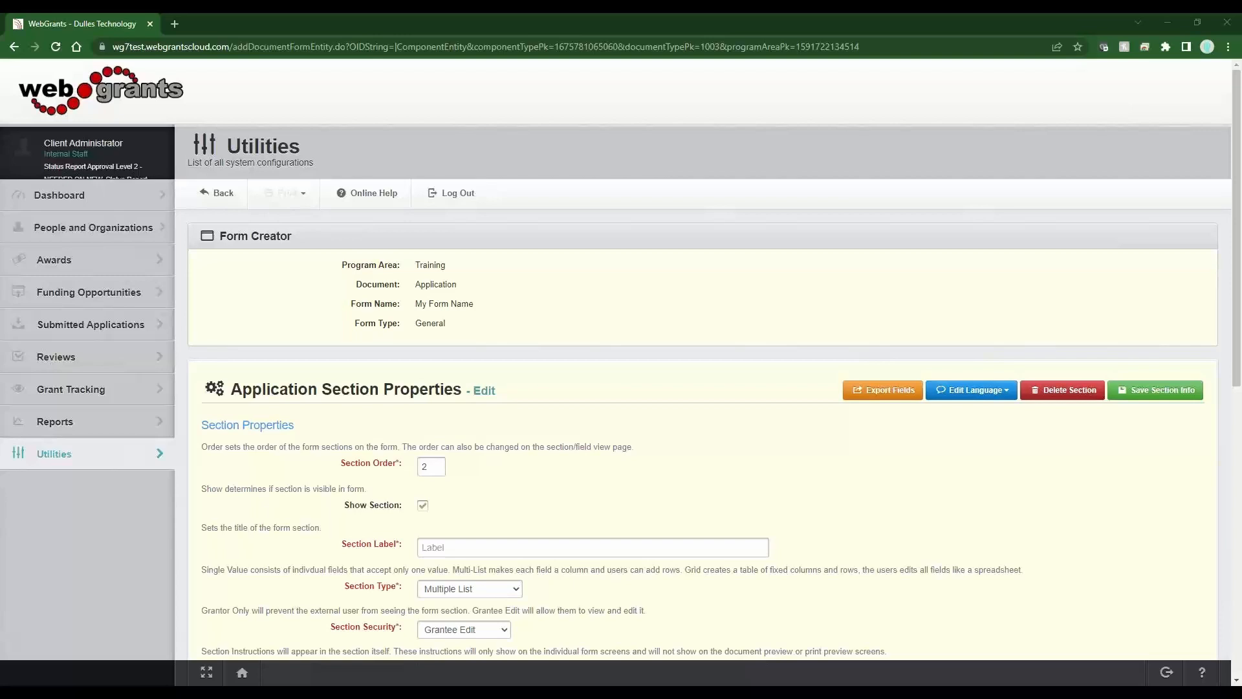
{"action": "left_click", "coordinate": [511, 553]}
{"action": "type", "text": "Multi List Example"}
{"action": "scroll", "coordinate": [968, 486], "scroll_direction": "down", "scroll_amount": 5}
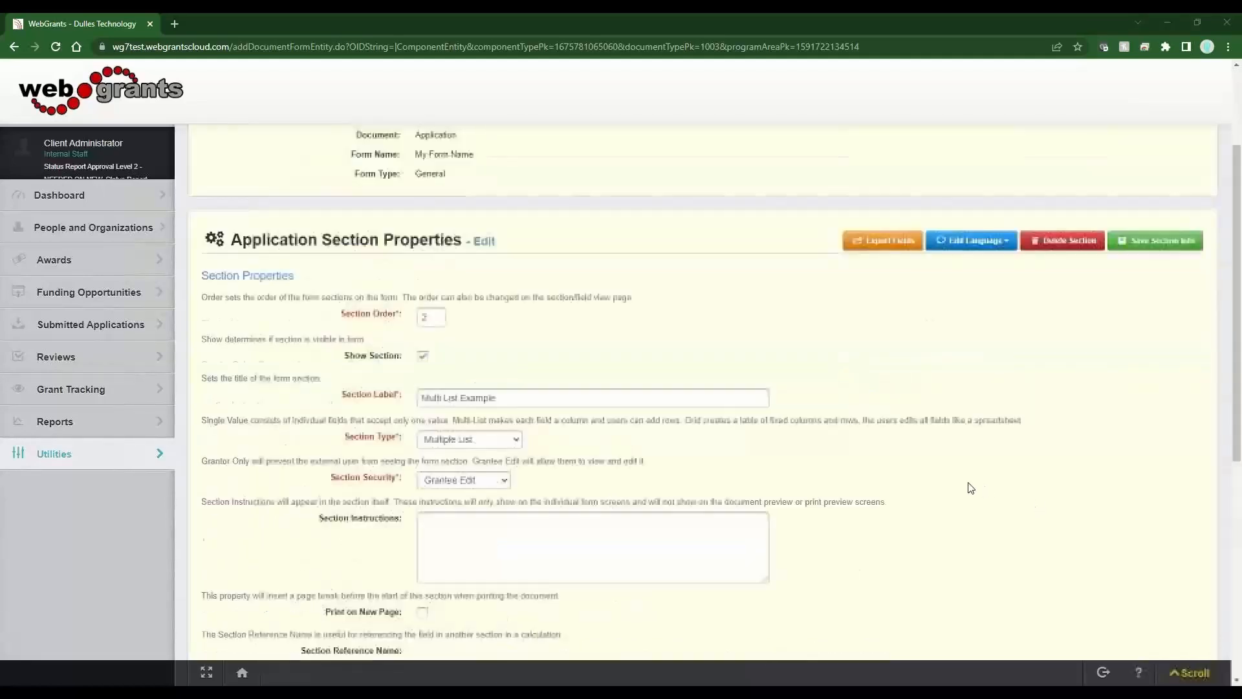
- Paste instructions explaining Add rows and the 2-record minimum, and enlarge the instructions box
{"action": "left_click", "coordinate": [504, 363]}
{"action": "key", "text": "ctrl+v"}
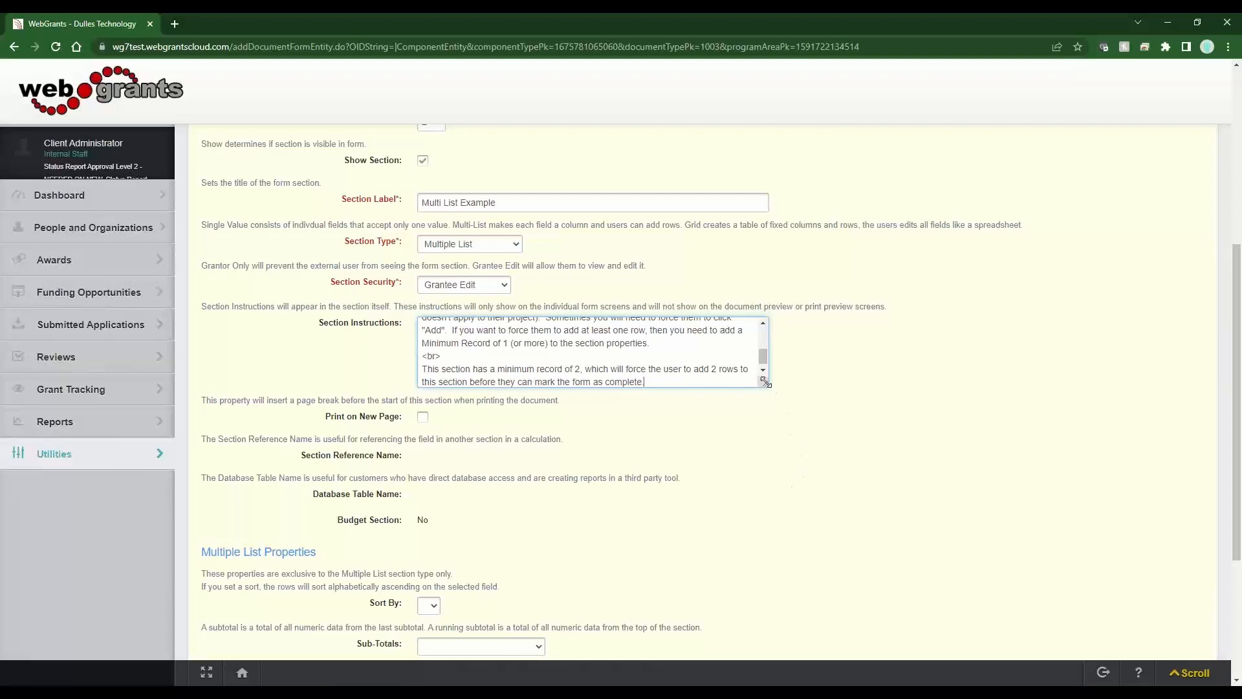
{"action": "left_click_drag", "start_coordinate": [765, 383], "coordinate": [860, 494]}
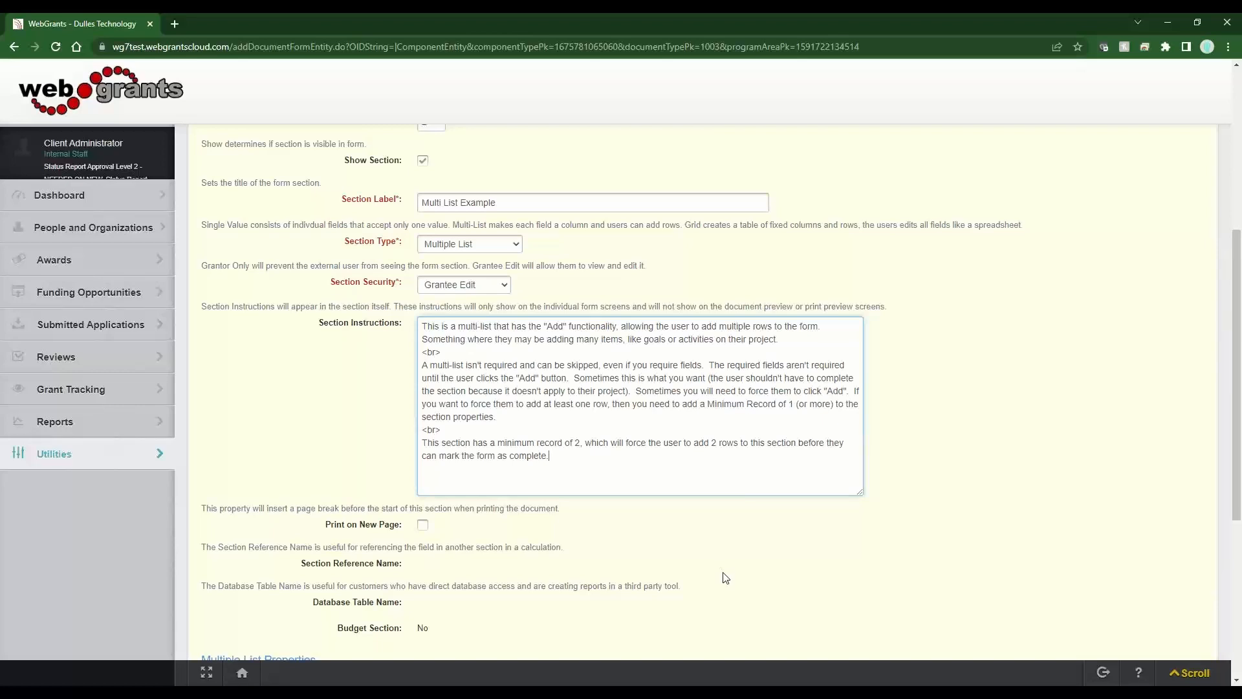
- Review the Multiple List Properties and the Minimum Records explanation
{"action": "scroll", "coordinate": [718, 577], "scroll_direction": "down", "scroll_amount": 5}
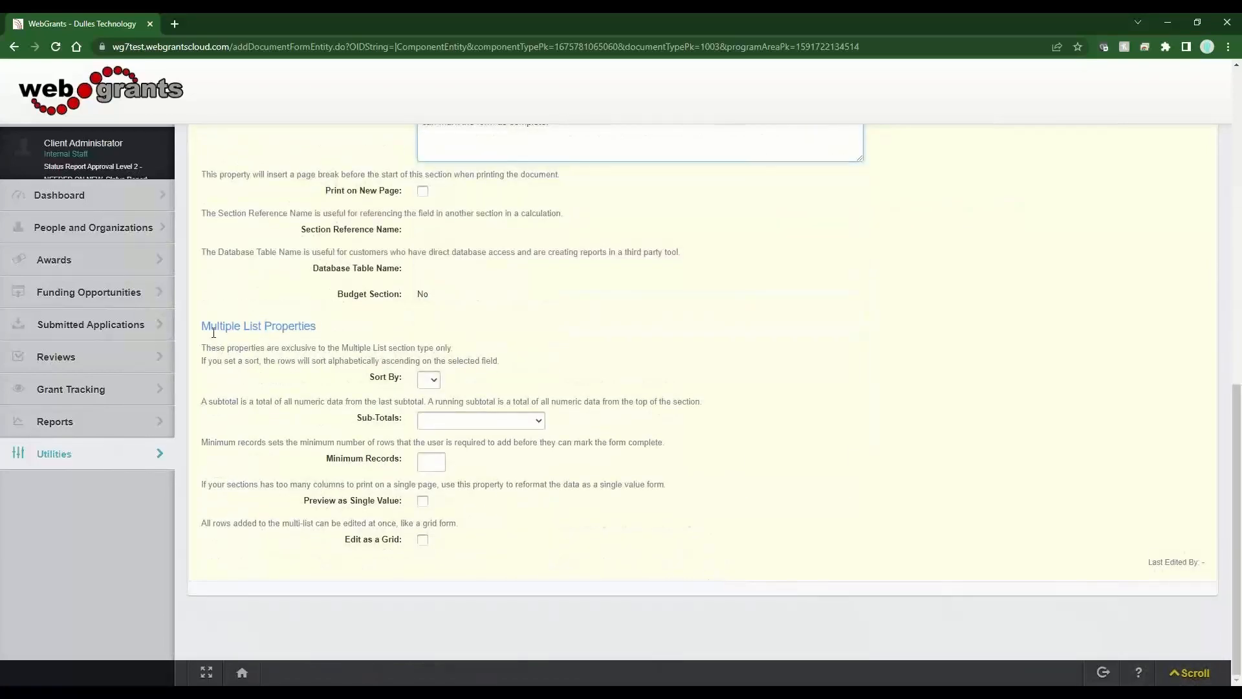
{"action": "left_click_drag", "start_coordinate": [200, 327], "coordinate": [330, 338]}
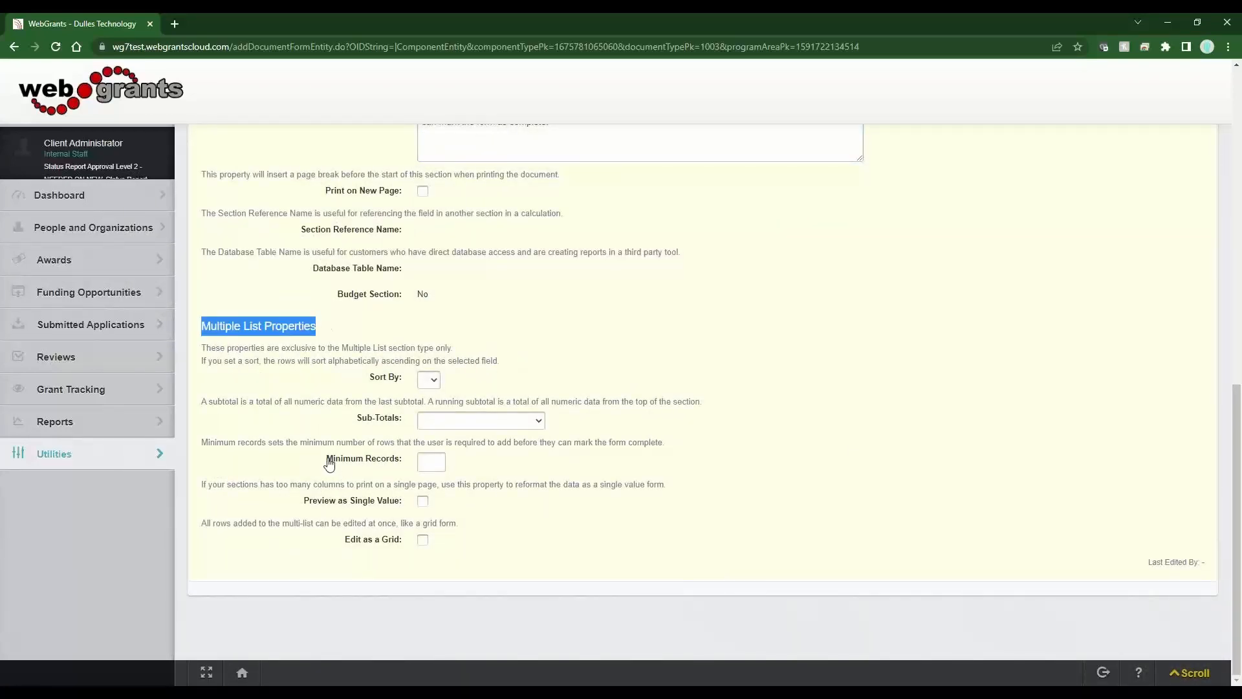
{"action": "left_click_drag", "start_coordinate": [326, 460], "coordinate": [395, 466]}
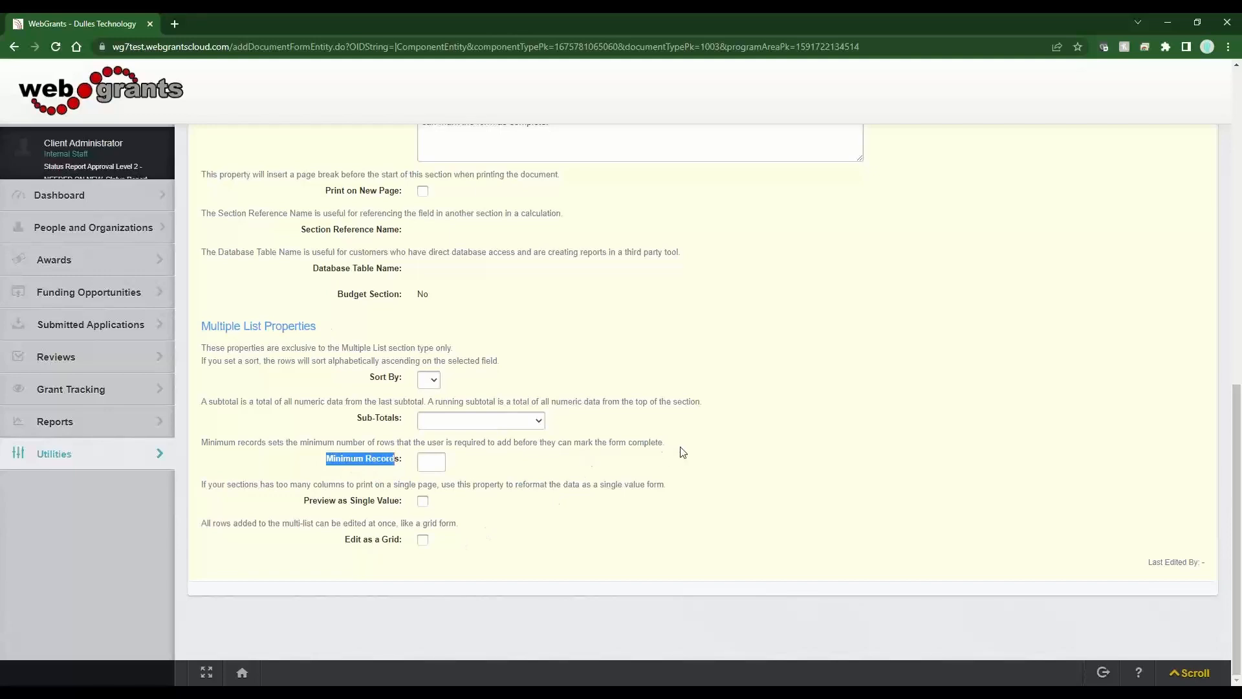
{"action": "left_click_drag", "start_coordinate": [681, 446], "coordinate": [458, 453]}
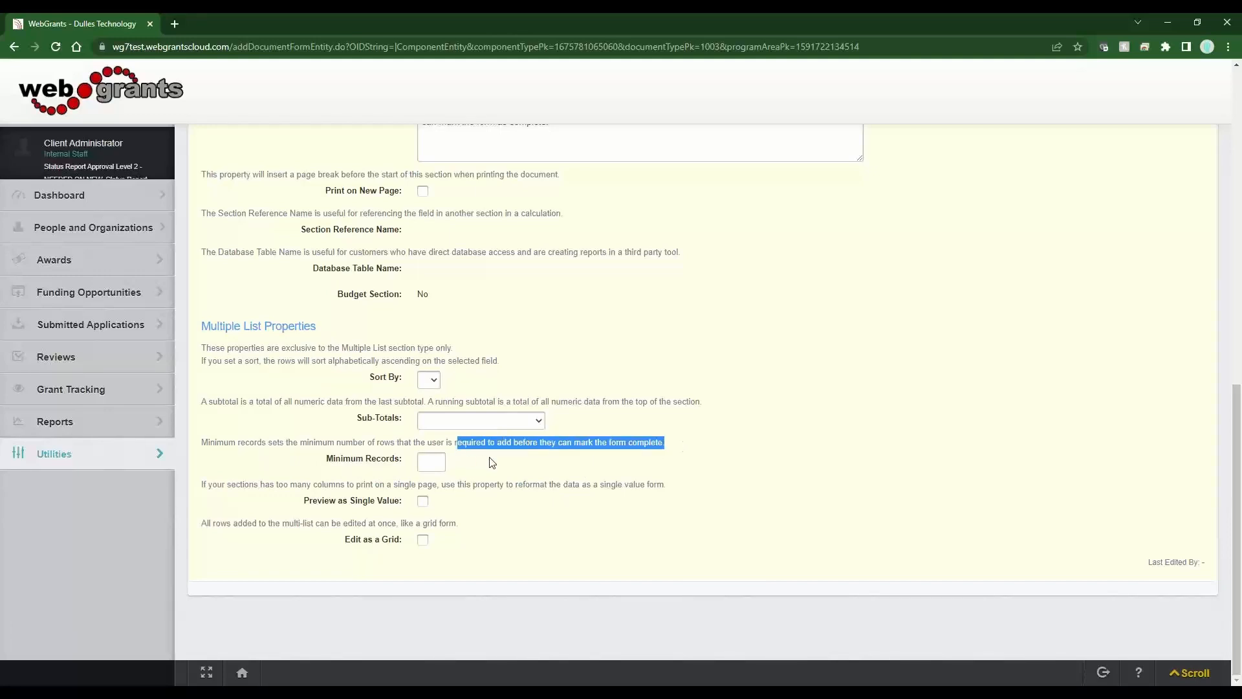
- Set the Minimum Records value and save the Multi List Example section
{"action": "left_click", "coordinate": [427, 465]}
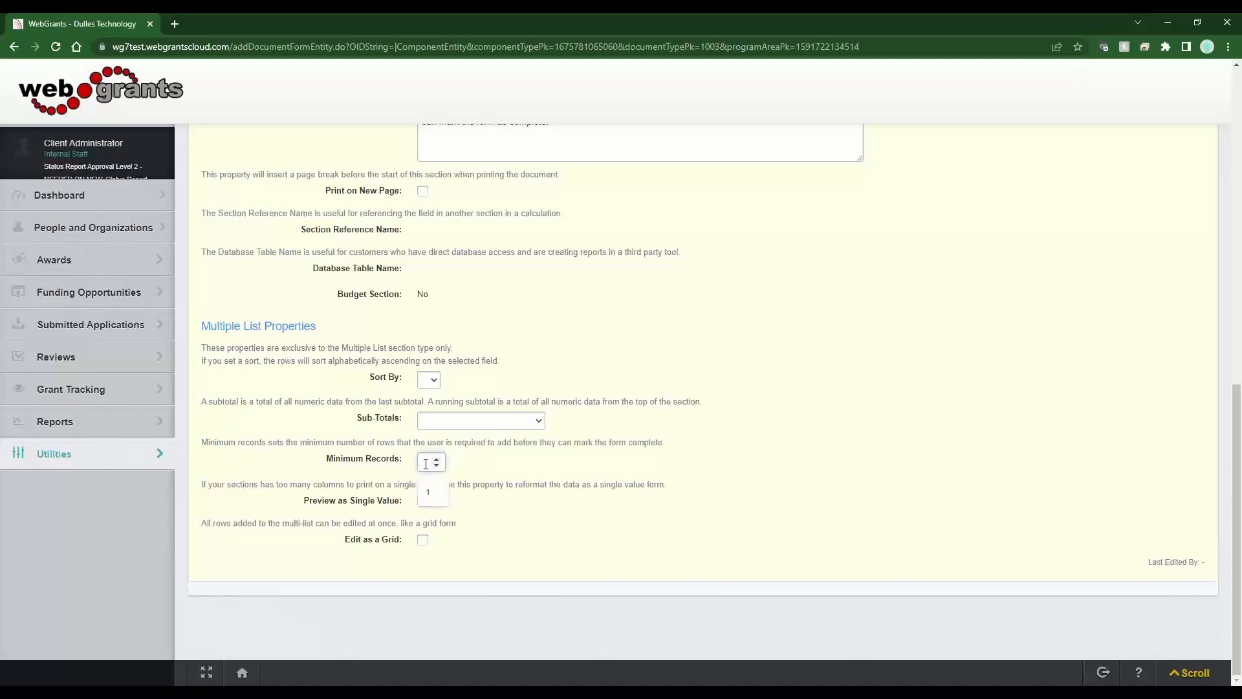
{"action": "left_click", "coordinate": [428, 491]}
{"action": "double_click", "coordinate": [415, 463]}
{"action": "type", "text": "3"}
{"action": "double_click", "coordinate": [426, 462]}
{"action": "left_click", "coordinate": [633, 444]}
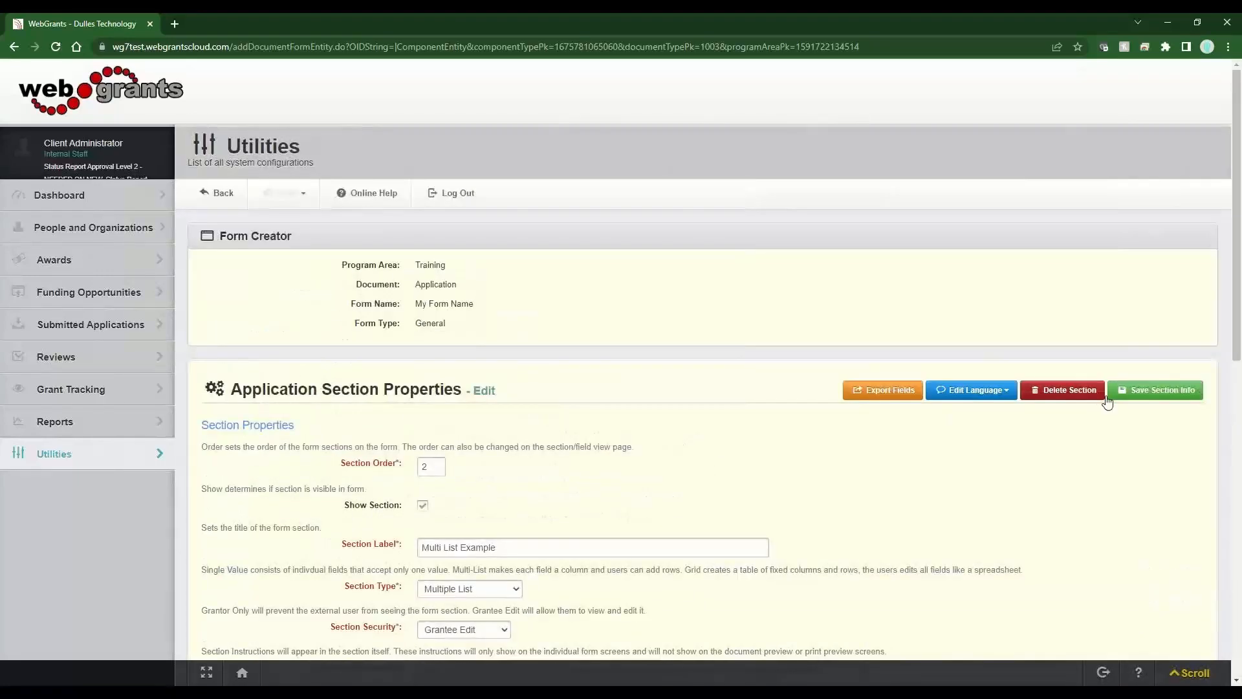
{"action": "left_click", "coordinate": [1159, 386]}
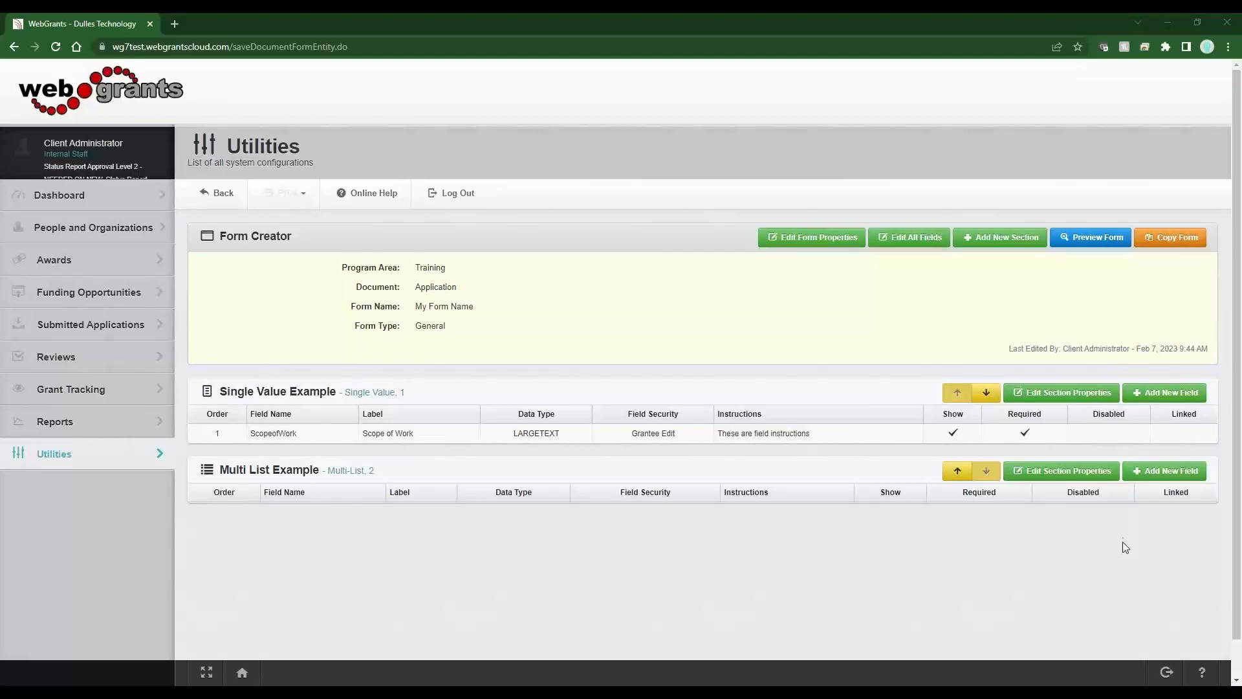
- Add a required Text Area - Small field 'Description of Activity' to Multi List Example
{"action": "left_click", "coordinate": [1188, 476]}
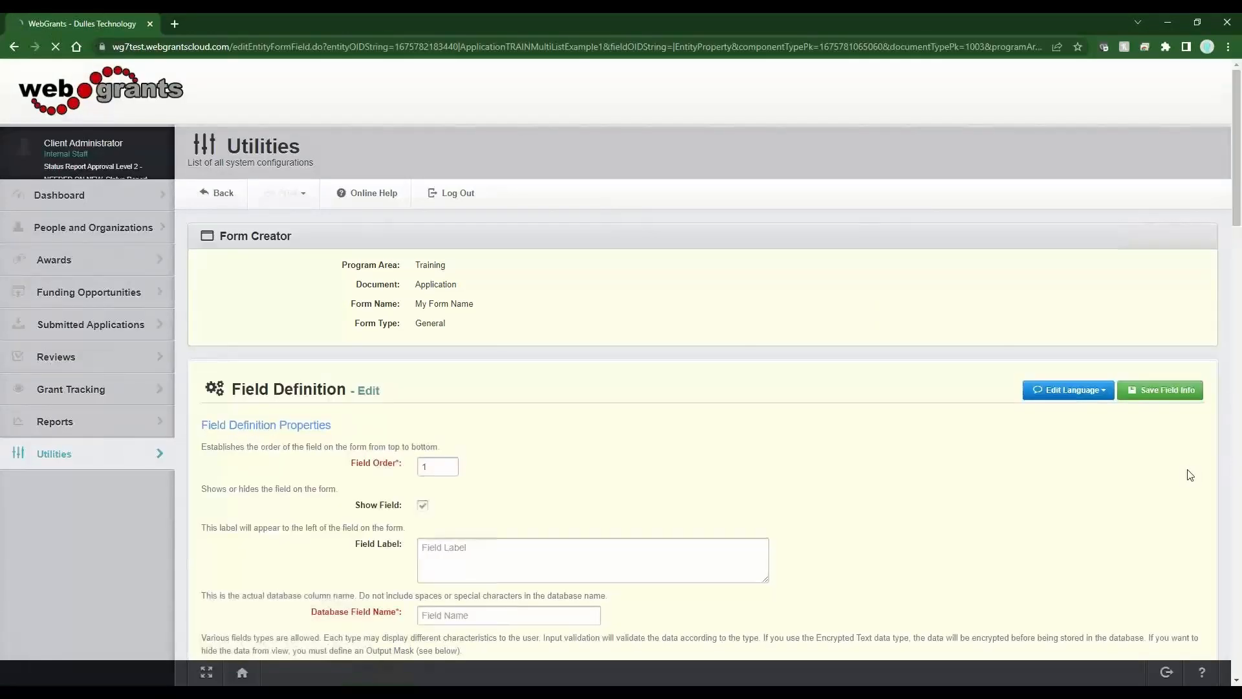
{"action": "scroll", "coordinate": [471, 447], "scroll_direction": "down", "scroll_amount": 3}
{"action": "left_click", "coordinate": [459, 397]}
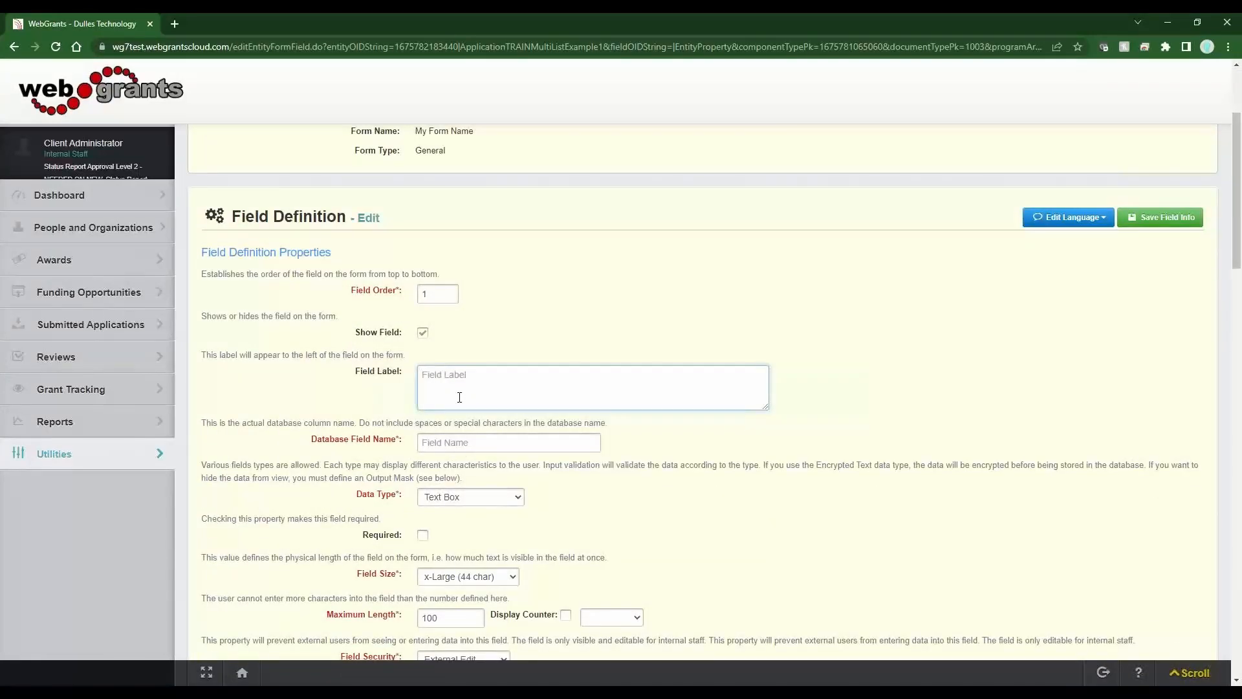
{"action": "type", "text": "Descr"}
{"action": "type", "text": "ipio"}
{"action": "type", "text": "tion of A"}
{"action": "type", "text": "ctivity"}
{"action": "key", "text": "Tab"}
{"action": "key", "text": "Tab"}
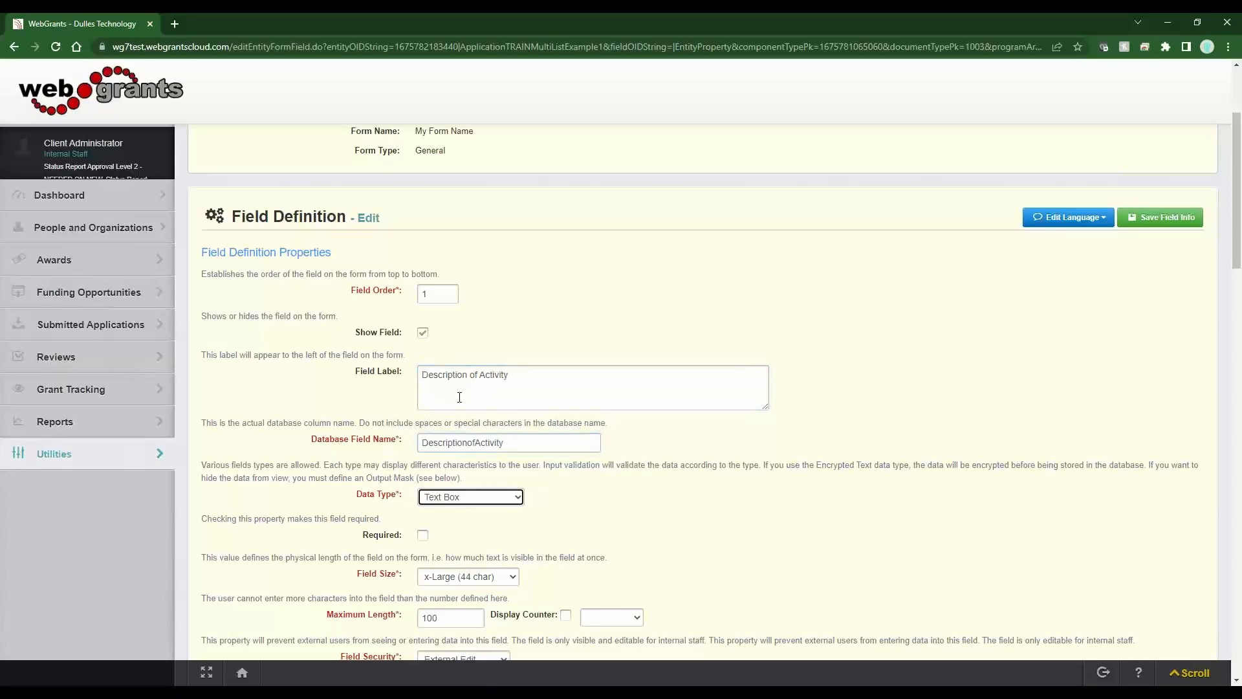
{"action": "left_click", "coordinate": [480, 506]}
{"action": "left_click", "coordinate": [480, 274]}
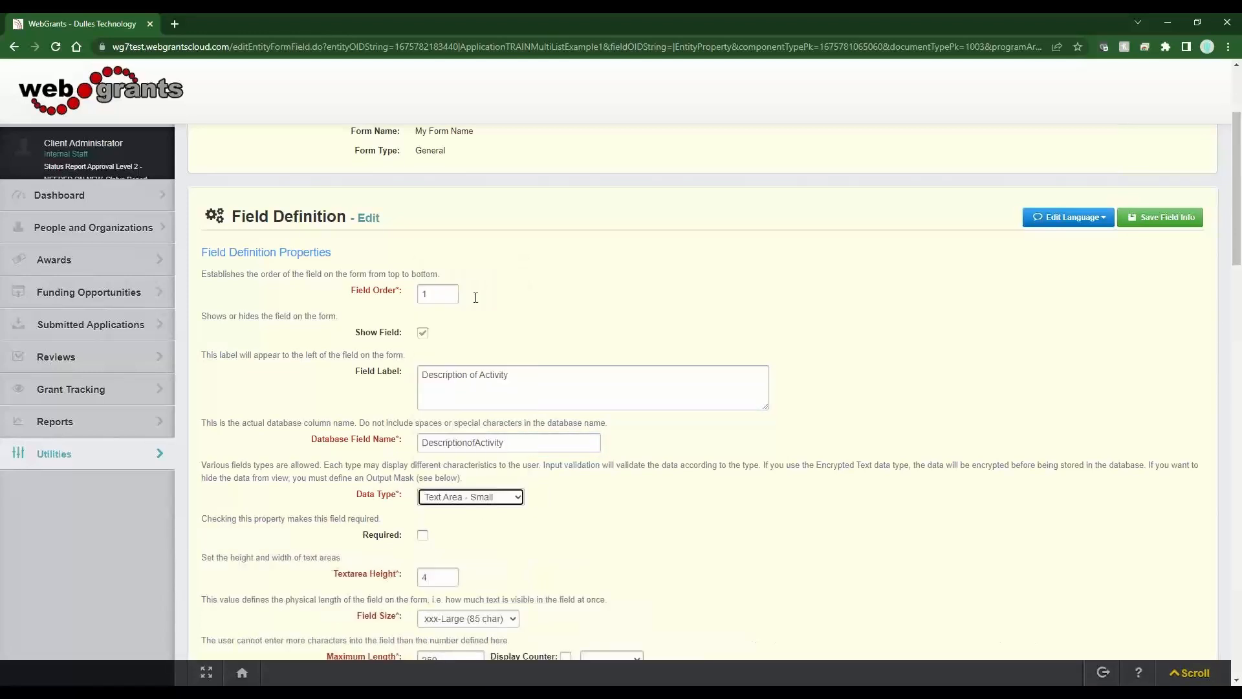
{"action": "left_click", "coordinate": [423, 535]}
{"action": "left_click", "coordinate": [1159, 220]}
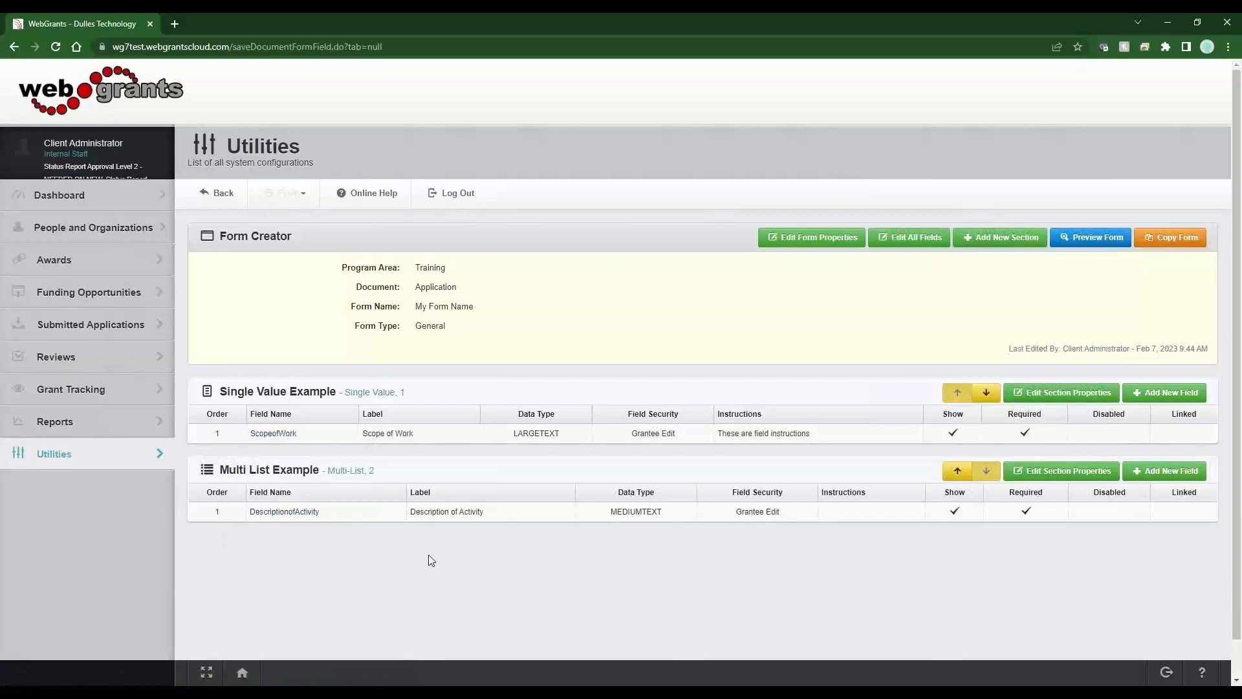
{"action": "left_click", "coordinate": [1186, 471]}
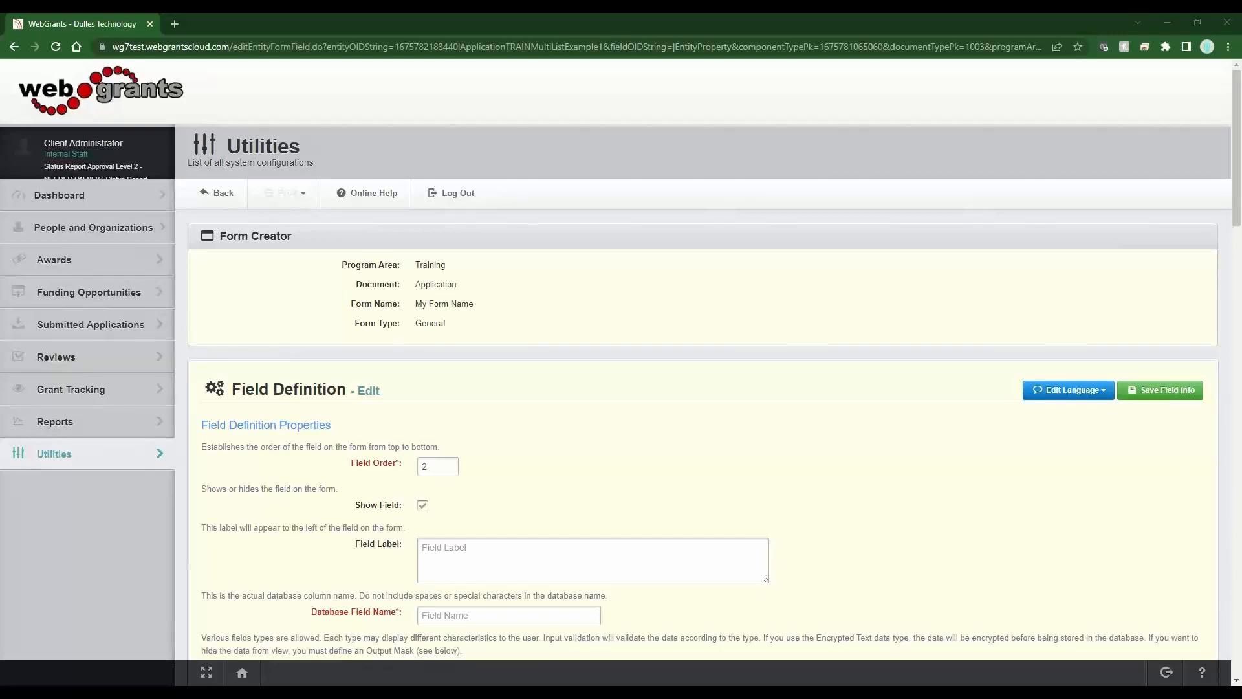
- Add a required Date field labelled 'Estimated Completion Date' and save it
{"action": "left_click", "coordinate": [602, 561]}
{"action": "type", "text": "Estimated Completion Date"}
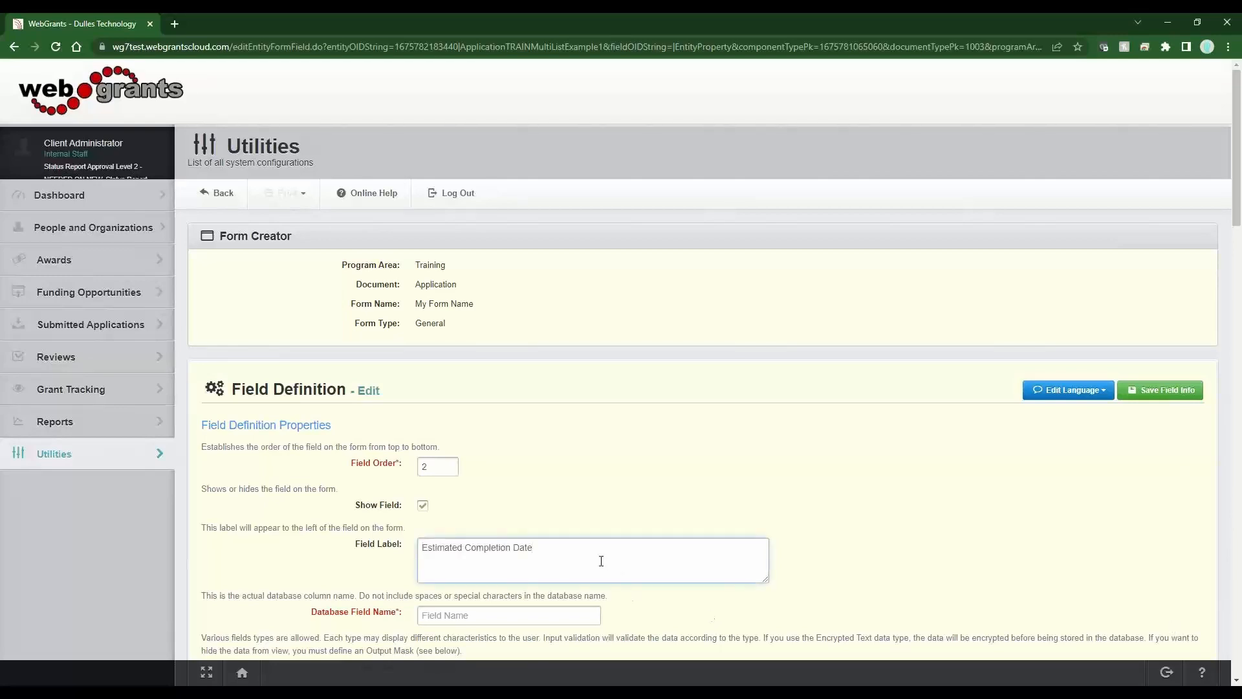
{"action": "key", "text": "Tab"}
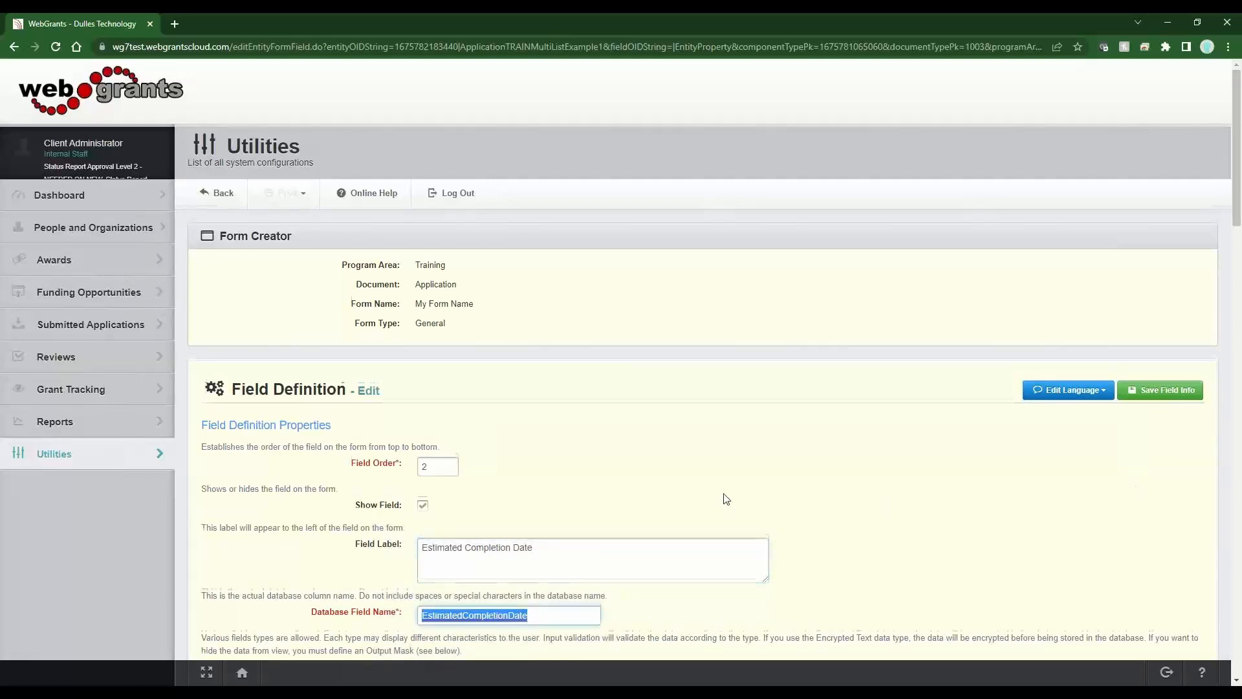
{"action": "scroll", "coordinate": [721, 501], "scroll_direction": "down", "scroll_amount": 3}
{"action": "key", "text": "Tab"}
{"action": "key", "text": "d"}
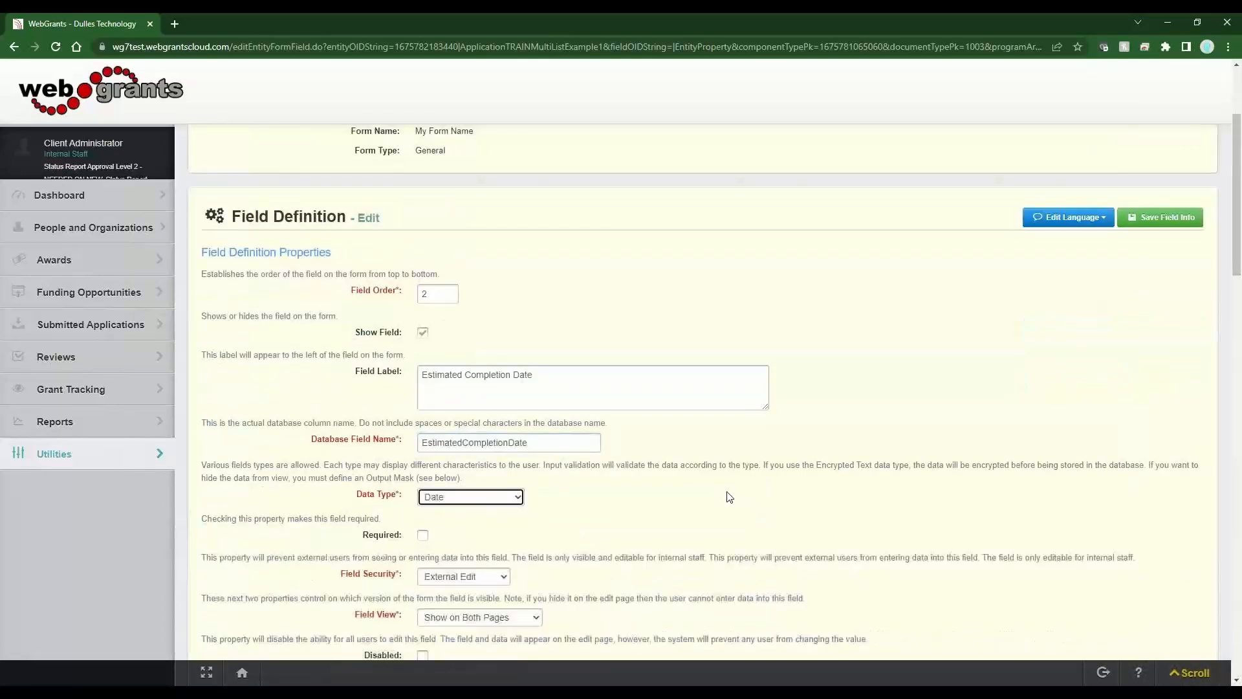
{"action": "left_click", "coordinate": [422, 535]}
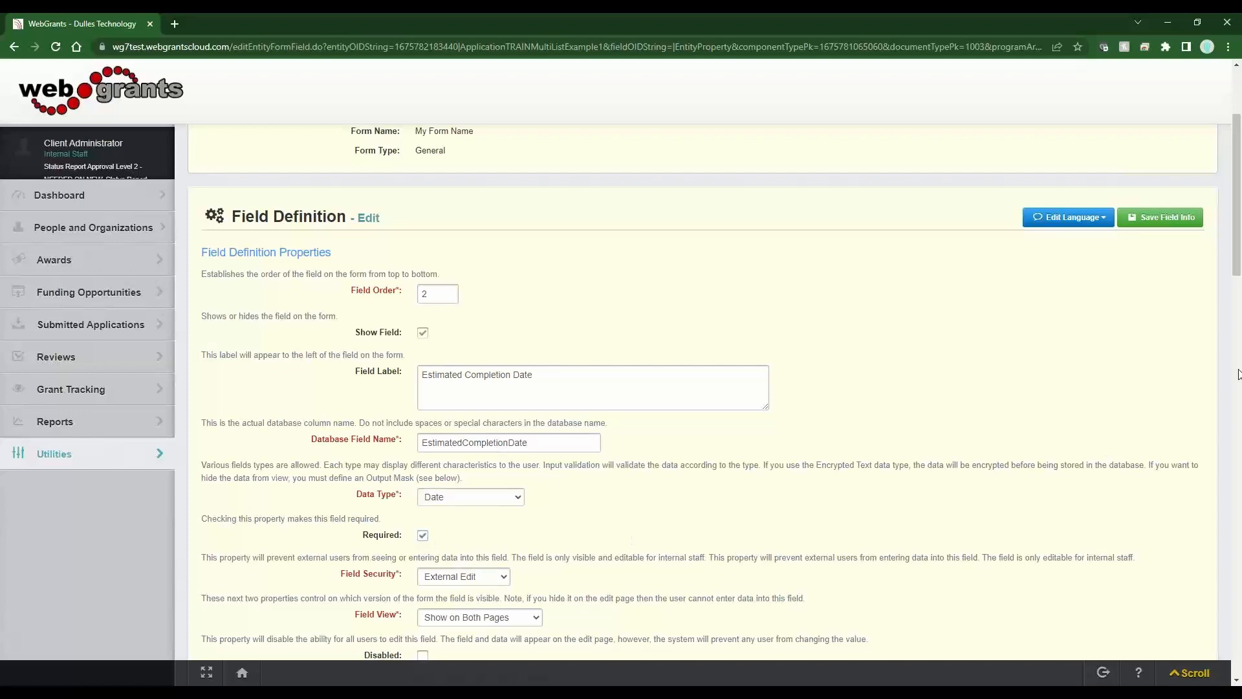
{"action": "left_click", "coordinate": [1147, 224]}
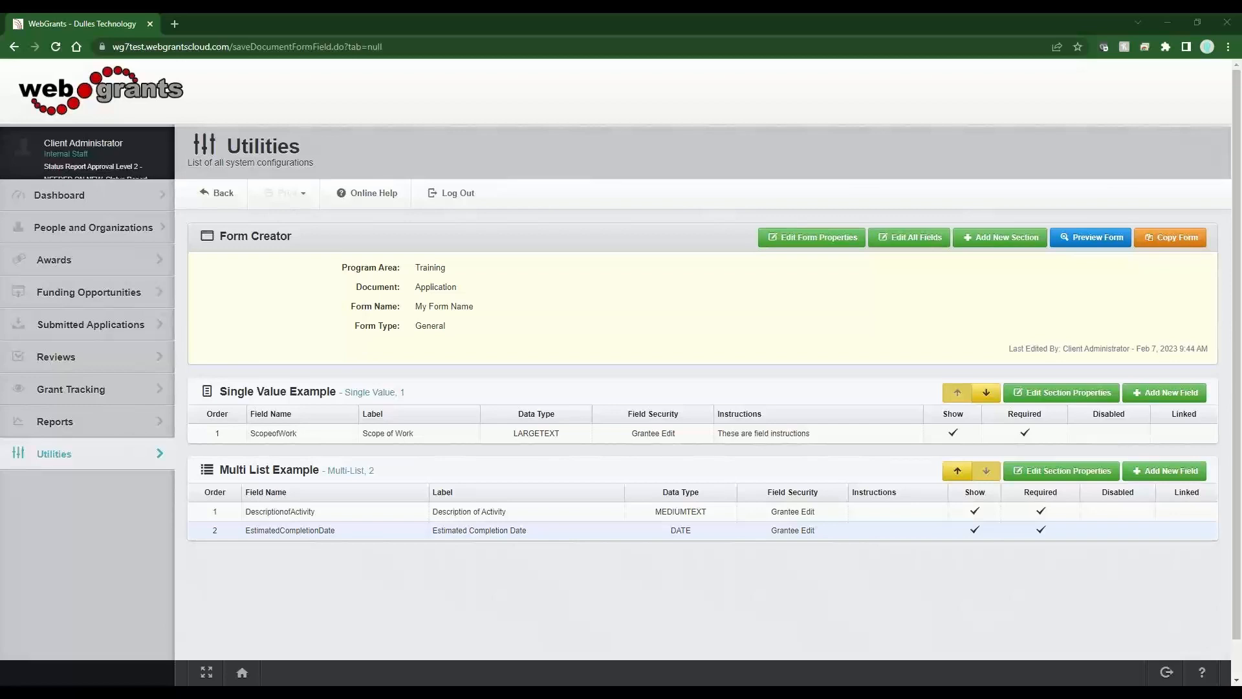
- Create a new Grid section with instructions saying its rows are static
{"action": "left_click", "coordinate": [1001, 237]}
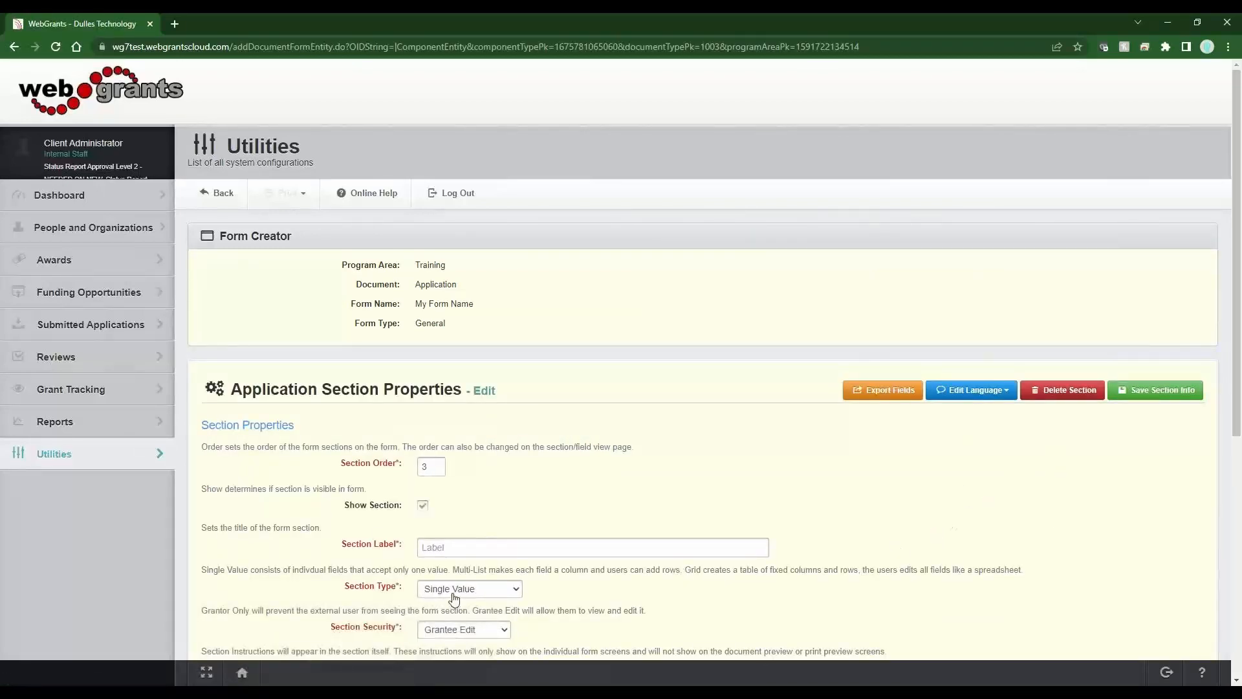
{"action": "left_click", "coordinate": [454, 590]}
{"action": "left_click", "coordinate": [452, 627]}
{"action": "scroll", "coordinate": [920, 477], "scroll_direction": "down", "scroll_amount": 5}
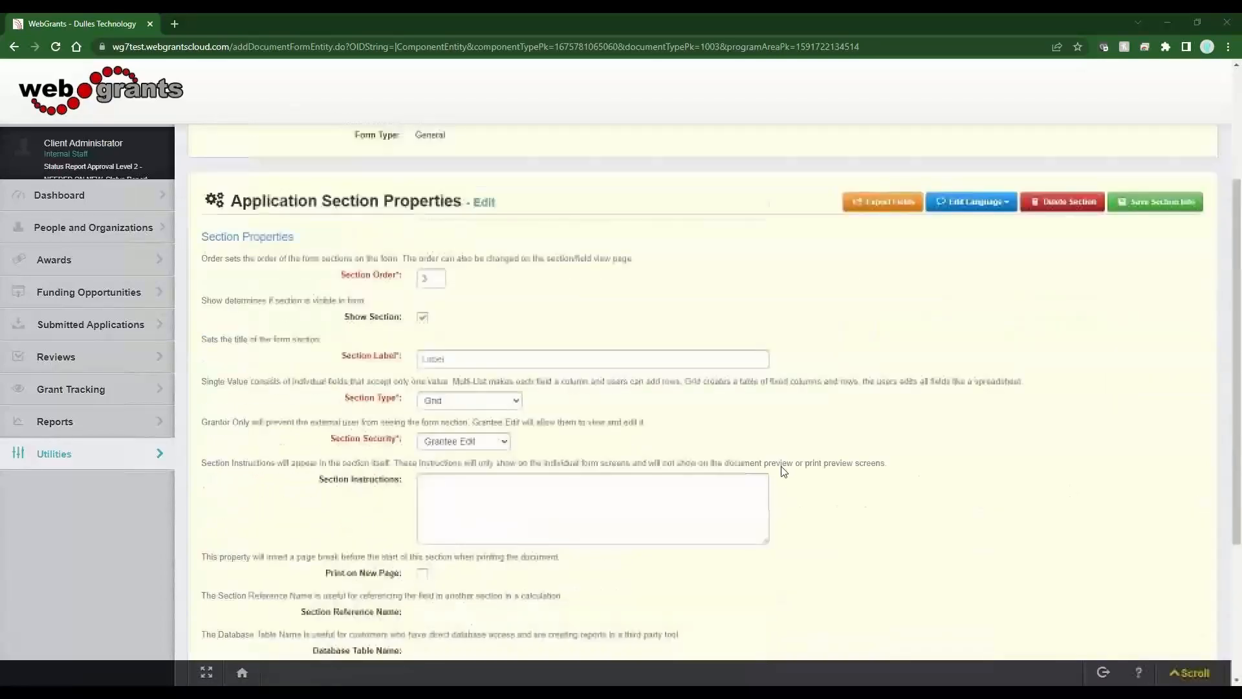
{"action": "left_click", "coordinate": [493, 365]}
{"action": "type", "text": "Use a grid section when you need to \"rows\" to be static (not user defined)."}
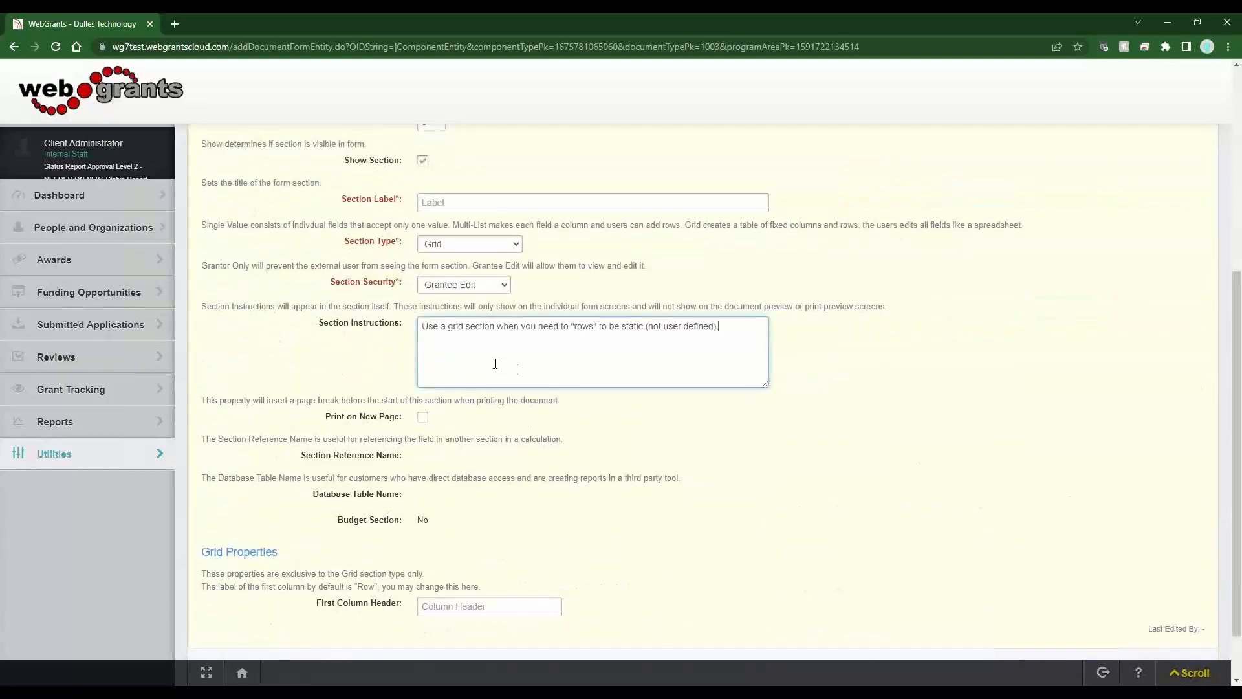
{"action": "key", "text": "alt+Tab"}
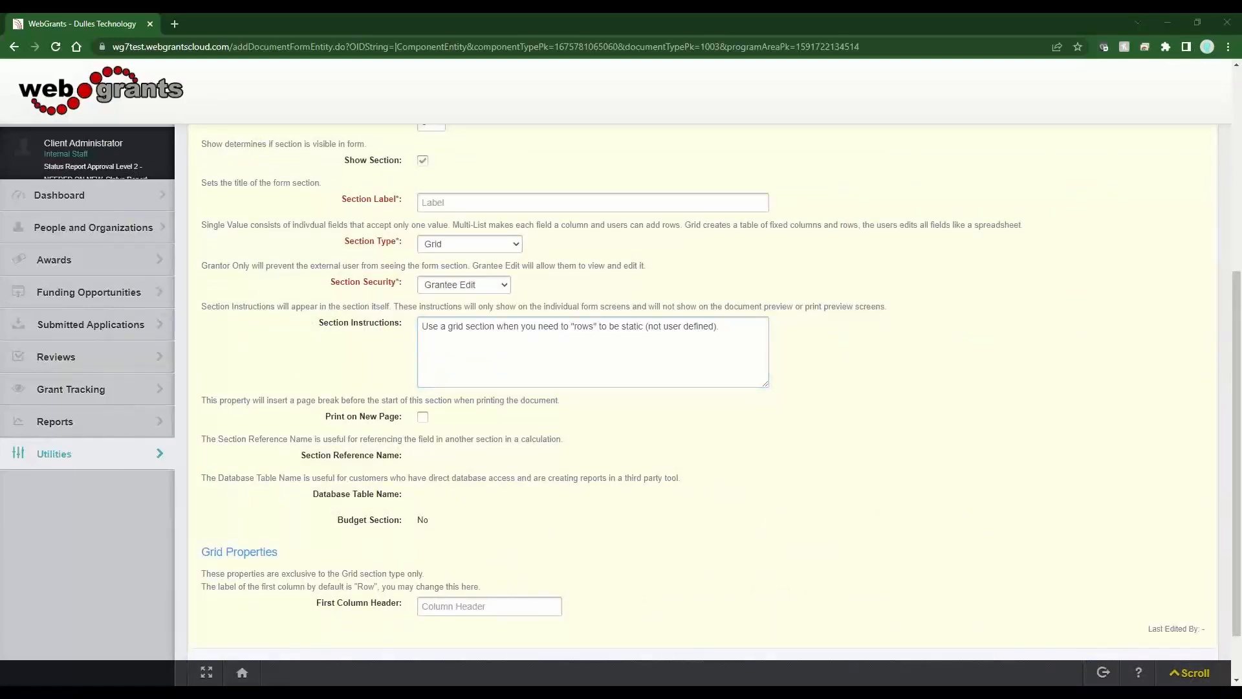
- Label the section 'Grid Example' and save it
{"action": "left_click", "coordinate": [530, 203]}
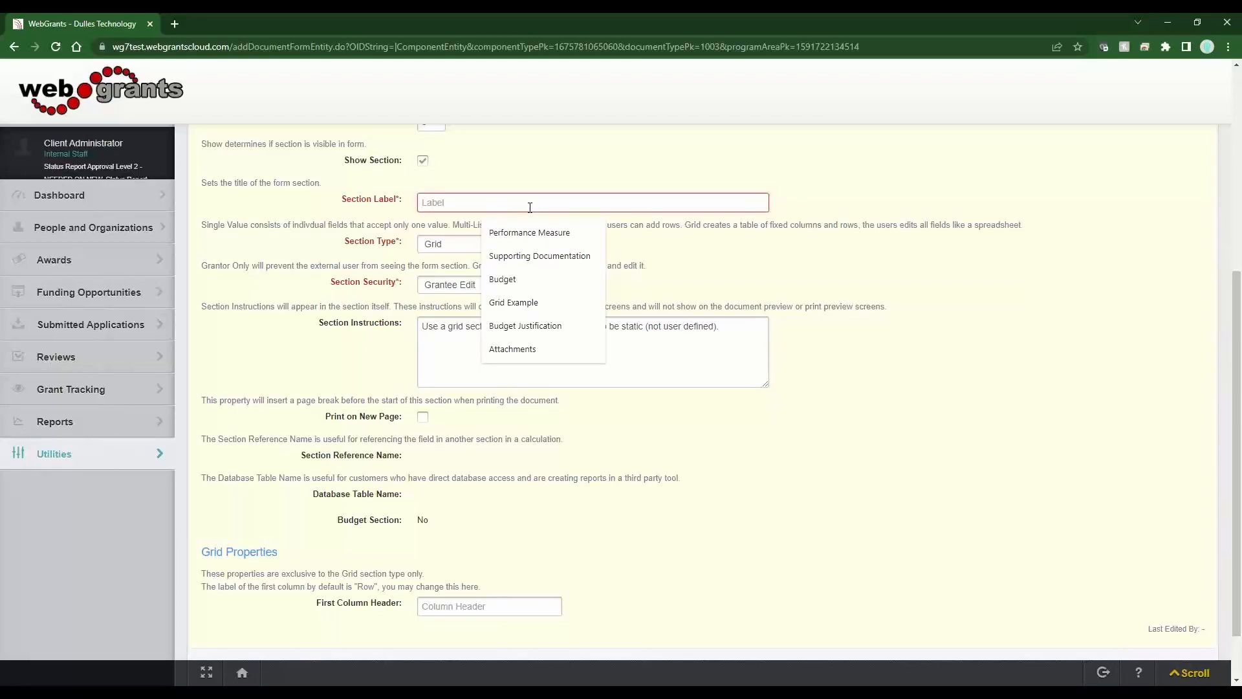
{"action": "type", "text": "Grid Example"}
{"action": "left_click", "coordinate": [821, 498]}
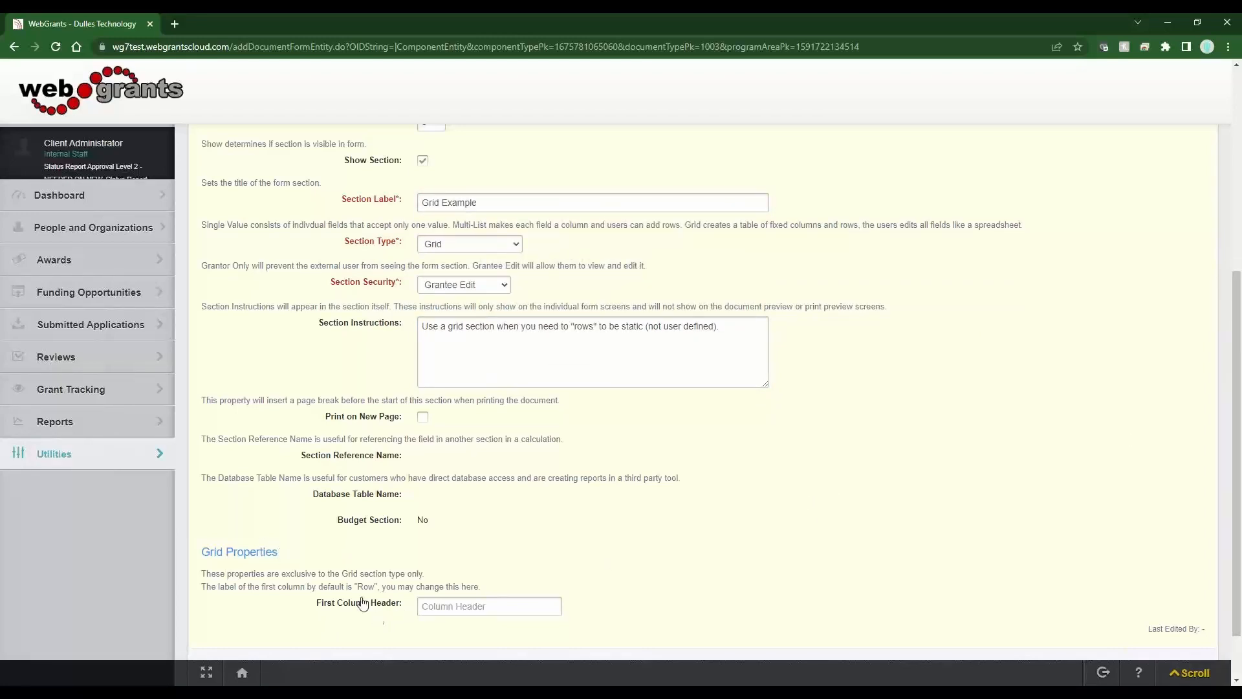
{"action": "left_click_drag", "start_coordinate": [356, 587], "coordinate": [374, 587]}
{"action": "left_click", "coordinate": [496, 578]}
{"action": "scroll", "coordinate": [934, 572], "scroll_direction": "up", "scroll_amount": 5}
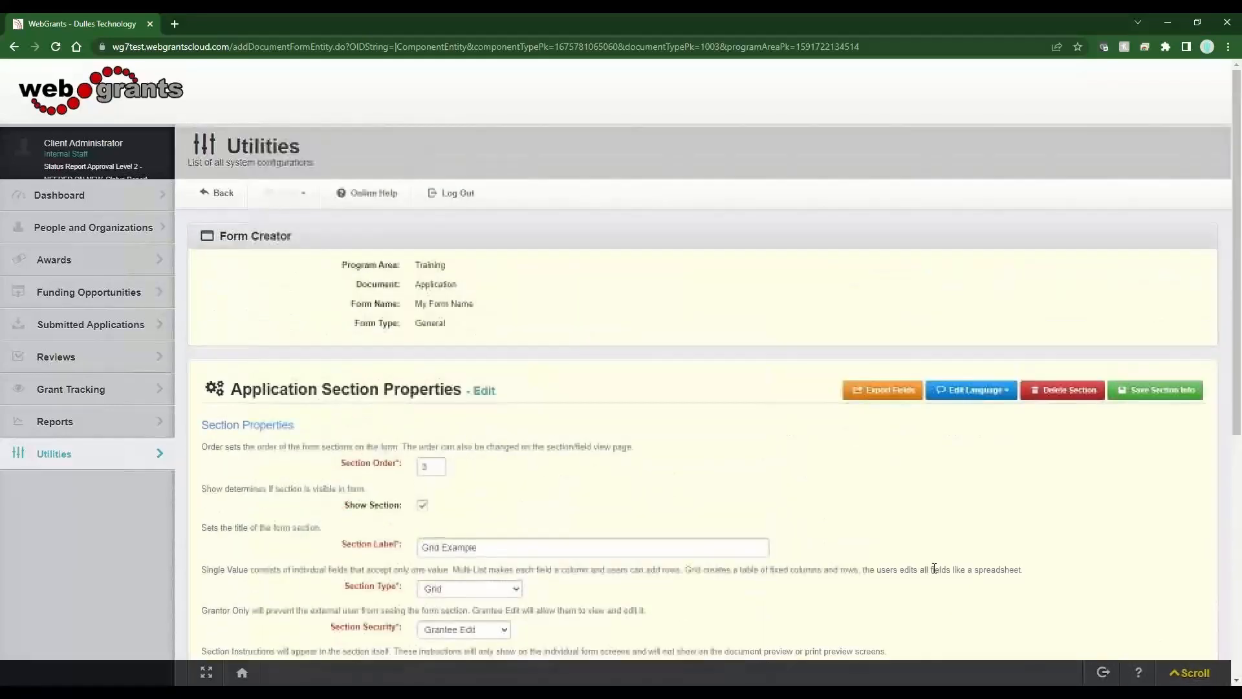
{"action": "left_click", "coordinate": [1168, 392]}
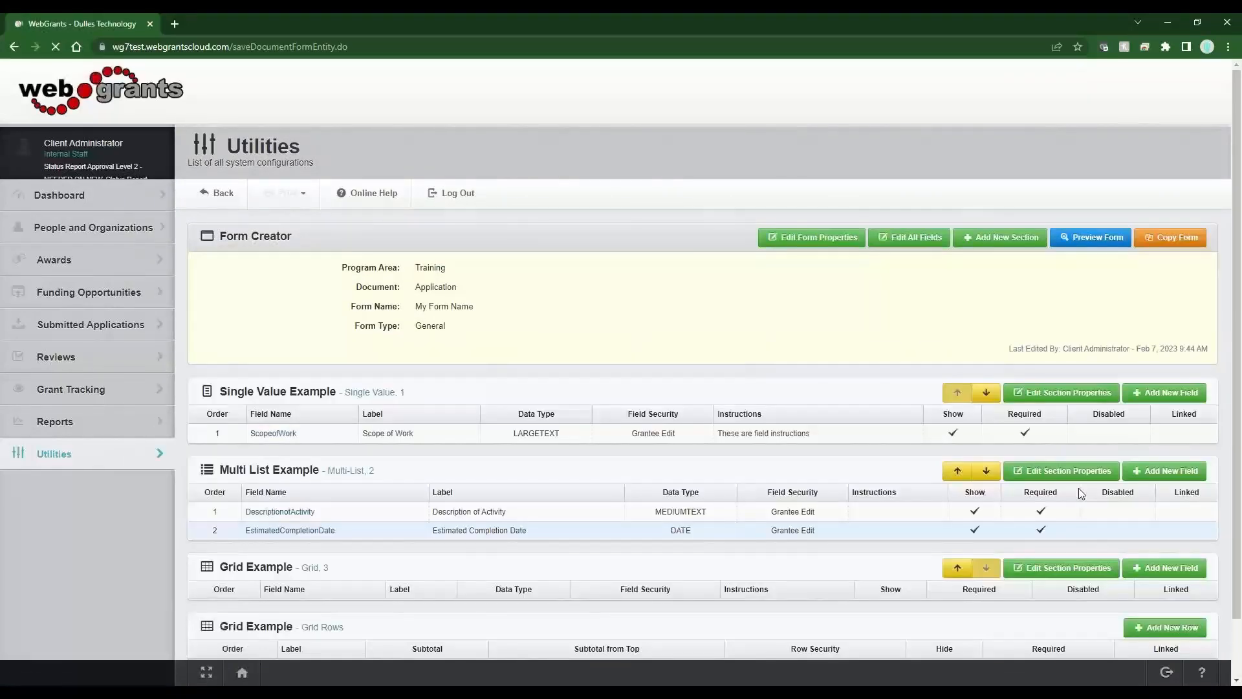
- Review the three sections' field tables and the empty Grid Rows table
{"action": "scroll", "coordinate": [1078, 491], "scroll_direction": "down", "scroll_amount": 2}
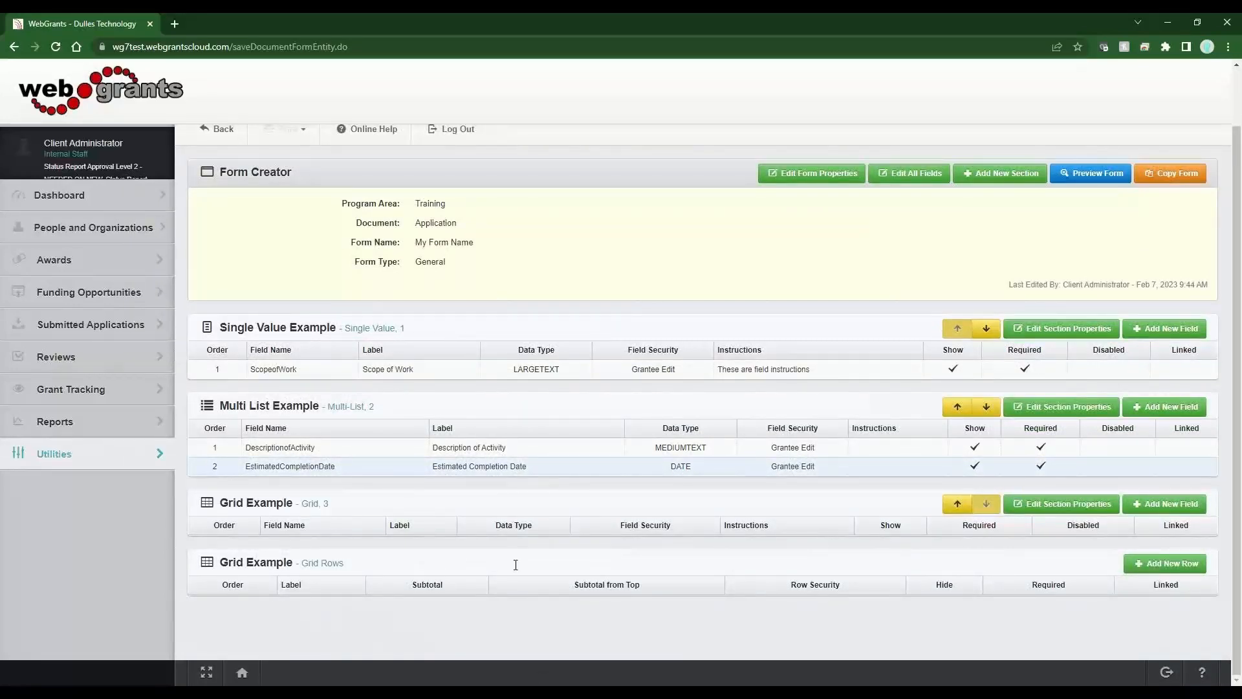
{"action": "left_click_drag", "start_coordinate": [260, 334], "coordinate": [322, 323]}
{"action": "left_click_drag", "start_coordinate": [241, 404], "coordinate": [320, 407]}
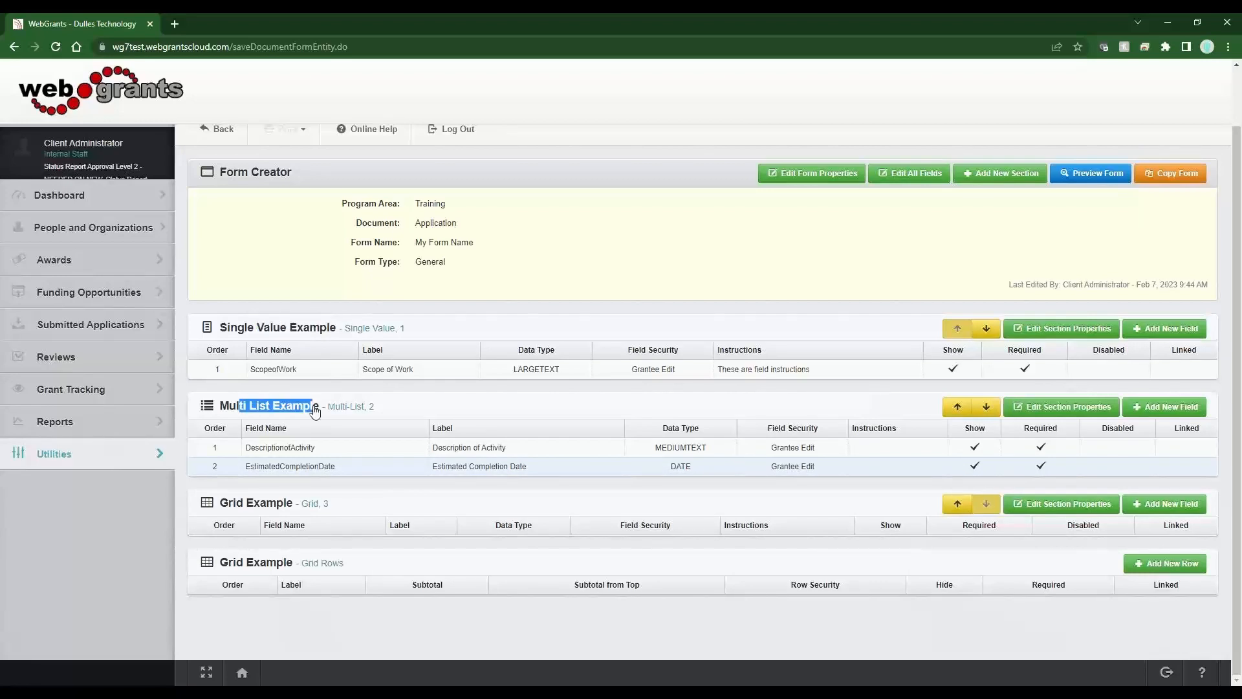
{"action": "left_click", "coordinate": [217, 354]}
{"action": "left_click_drag", "start_coordinate": [217, 354], "coordinate": [596, 332]}
{"action": "left_click_drag", "start_coordinate": [205, 428], "coordinate": [674, 407]}
{"action": "left_click", "coordinate": [675, 407]}
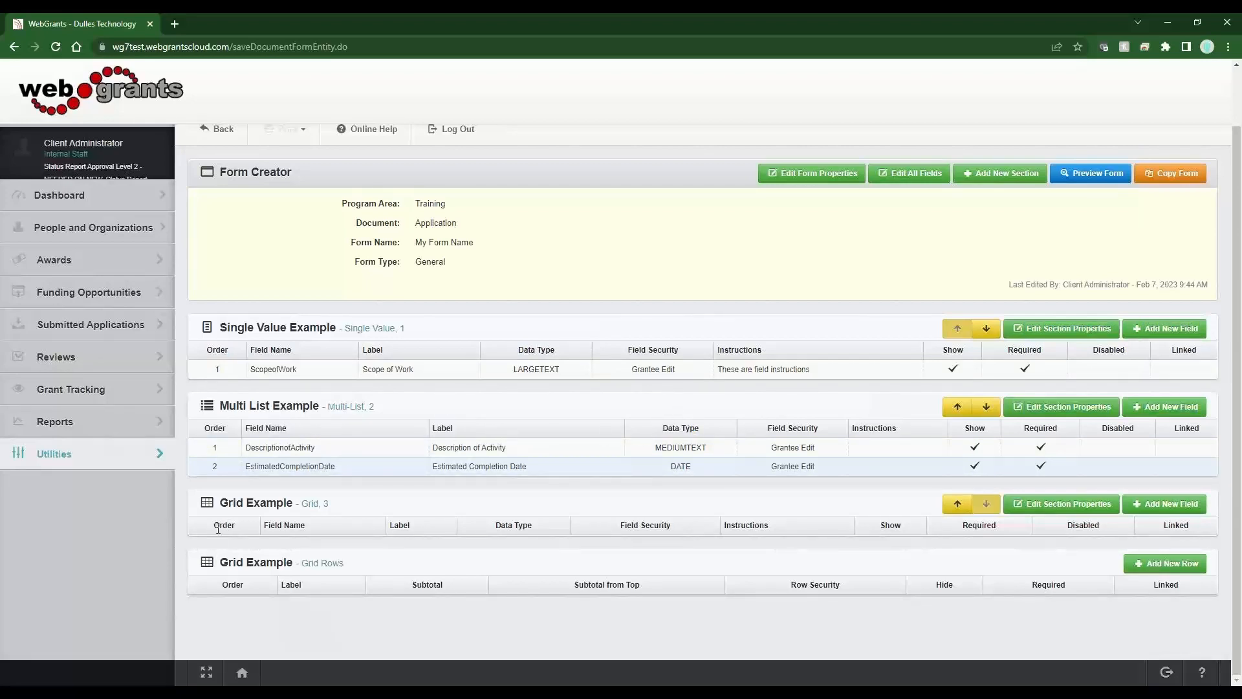
{"action": "left_click_drag", "start_coordinate": [211, 527], "coordinate": [220, 504]}
{"action": "left_click", "coordinate": [398, 502]}
{"action": "left_click_drag", "start_coordinate": [361, 563], "coordinate": [265, 562]}
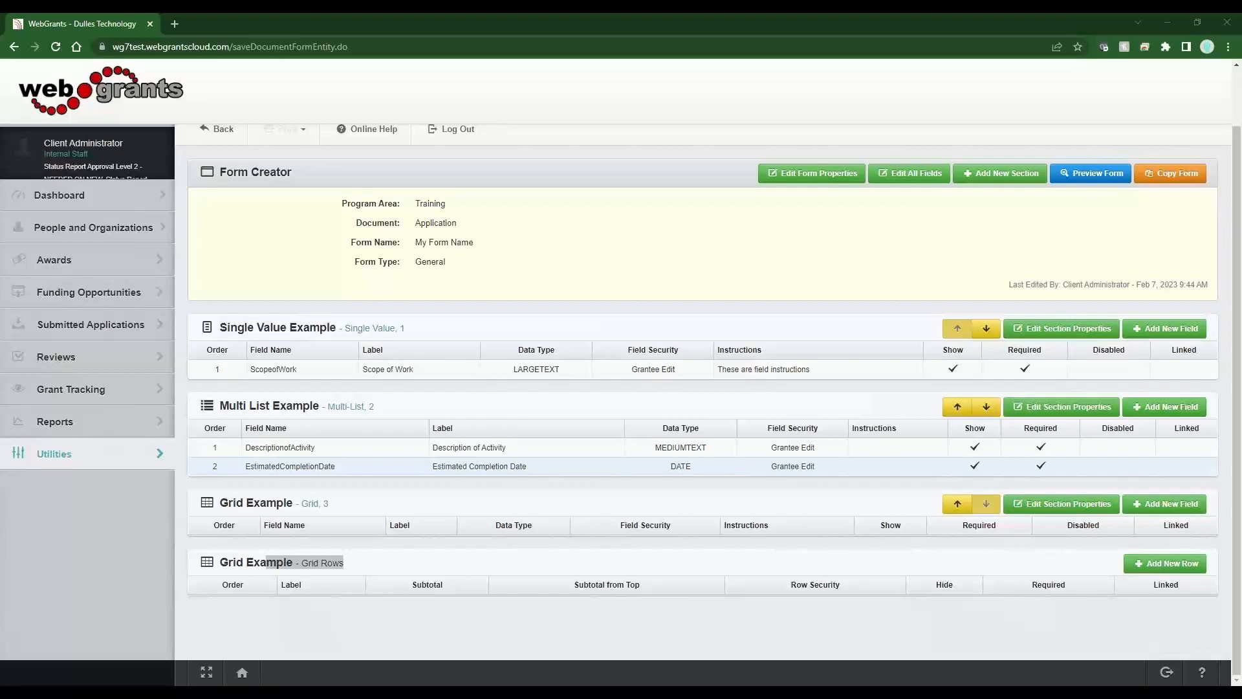
{"action": "left_click", "coordinate": [915, 548]}
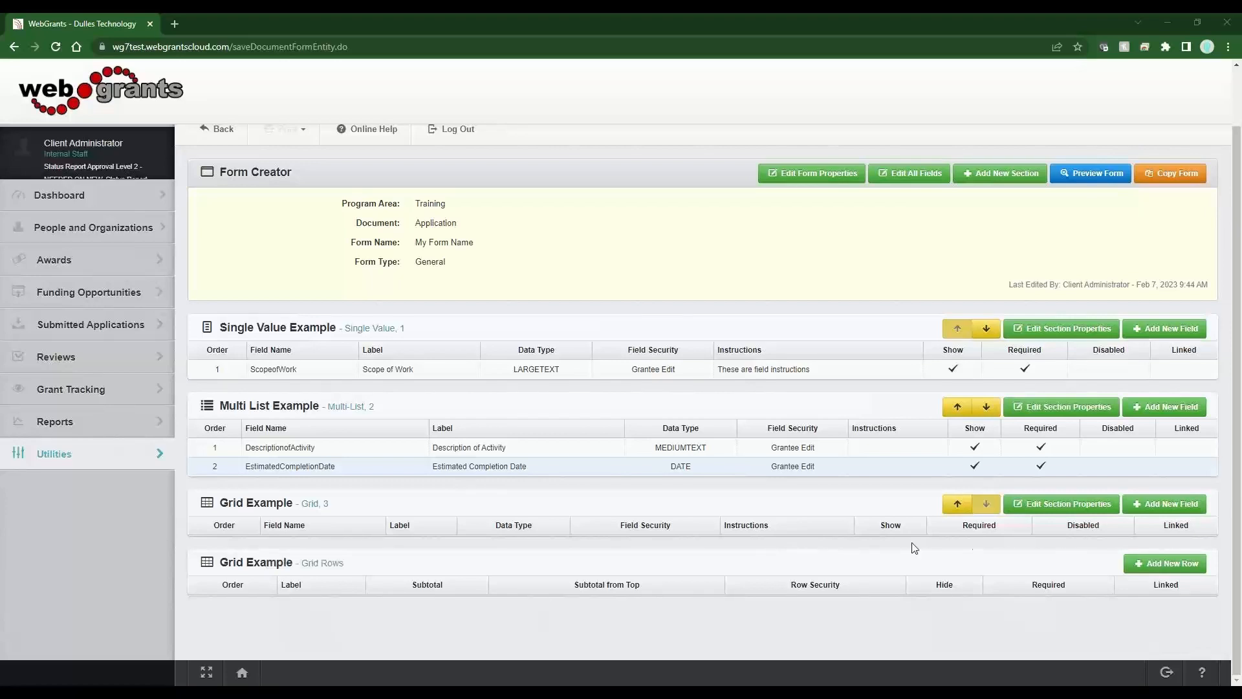
- Add a required Number - Integer field 'How Many Served' to Grid Example
{"action": "left_click", "coordinate": [1193, 509]}
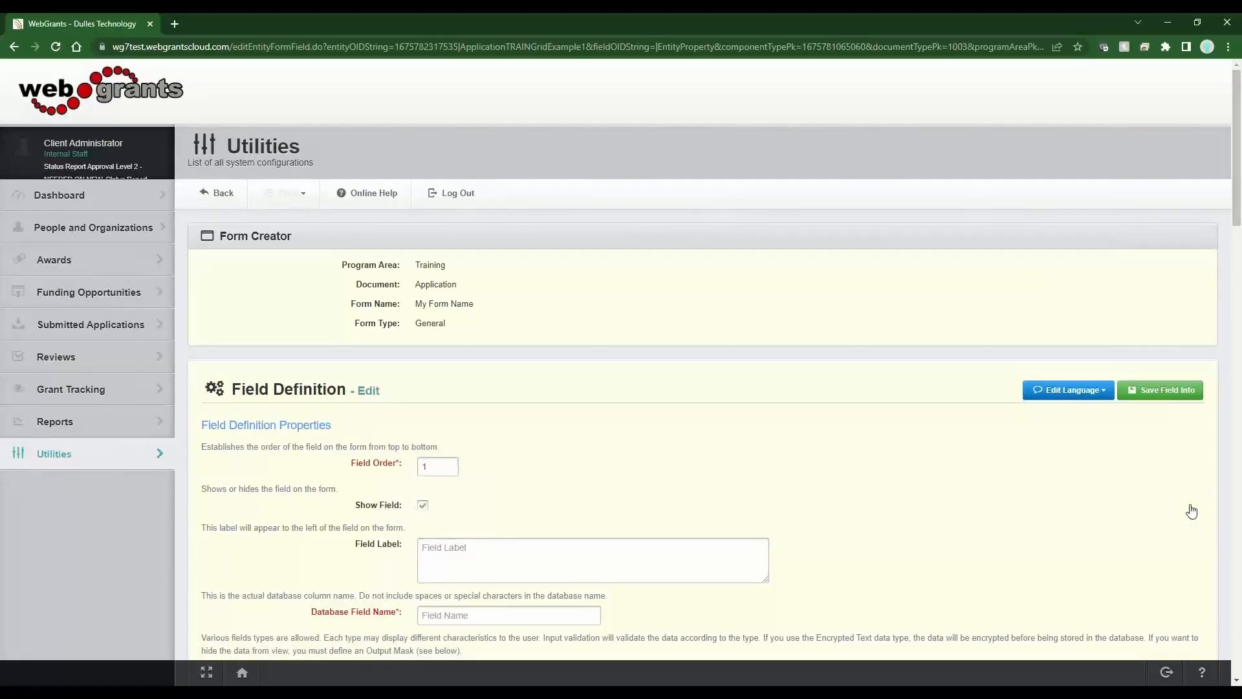
{"action": "left_click", "coordinate": [551, 575]}
{"action": "type", "text": "How"}
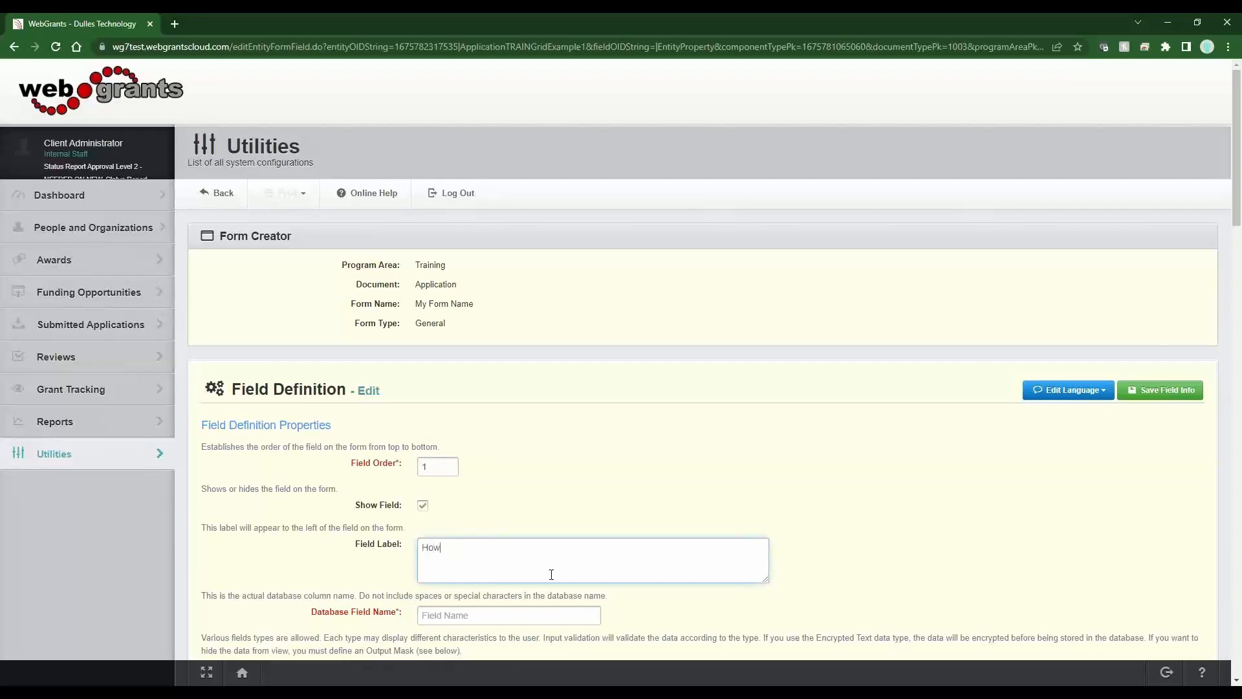
{"action": "type", "text": " Many Served"}
{"action": "key", "text": "Tab"}
{"action": "scroll", "coordinate": [574, 569], "scroll_direction": "down", "scroll_amount": 2}
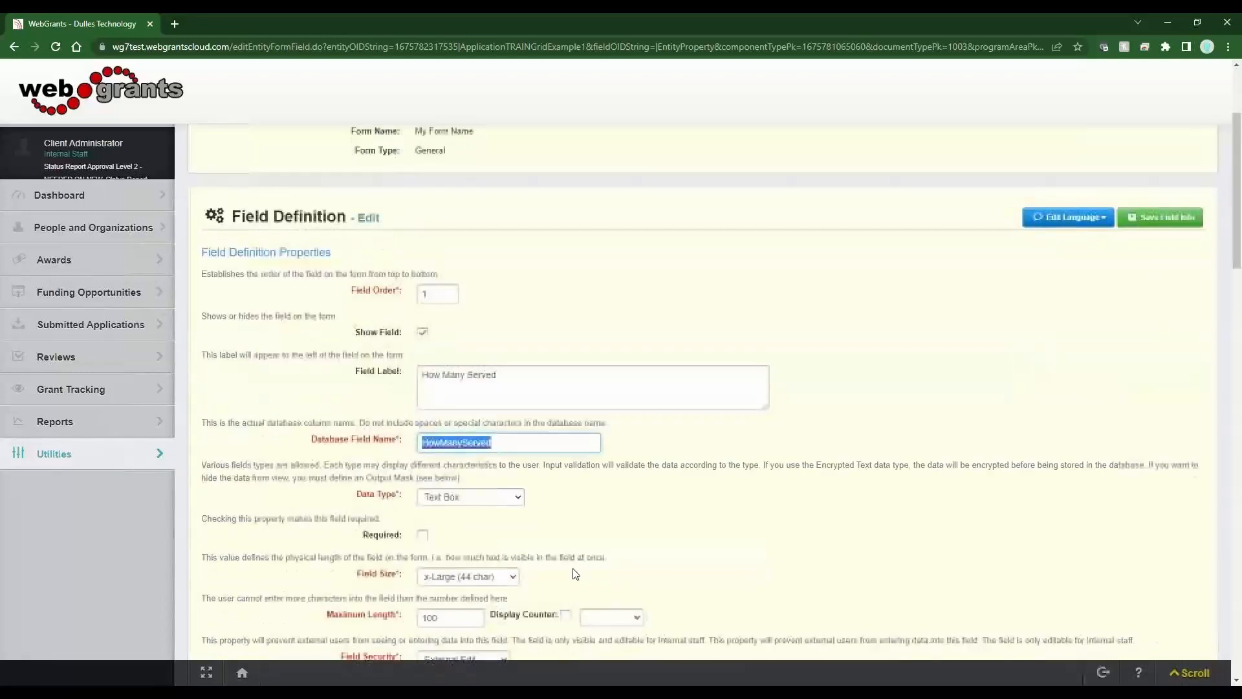
{"action": "key", "text": "Tab"}
{"action": "key", "text": "n"}
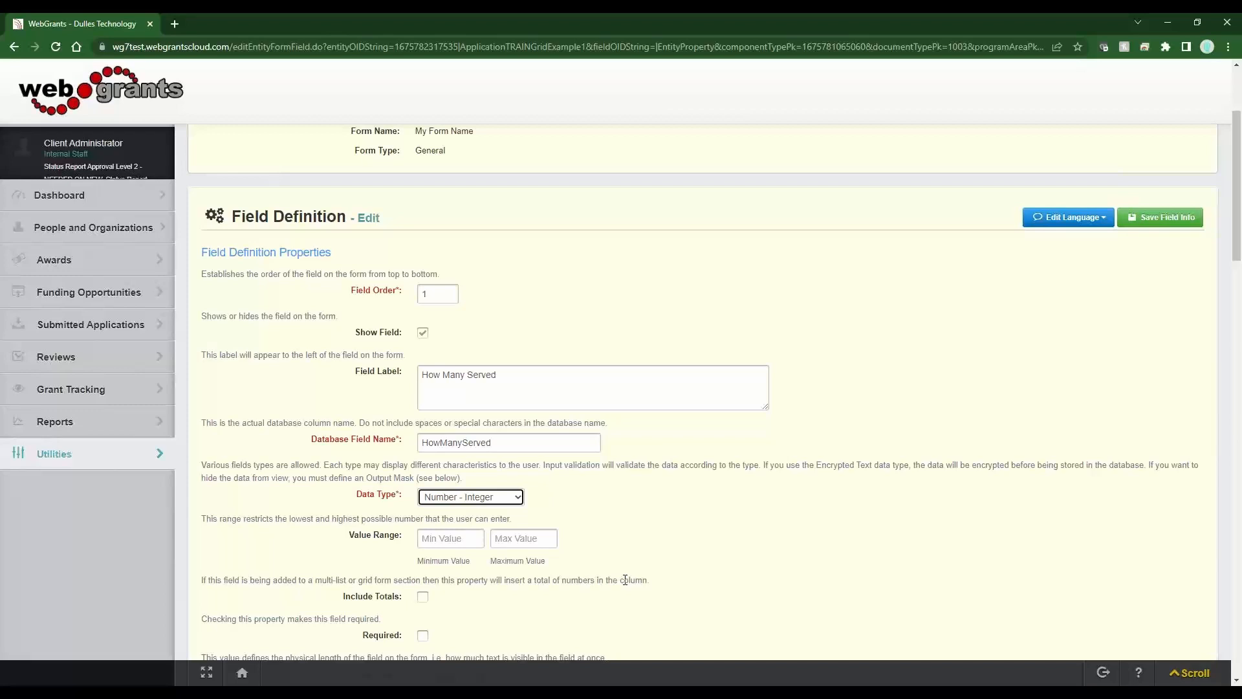
{"action": "left_click", "coordinate": [423, 635]}
- Enable Include Totals for How Many Served and save the field
{"action": "left_click_drag", "start_coordinate": [399, 537], "coordinate": [342, 538]}
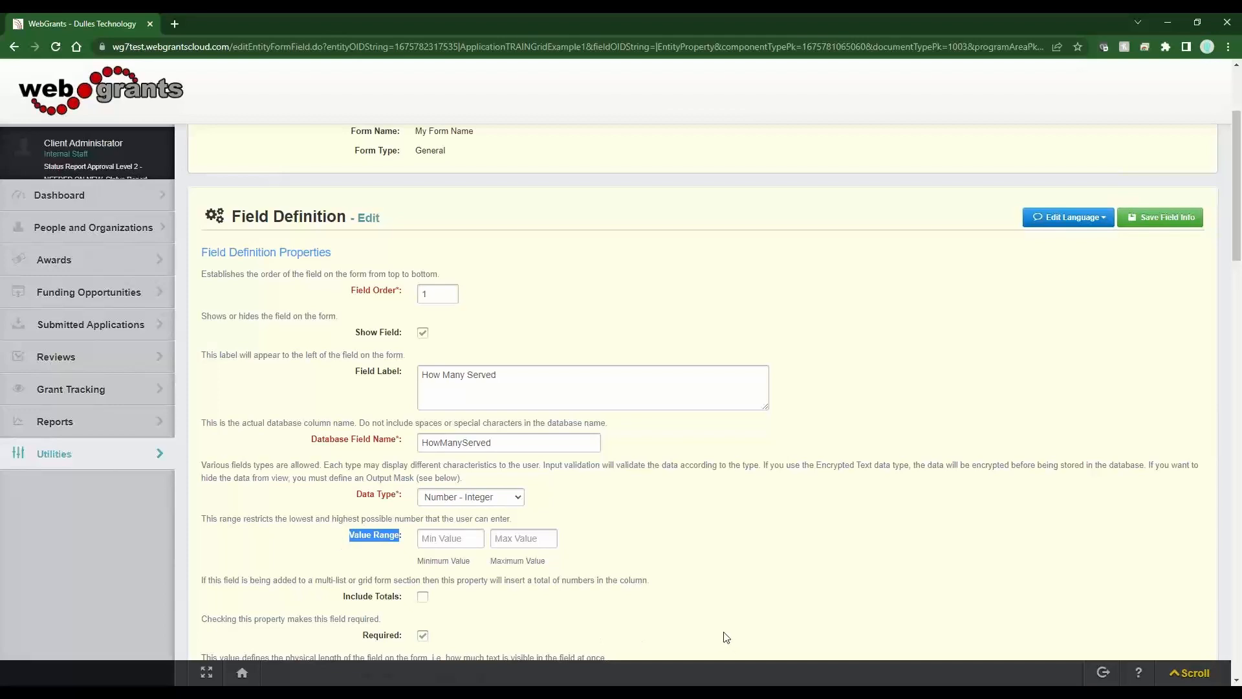
{"action": "left_click", "coordinate": [402, 602]}
{"action": "left_click_drag", "start_coordinate": [402, 601], "coordinate": [351, 601]}
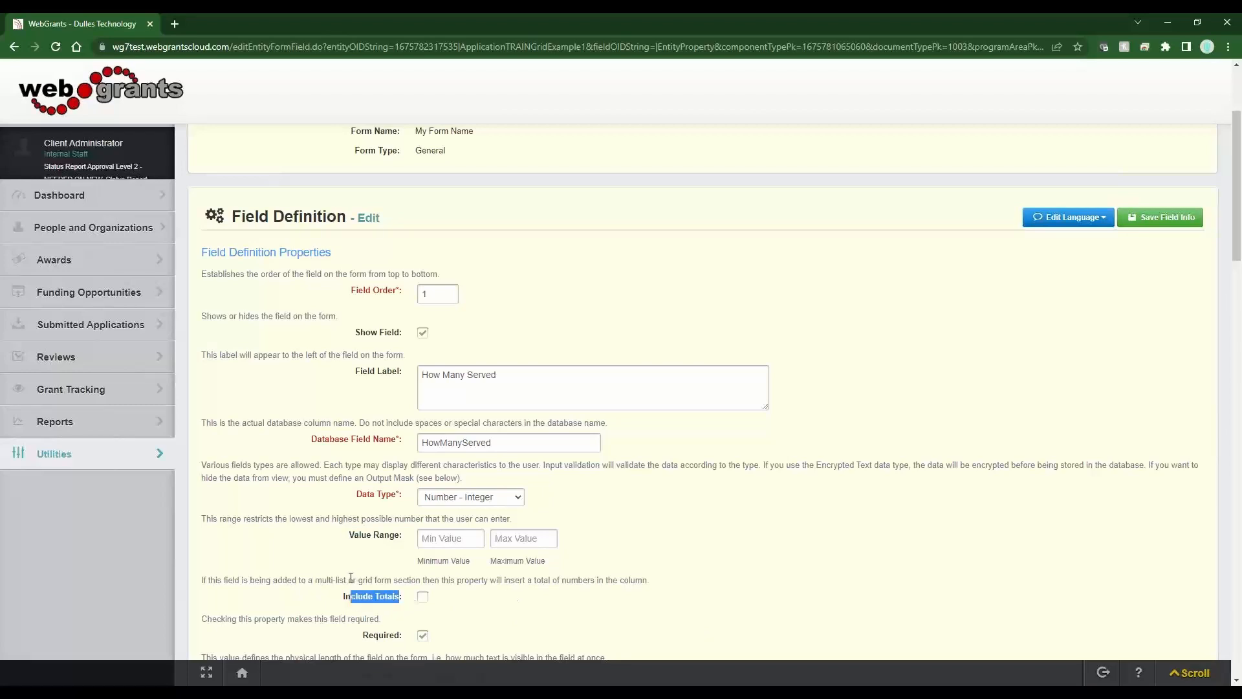
{"action": "left_click", "coordinate": [347, 581]}
{"action": "left_click_drag", "start_coordinate": [347, 581], "coordinate": [490, 581]}
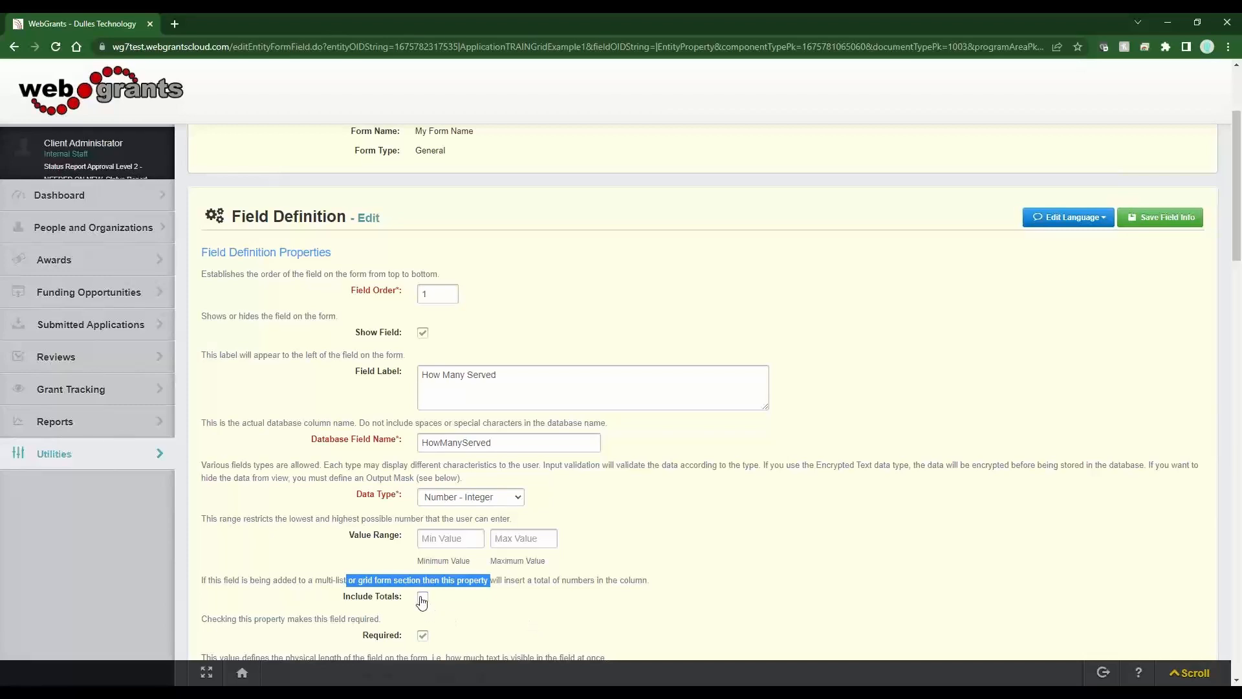
{"action": "left_click", "coordinate": [519, 617]}
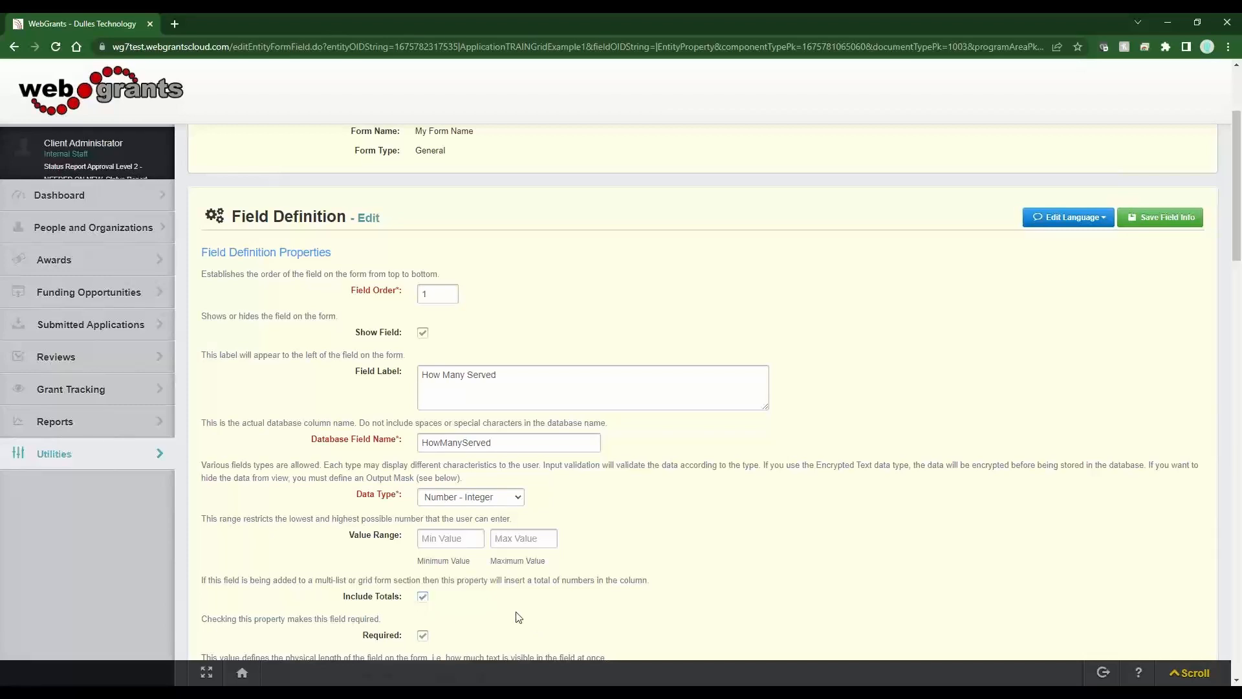
{"action": "left_click", "coordinate": [1191, 220]}
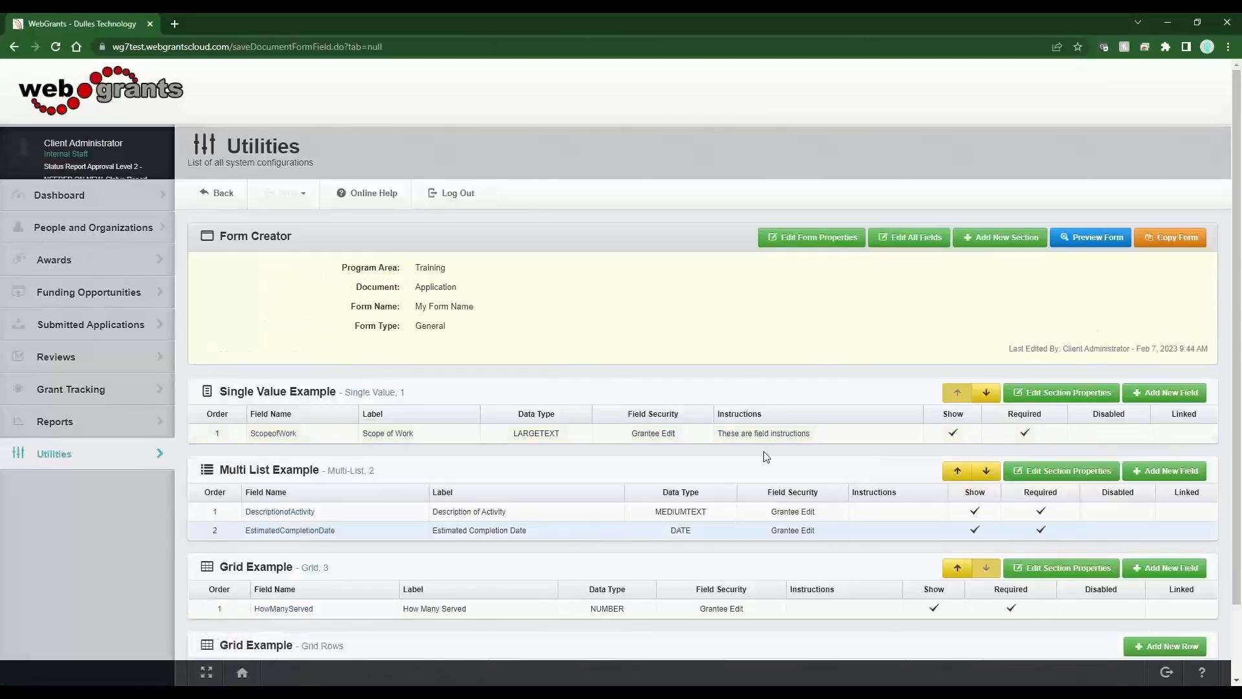
- Add grid rows '0-10 Years' and '11-20 Years'
{"action": "scroll", "coordinate": [766, 457], "scroll_direction": "down", "scroll_amount": 2}
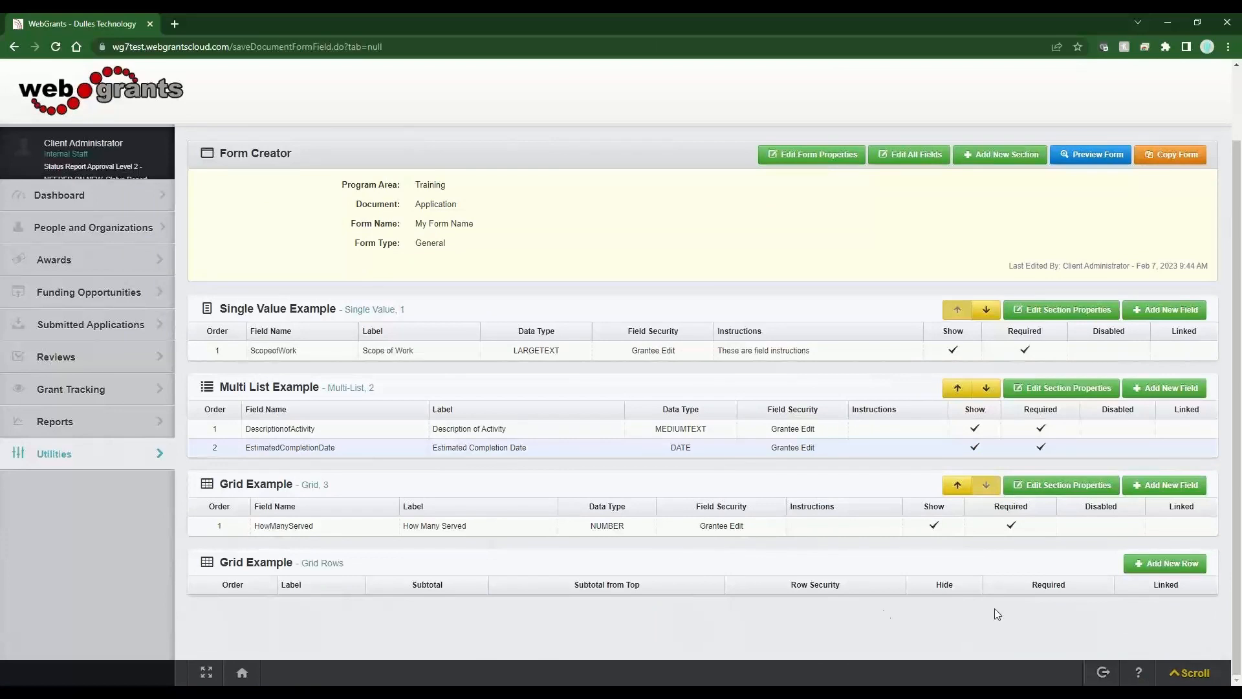
{"action": "left_click", "coordinate": [1164, 571]}
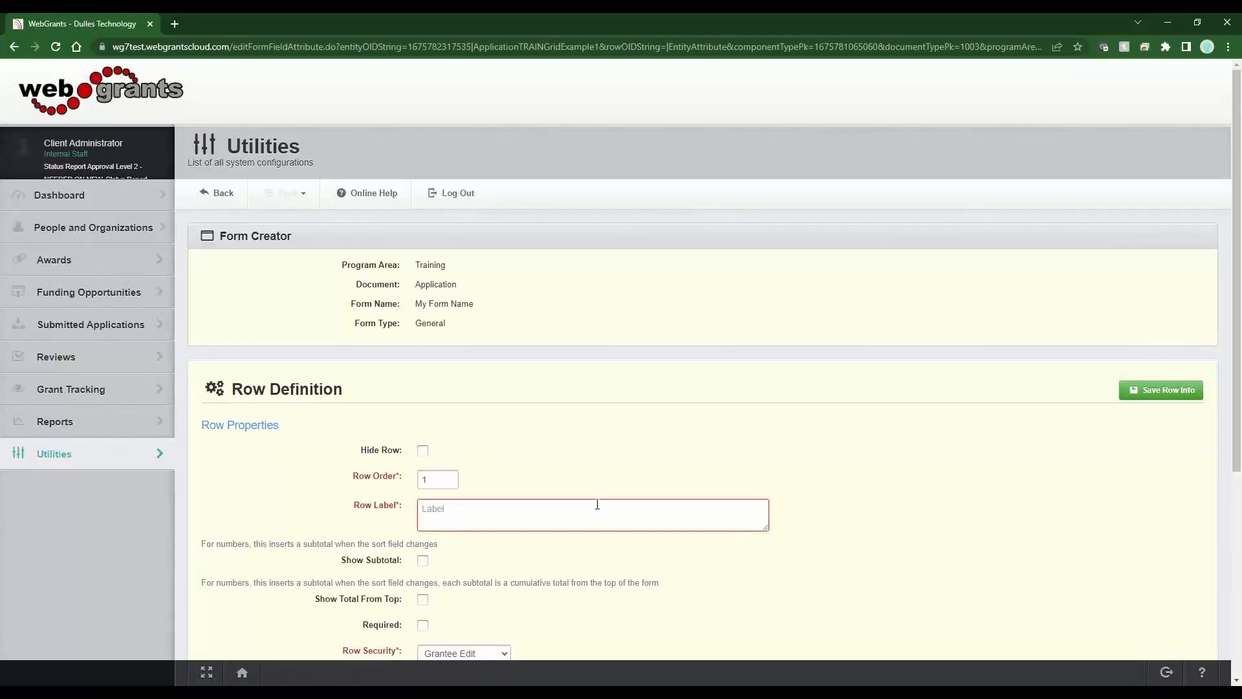
{"action": "type", "text": "0-10 Ye"}
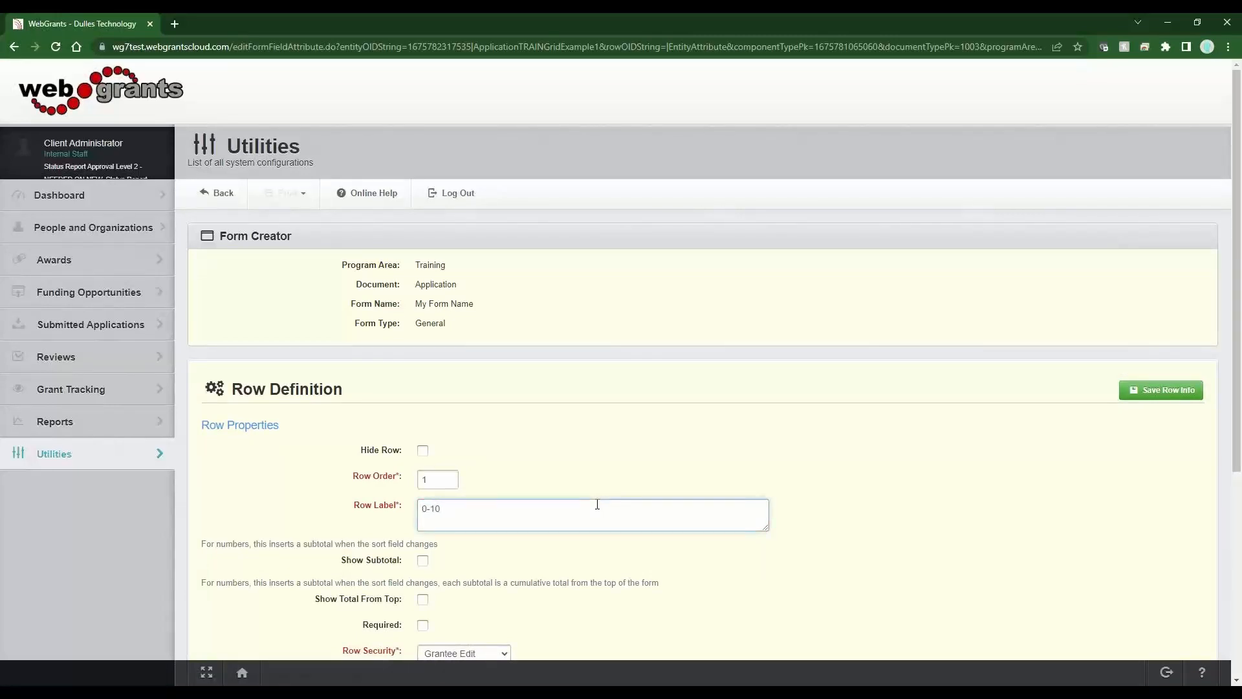
{"action": "type", "text": "ars"}
{"action": "left_click", "coordinate": [1168, 389]}
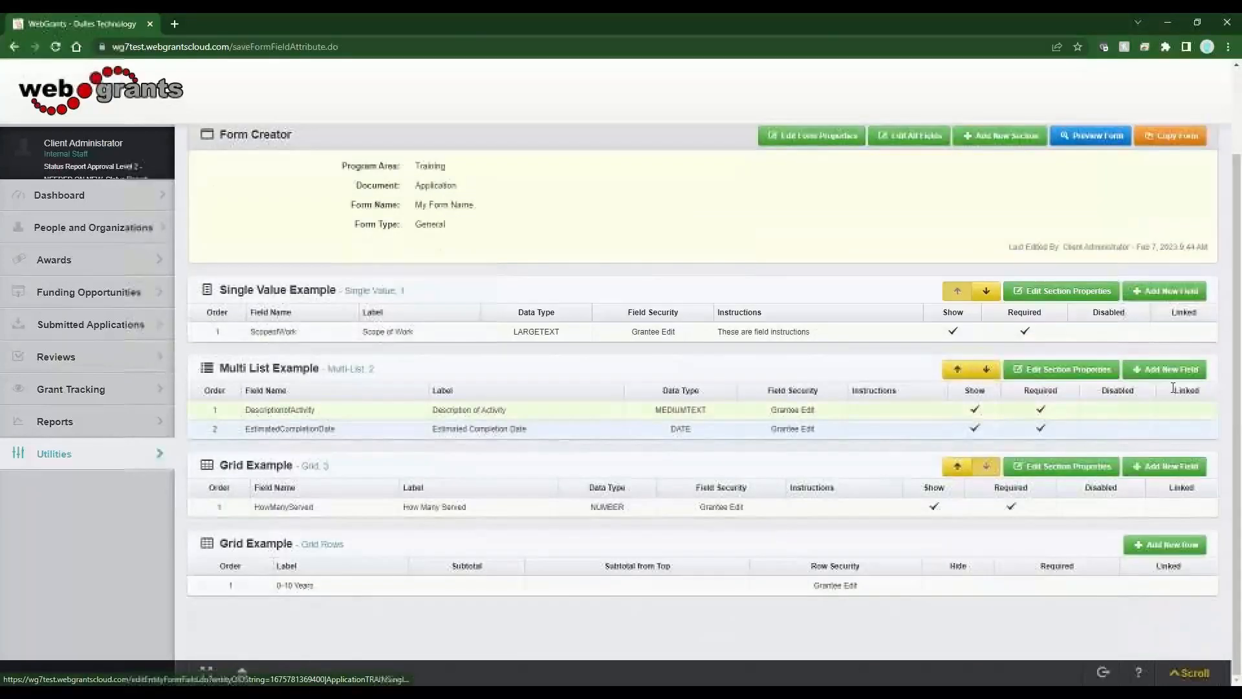
{"action": "left_click", "coordinate": [1162, 545]}
{"action": "left_click", "coordinate": [503, 517]}
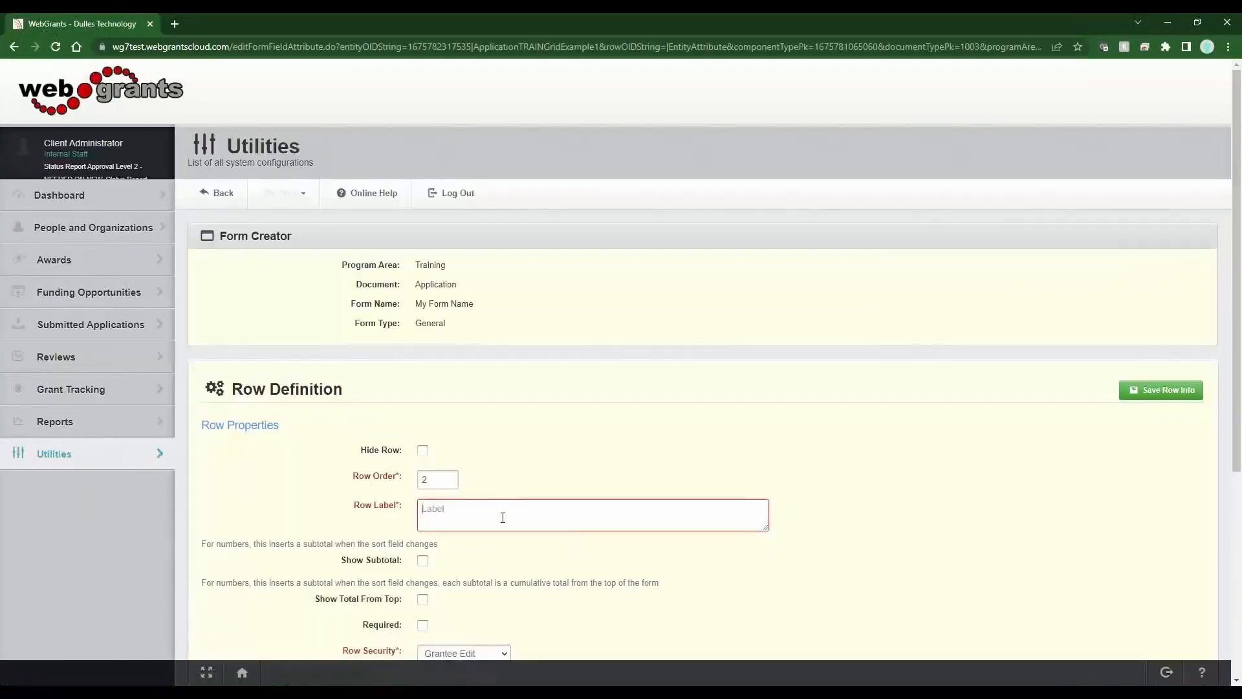
{"action": "type", "text": "11-20Years"}
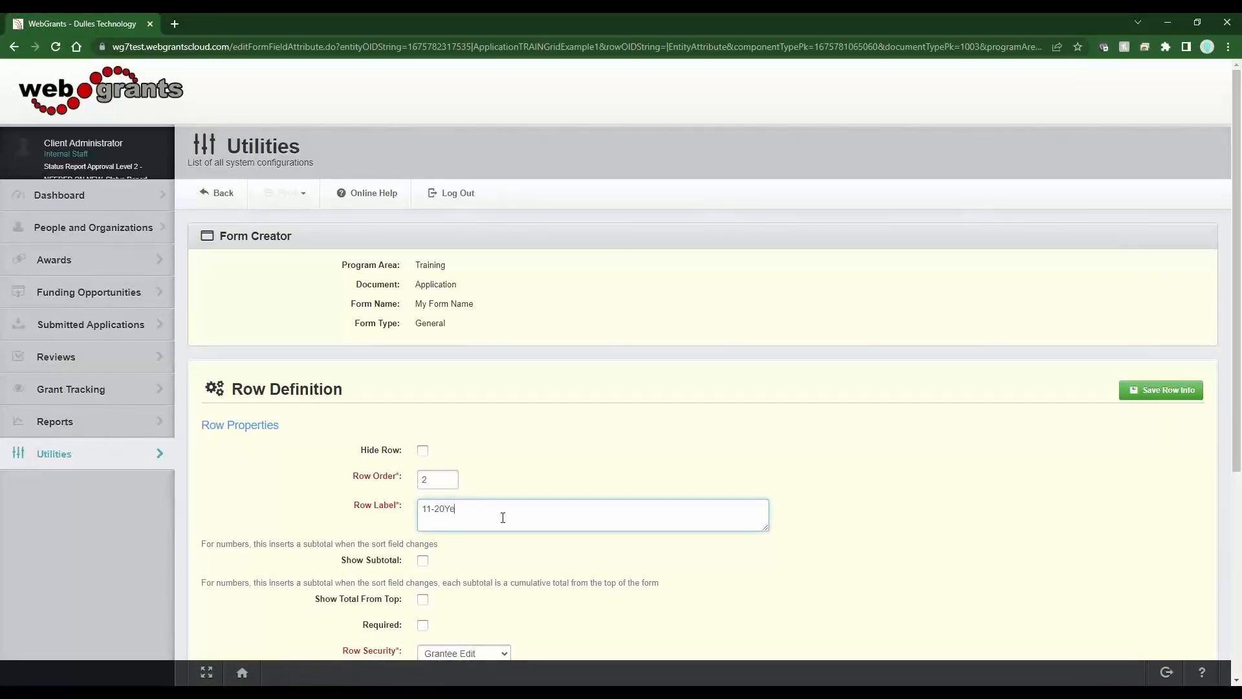
{"action": "left_click", "coordinate": [449, 509]}
{"action": "left_click", "coordinate": [1168, 388]}
- Add the '21+ Years' grid row and preview the form
{"action": "scroll", "coordinate": [1018, 456], "scroll_direction": "down", "scroll_amount": 2}
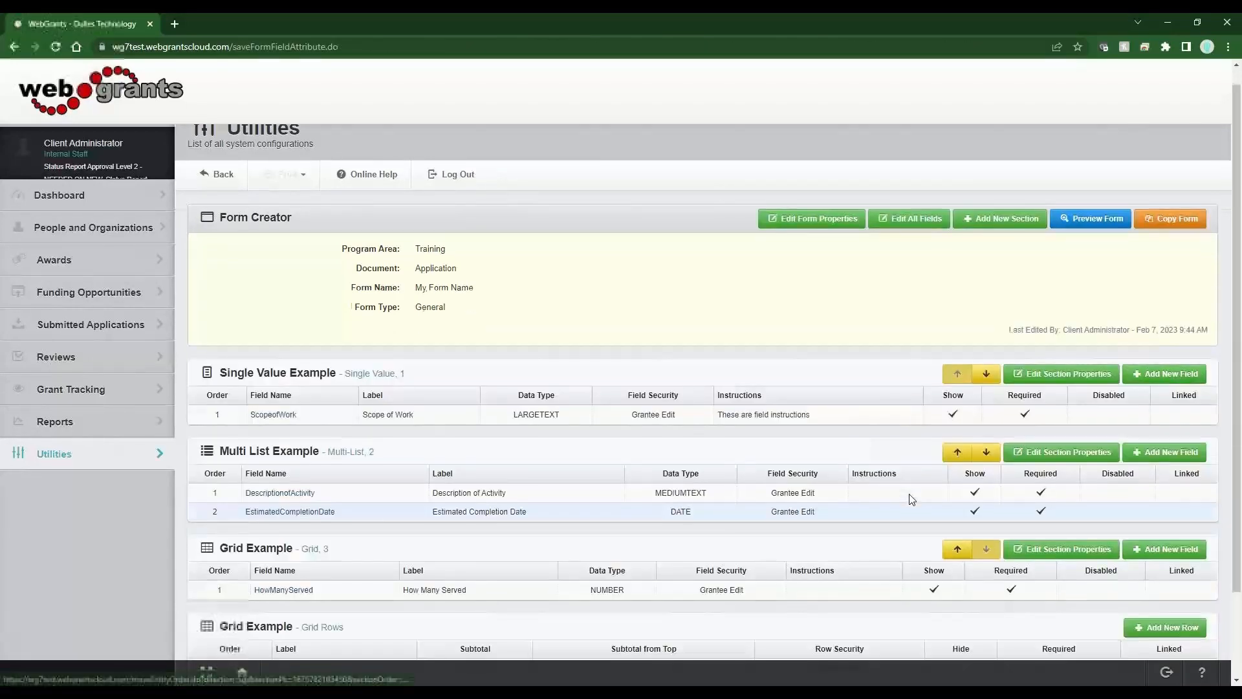
{"action": "left_click", "coordinate": [1149, 534]}
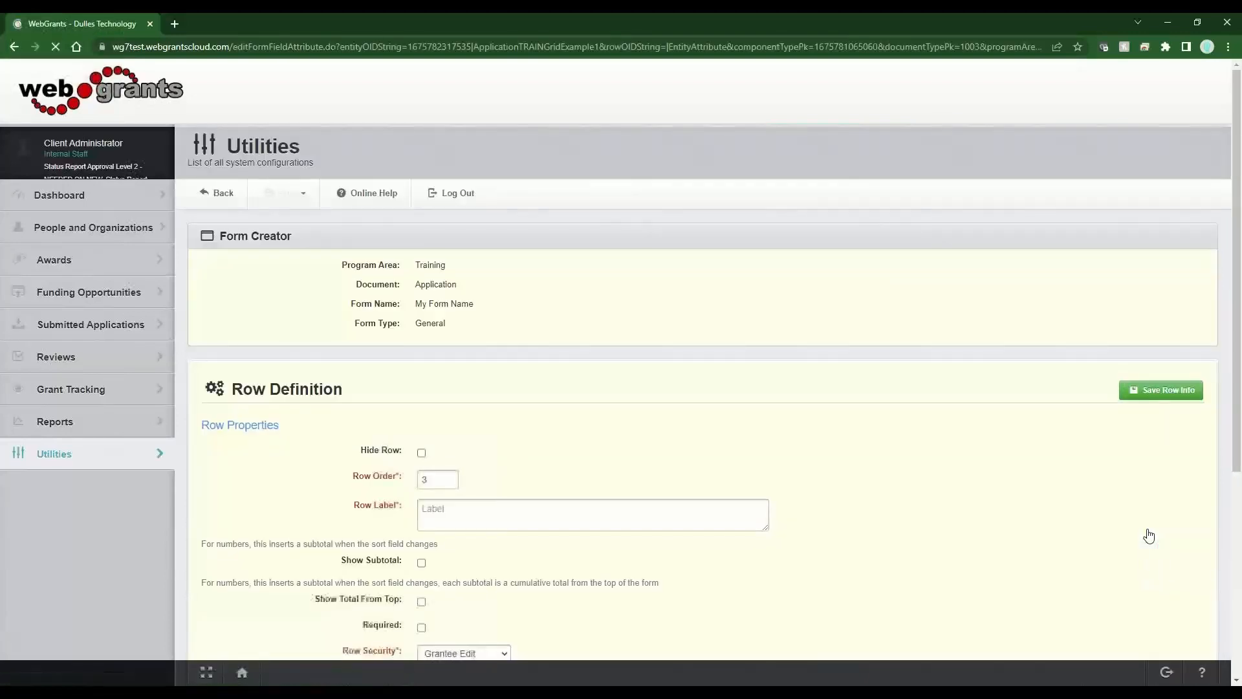
{"action": "left_click", "coordinate": [505, 511]}
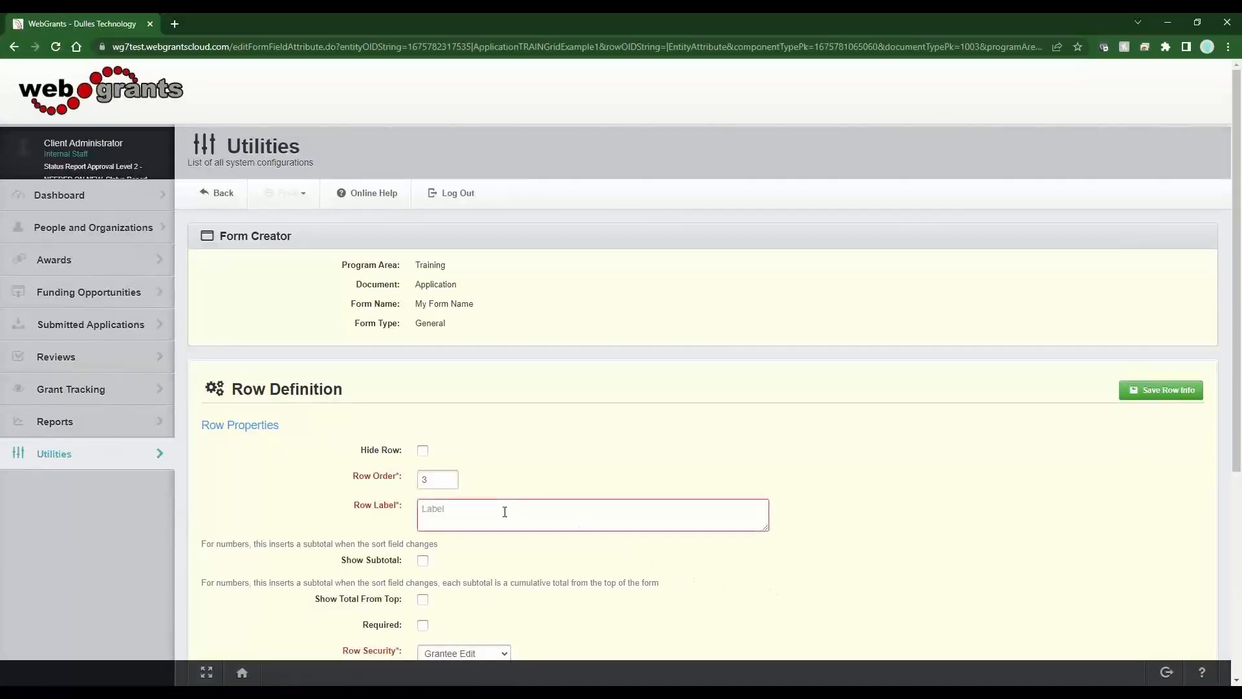
{"action": "type", "text": "21+ Years"}
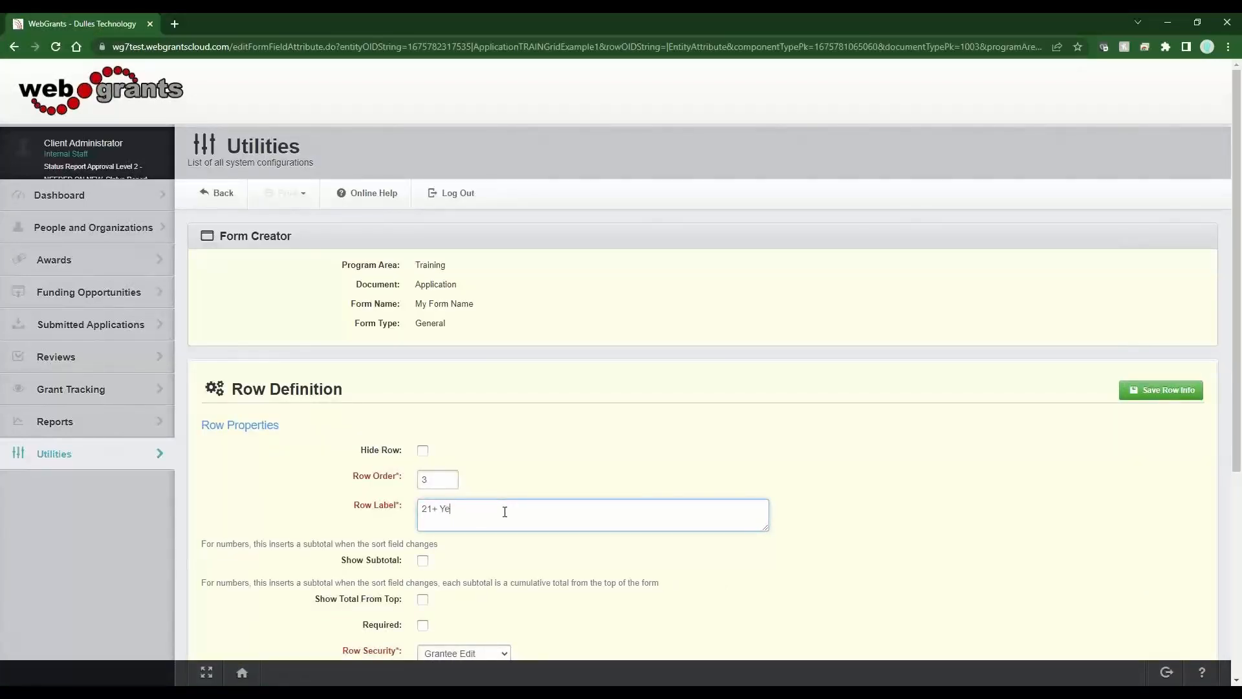
{"action": "left_click", "coordinate": [1173, 401]}
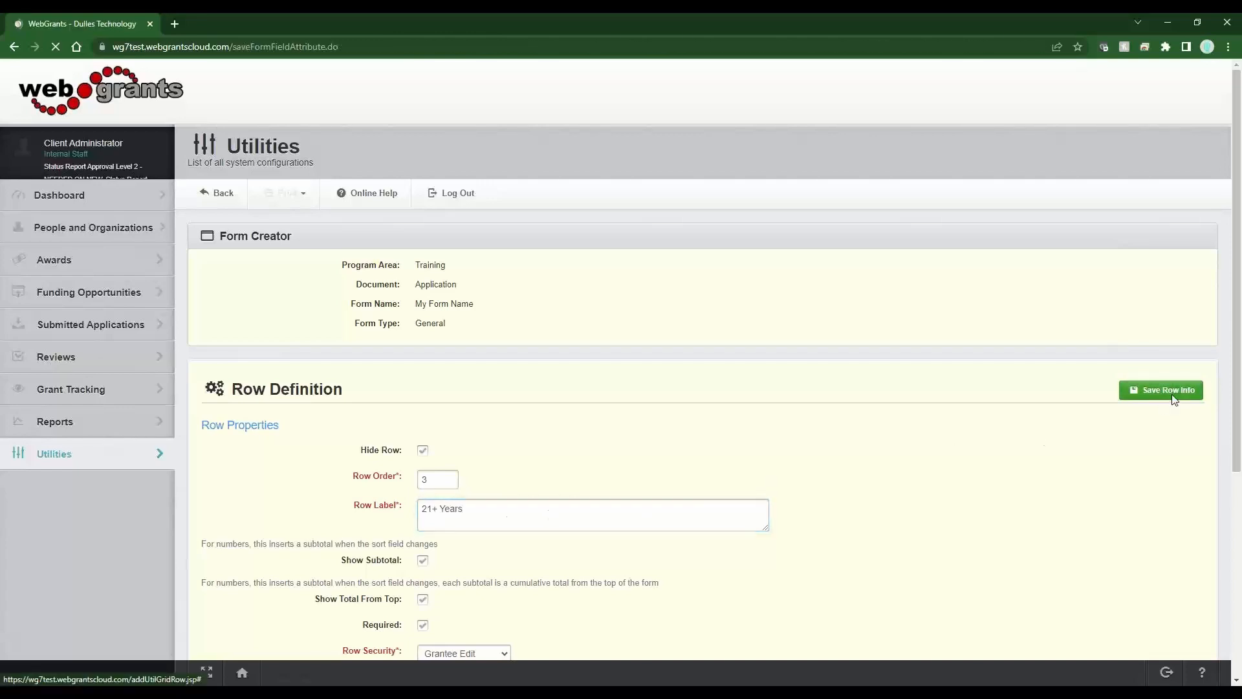
{"action": "left_click", "coordinate": [1095, 244]}
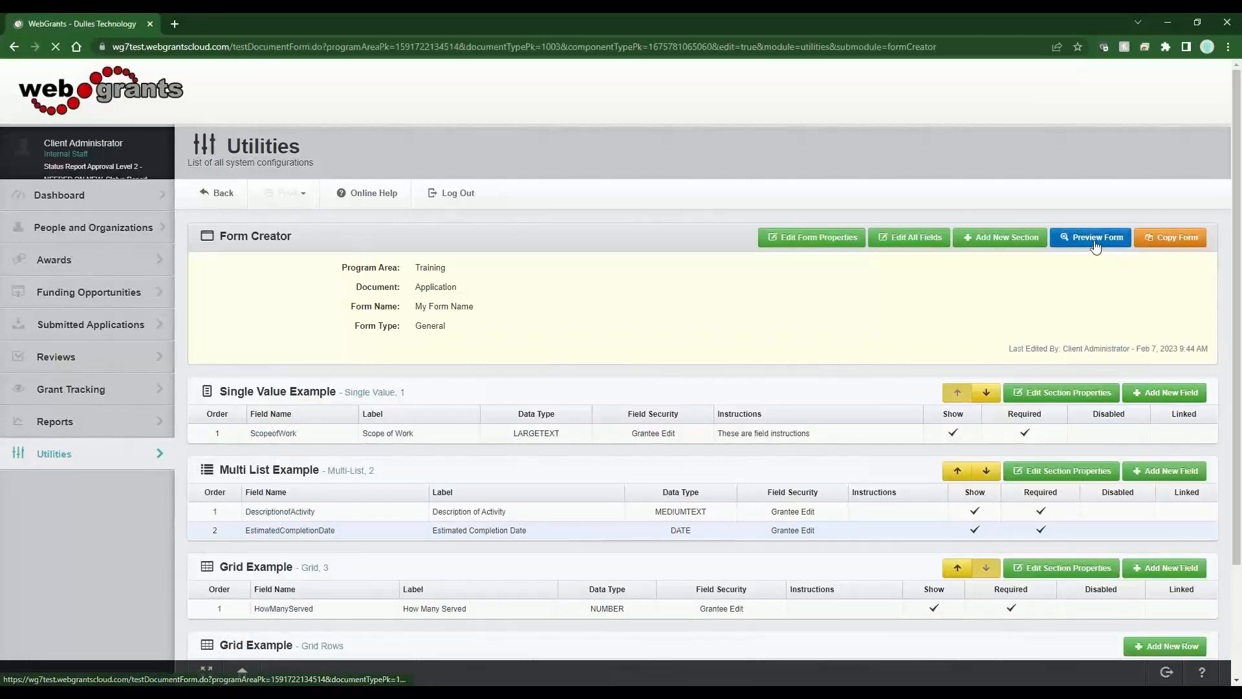
- In the Grid Example preview, try the How Many Served boxes for the 0-10, 11-20 and 21+ Years rows
{"action": "scroll", "coordinate": [655, 387], "scroll_direction": "down", "scroll_amount": 10}
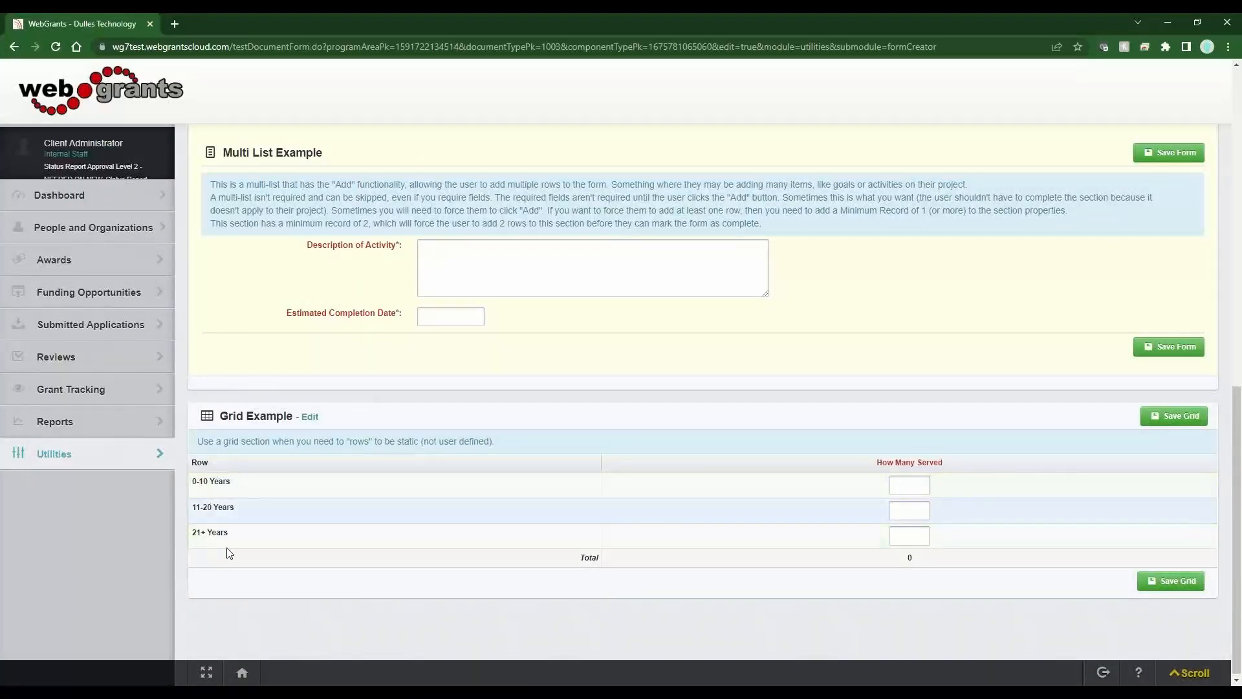
{"action": "left_click_drag", "start_coordinate": [875, 463], "coordinate": [968, 463]}
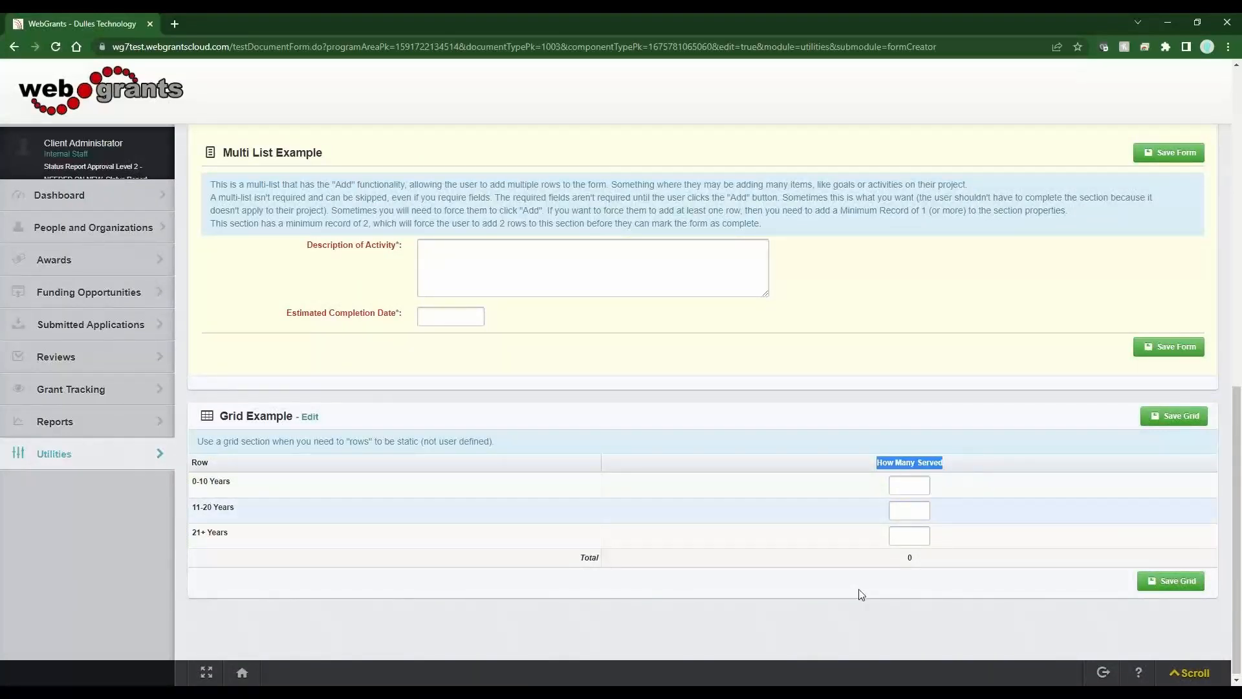
{"action": "left_click", "coordinate": [908, 489]}
{"action": "left_click", "coordinate": [904, 513]}
{"action": "left_click", "coordinate": [901, 541]}
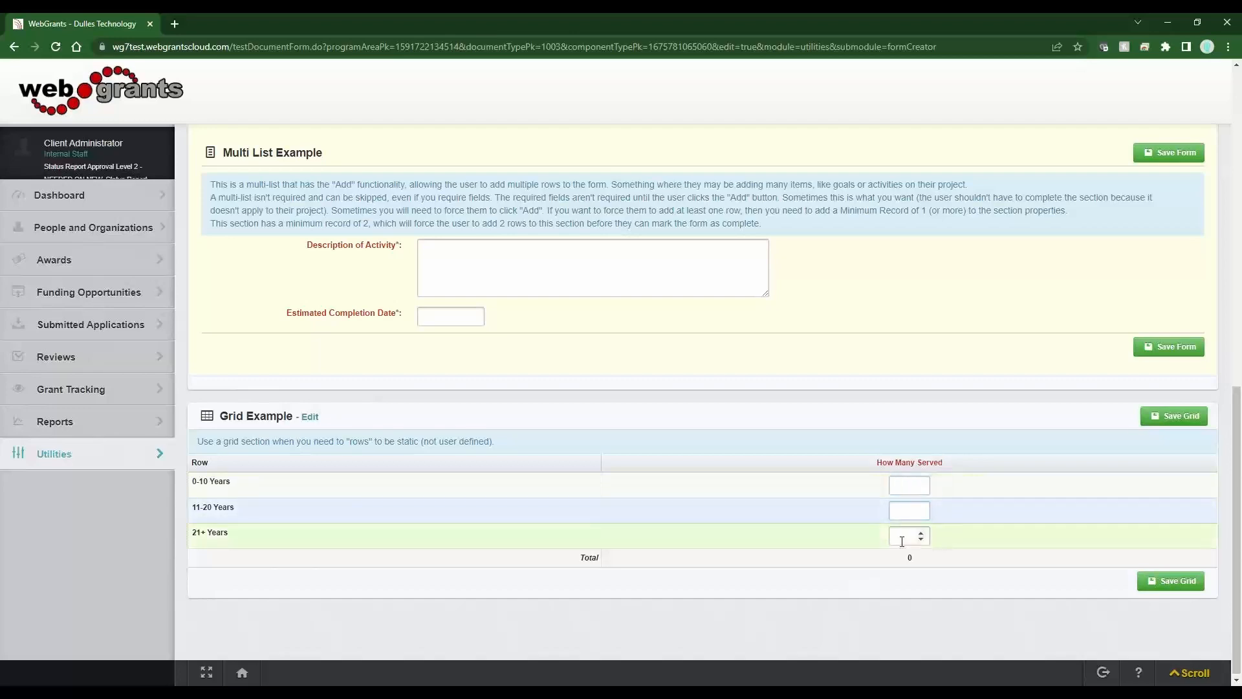
{"action": "left_click", "coordinate": [902, 513]}
{"action": "left_click_drag", "start_coordinate": [199, 464], "coordinate": [192, 463]}
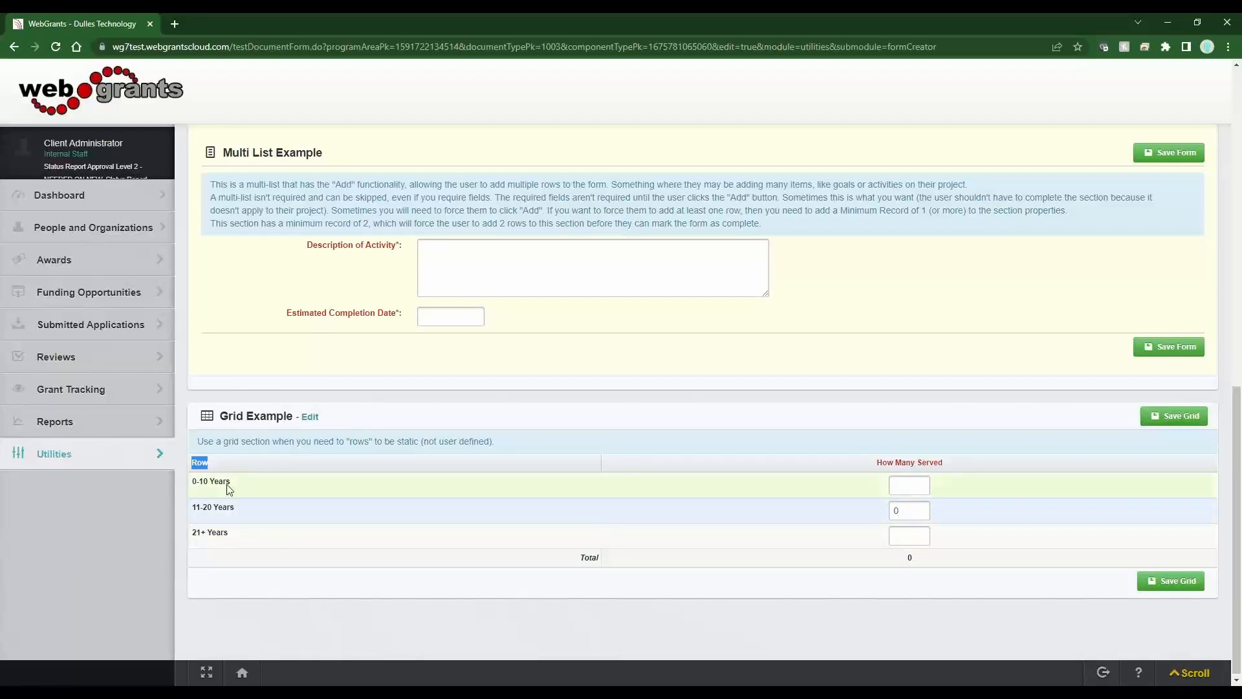
{"action": "left_click", "coordinate": [236, 455]}
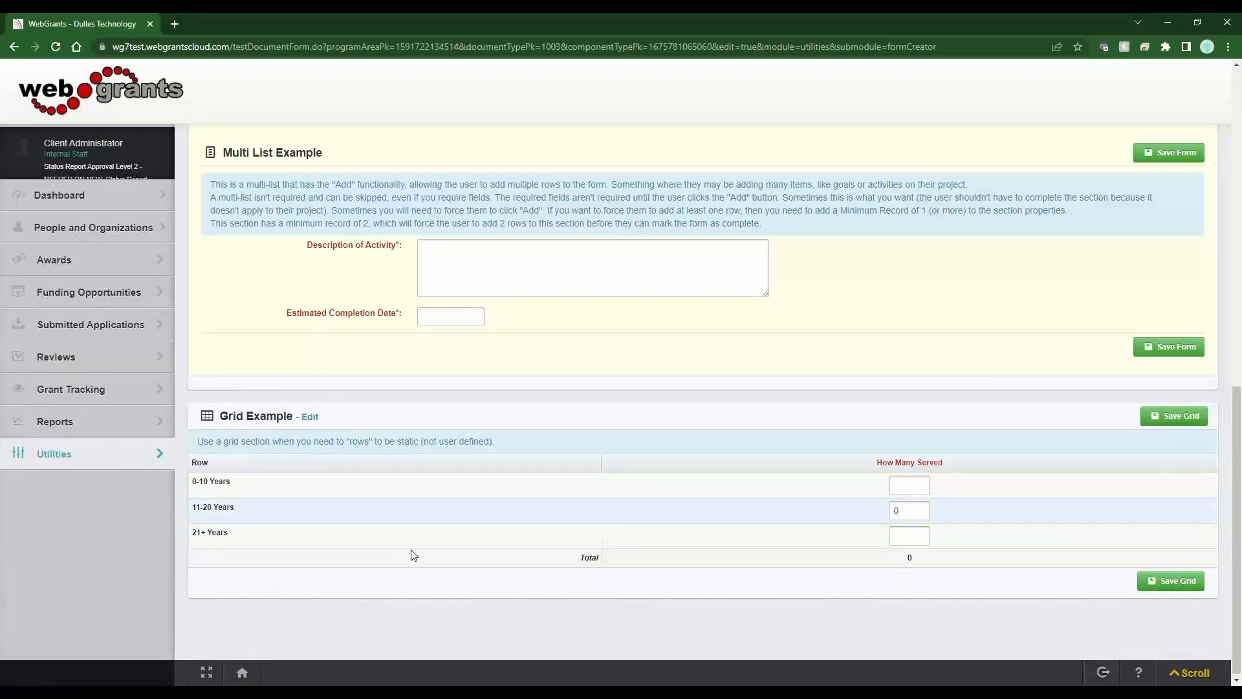
{"action": "scroll", "coordinate": [414, 556], "scroll_direction": "up", "scroll_amount": 15}
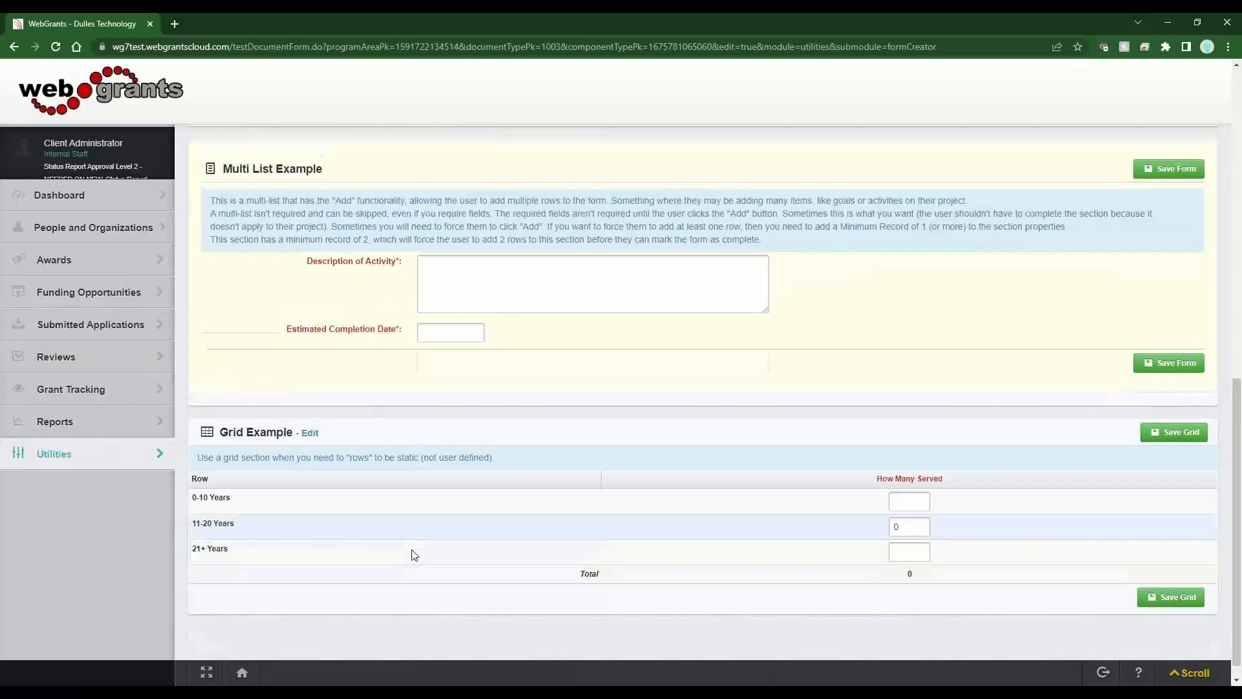
- Open the Grid Example section's properties and set the First Column Header to Age Range
{"action": "left_click", "coordinate": [228, 194]}
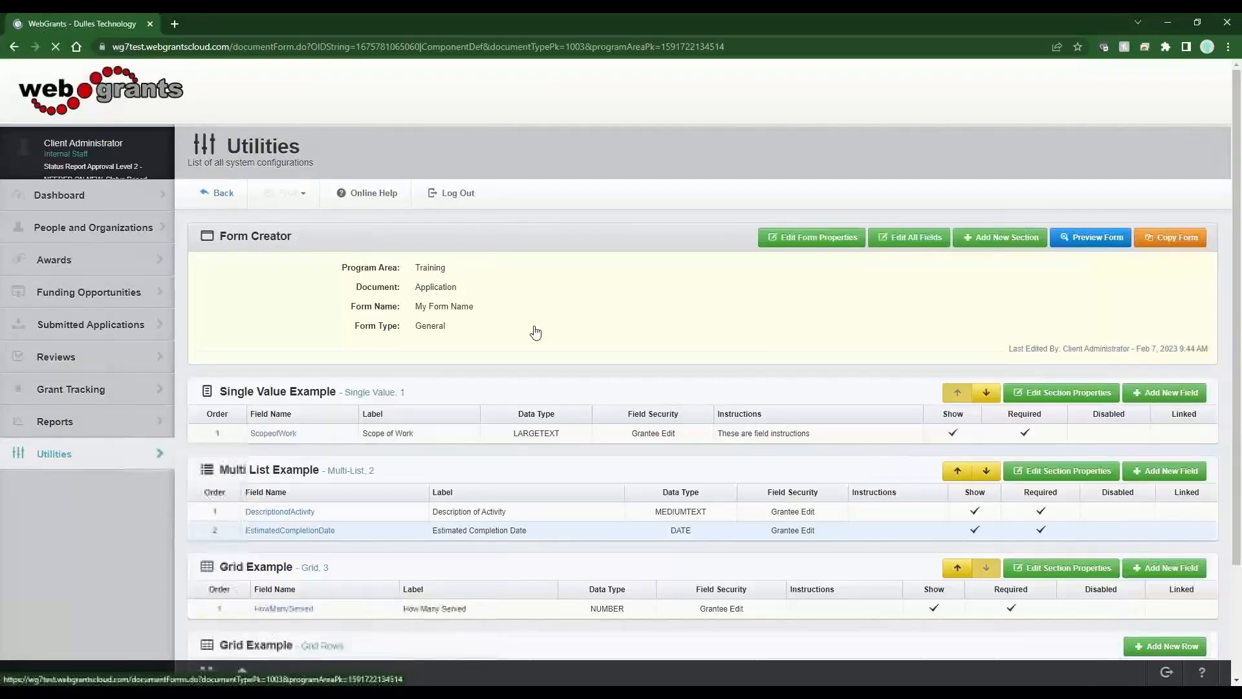
{"action": "scroll", "coordinate": [547, 508], "scroll_direction": "down", "scroll_amount": 2}
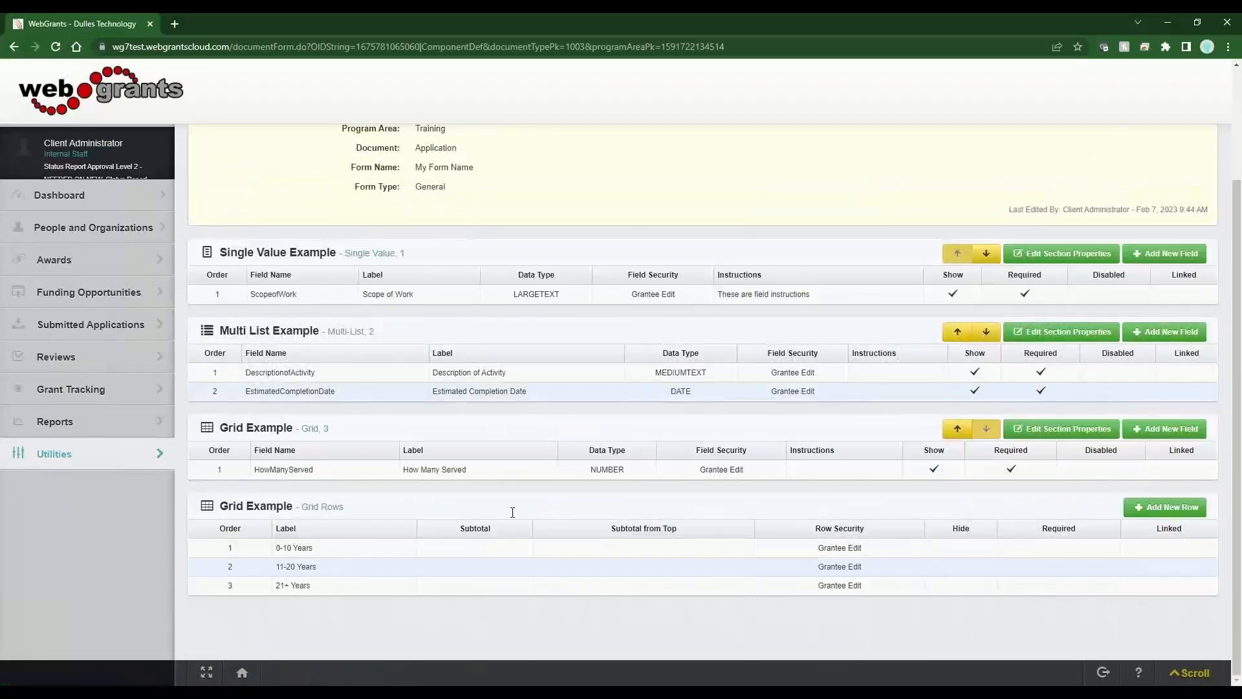
{"action": "left_click", "coordinate": [1074, 430]}
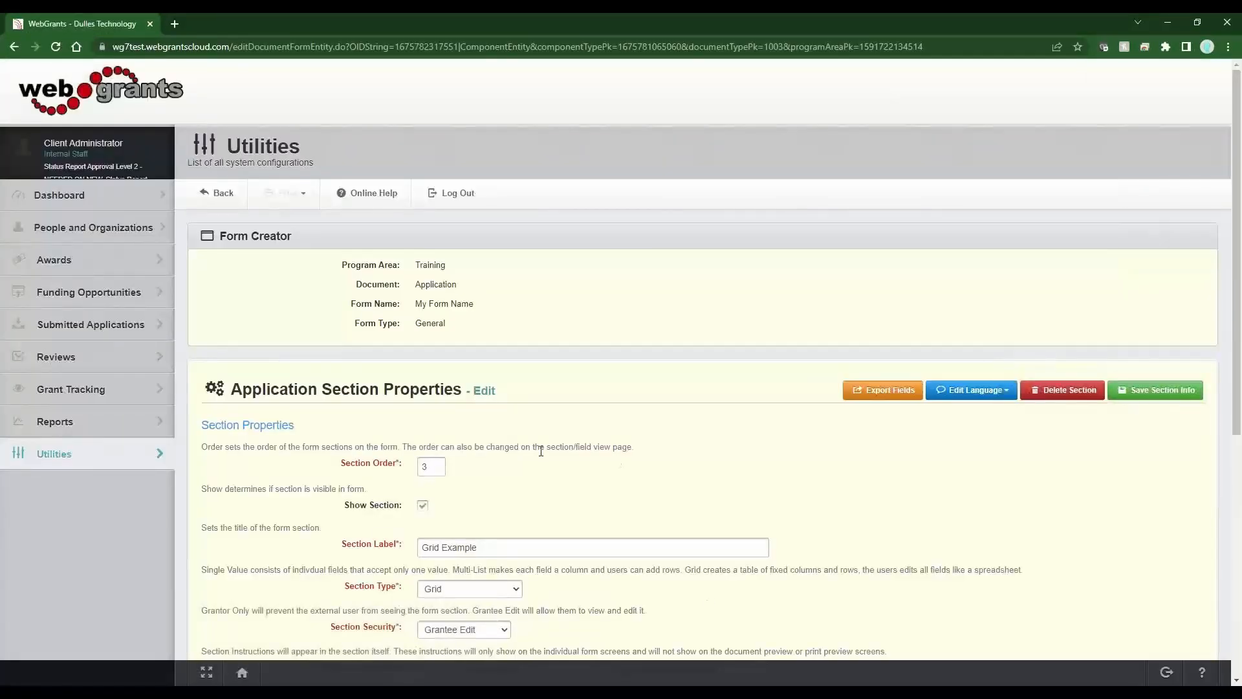
{"action": "scroll", "coordinate": [505, 530], "scroll_direction": "down", "scroll_amount": 6}
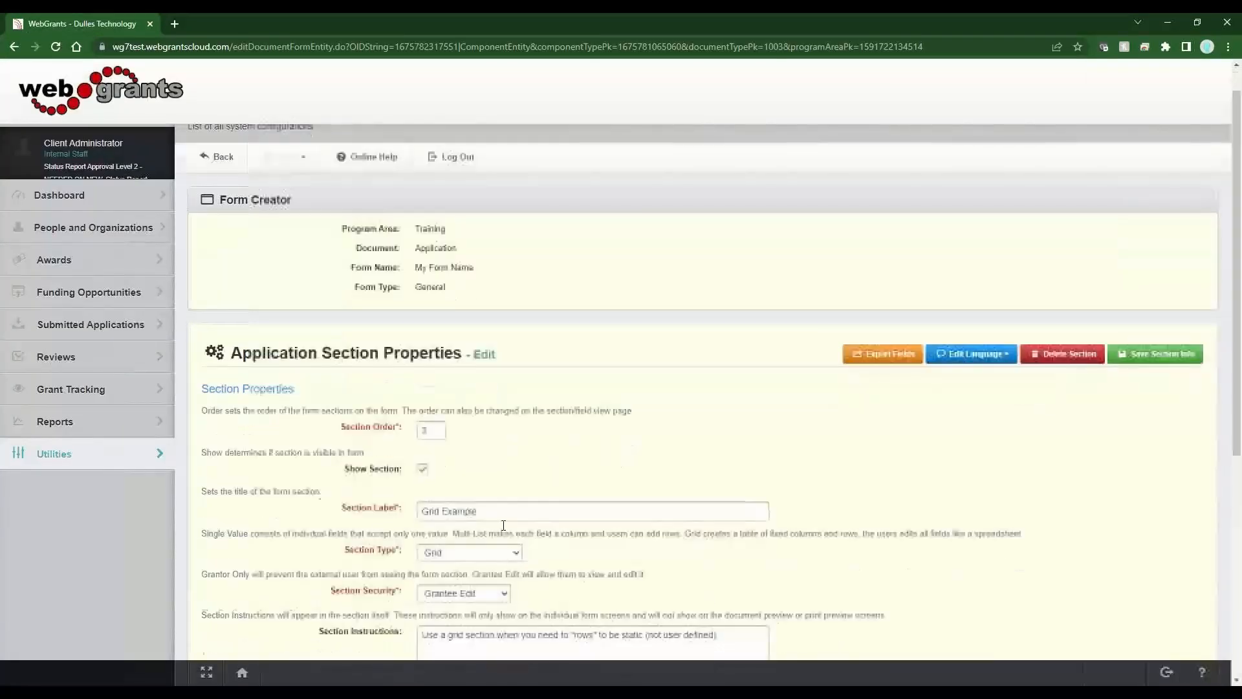
{"action": "left_click_drag", "start_coordinate": [400, 541], "coordinate": [317, 543]}
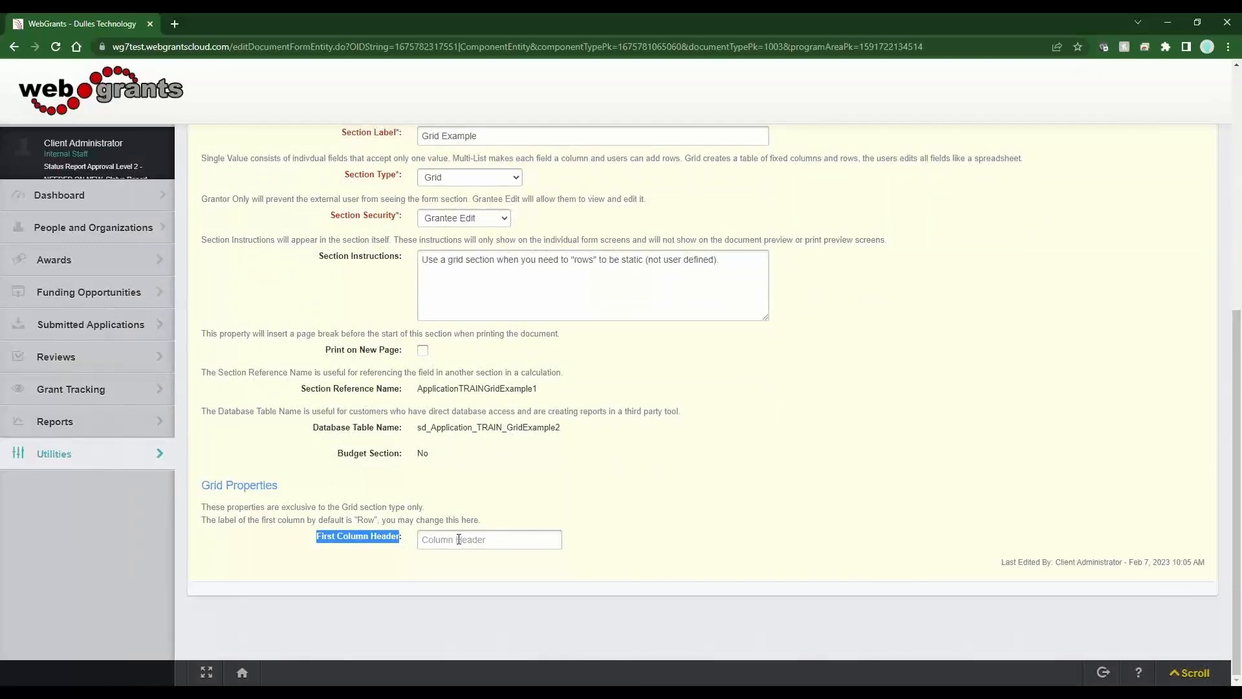
{"action": "left_click_drag", "start_coordinate": [378, 521], "coordinate": [355, 520]}
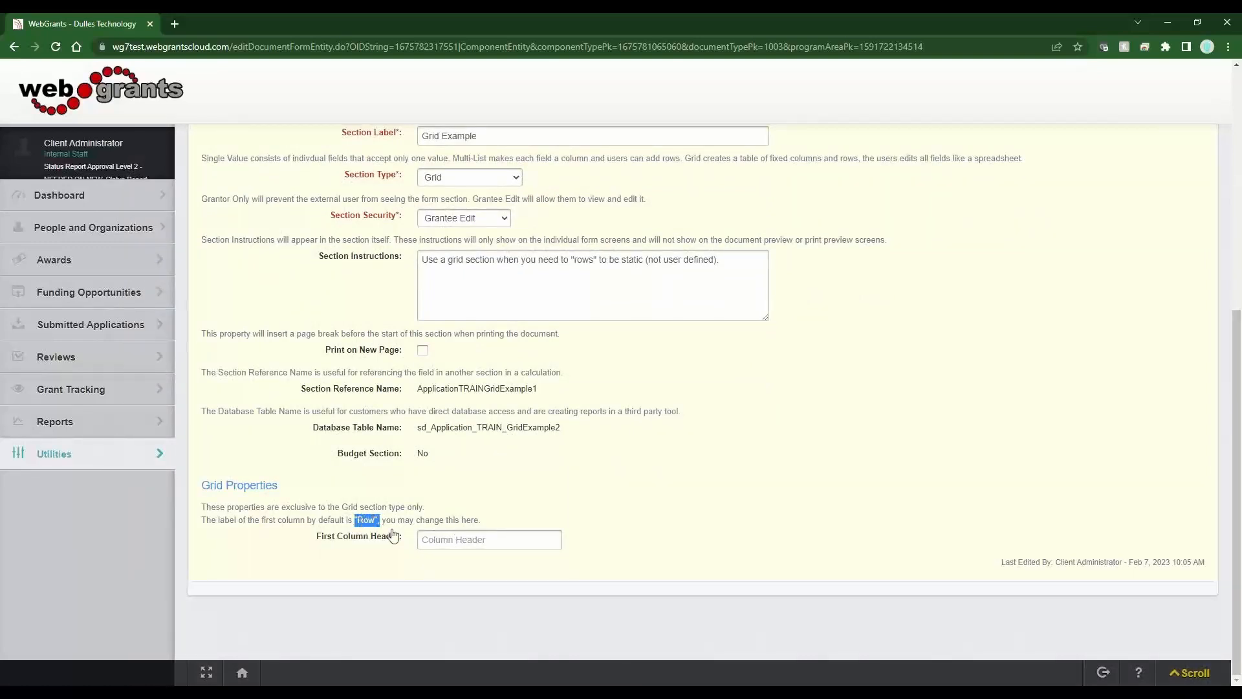
{"action": "left_click", "coordinate": [503, 507]}
{"action": "left_click", "coordinate": [448, 539]}
{"action": "type", "text": "Age Range"}
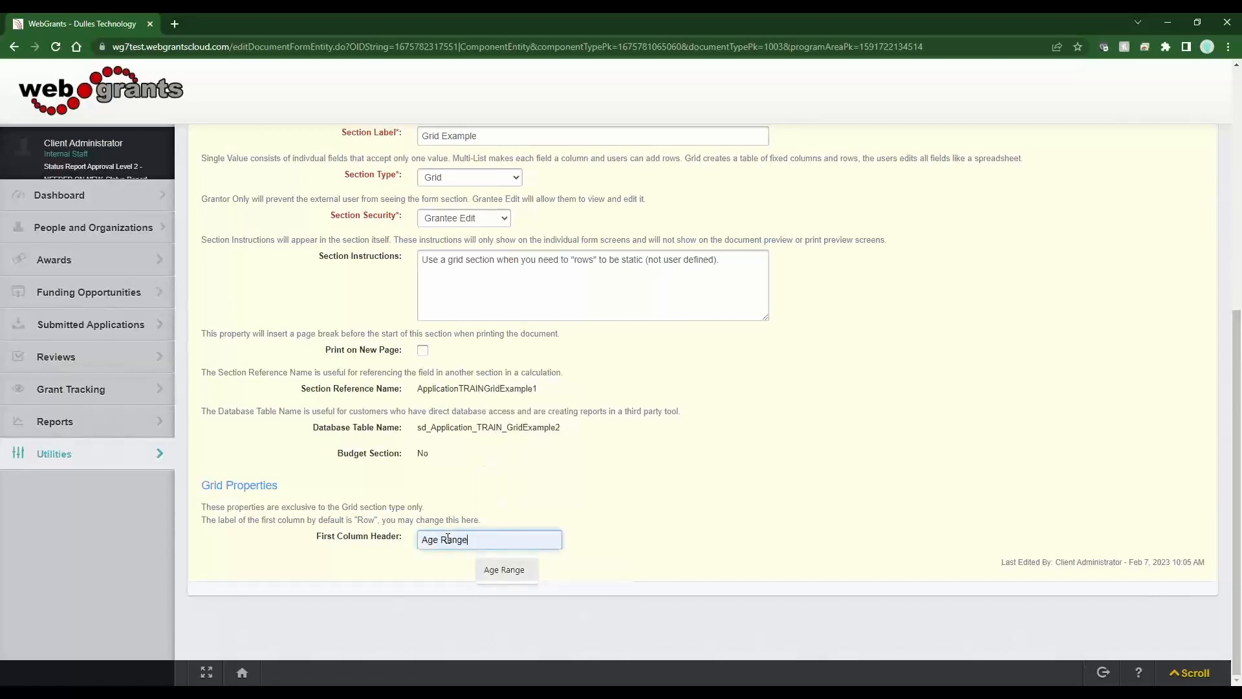
{"action": "left_click", "coordinate": [504, 570]}
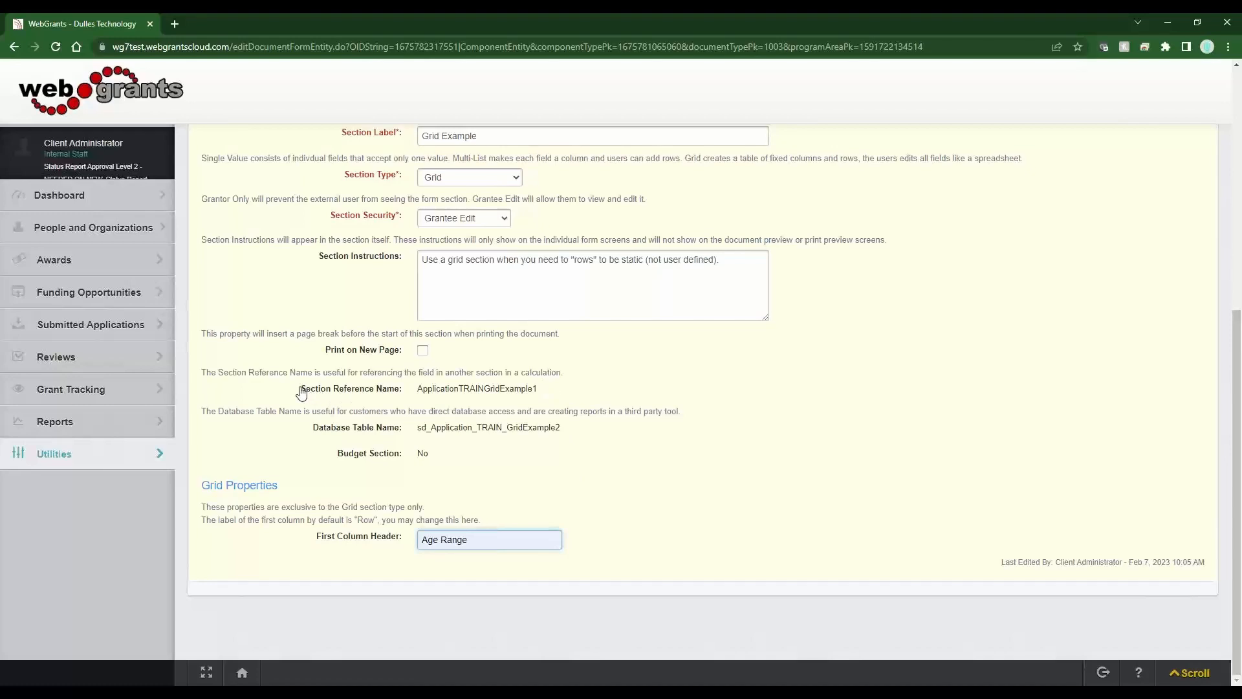
- Select and review the section reference name ApplicationTRAINGridExample1
{"action": "left_click_drag", "start_coordinate": [302, 388], "coordinate": [535, 396]}
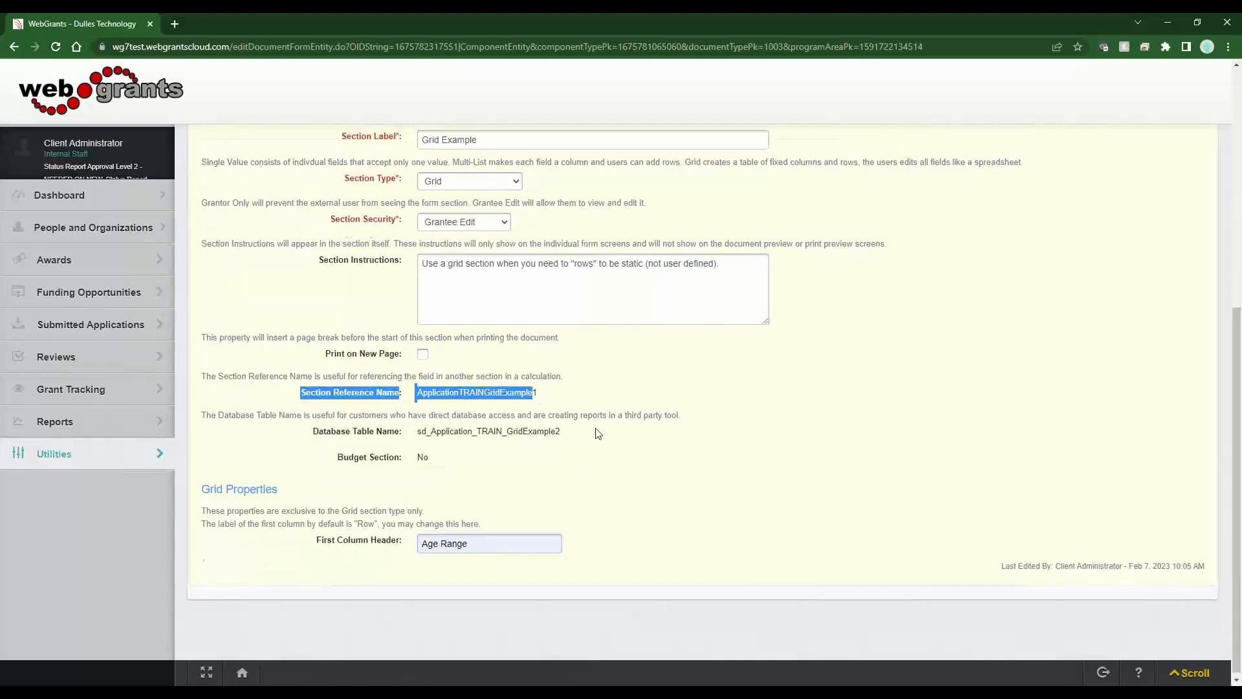
{"action": "scroll", "coordinate": [599, 430], "scroll_direction": "up", "scroll_amount": 3}
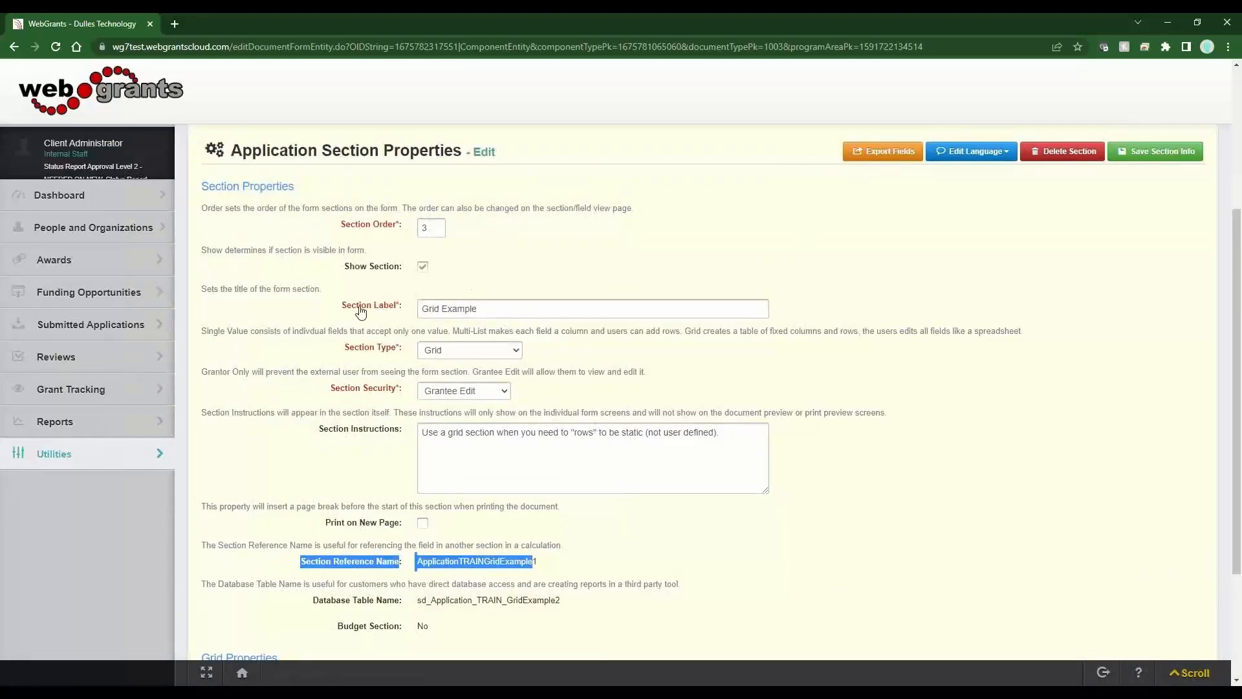
{"action": "left_click", "coordinate": [554, 571]}
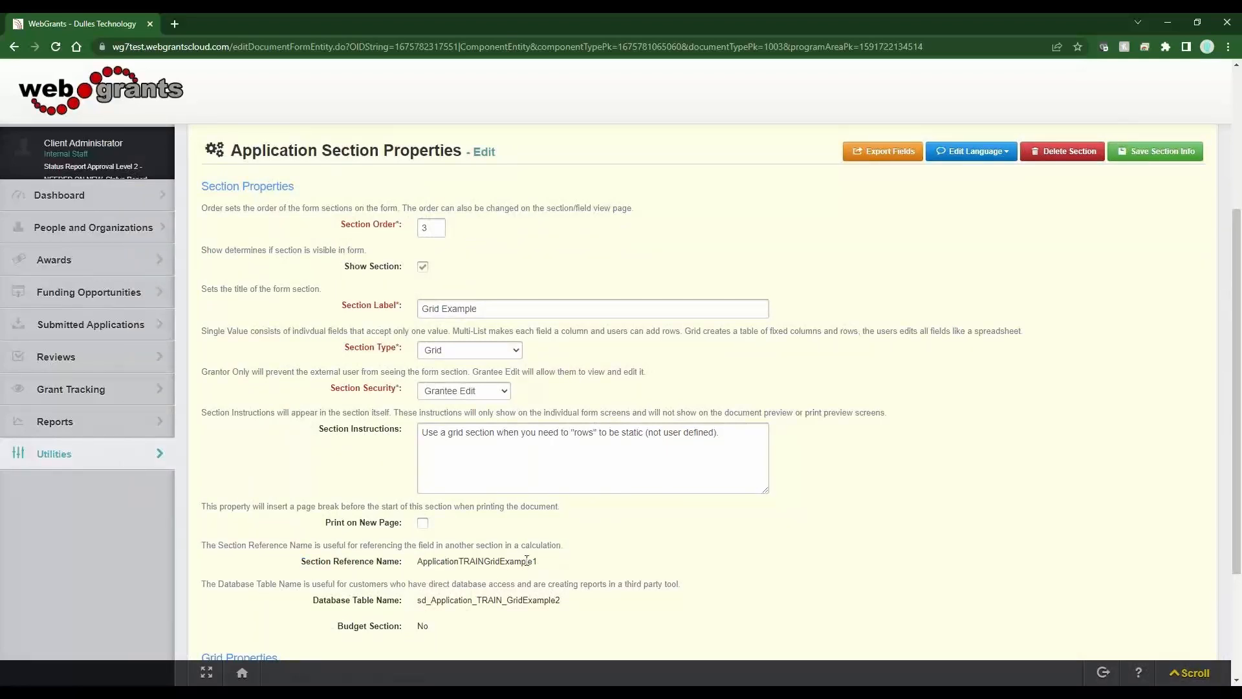
{"action": "triple_click", "coordinate": [421, 313]}
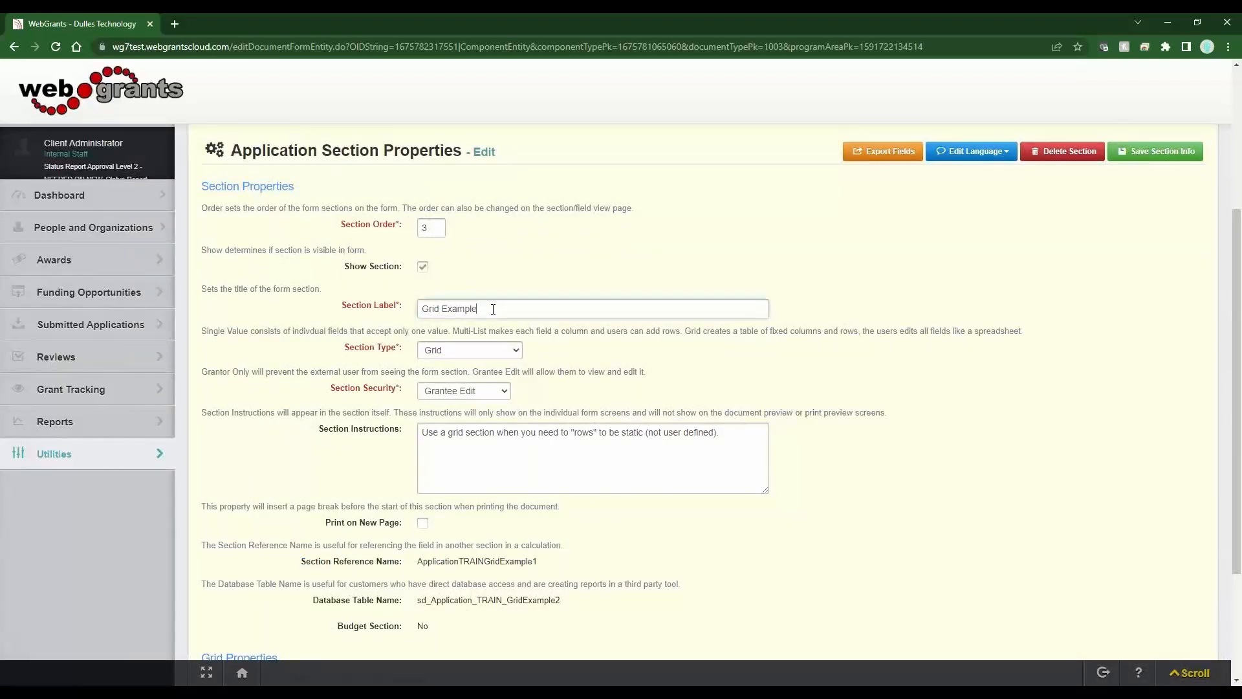
{"action": "left_click", "coordinate": [566, 271]}
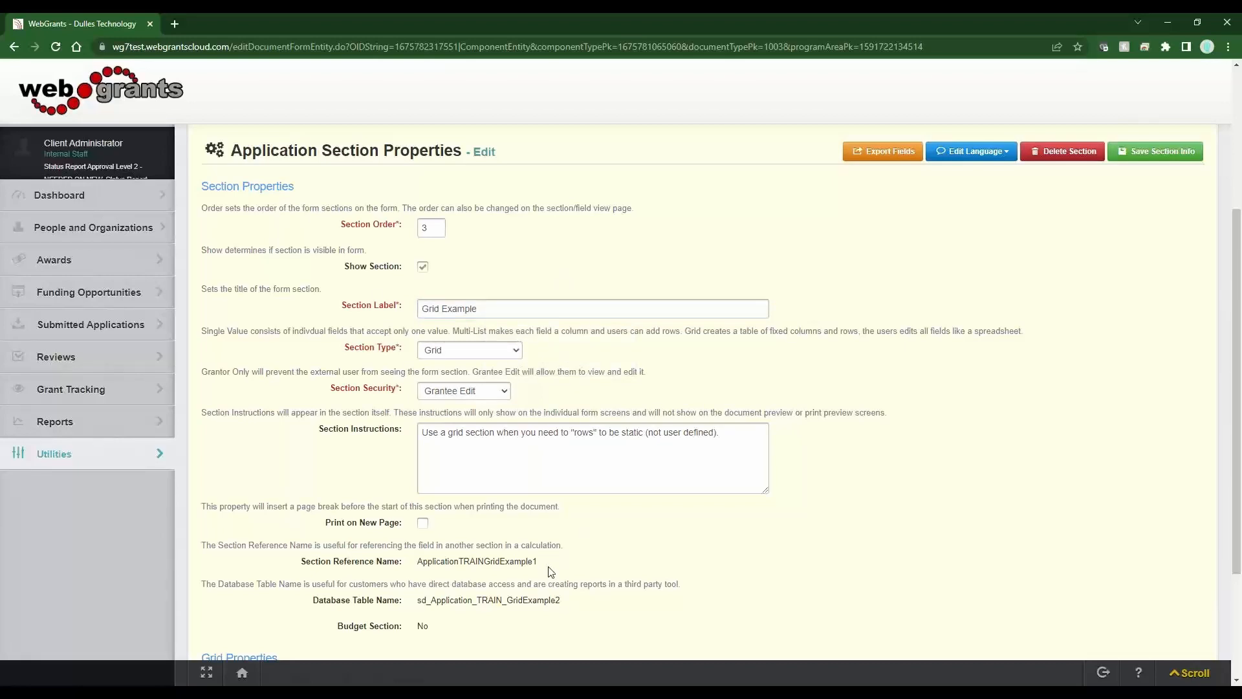
{"action": "left_click_drag", "start_coordinate": [537, 561], "coordinate": [416, 569]}
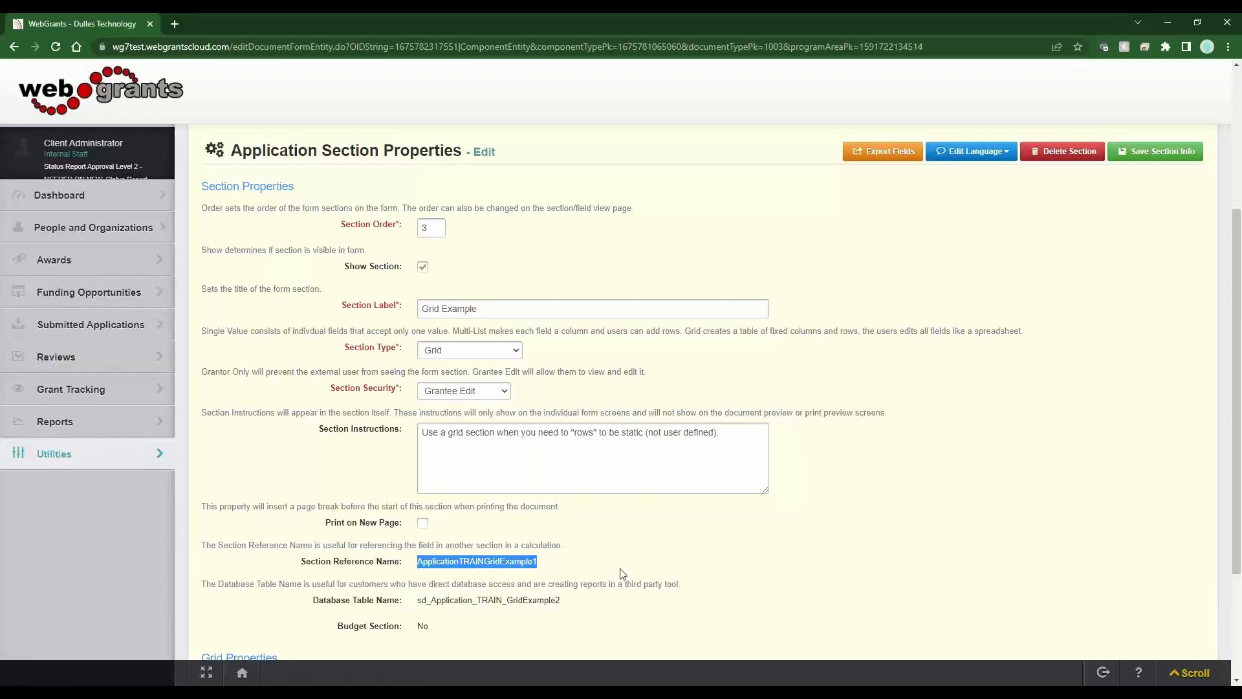
{"action": "left_click", "coordinate": [539, 562]}
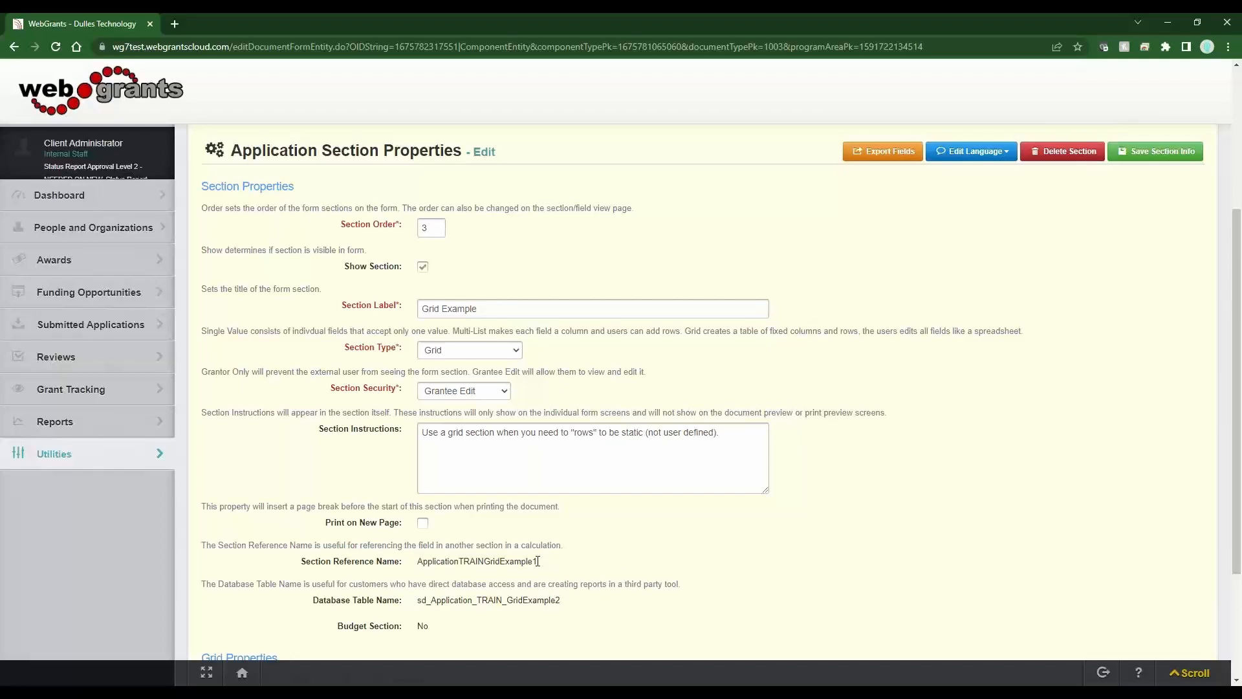
{"action": "left_click_drag", "start_coordinate": [538, 561], "coordinate": [416, 568]}
{"action": "left_click", "coordinate": [587, 569]}
{"action": "scroll", "coordinate": [587, 569], "scroll_direction": "down", "scroll_amount": 3}
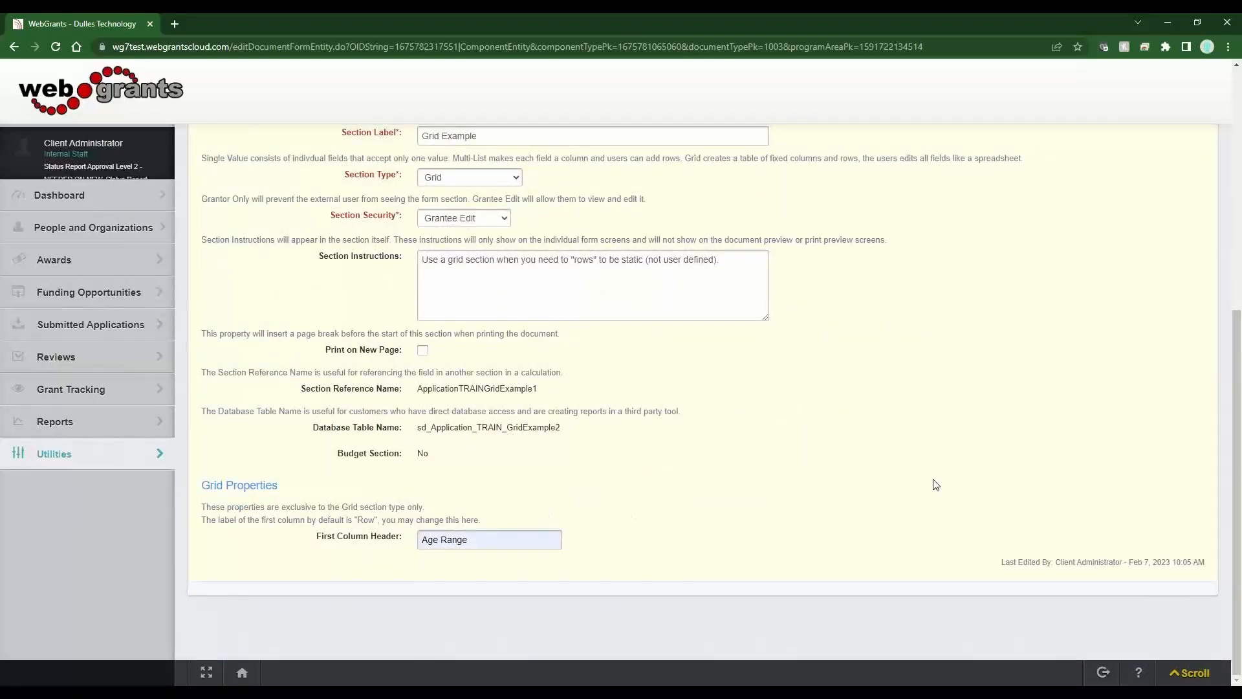
{"action": "scroll", "coordinate": [935, 485], "scroll_direction": "up", "scroll_amount": 7}
- Save the Grid Example section, confirm the Age Range column header in the preview, and return to the overview
{"action": "left_click", "coordinate": [1170, 392]}
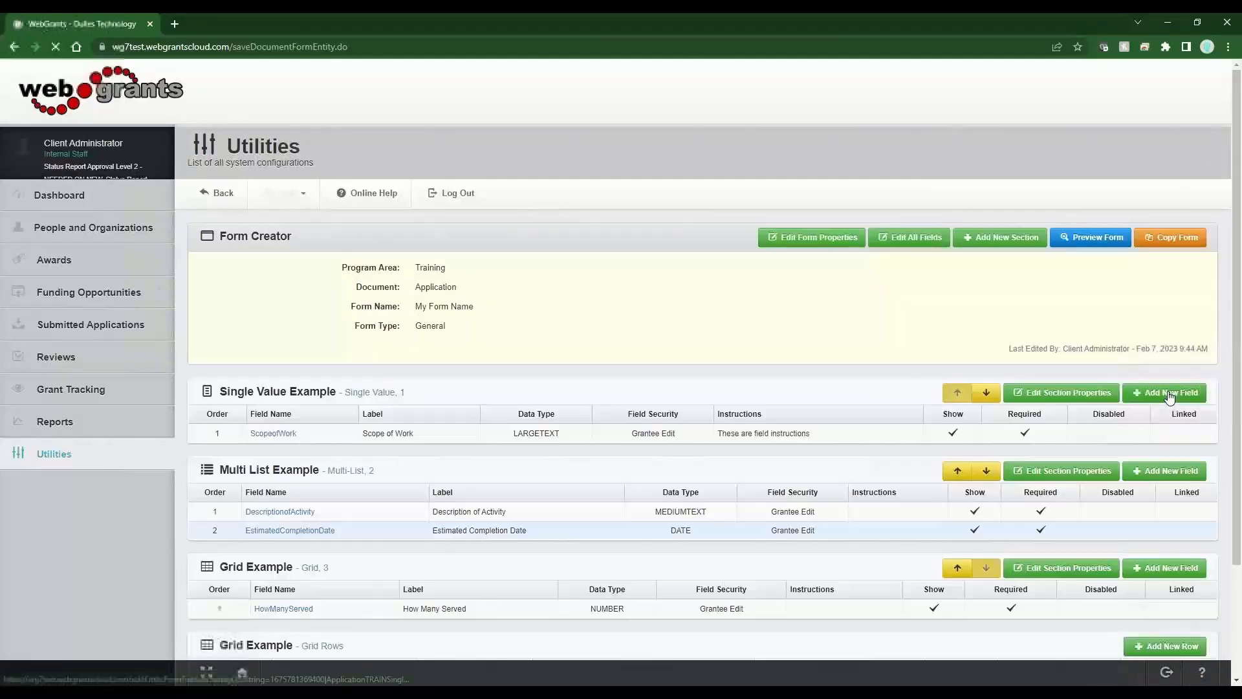
{"action": "left_click", "coordinate": [1110, 236]}
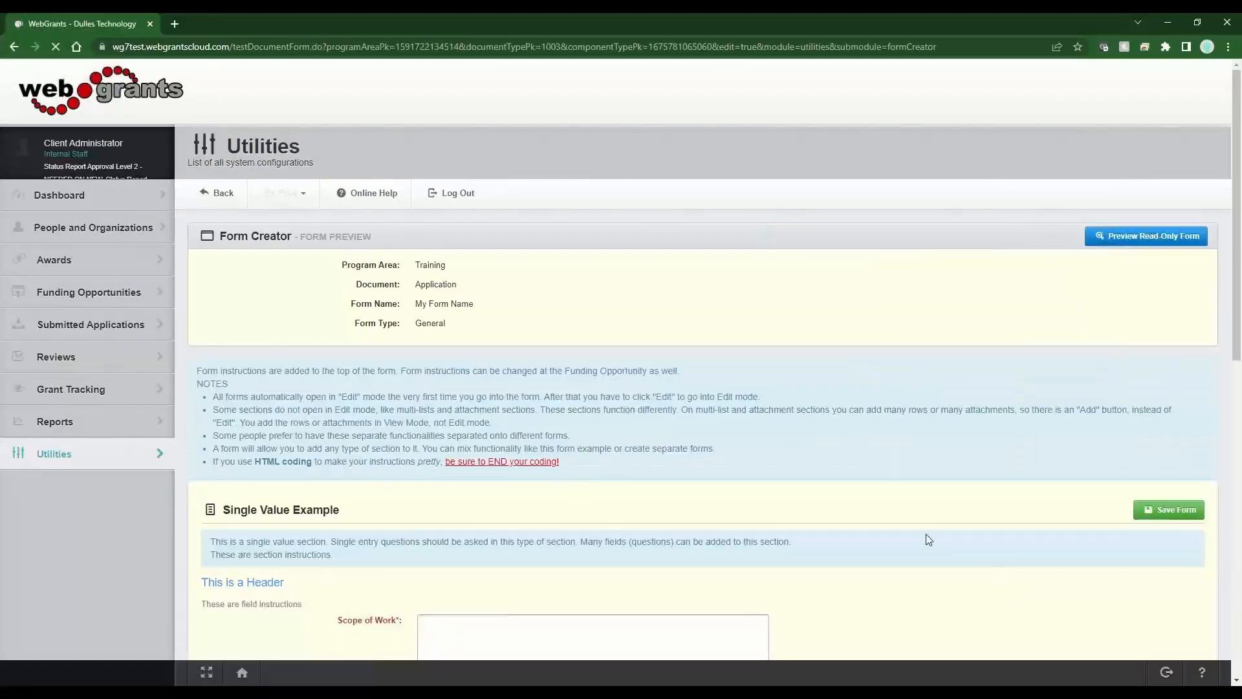
{"action": "scroll", "coordinate": [922, 533], "scroll_direction": "down", "scroll_amount": 3}
{"action": "scroll", "coordinate": [370, 609], "scroll_direction": "down", "scroll_amount": 2}
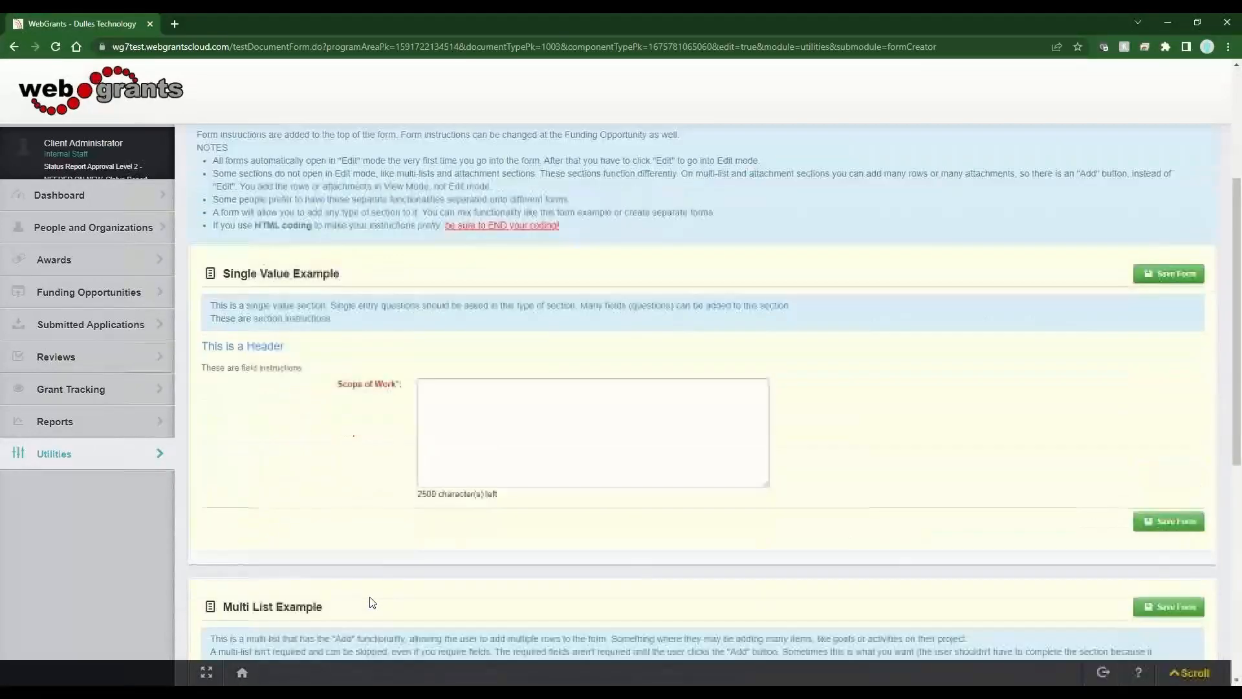
{"action": "scroll", "coordinate": [373, 603], "scroll_direction": "down", "scroll_amount": 8}
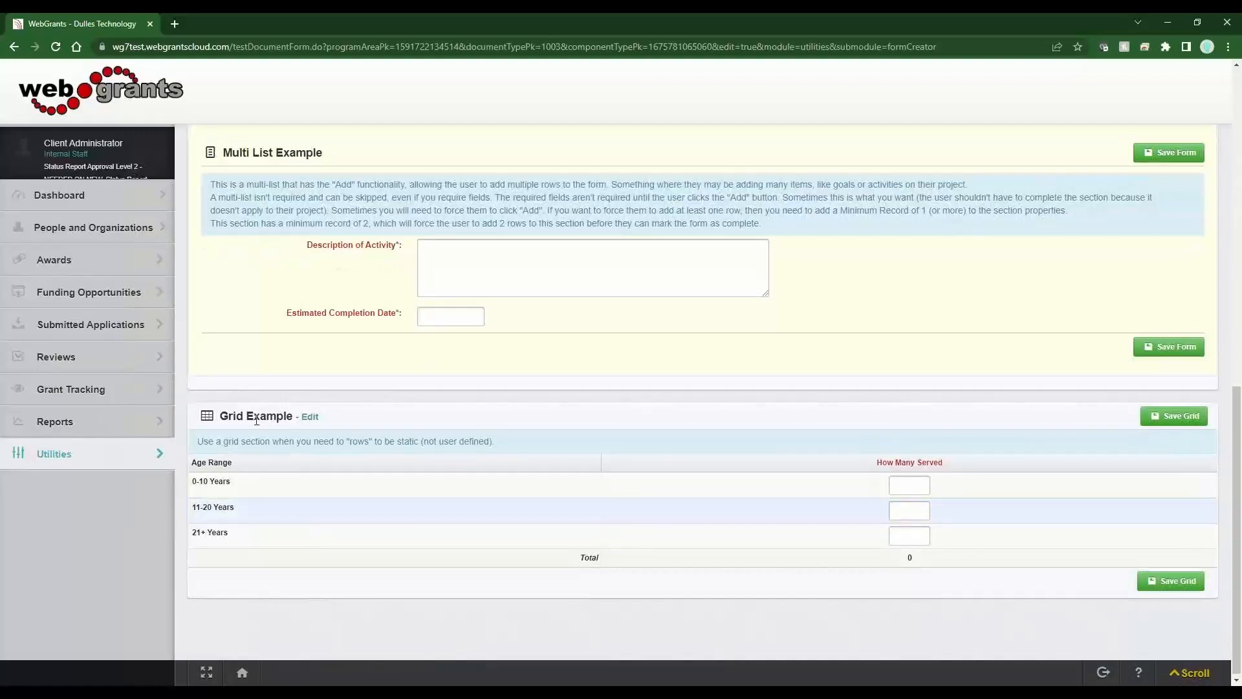
{"action": "left_click_drag", "start_coordinate": [256, 420], "coordinate": [360, 421]}
{"action": "left_click_drag", "start_coordinate": [245, 463], "coordinate": [191, 466]}
{"action": "left_click", "coordinate": [388, 421]}
{"action": "scroll", "coordinate": [387, 408], "scroll_direction": "up", "scroll_amount": 15}
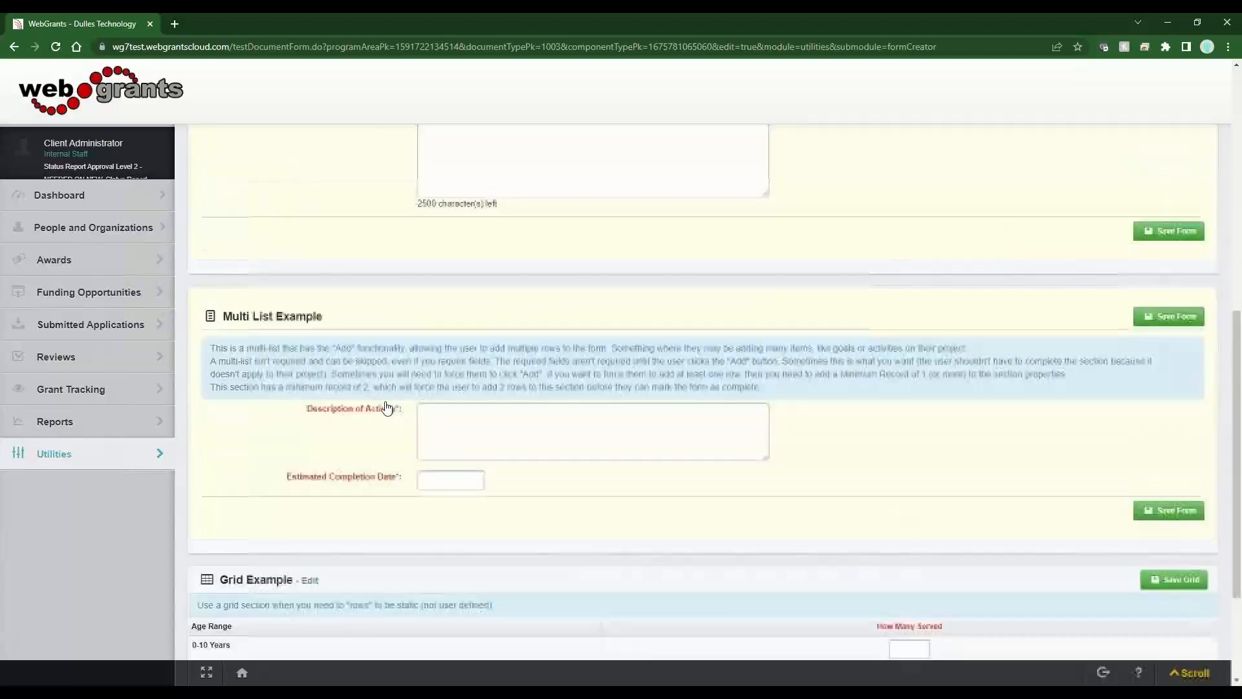
{"action": "left_click", "coordinate": [223, 196]}
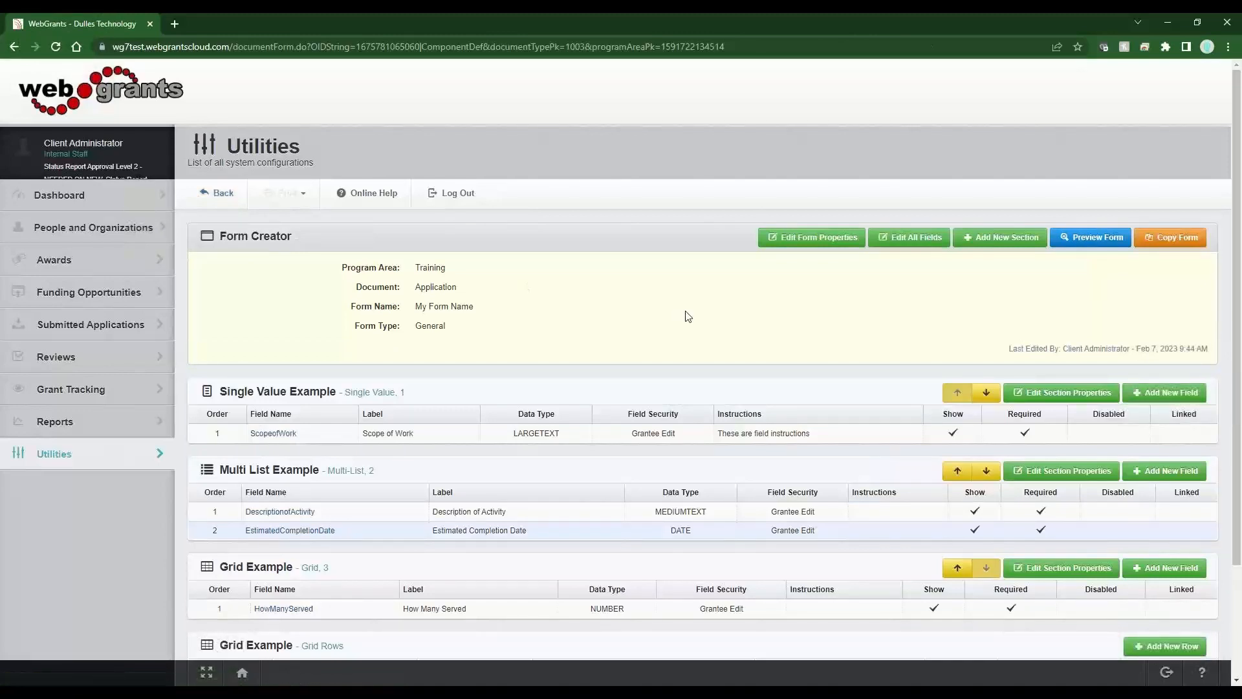
- Add a new section of type Other Attachments
{"action": "left_click", "coordinate": [1005, 239]}
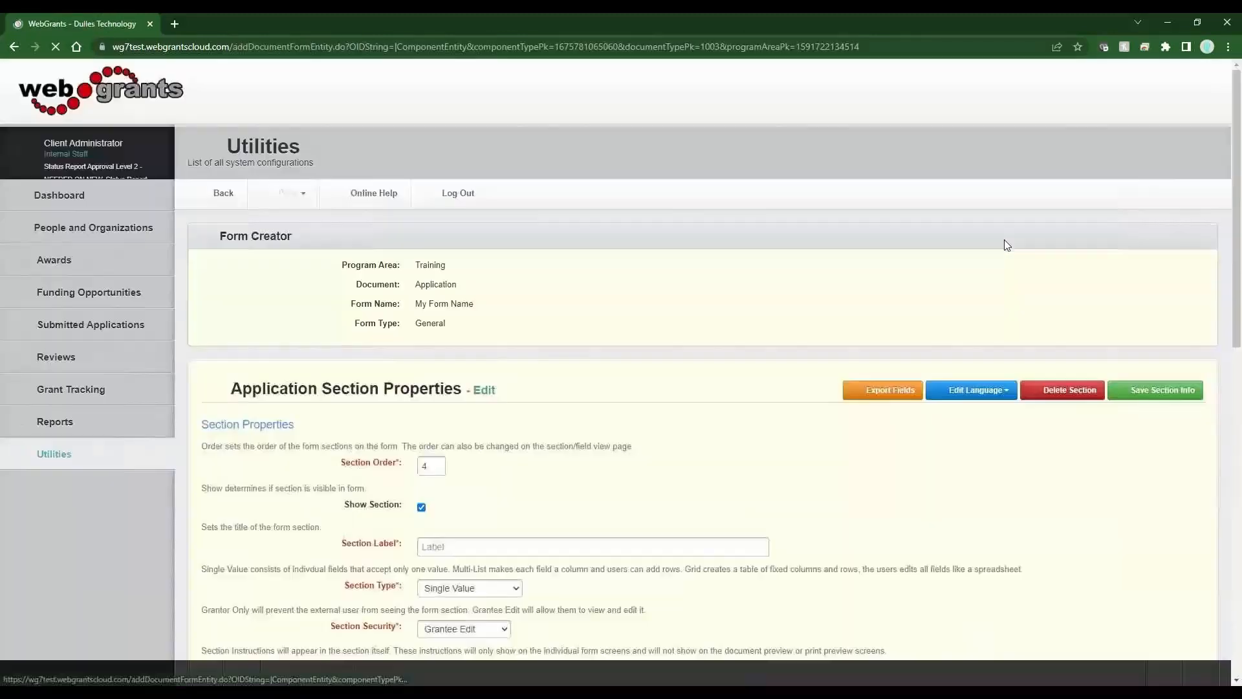
{"action": "left_click", "coordinate": [508, 589]}
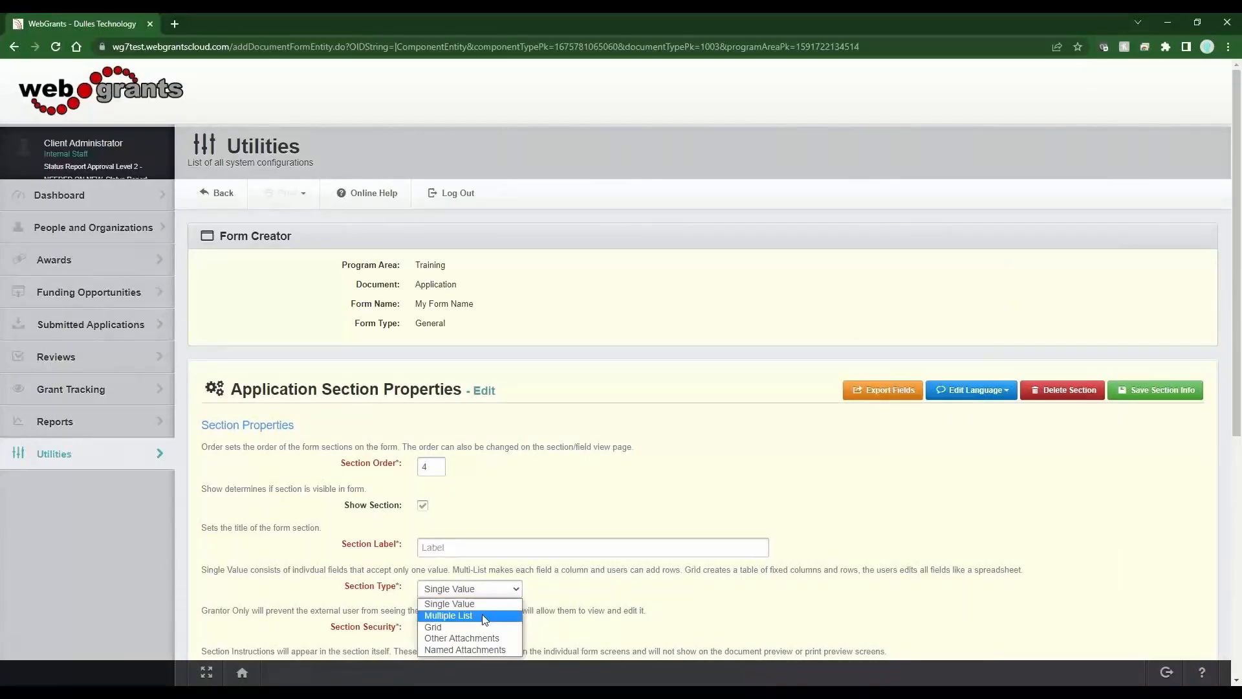
{"action": "left_click", "coordinate": [465, 637]}
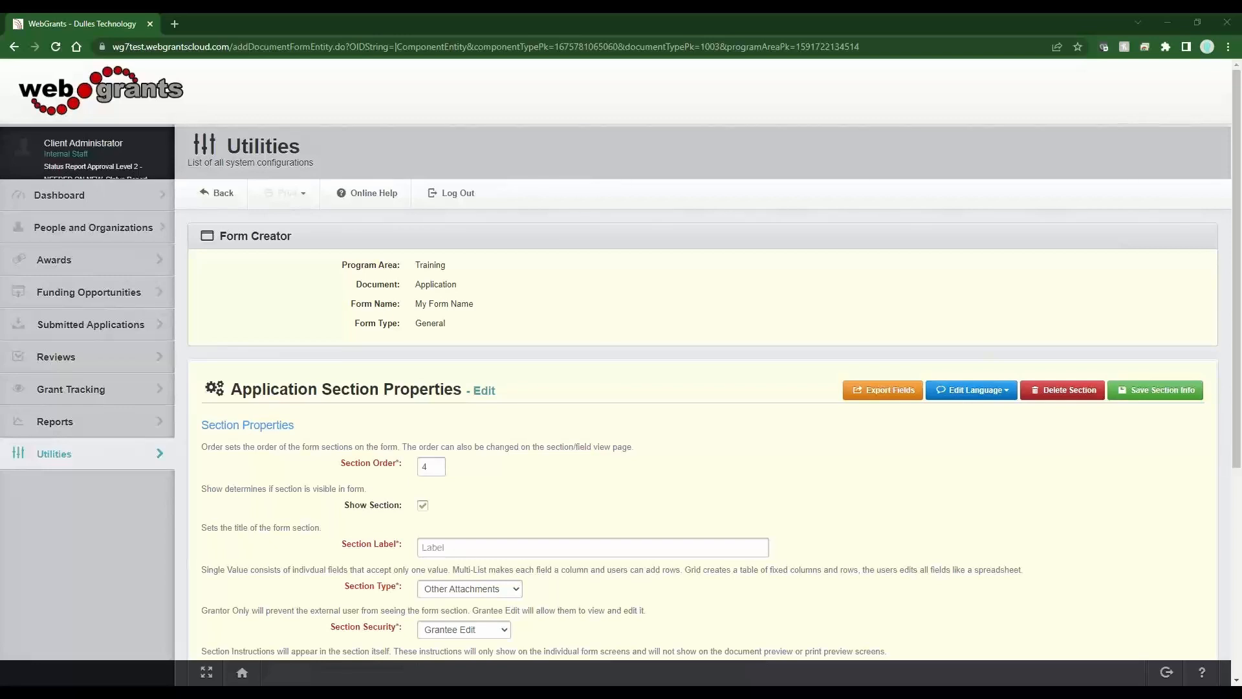
- Paste the unlimited-attachments instructions and label the section Other Attachments Example
{"action": "scroll", "coordinate": [849, 313], "scroll_direction": "down", "scroll_amount": 3}
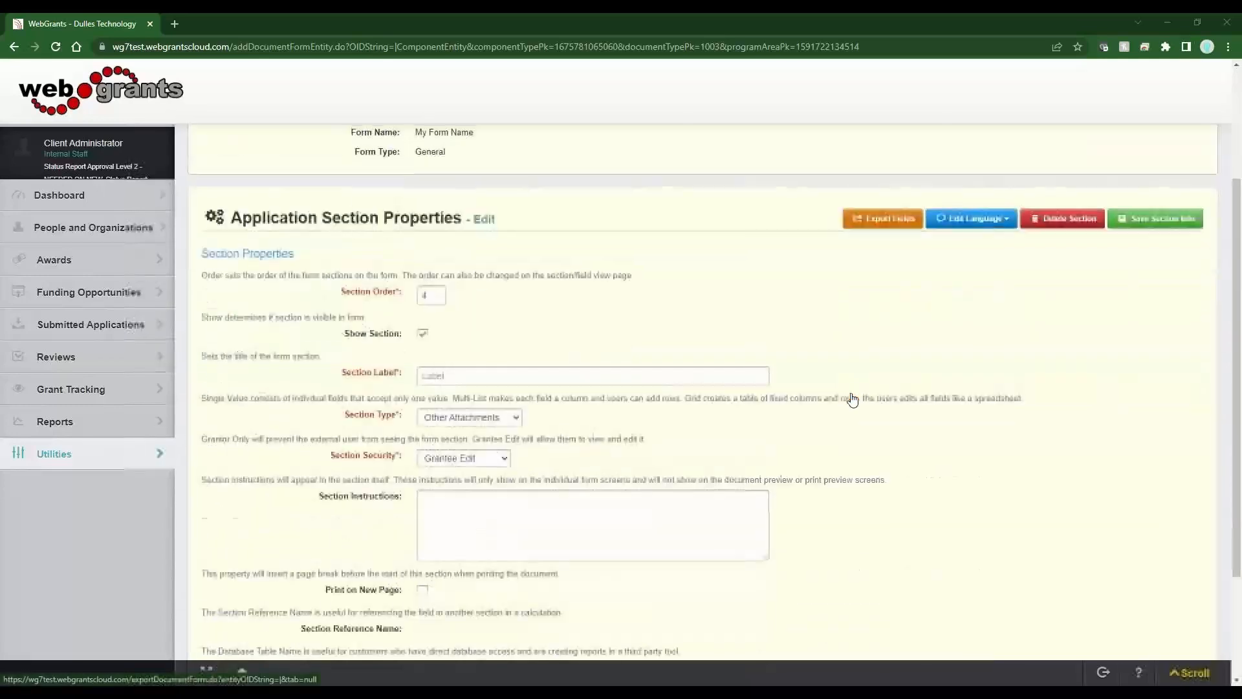
{"action": "left_click", "coordinate": [545, 512]}
{"action": "type", "text": "Used when you don't have a specific attachment required.  You just want to allow an area for any type (no limit) of attachment. <br>You don't add fields to an Other Attachment section."}
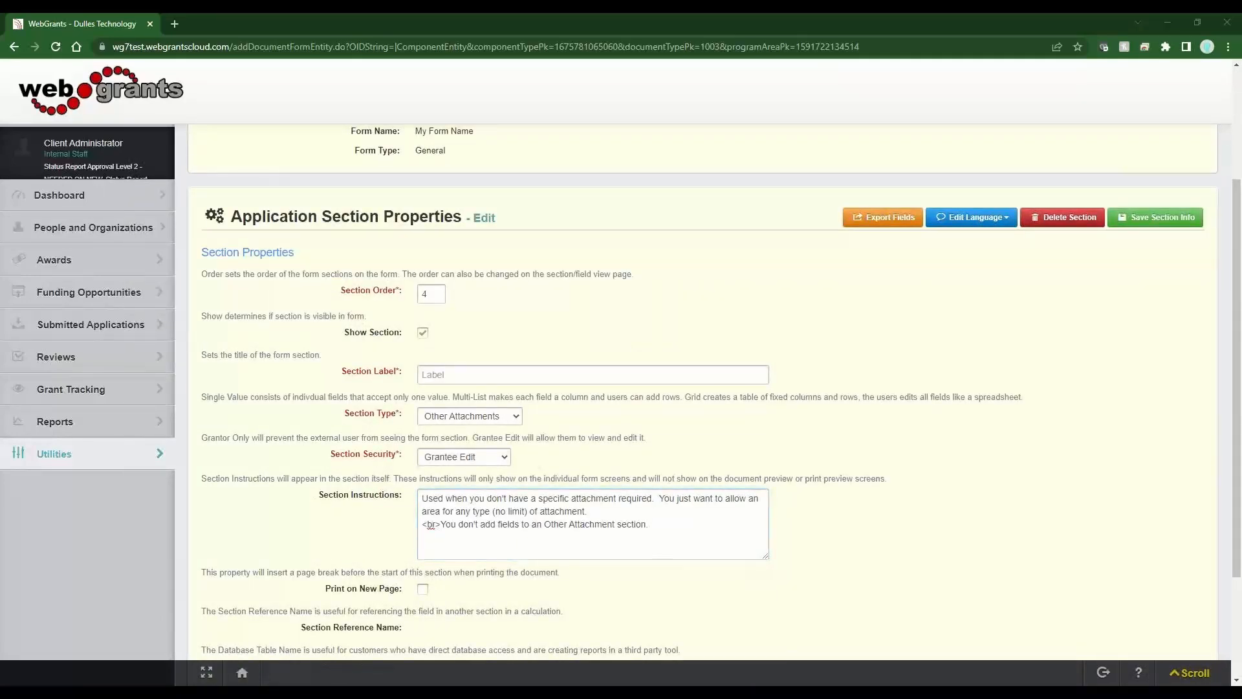
{"action": "left_click", "coordinate": [537, 373]}
{"action": "type", "text": "Other Attachments Example"}
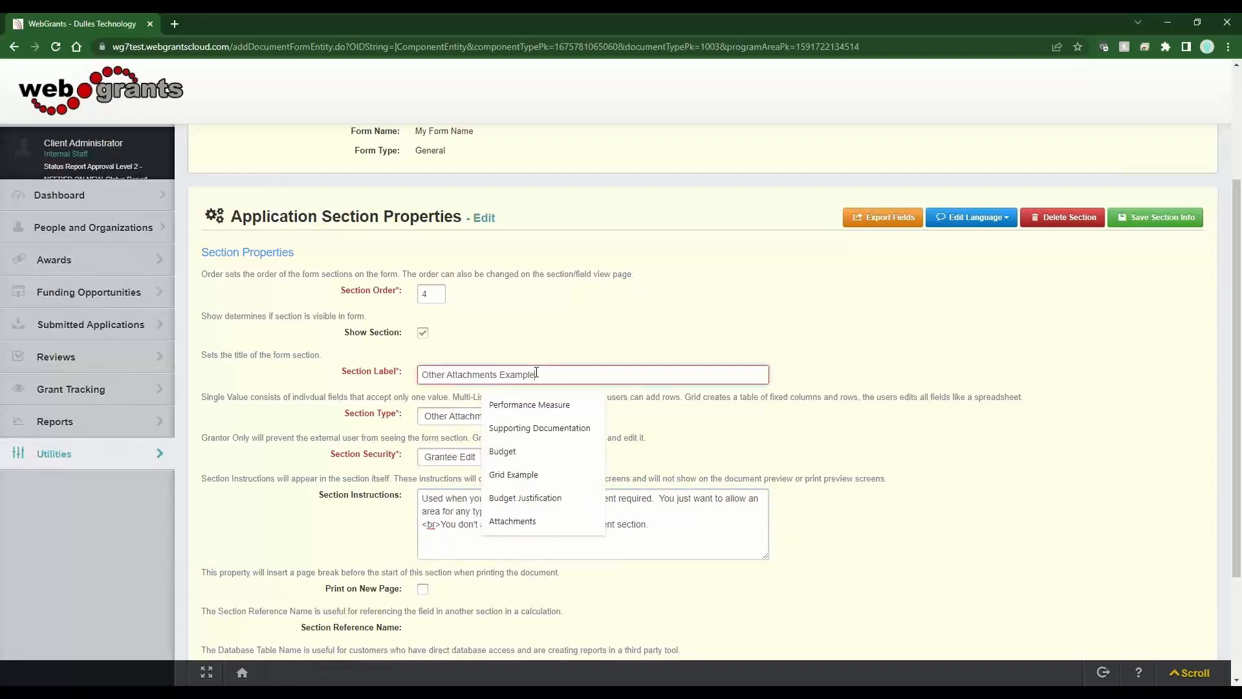
{"action": "left_click", "coordinate": [582, 344]}
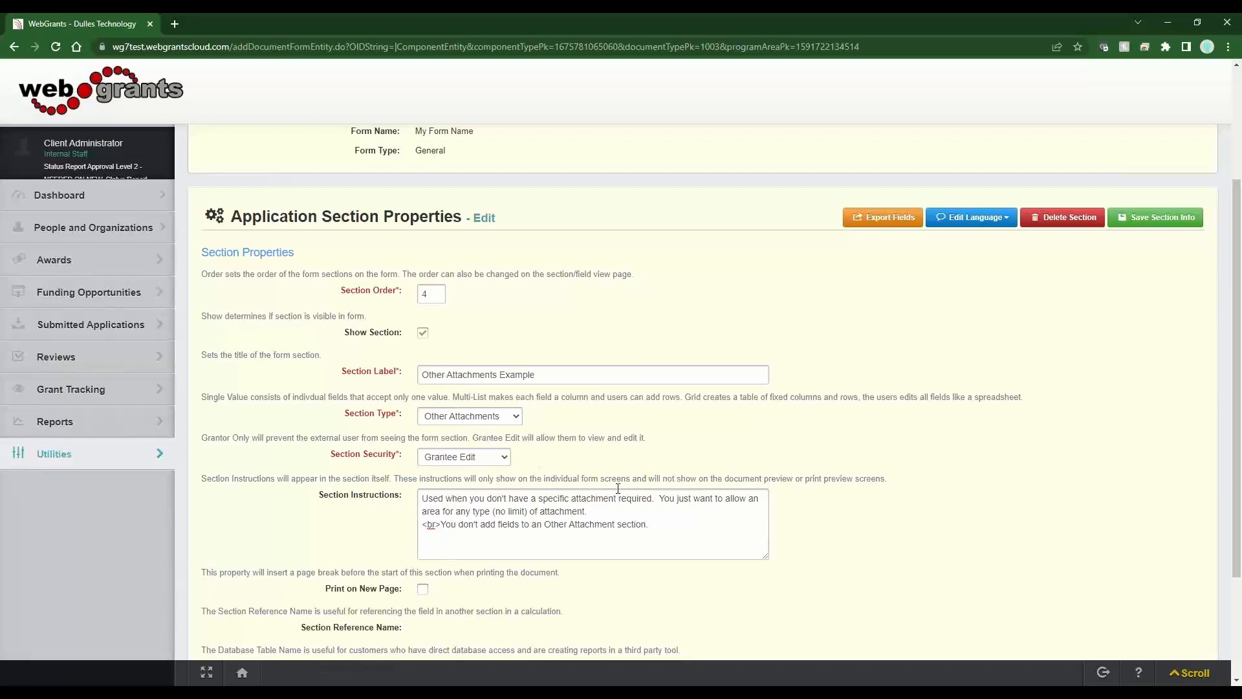
- Save the Other Attachments Example section and check it is listed as section 4
{"action": "left_click", "coordinate": [1174, 217]}
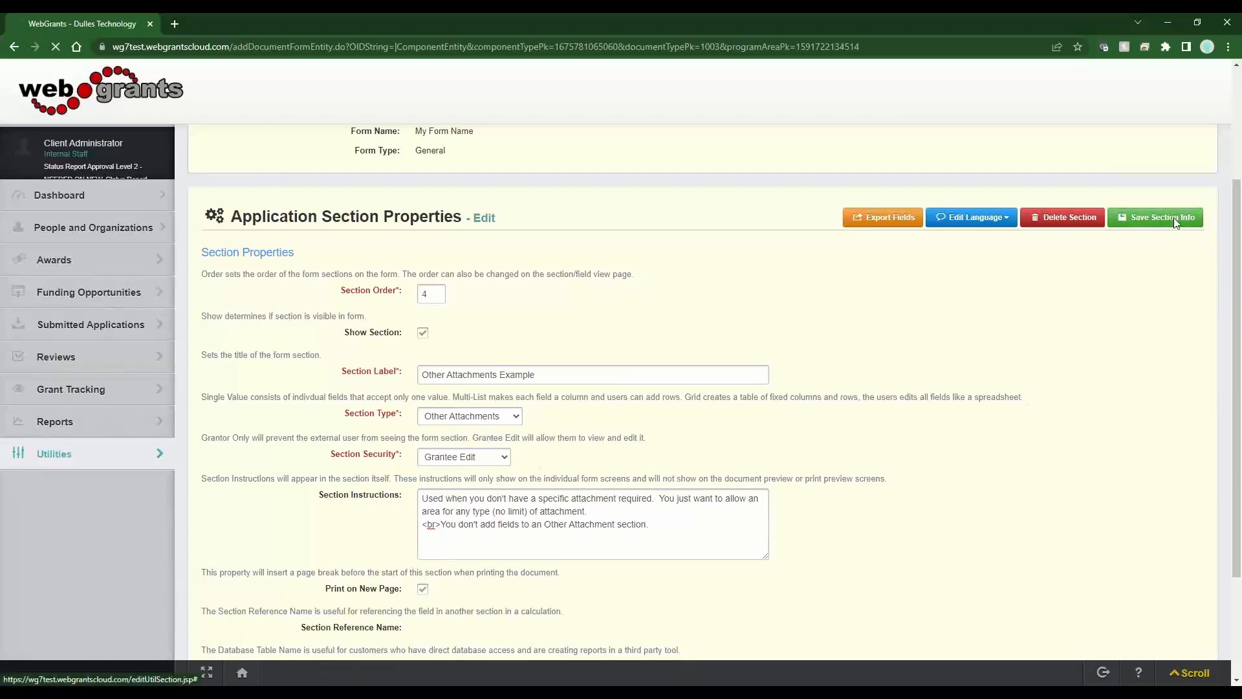
{"action": "scroll", "coordinate": [735, 317], "scroll_direction": "down", "scroll_amount": 3}
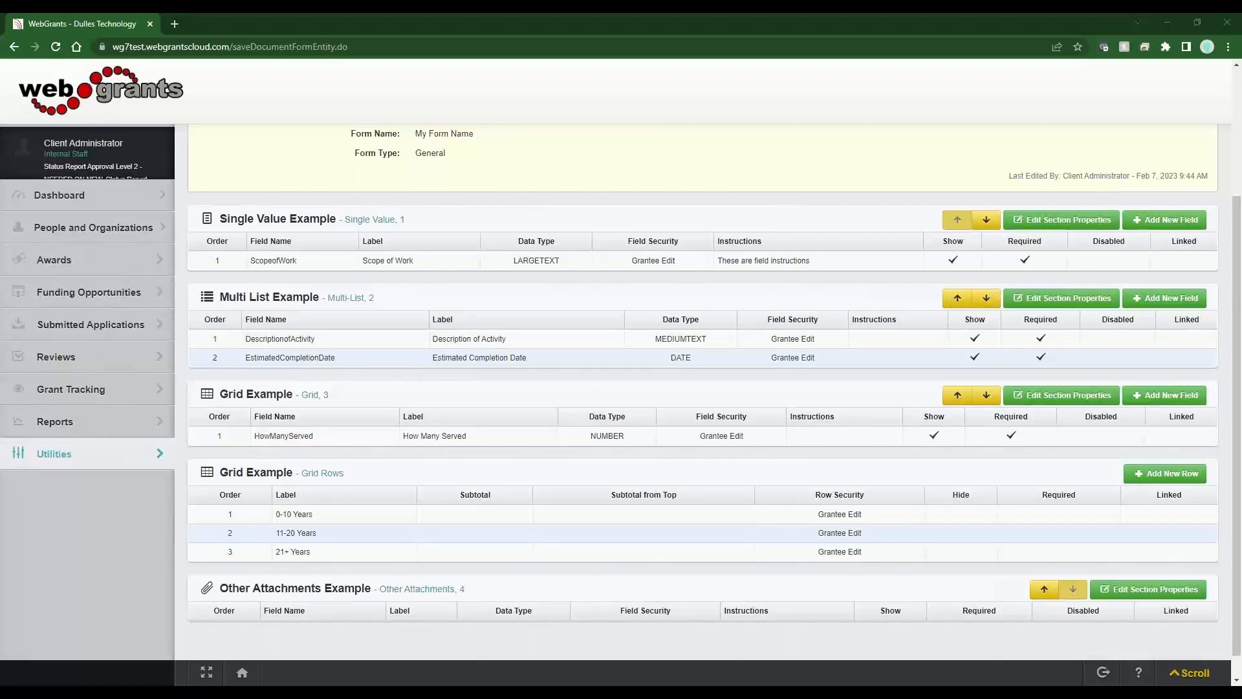
{"action": "scroll", "coordinate": [845, 421], "scroll_direction": "up", "scroll_amount": 3}
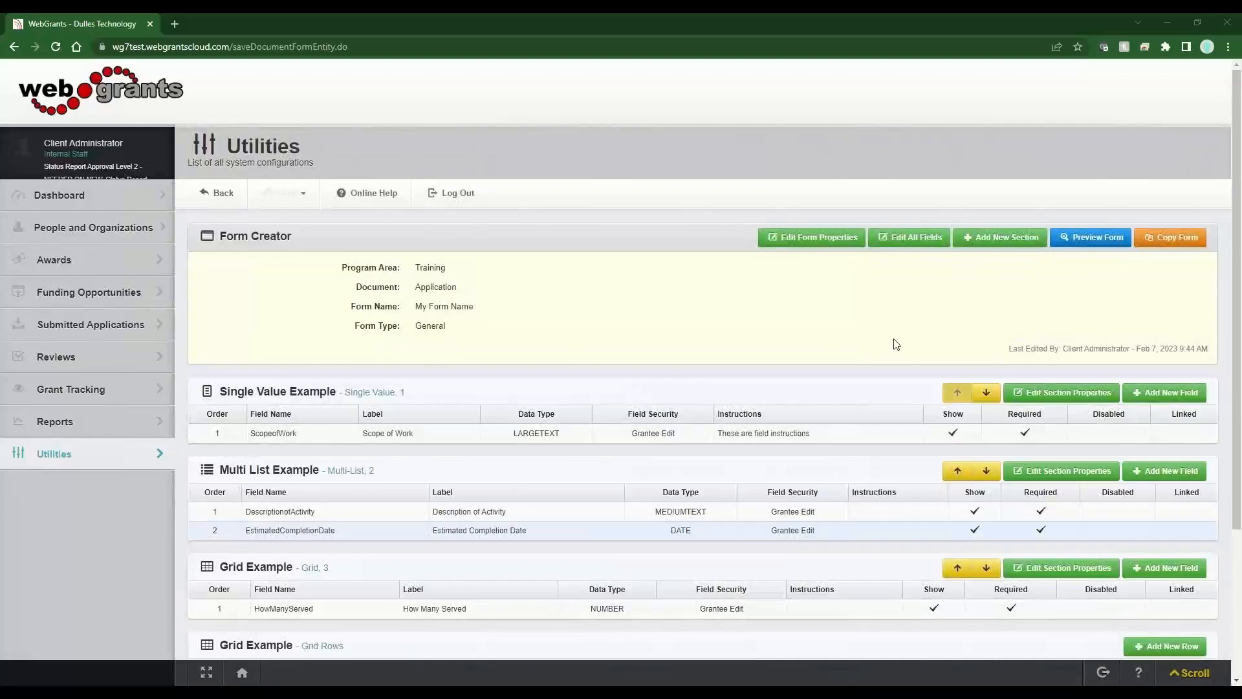
- Create and save a Named Attachments section labelled Named Attachment Example with pasted instructions
{"action": "left_click", "coordinate": [1003, 241]}
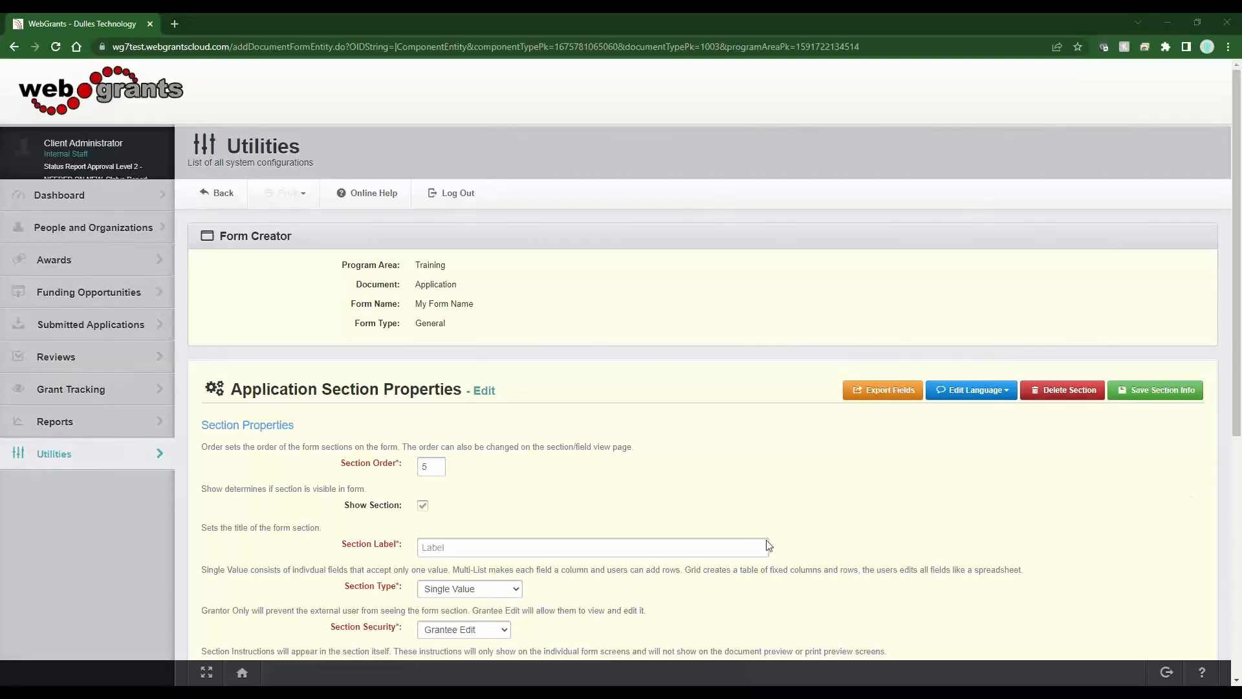
{"action": "left_click", "coordinate": [534, 547]}
{"action": "type", "text": "Named Attachment Example"}
{"action": "left_click", "coordinate": [507, 594]}
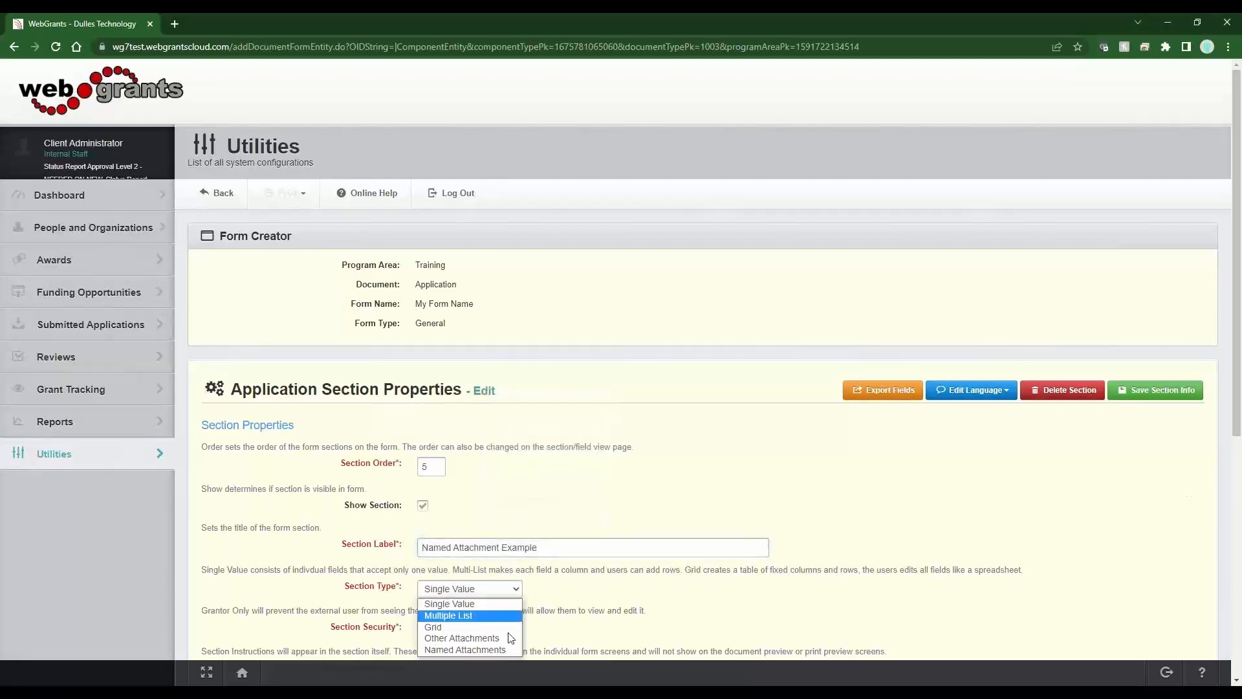
{"action": "left_click", "coordinate": [509, 653]}
{"action": "scroll", "coordinate": [868, 502], "scroll_direction": "down", "scroll_amount": 3}
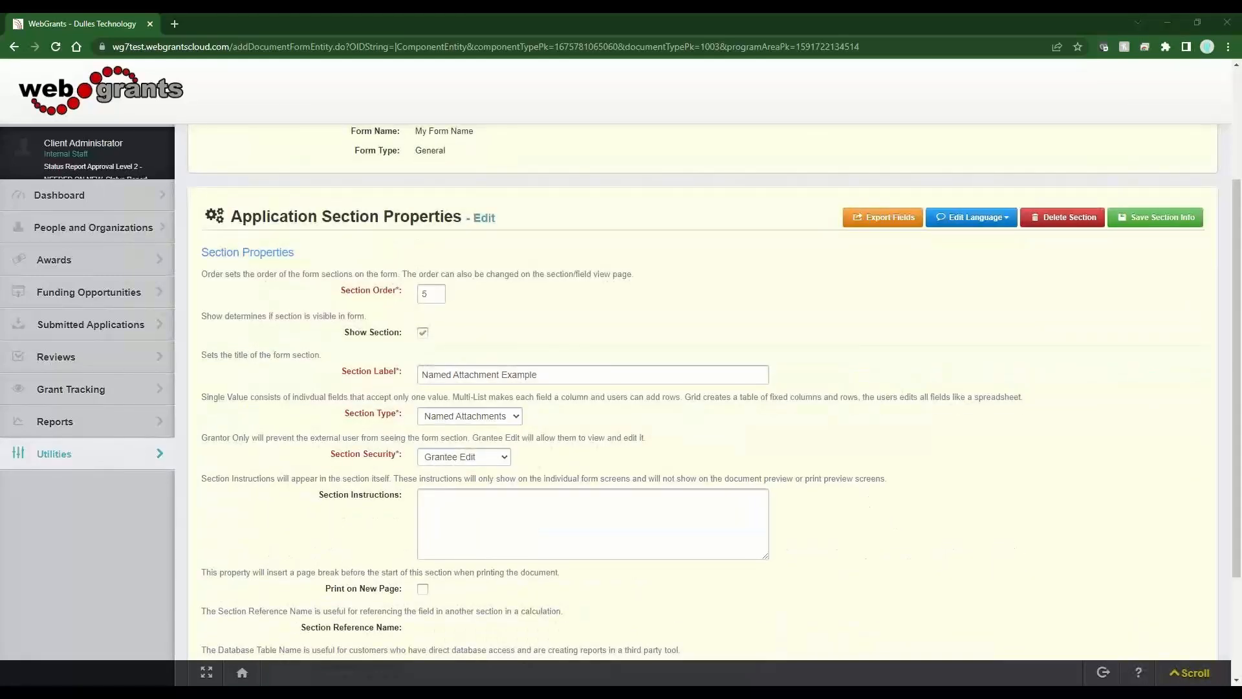
{"action": "left_click", "coordinate": [606, 531]}
{"action": "type", "text": "You are specifically naming the attachment you want the user to upload and can require it."}
{"action": "left_click", "coordinate": [1156, 217]}
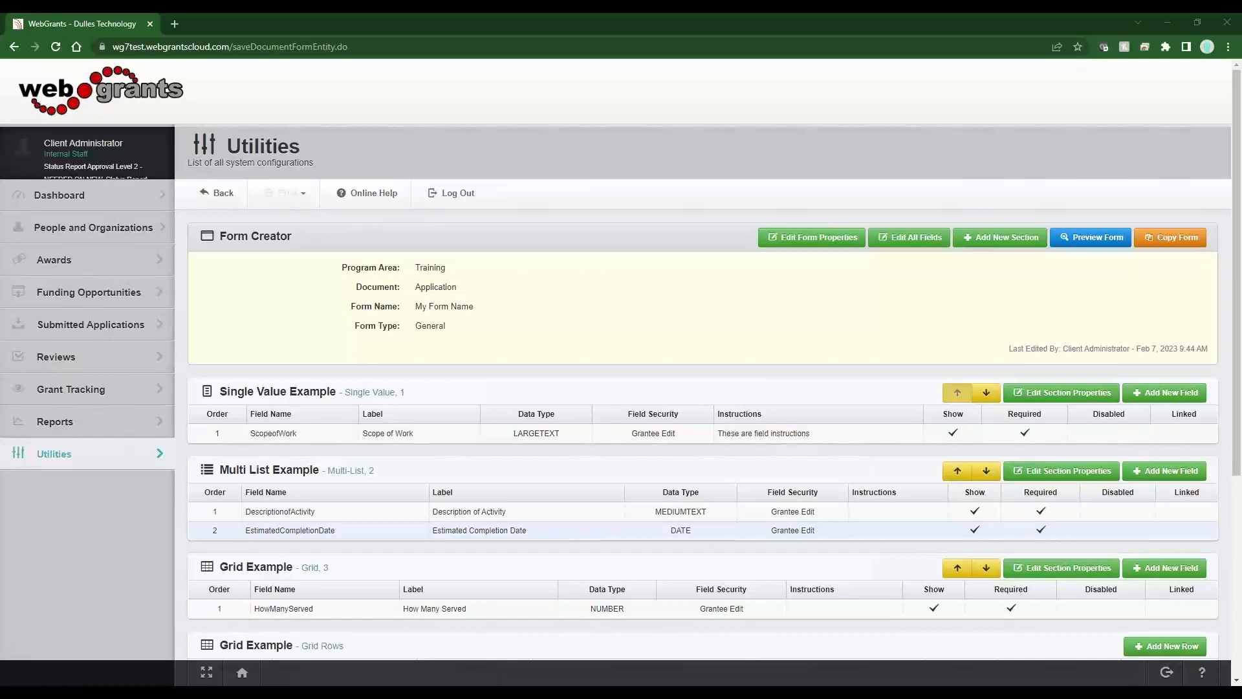
- Add a required 'W-9 - Required Attachment' file row to Named Attachment Example and save it
{"action": "scroll", "coordinate": [750, 379], "scroll_direction": "down", "scroll_amount": 5}
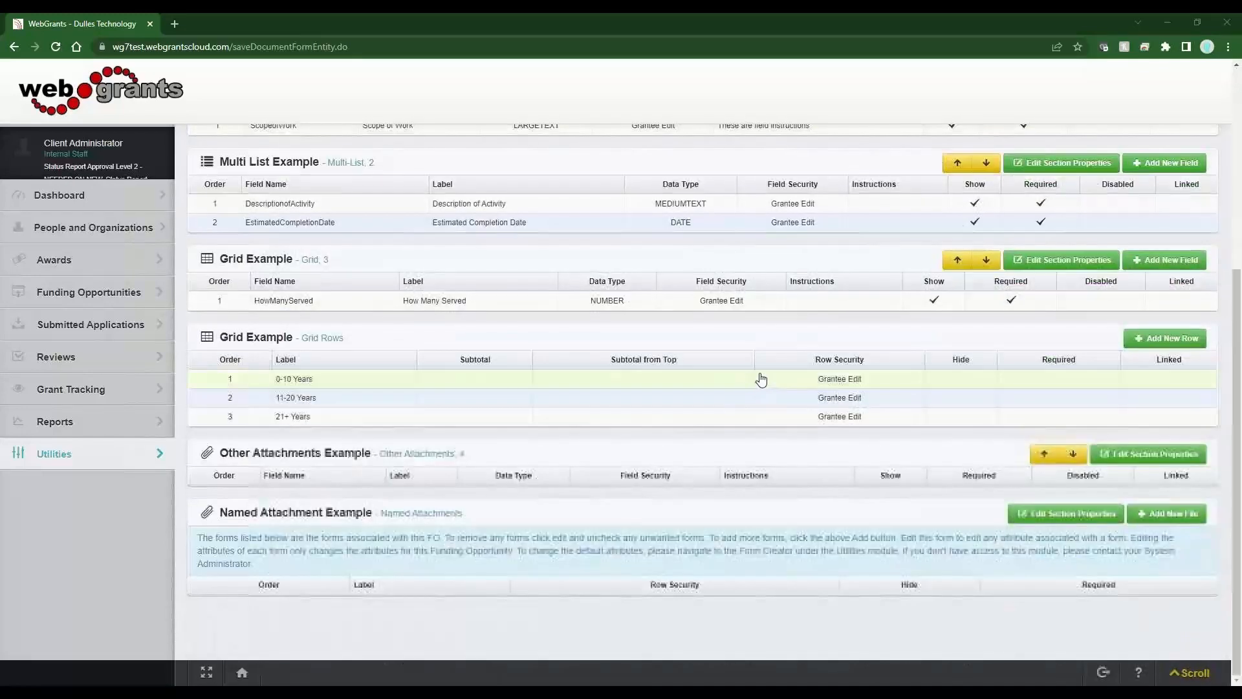
{"action": "left_click", "coordinate": [1174, 513]}
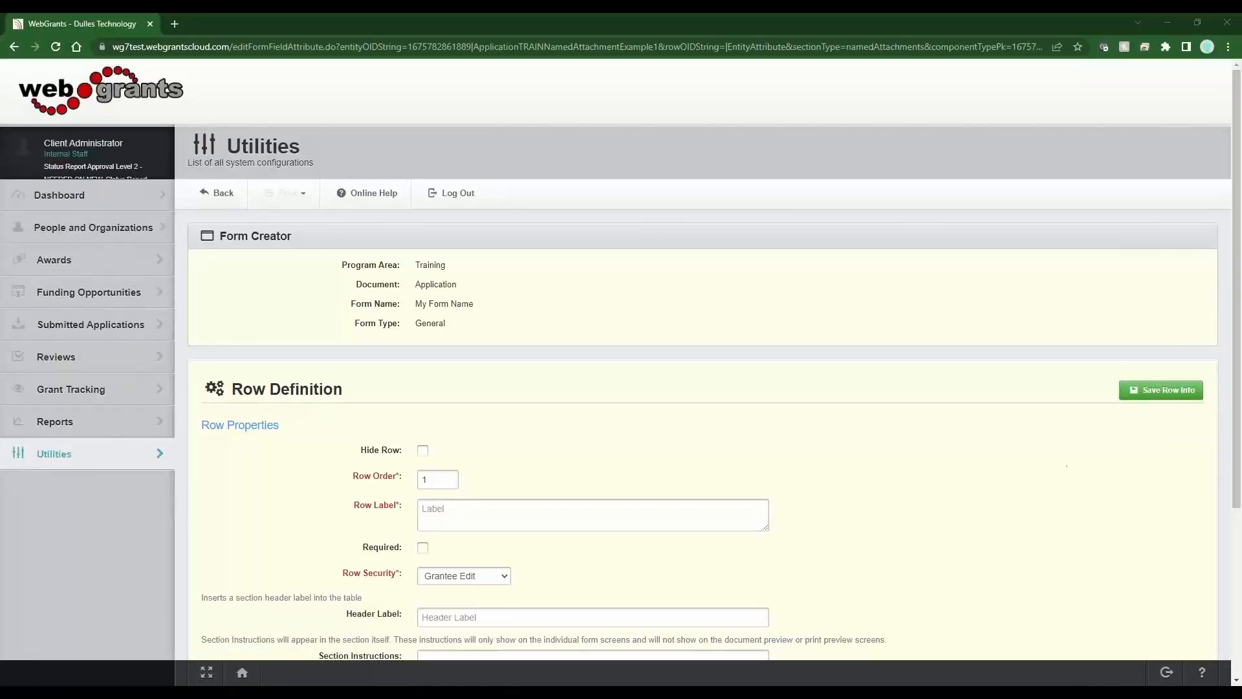
{"action": "left_click", "coordinate": [488, 511]}
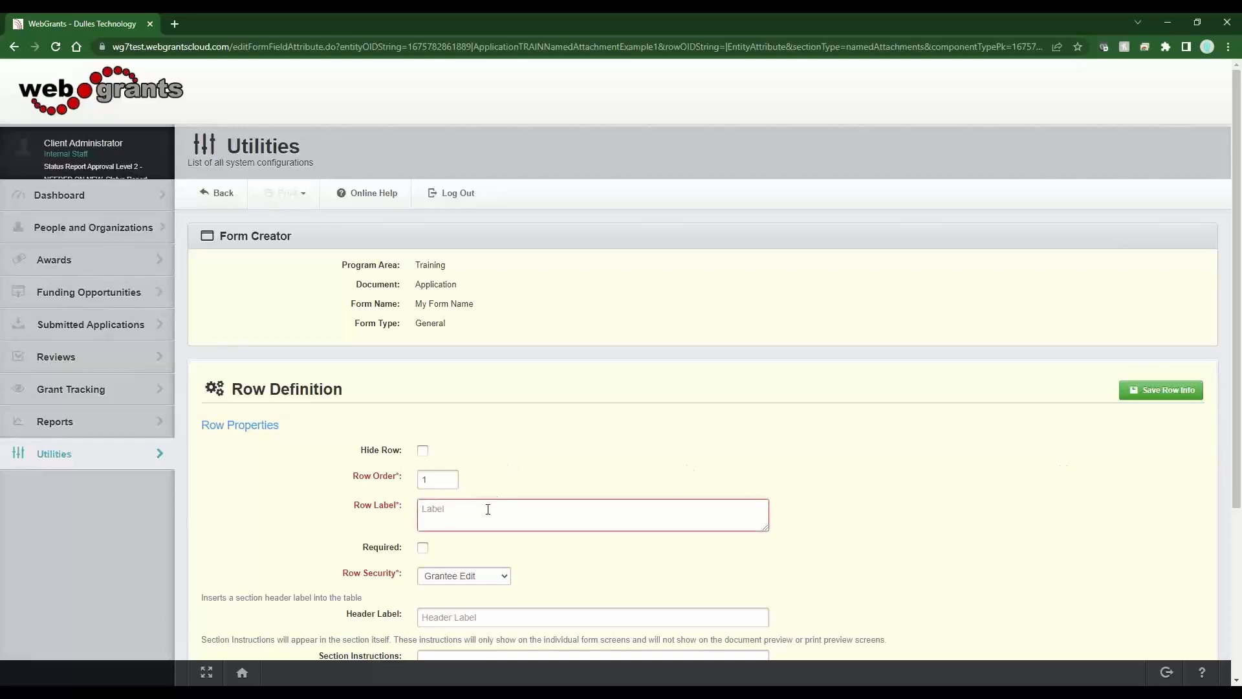
{"action": "type", "text": "W-9 - Required Attachment"}
{"action": "left_click_drag", "start_coordinate": [440, 510], "coordinate": [421, 510]}
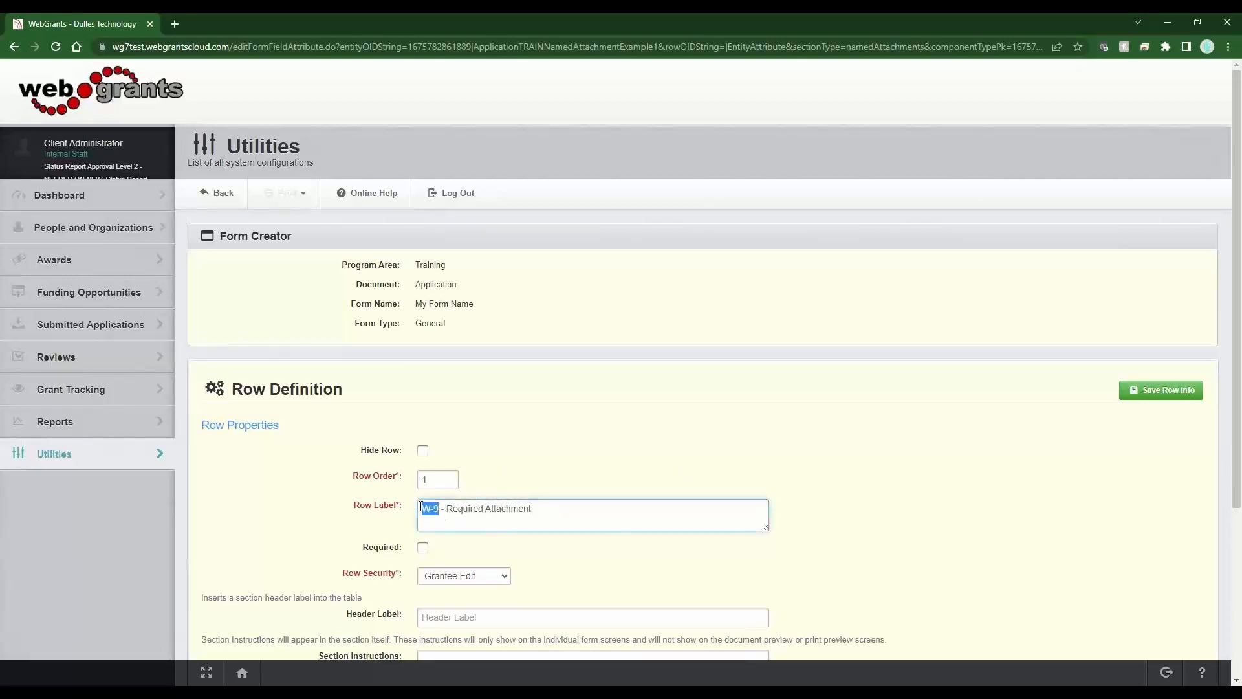
{"action": "left_click", "coordinate": [423, 548]}
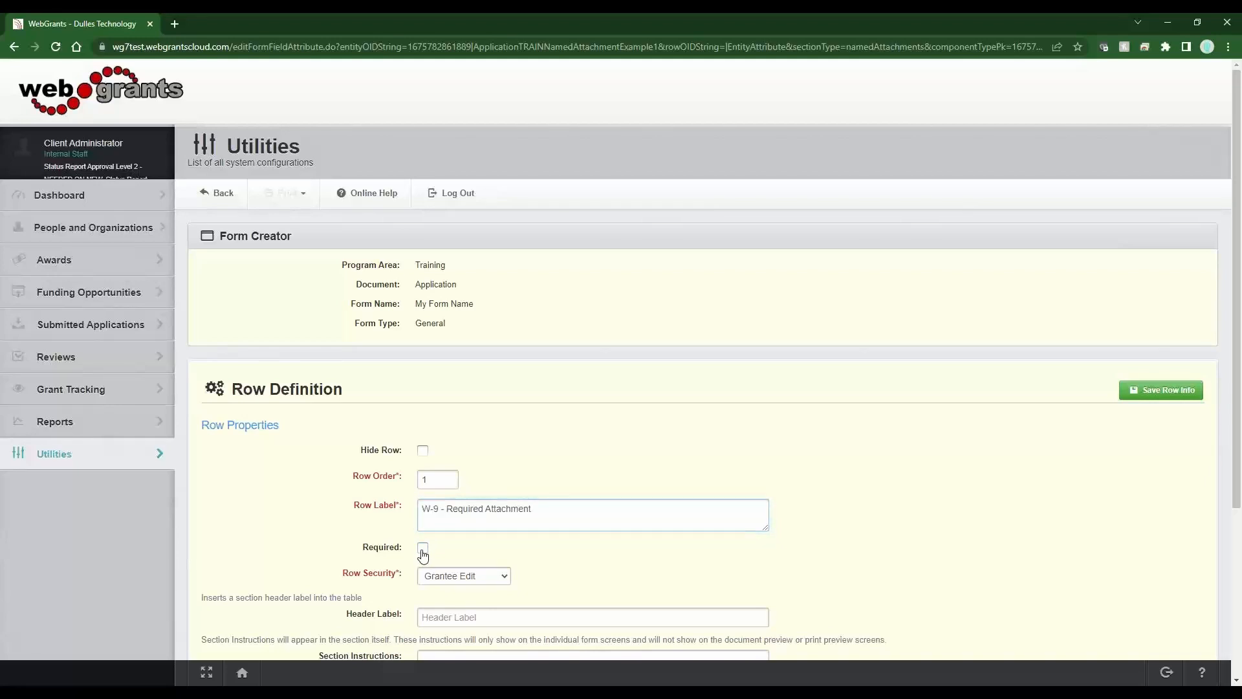
{"action": "left_click", "coordinate": [1175, 390]}
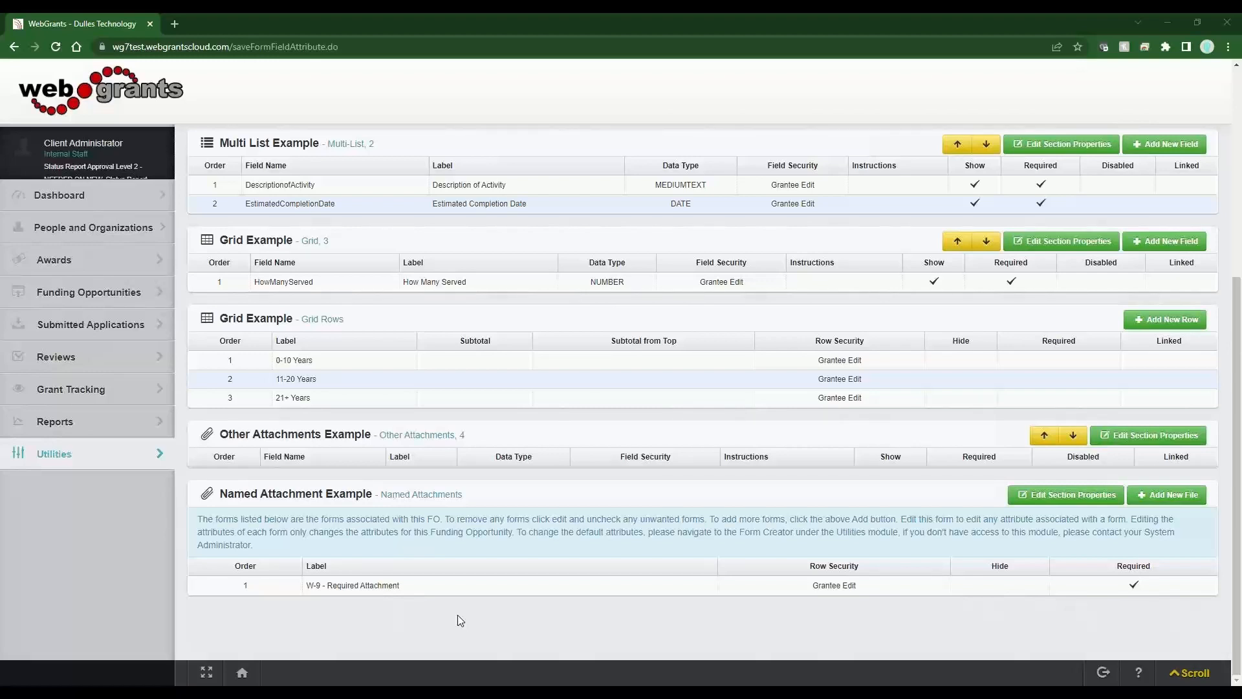
- Review funding opportunity 1949's application forms setup, then log out of the administrator account
{"action": "left_click", "coordinate": [112, 299]}
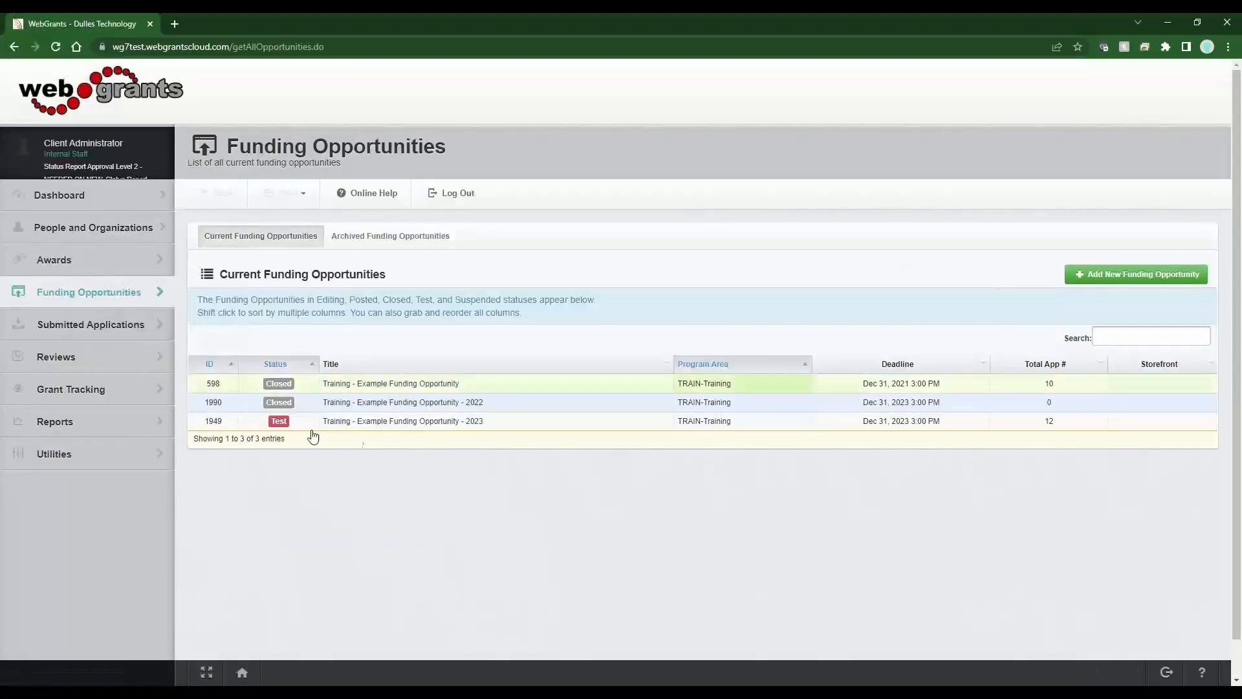
{"action": "left_click", "coordinate": [363, 427]}
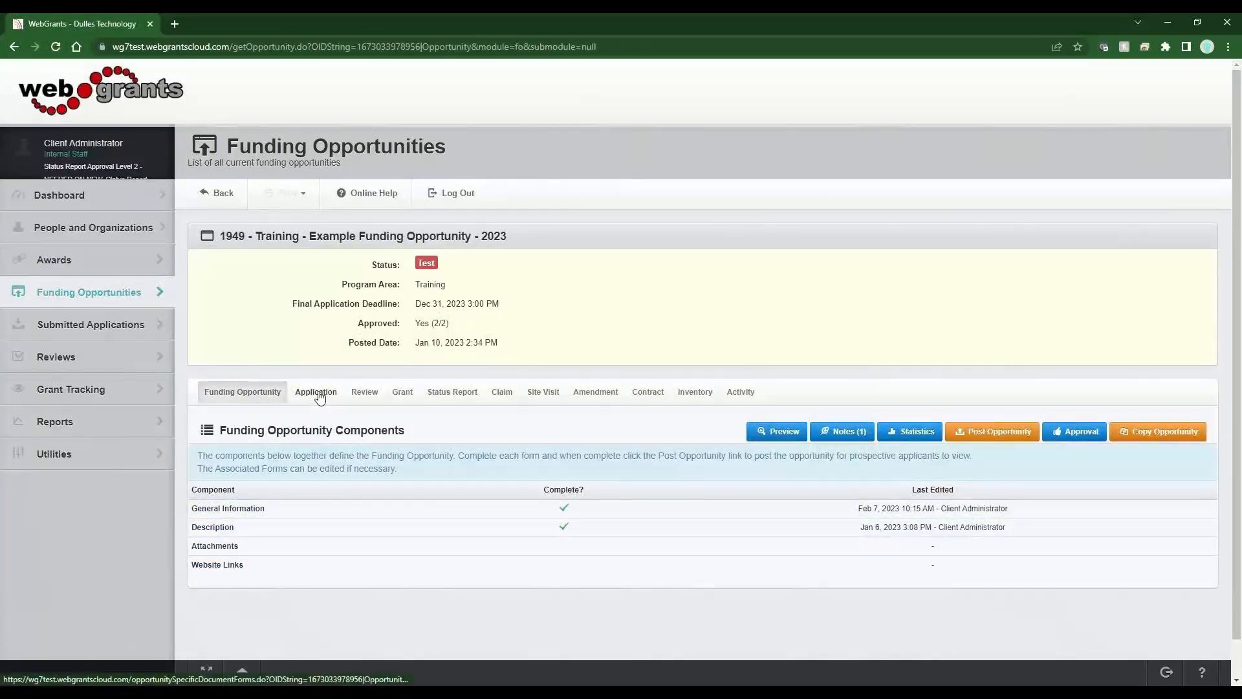
{"action": "left_click", "coordinate": [317, 393]}
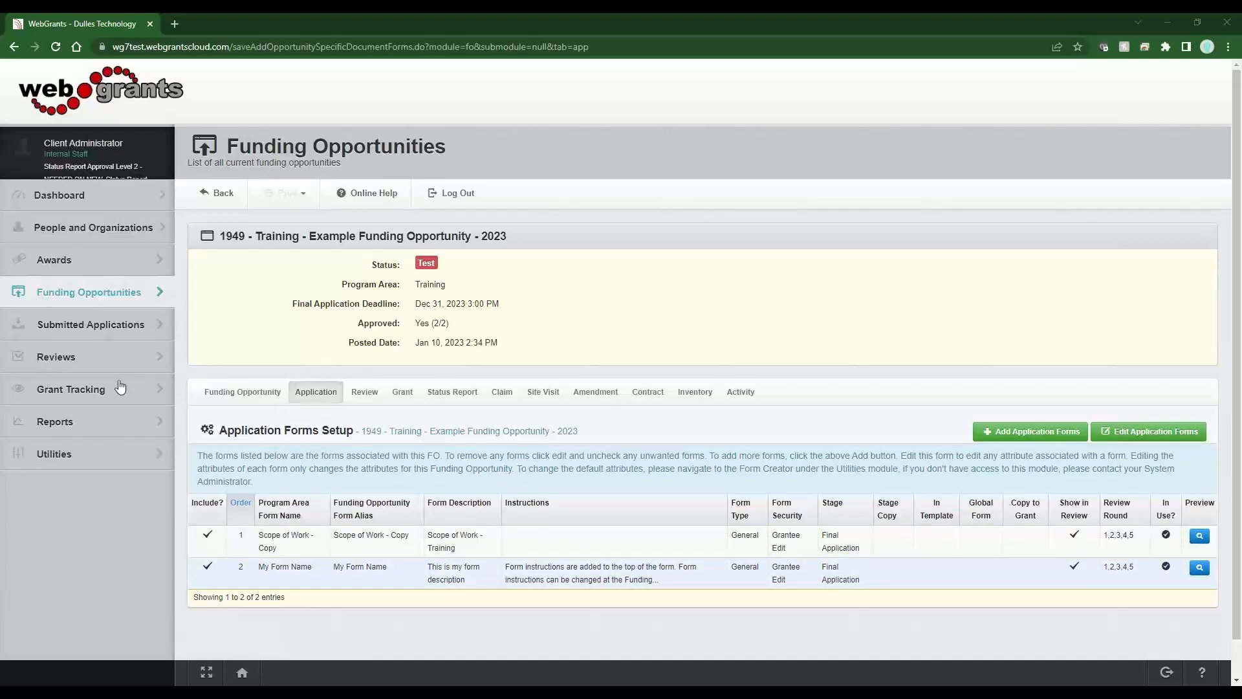
{"action": "left_click", "coordinate": [457, 194]}
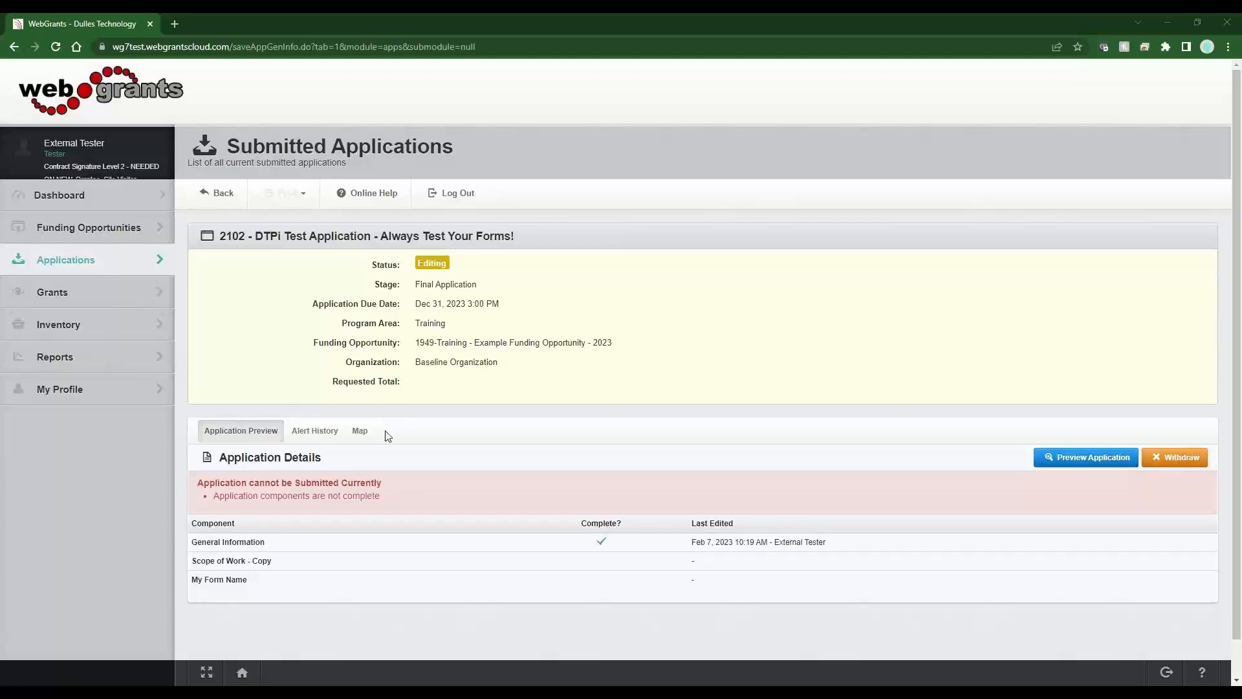
- Open Scope of Work - Copy in edit mode and save it with the Scope of Work field empty
{"action": "left_click", "coordinate": [280, 562]}
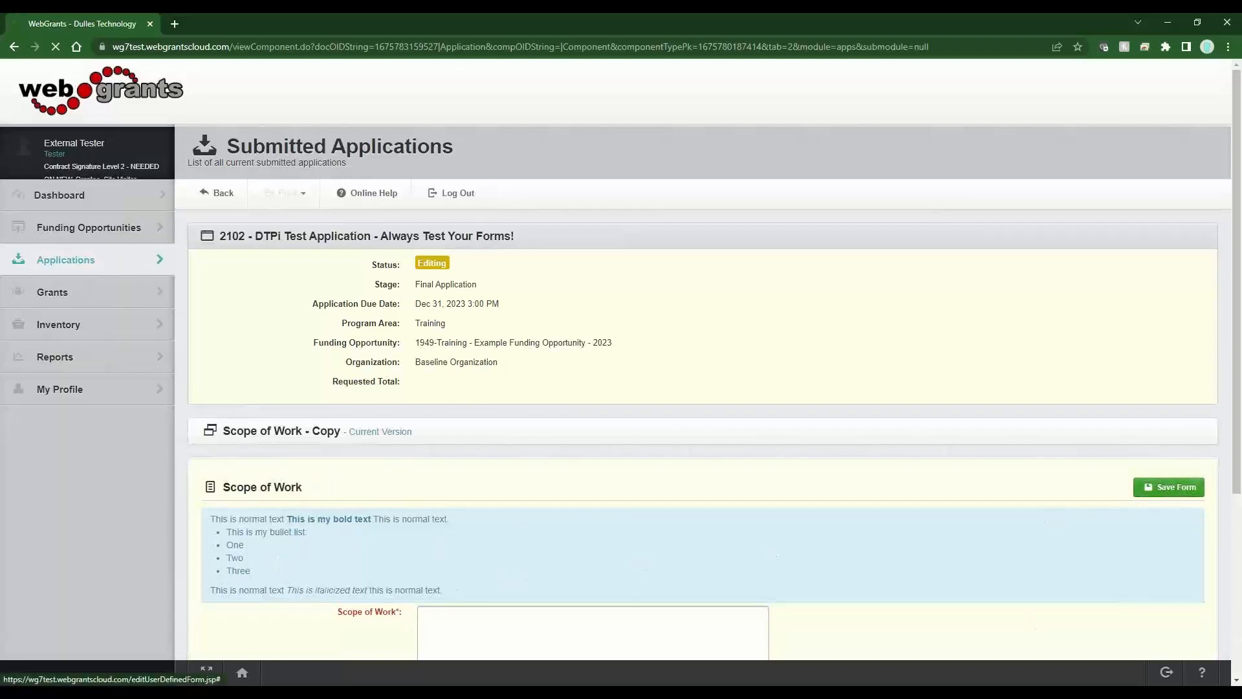
{"action": "left_click", "coordinate": [1170, 489]}
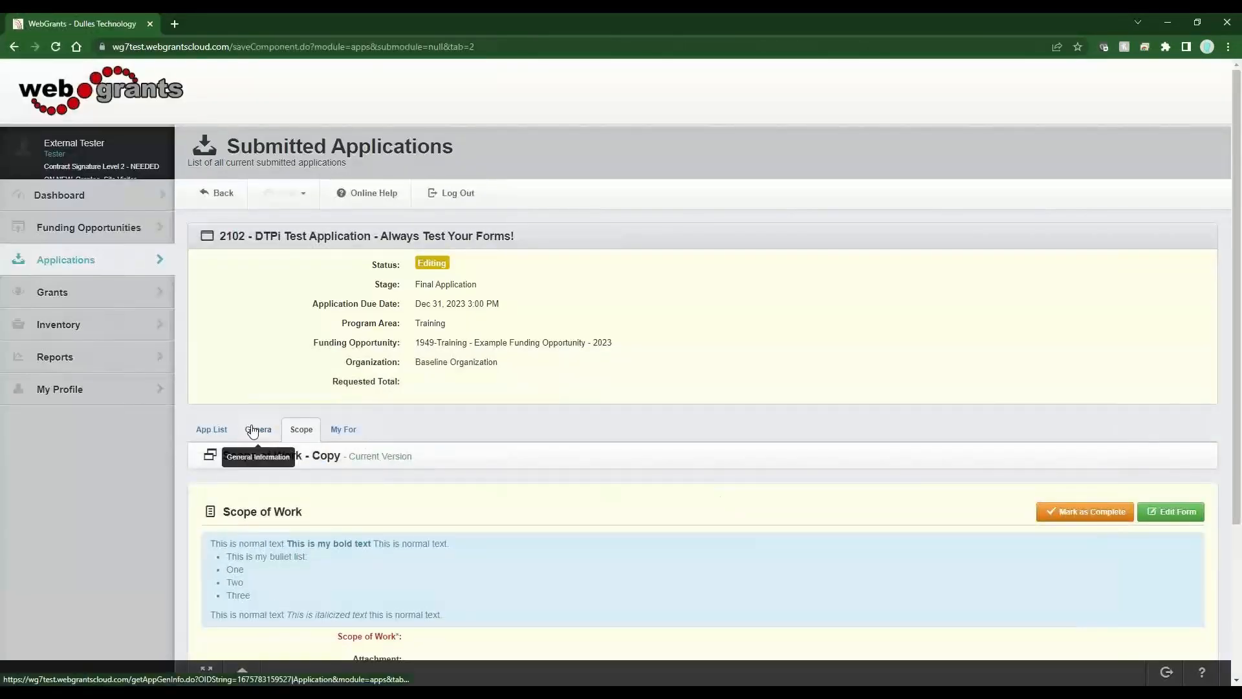
{"action": "left_click", "coordinate": [253, 433]}
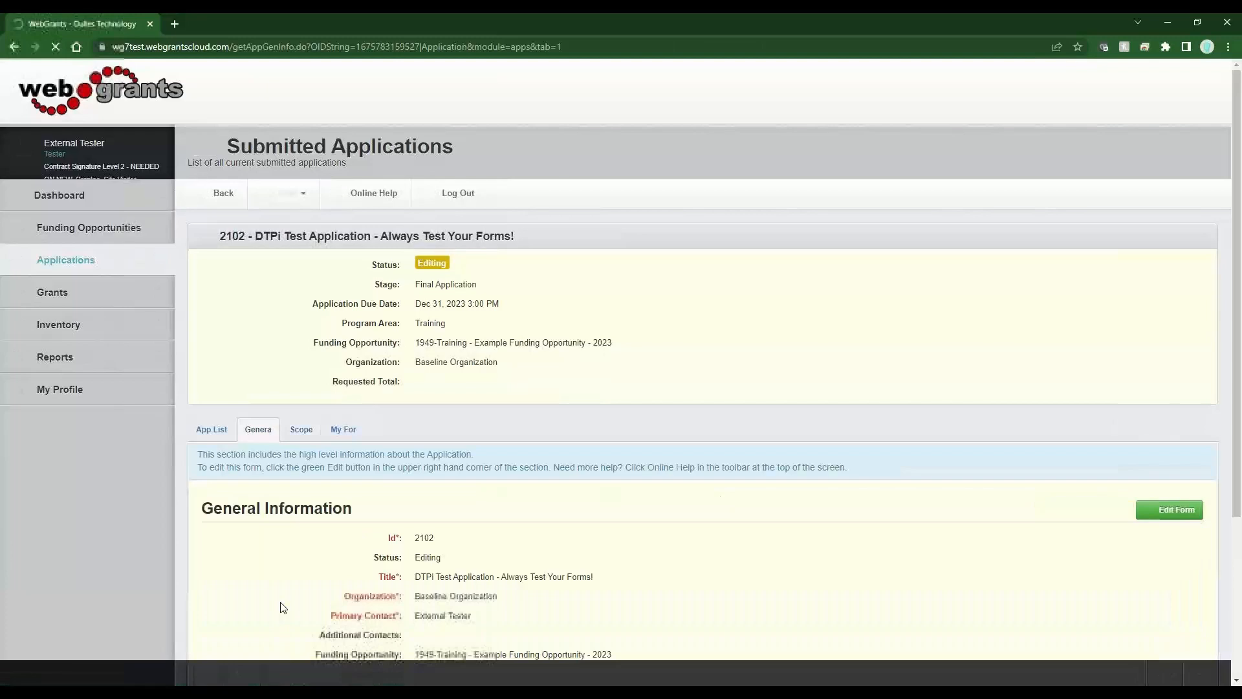
{"action": "left_click", "coordinate": [299, 436]}
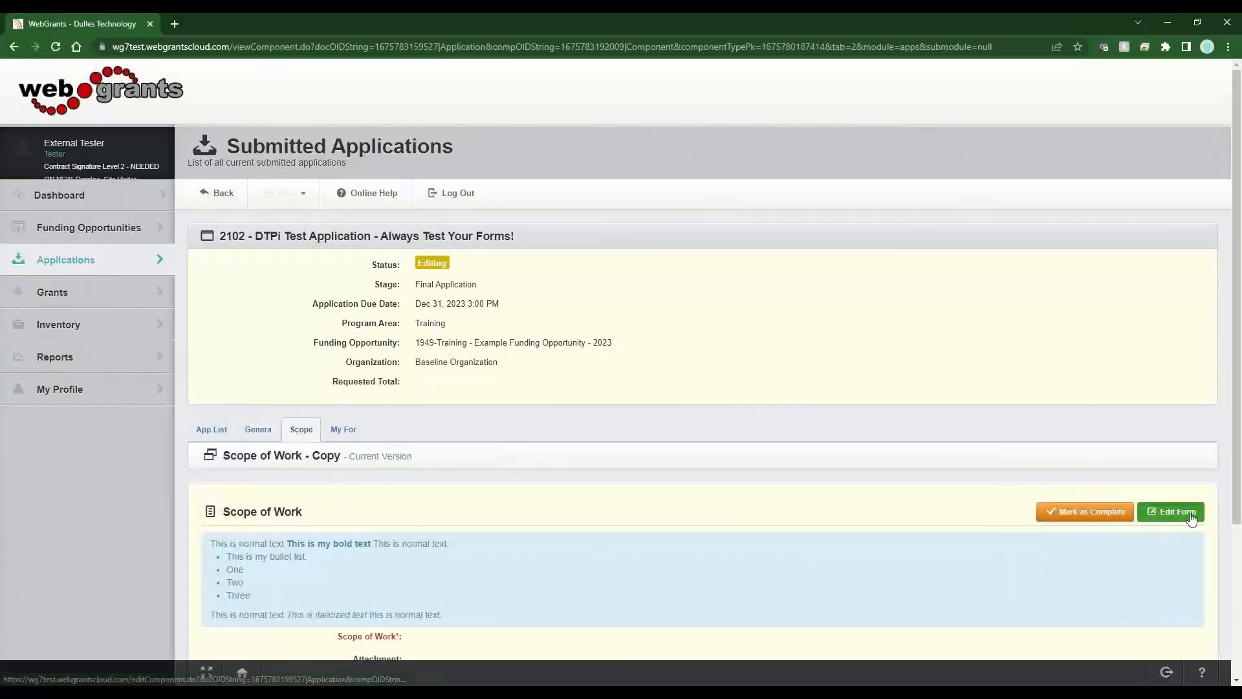
{"action": "left_click", "coordinate": [1190, 514]}
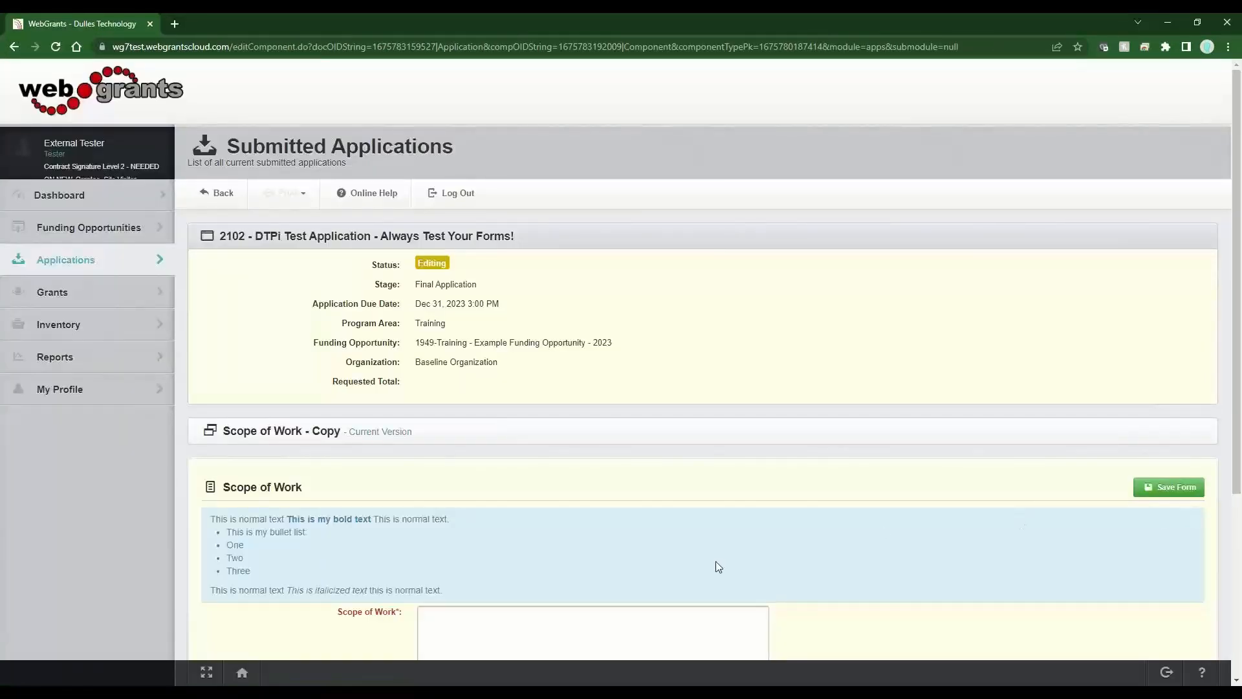
{"action": "scroll", "coordinate": [718, 567], "scroll_direction": "down", "scroll_amount": 3}
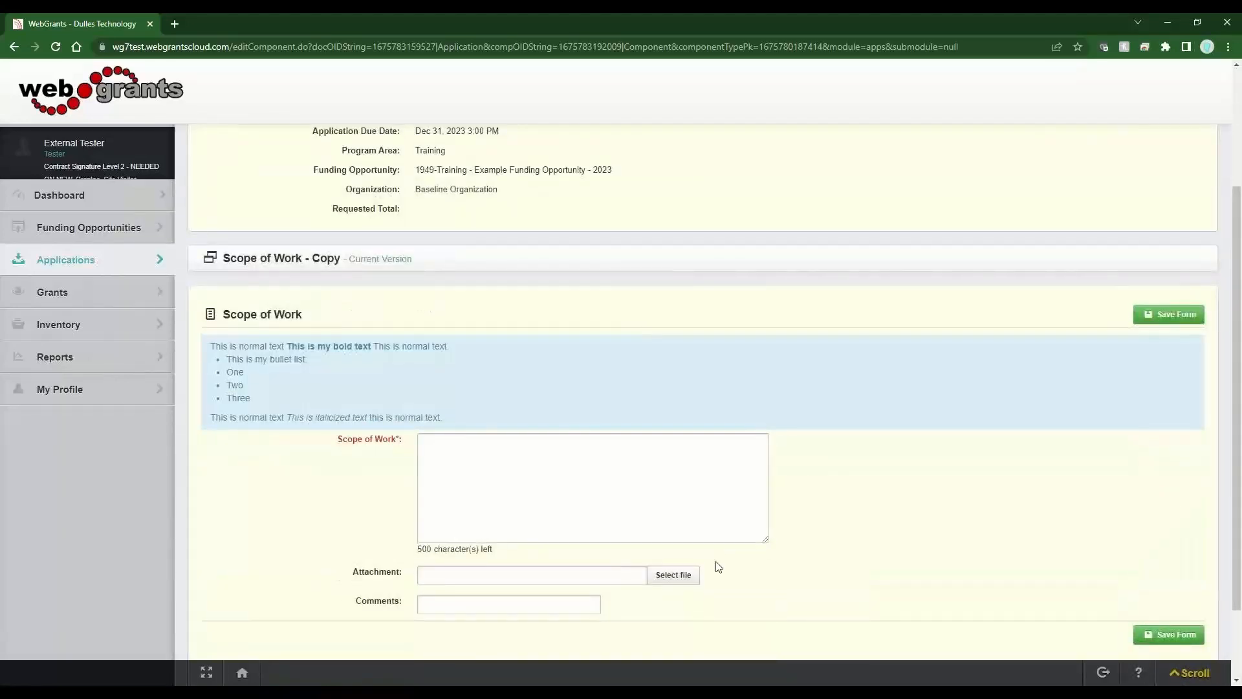
{"action": "scroll", "coordinate": [718, 566], "scroll_direction": "up", "scroll_amount": 3}
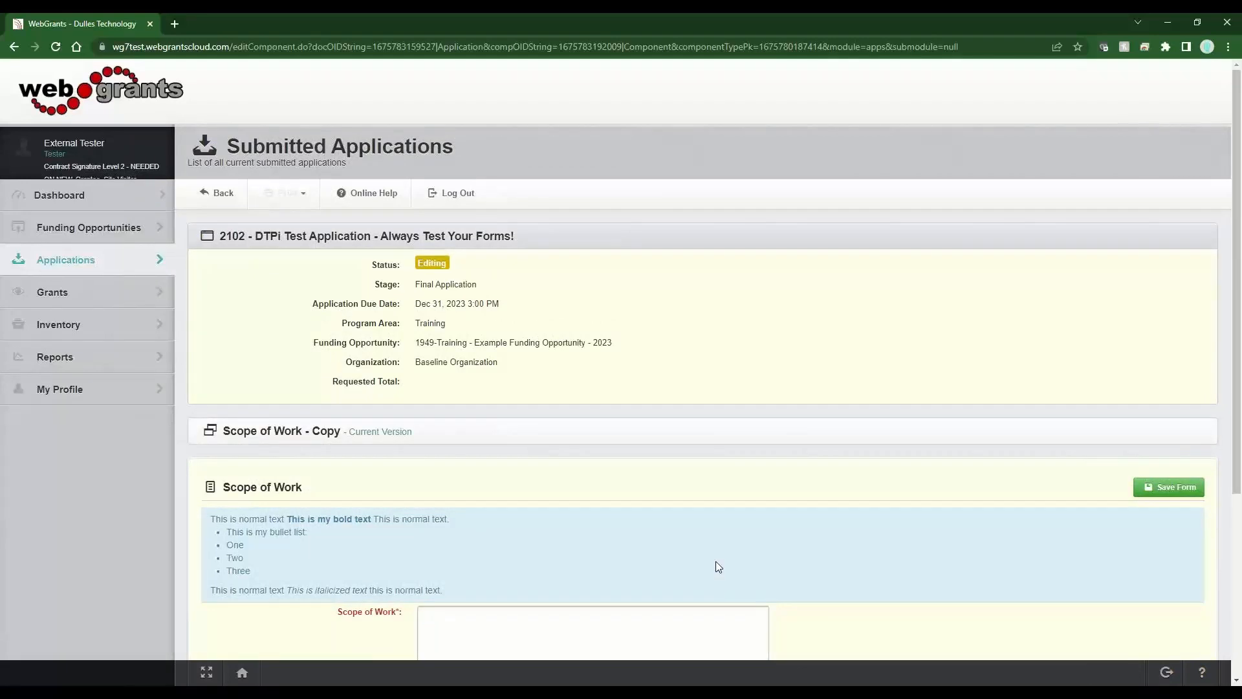
{"action": "left_click", "coordinate": [1175, 487]}
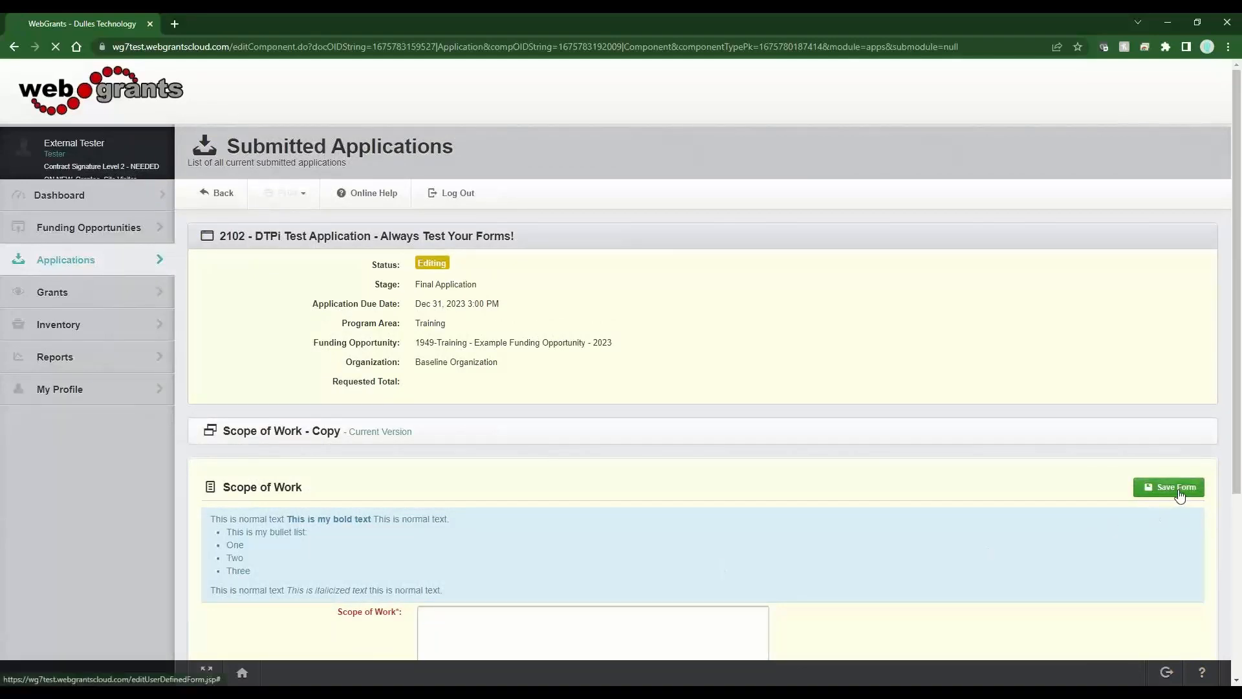
{"action": "left_click_drag", "start_coordinate": [397, 637], "coordinate": [338, 640]}
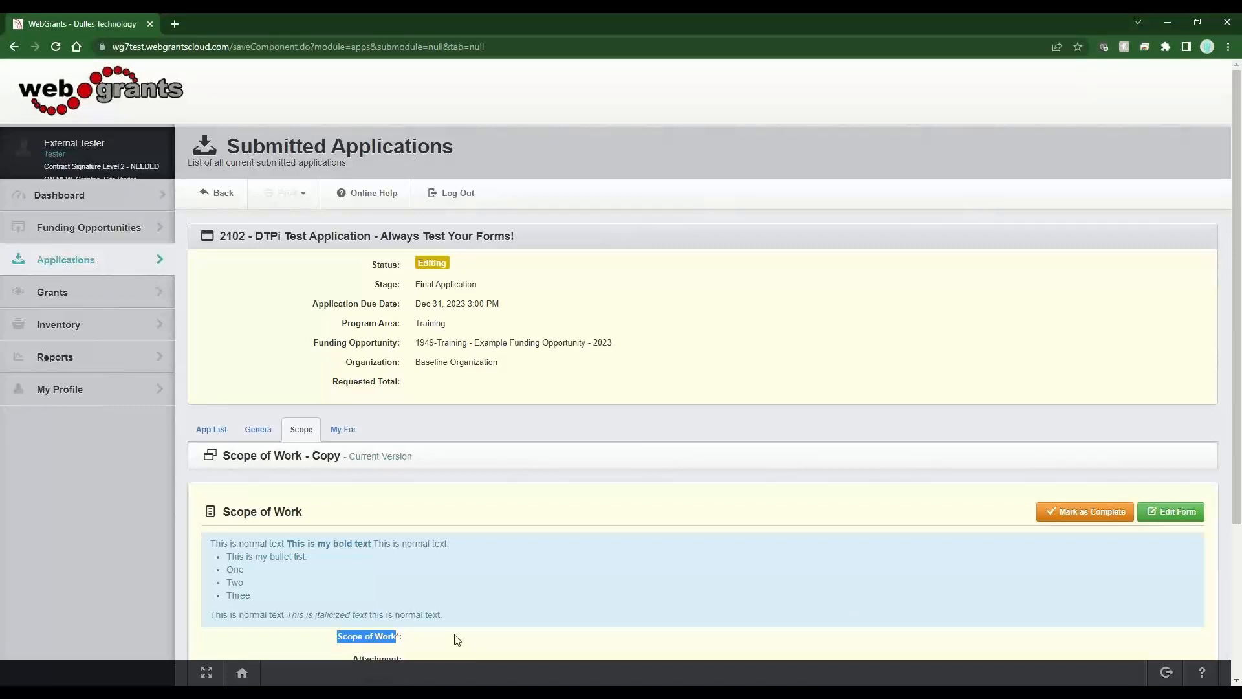
- Try marking Scope of Work - Copy complete, dismiss the missing-field warning, and open My Form Name
{"action": "left_click", "coordinate": [1090, 512]}
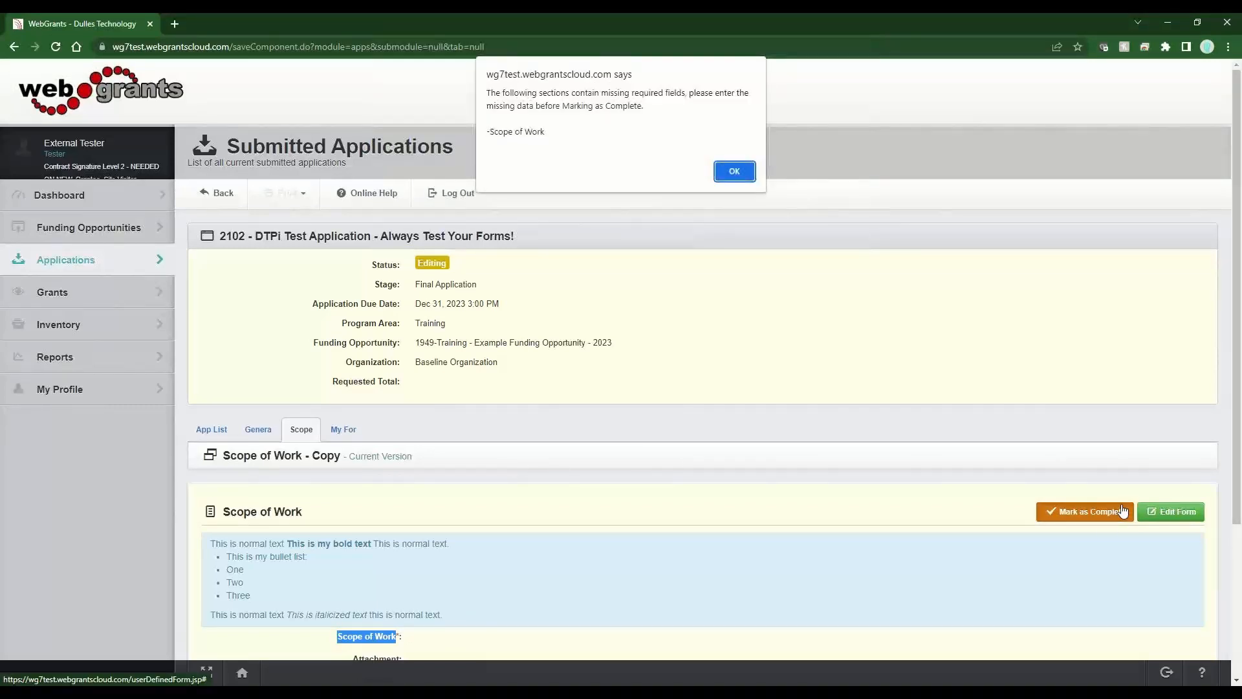
{"action": "left_click", "coordinate": [732, 172]}
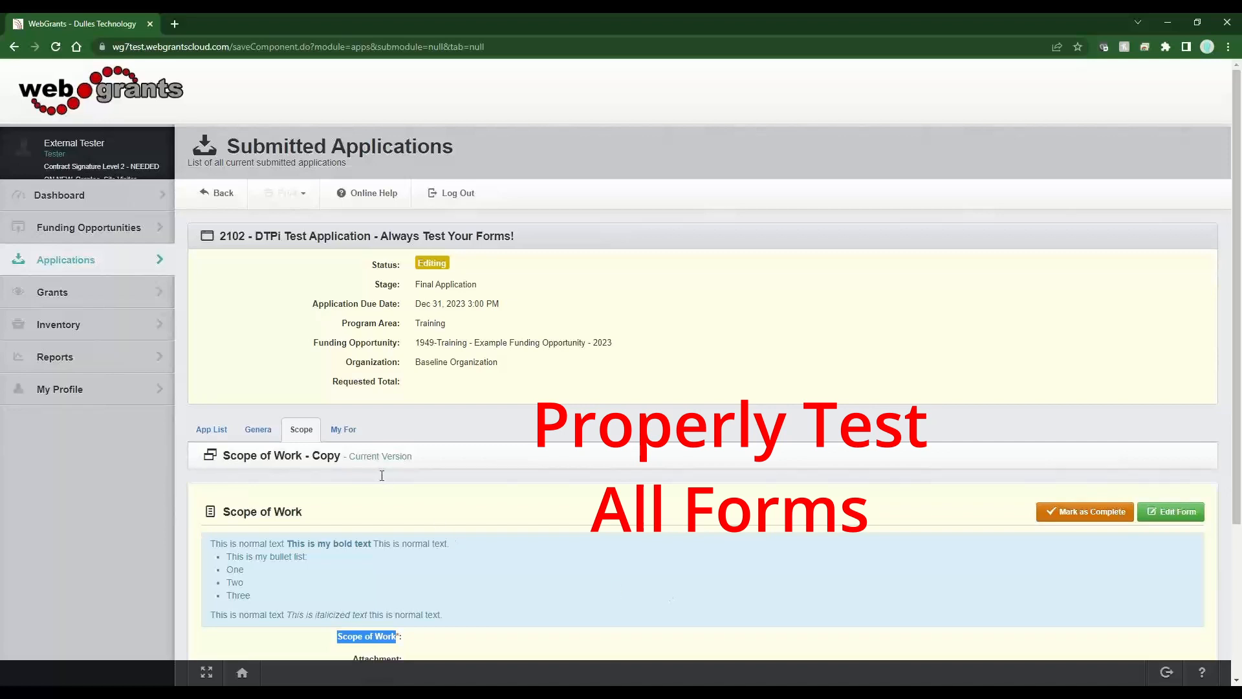
{"action": "left_click", "coordinate": [345, 431]}
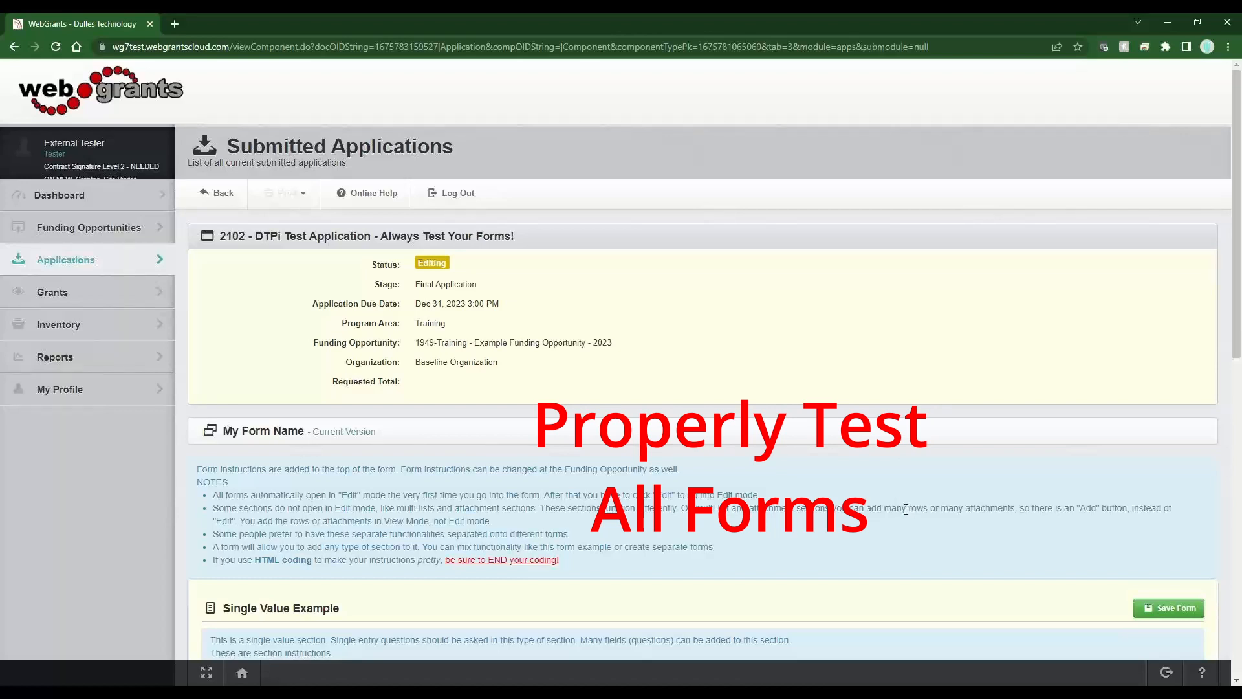
- Type placeholder gibberish text into the Scope of Work box under Single Value Example
{"action": "scroll", "coordinate": [906, 510], "scroll_direction": "down", "scroll_amount": 3}
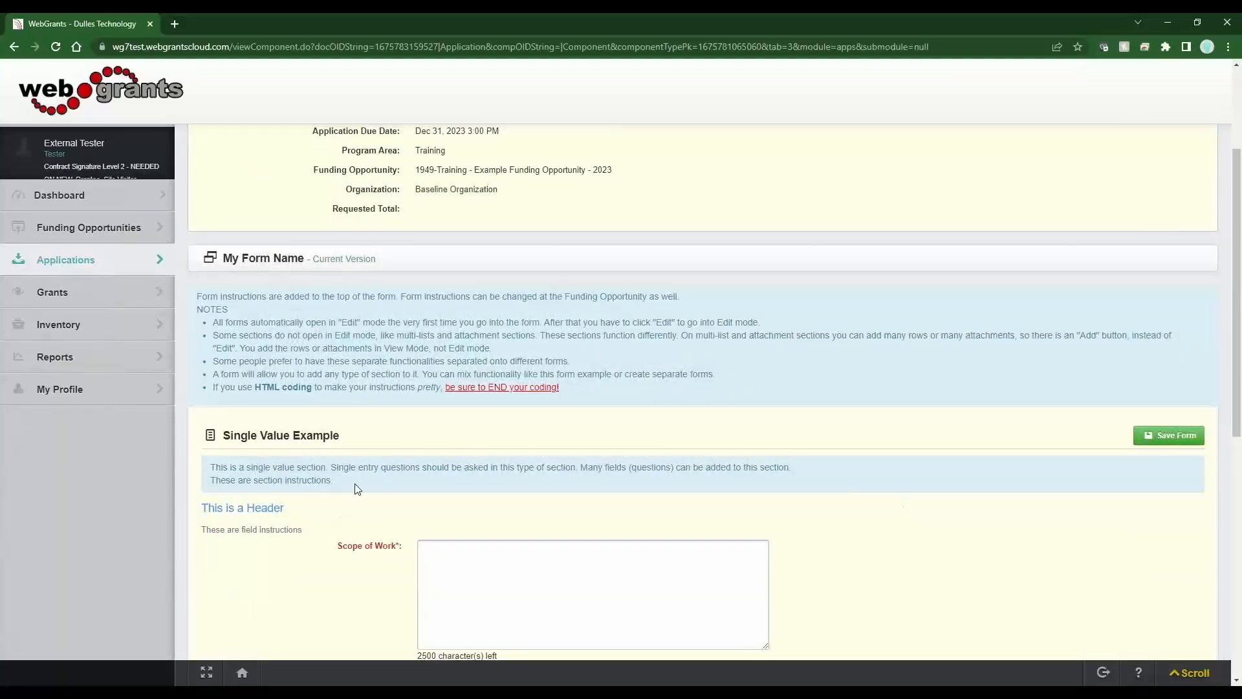
{"action": "triple_click", "coordinate": [294, 482]}
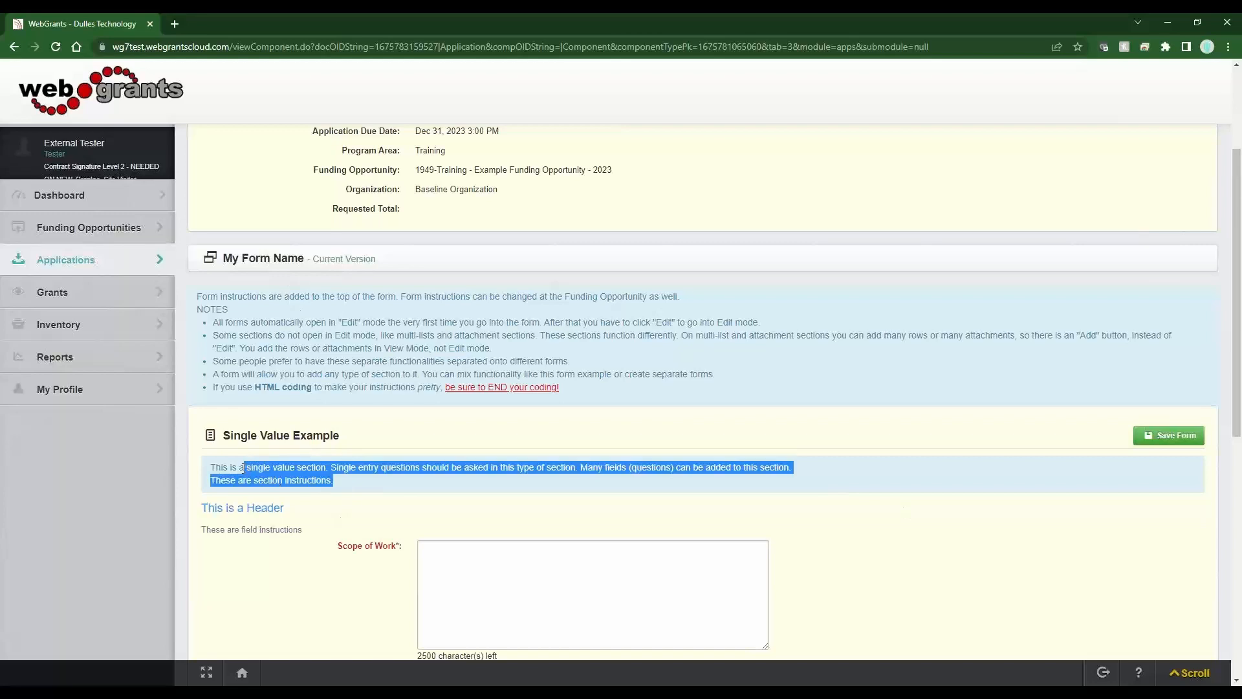
{"action": "left_click", "coordinate": [374, 487]}
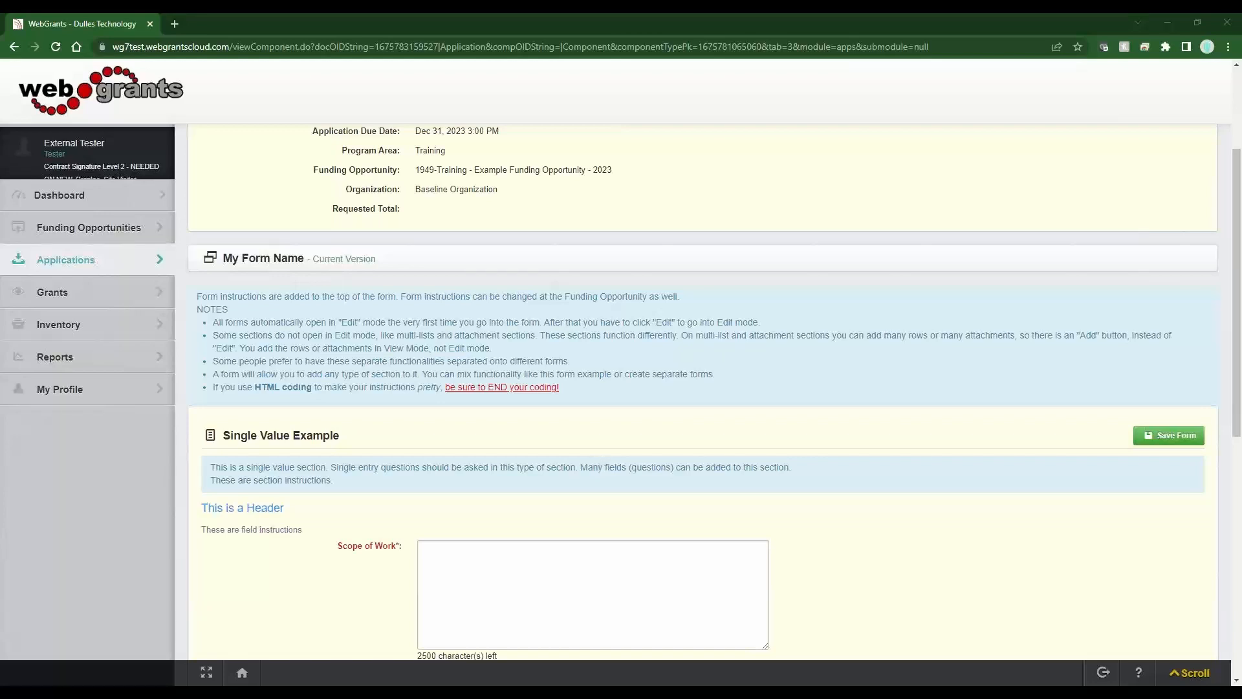
{"action": "scroll", "coordinate": [556, 317], "scroll_direction": "down", "scroll_amount": 3}
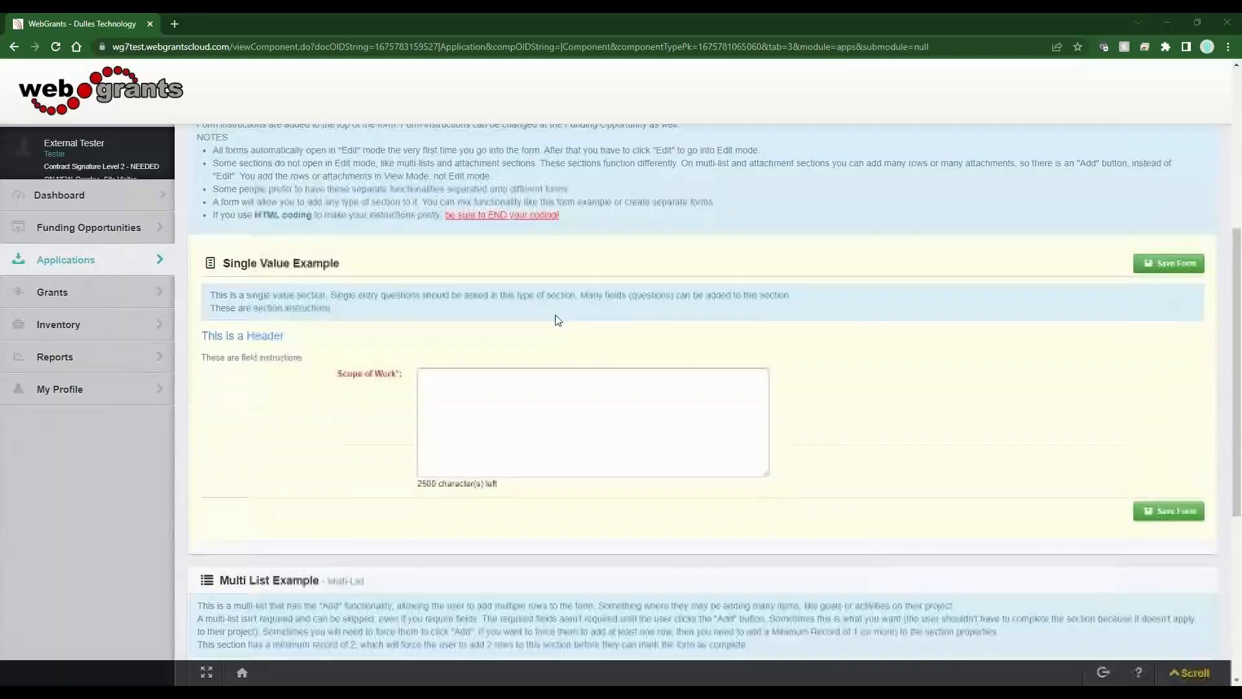
{"action": "left_click", "coordinate": [440, 409]}
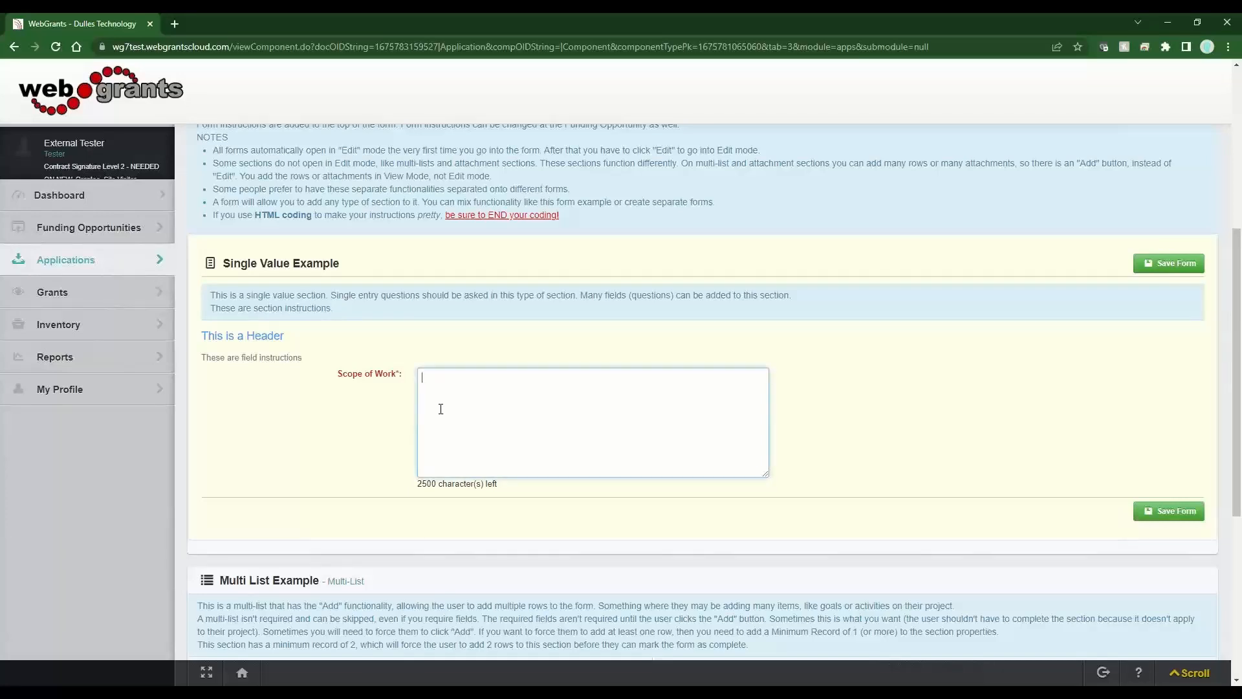
{"action": "type", "text": "sldkfjlasdkfjalsdkfalsdflasdkfjs"}
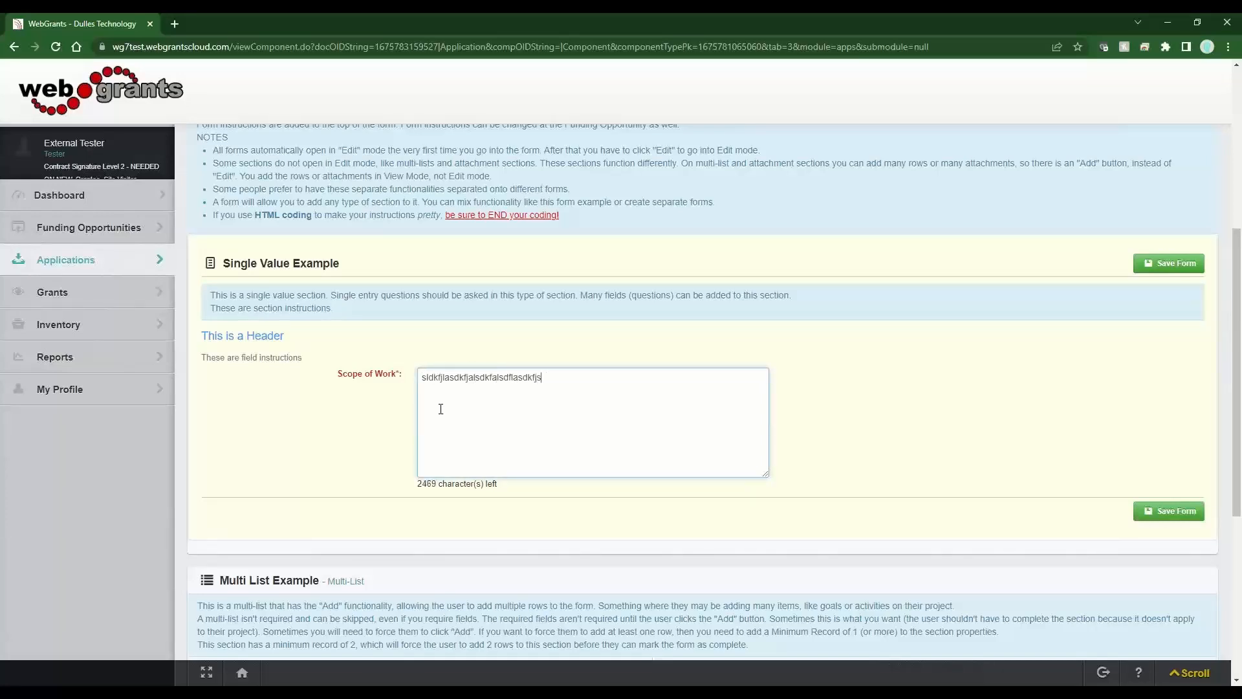
{"action": "type", "text": "d laskdfj lsadkf"}
- Break up the long gibberish word by inserting three spaces
{"action": "left_click", "coordinate": [522, 377]}
{"action": "key", "text": "space"}
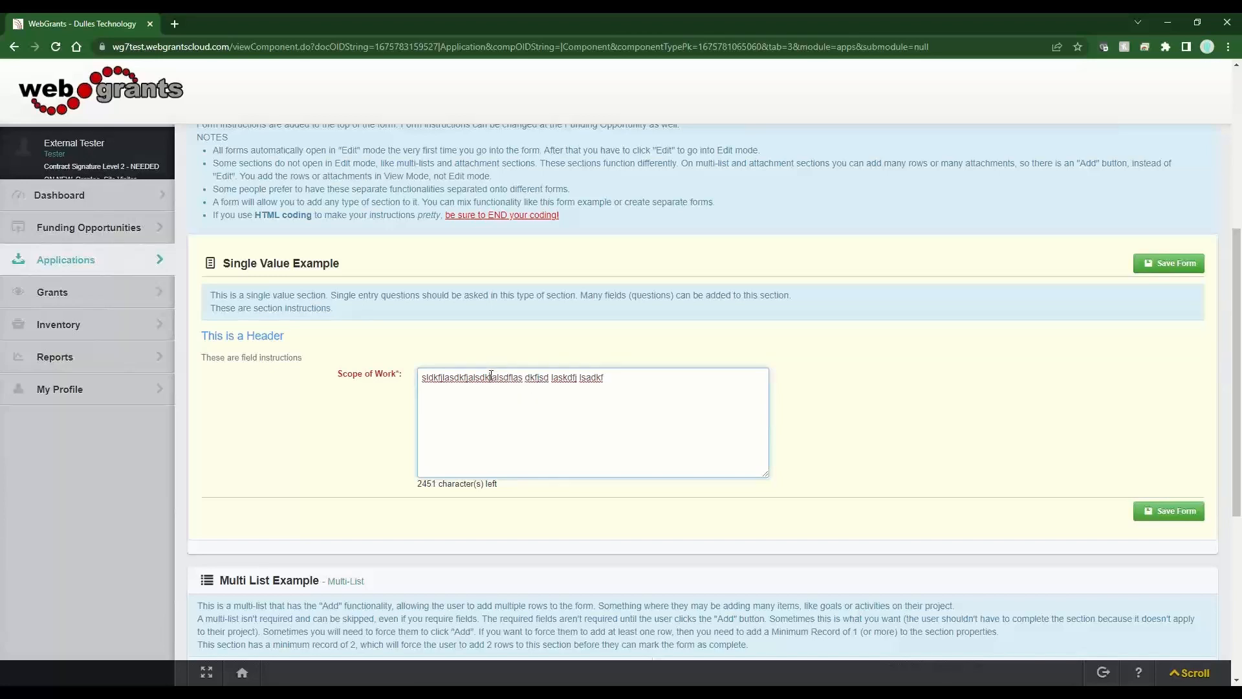
{"action": "left_click", "coordinate": [489, 377]}
{"action": "key", "text": "space"}
{"action": "left_click", "coordinate": [460, 377]}
{"action": "key", "text": "space"}
{"action": "key", "text": "space"}
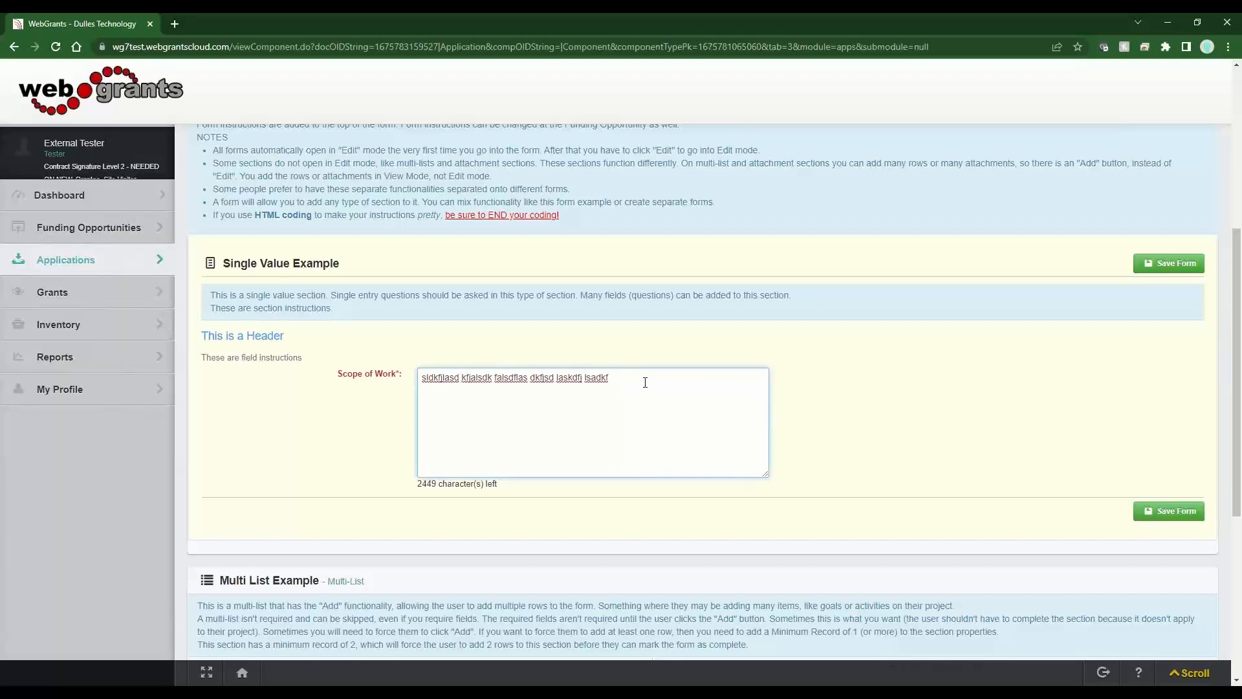
- Replace the whole Scope of Work entry with 'Test', leaving 2496 characters left
{"action": "left_click_drag", "start_coordinate": [645, 388], "coordinate": [434, 382]}
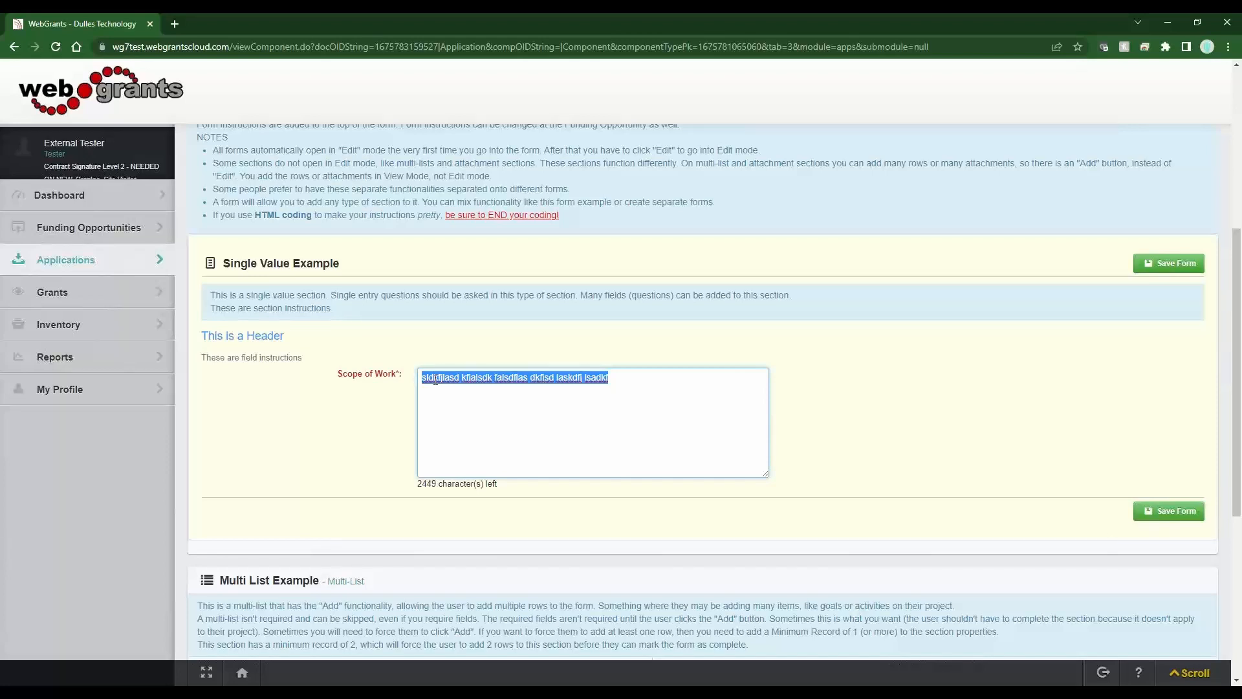
{"action": "triple_click", "coordinate": [516, 488]}
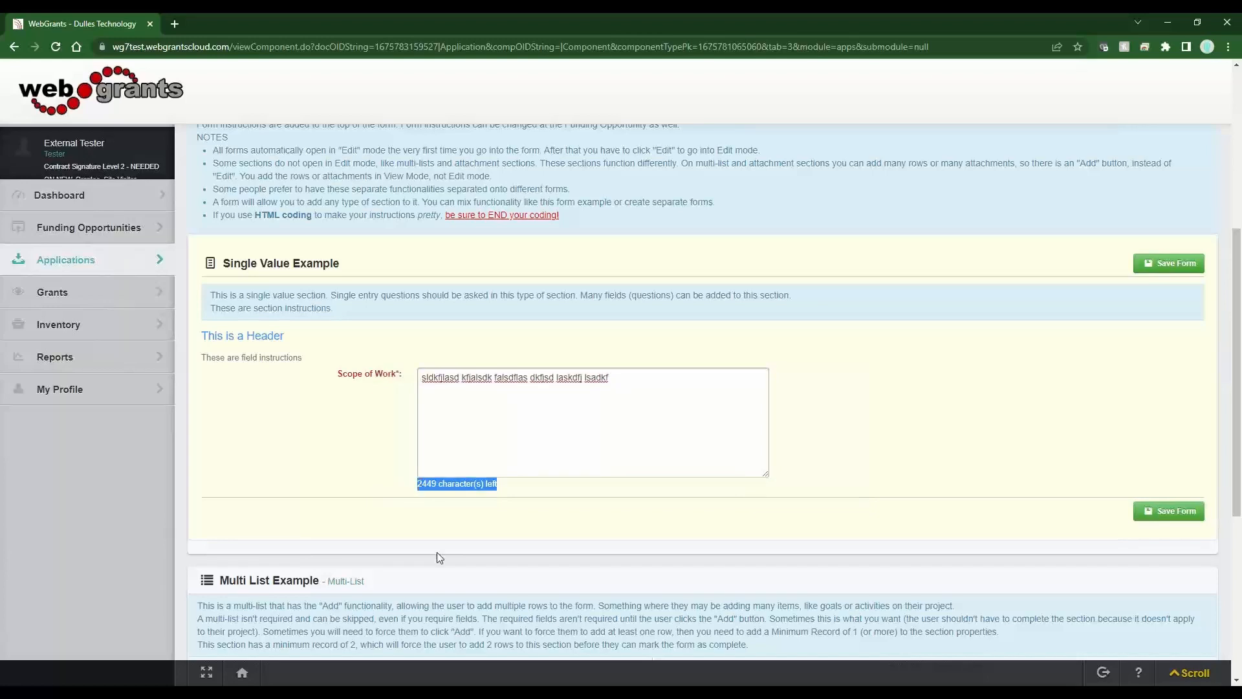
{"action": "left_click_drag", "start_coordinate": [641, 379], "coordinate": [374, 384]}
{"action": "type", "text": "Test"}
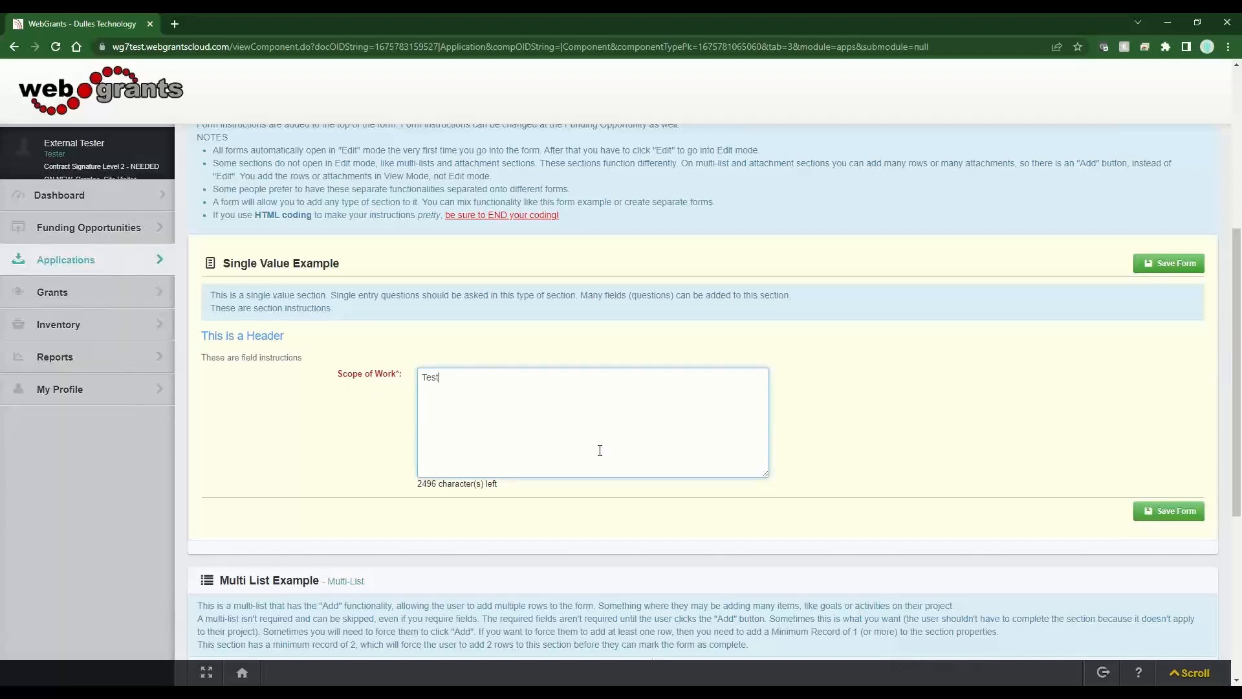
{"action": "scroll", "coordinate": [600, 450], "scroll_direction": "down", "scroll_amount": 3}
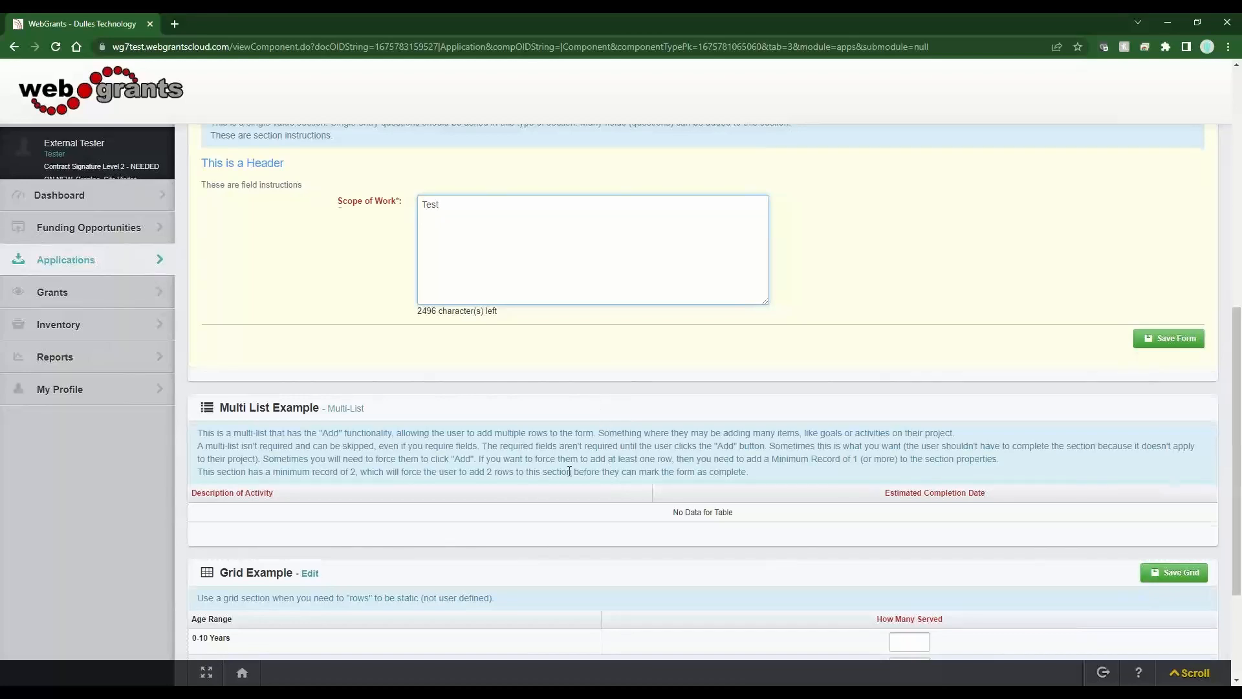
{"action": "scroll", "coordinate": [569, 472], "scroll_direction": "up", "scroll_amount": 3}
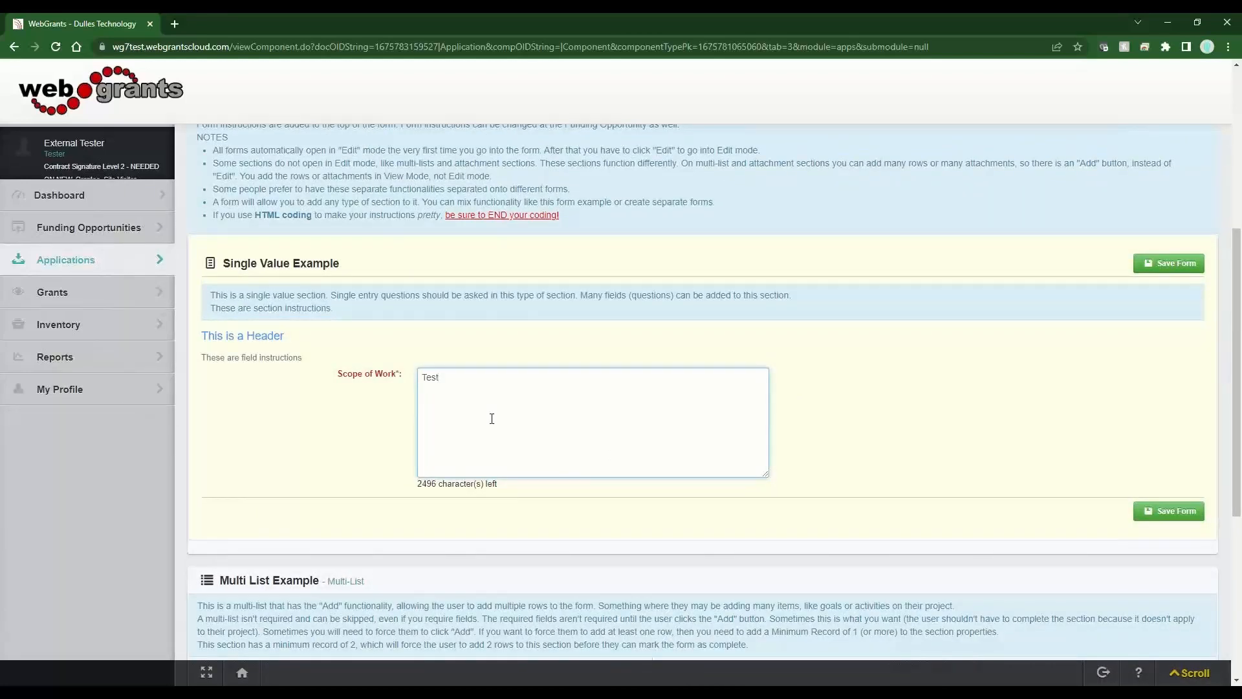
{"action": "left_click_drag", "start_coordinate": [355, 277], "coordinate": [260, 267]}
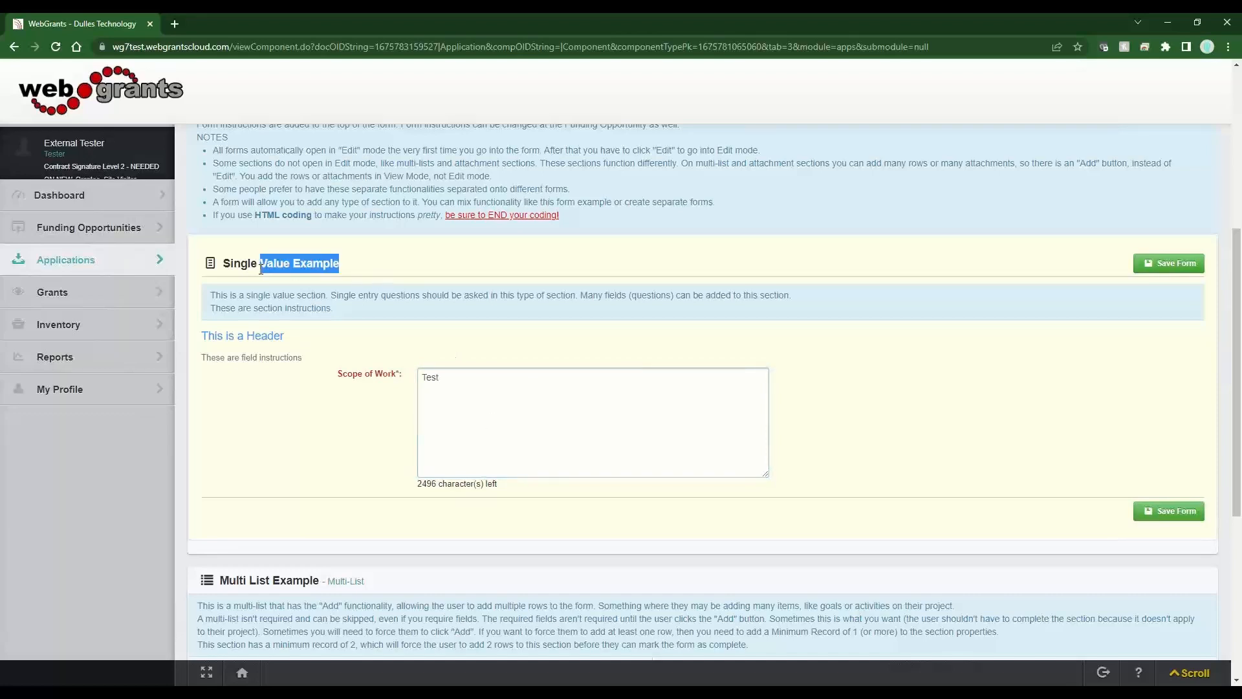
{"action": "left_click", "coordinate": [342, 427]}
{"action": "scroll", "coordinate": [340, 433], "scroll_direction": "down", "scroll_amount": 3}
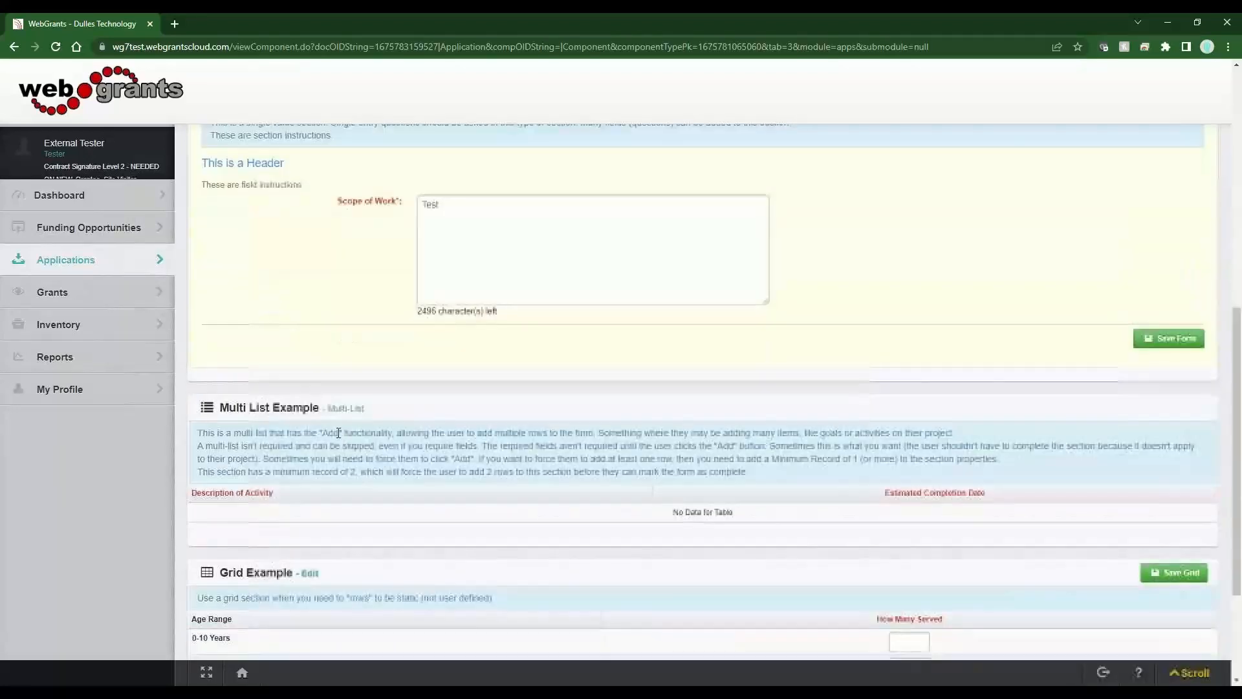
{"action": "left_click_drag", "start_coordinate": [230, 409], "coordinate": [396, 447]}
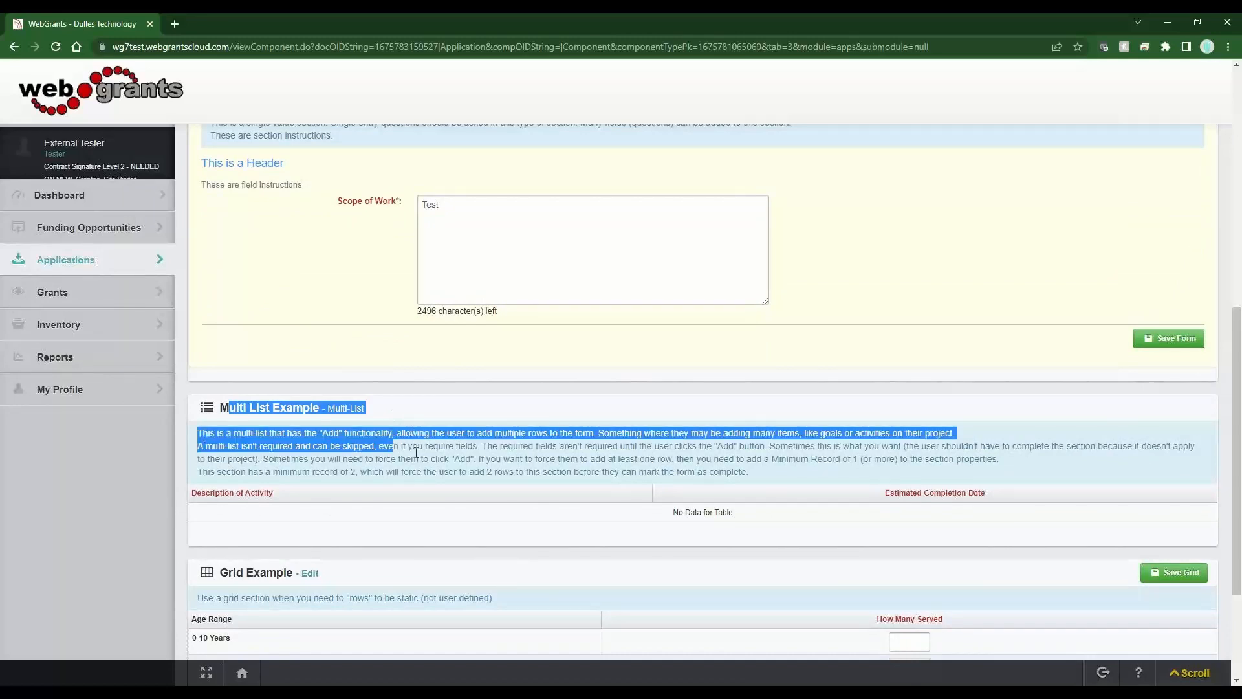
{"action": "left_click", "coordinate": [418, 458]}
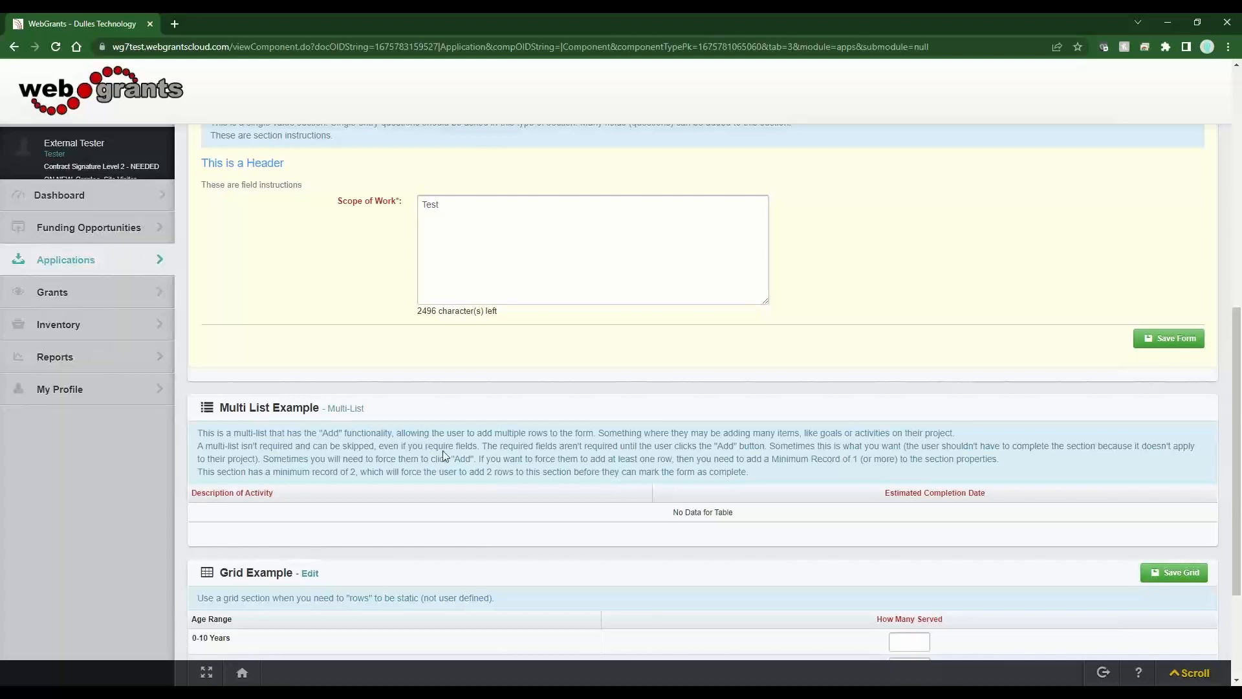
- Enter 5, 0 and 2 as How Many Served for the three age ranges and save the grid
{"action": "scroll", "coordinate": [468, 462], "scroll_direction": "down", "scroll_amount": 3}
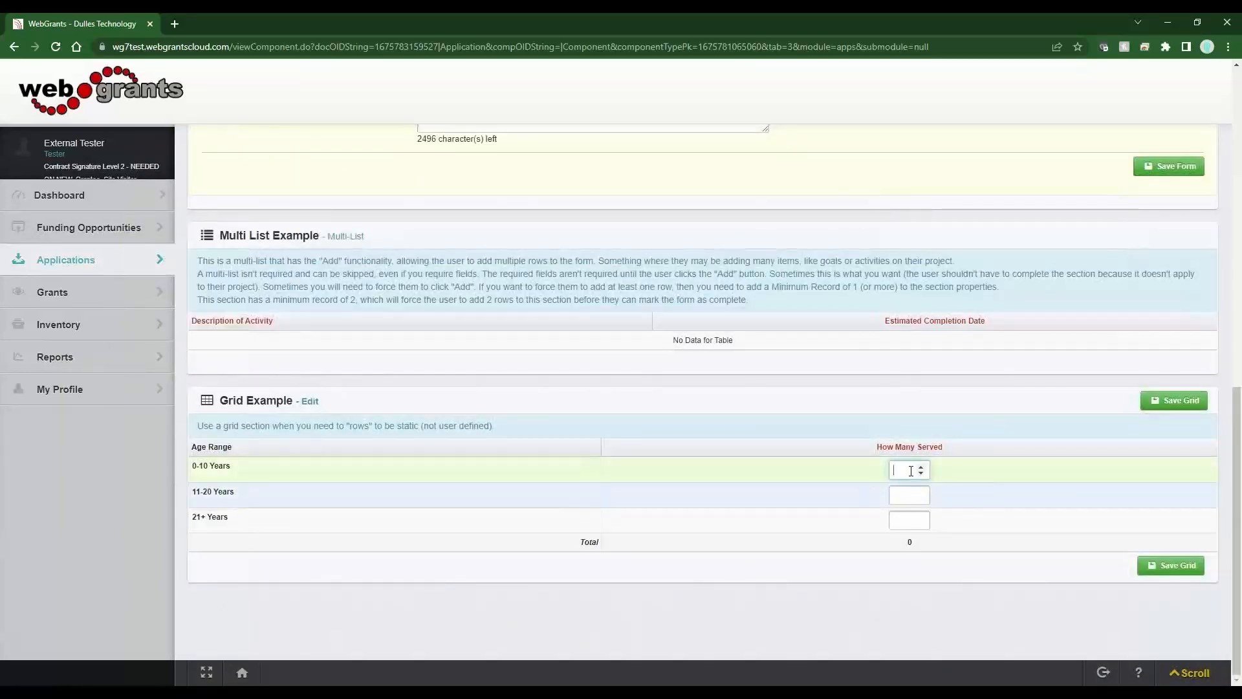
{"action": "type", "text": "5"}
{"action": "key", "text": "Tab"}
{"action": "type", "text": "0"}
{"action": "key", "text": "Tab"}
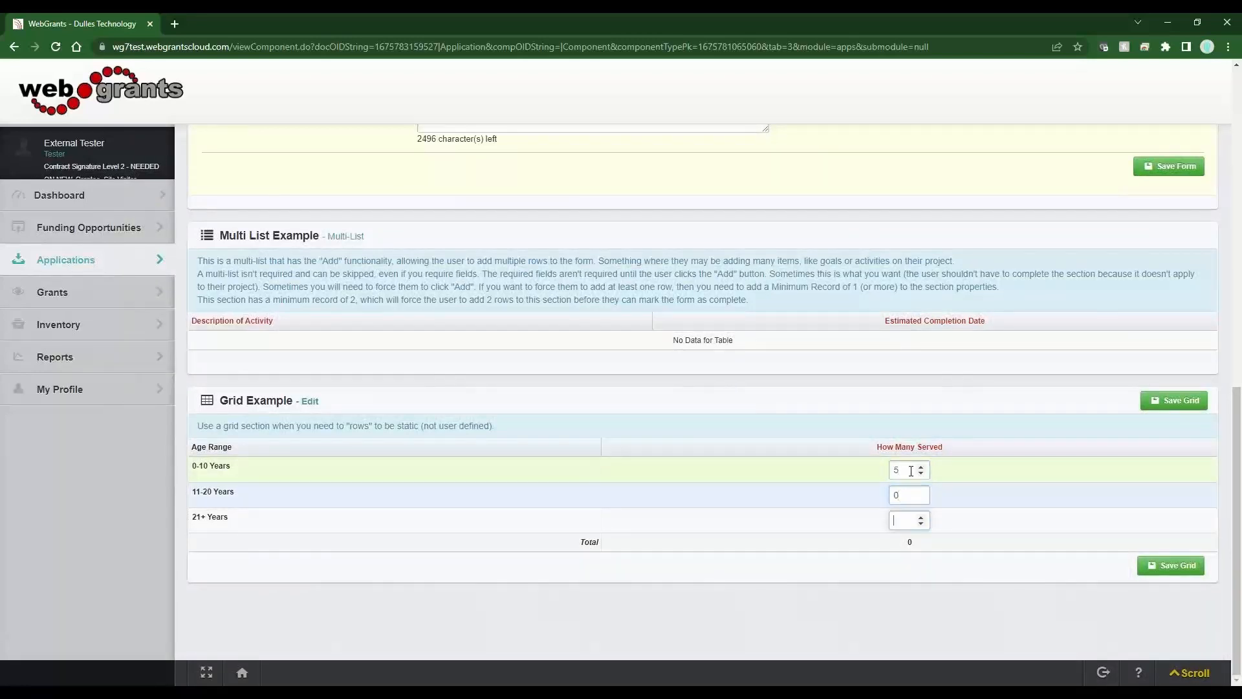
{"action": "type", "text": "2"}
{"action": "left_click", "coordinate": [1184, 402]}
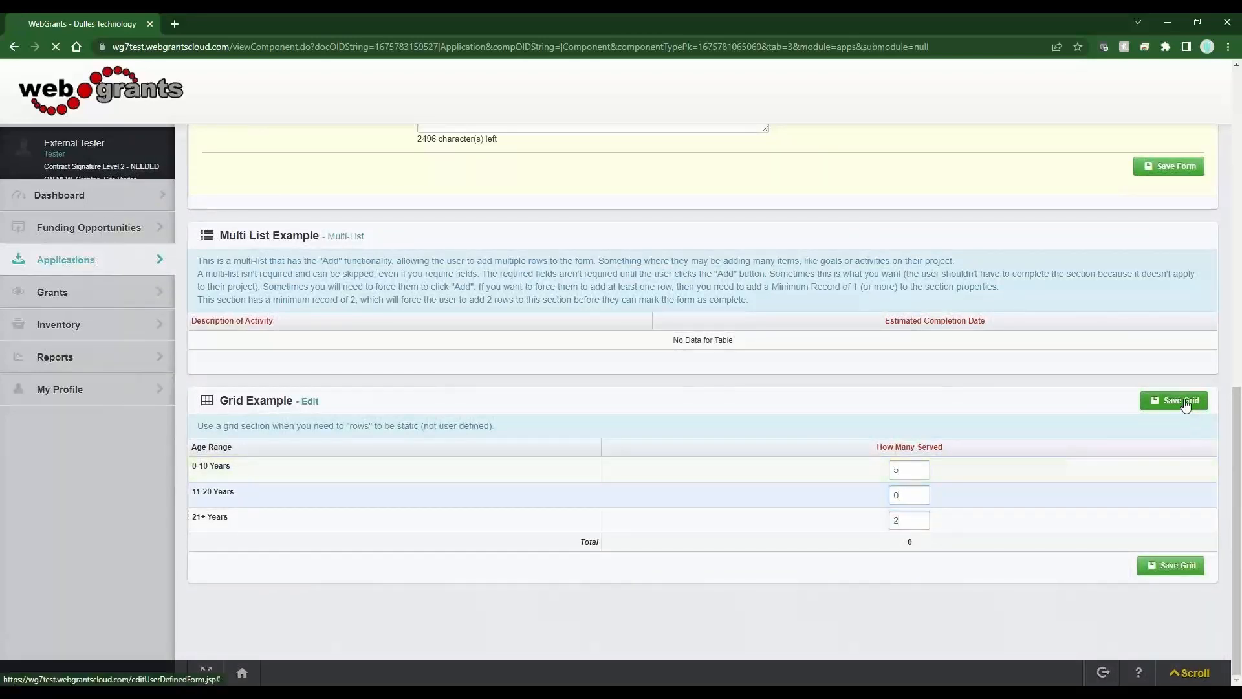
- Review the saved form, checking the Scope of Work value and the grid Total of 7
{"action": "scroll", "coordinate": [816, 471], "scroll_direction": "down", "scroll_amount": 3}
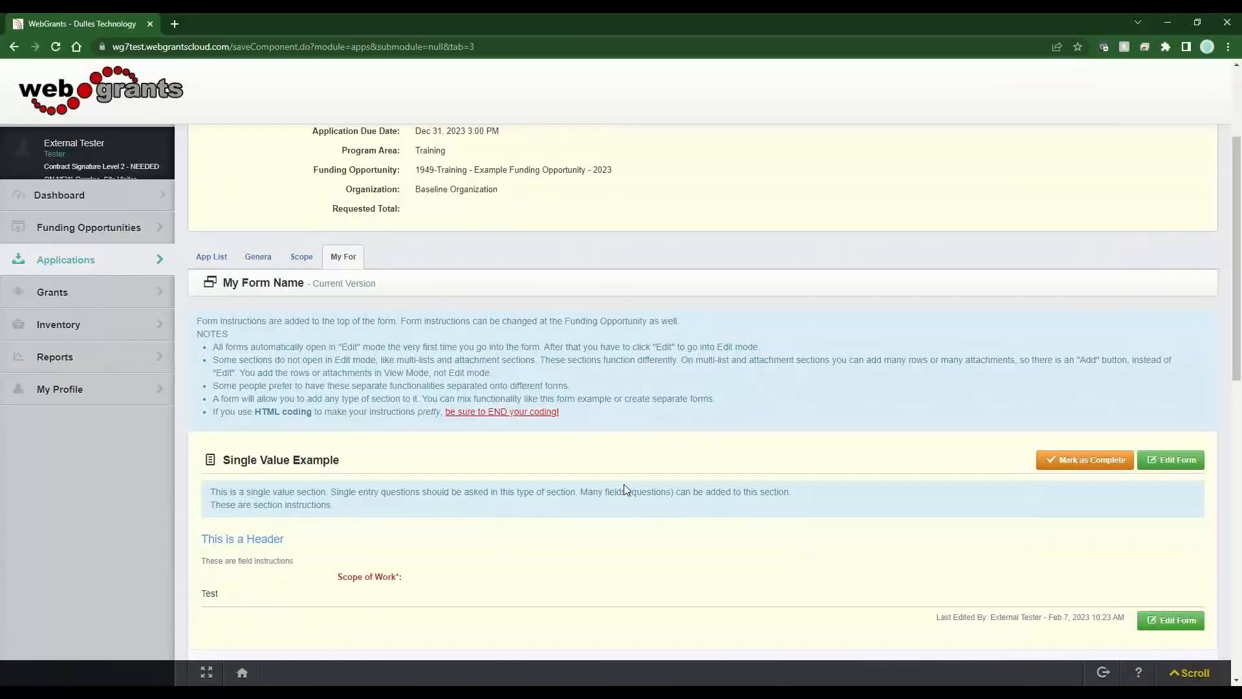
{"action": "left_click_drag", "start_coordinate": [211, 594], "coordinate": [250, 594]}
{"action": "scroll", "coordinate": [326, 634], "scroll_direction": "down", "scroll_amount": 6}
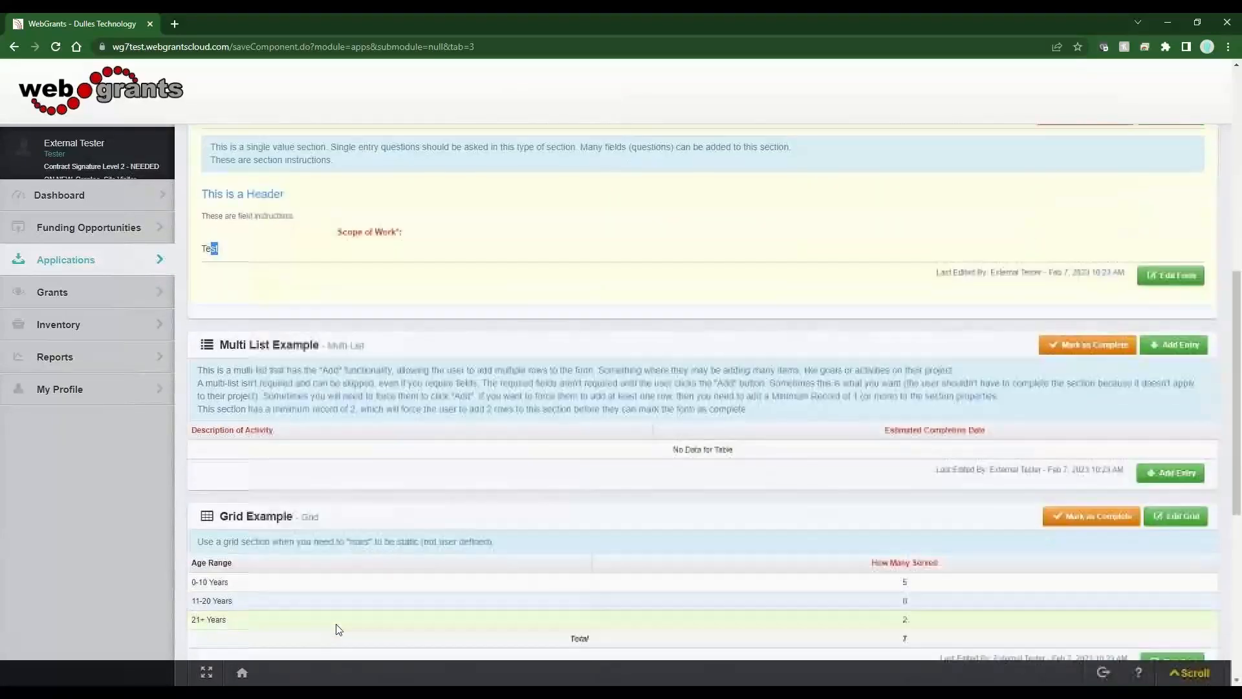
{"action": "double_click", "coordinate": [303, 358]}
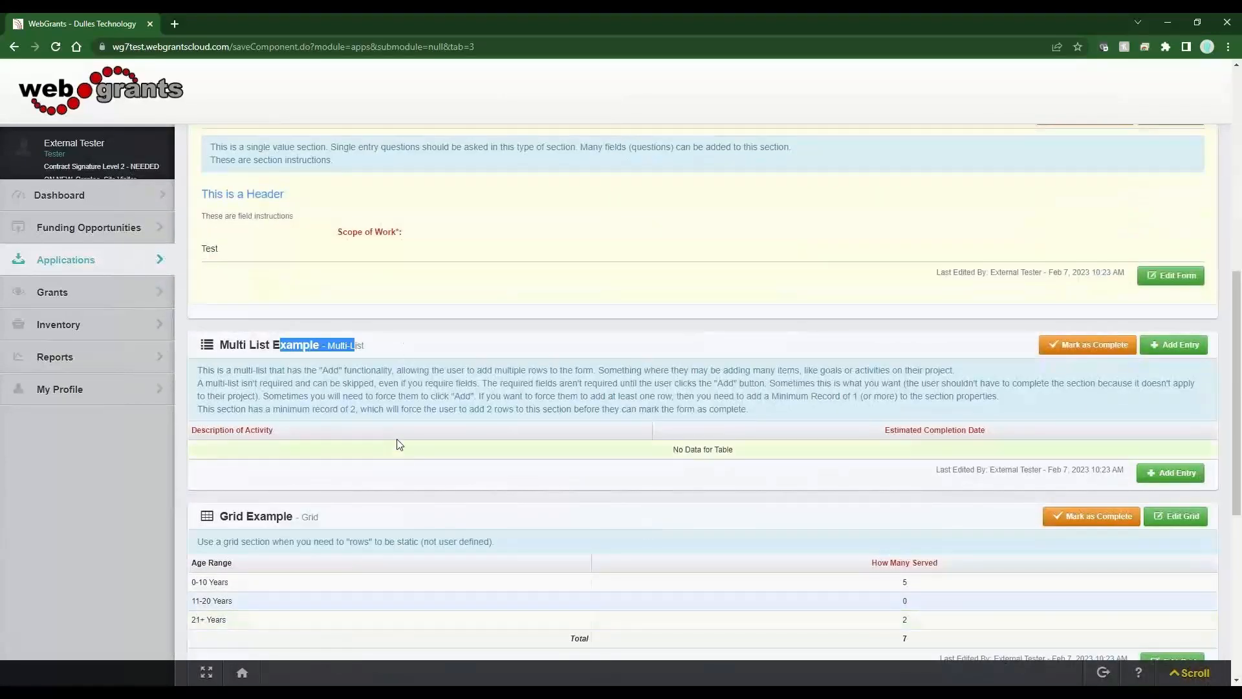
{"action": "scroll", "coordinate": [397, 444], "scroll_direction": "down", "scroll_amount": 6}
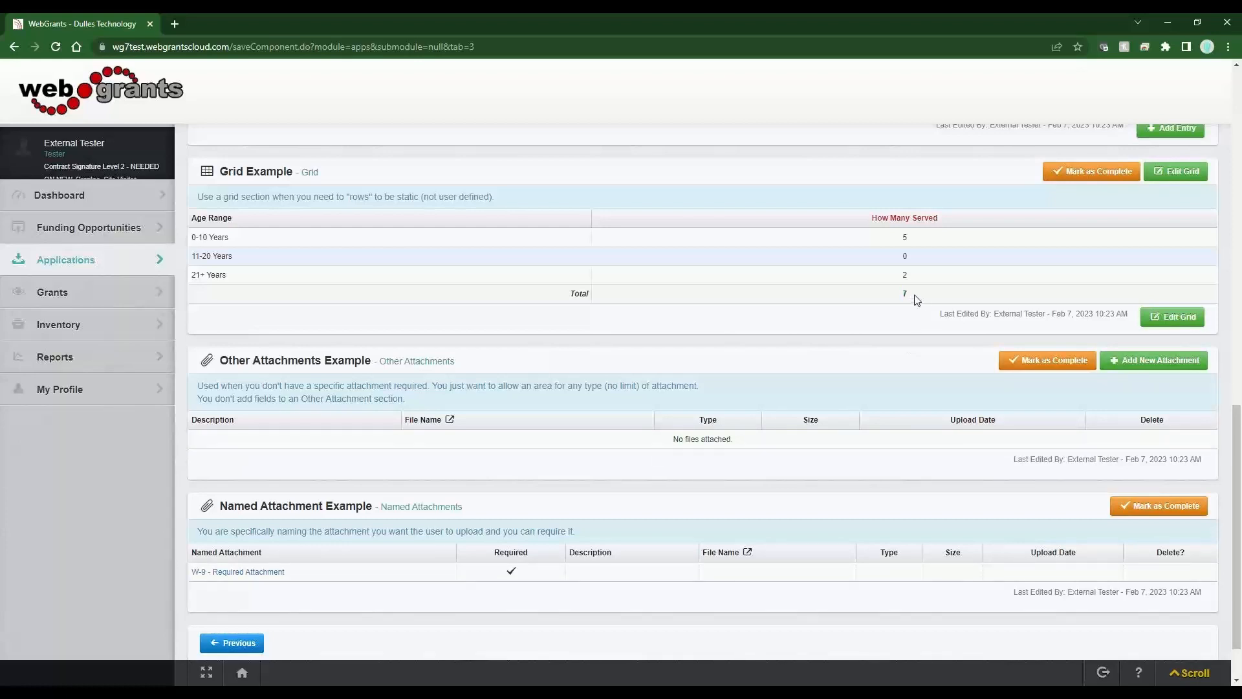
{"action": "left_click_drag", "start_coordinate": [917, 299], "coordinate": [901, 296]}
{"action": "left_click", "coordinate": [927, 321]}
{"action": "scroll", "coordinate": [719, 476], "scroll_direction": "up", "scroll_amount": 3}
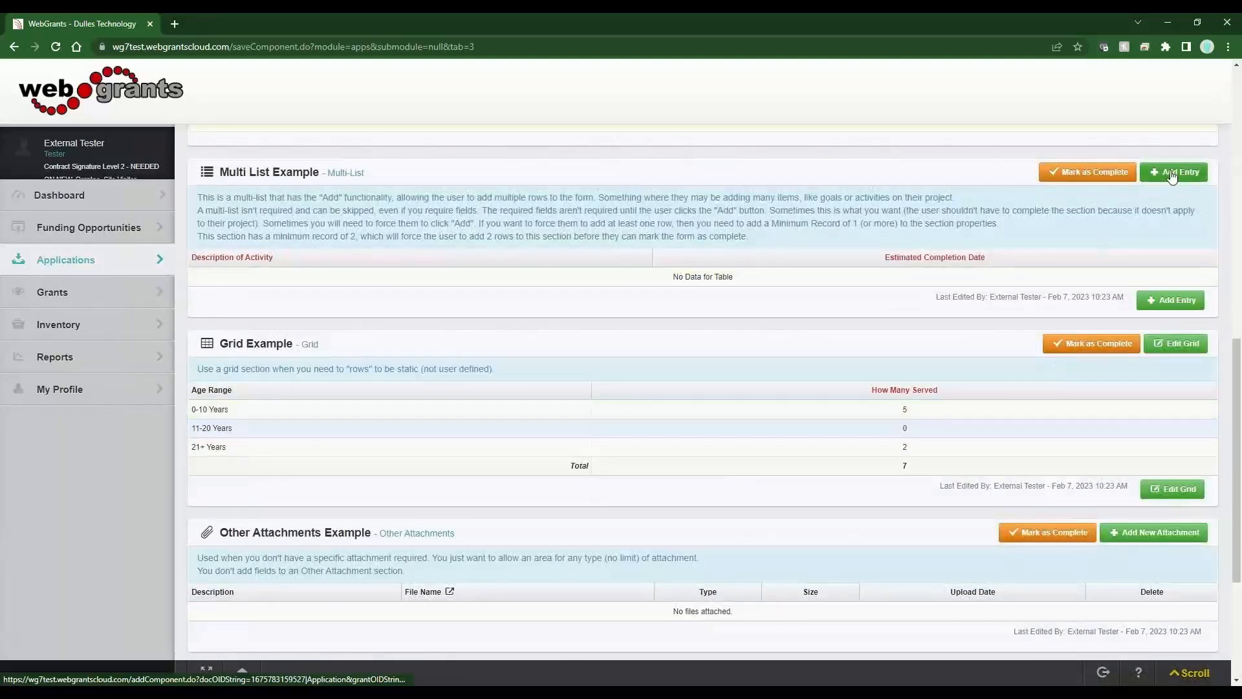
- Add a Multi List row 'Activity #1' with completion date 05/18/2023 and save it
{"action": "left_click", "coordinate": [1172, 174]}
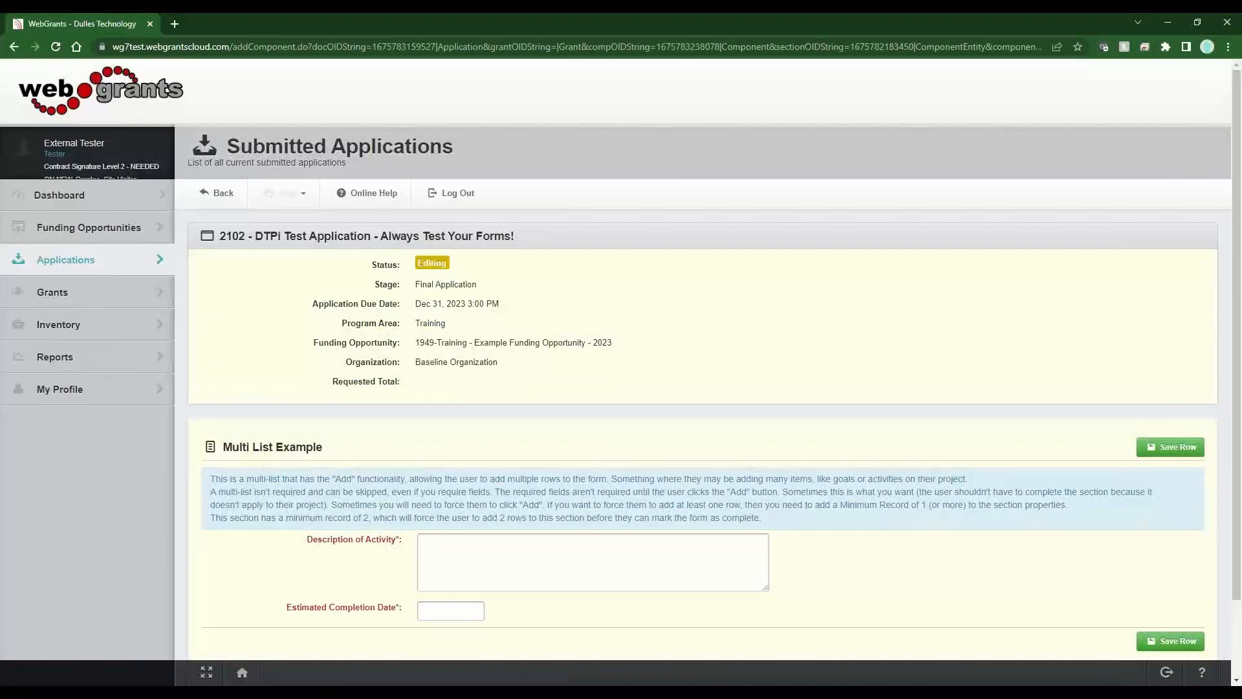
{"action": "left_click", "coordinate": [466, 553]}
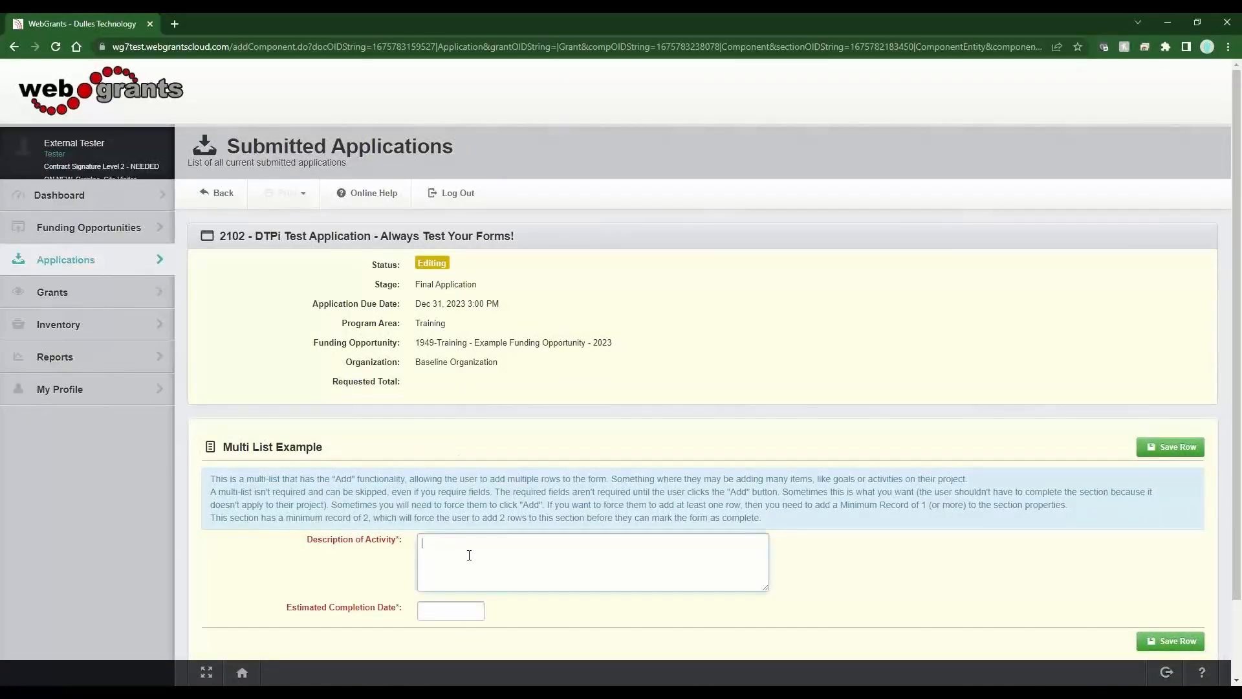
{"action": "type", "text": "Activity #1"}
{"action": "key", "text": "Tab"}
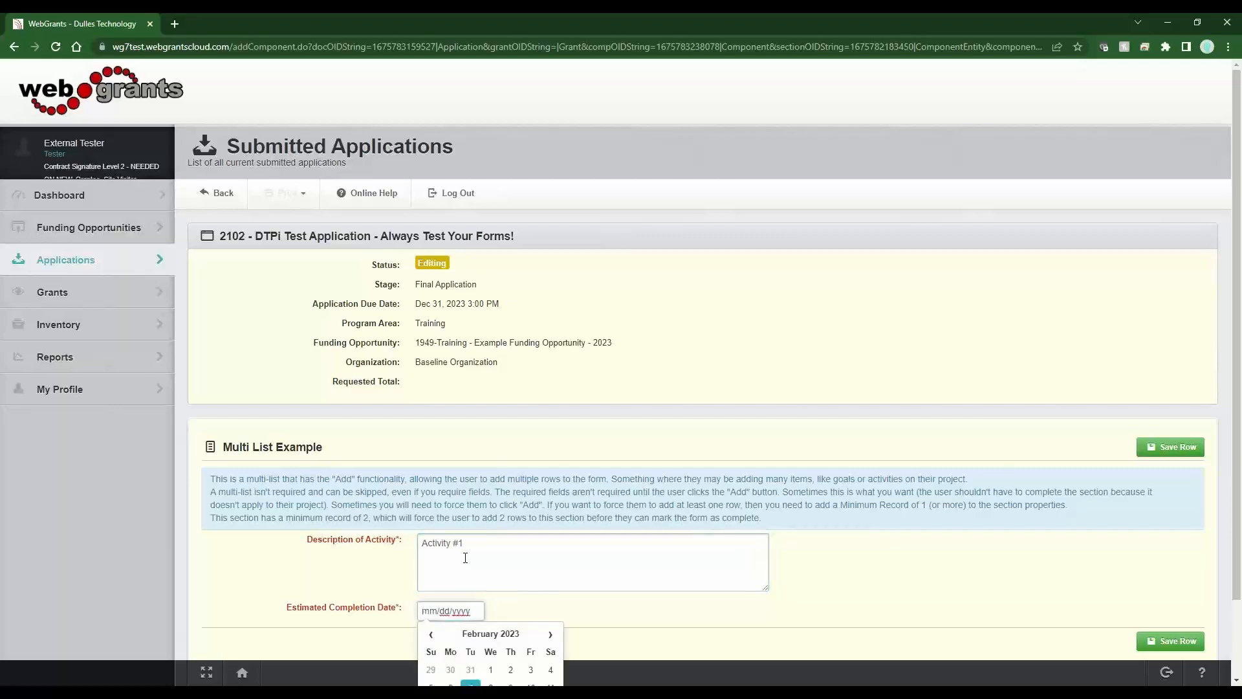
{"action": "left_click", "coordinate": [550, 634]}
{"action": "left_click", "coordinate": [550, 634]}
{"action": "left_click", "coordinate": [550, 634]}
{"action": "scroll", "coordinate": [551, 633], "scroll_direction": "down", "scroll_amount": 1}
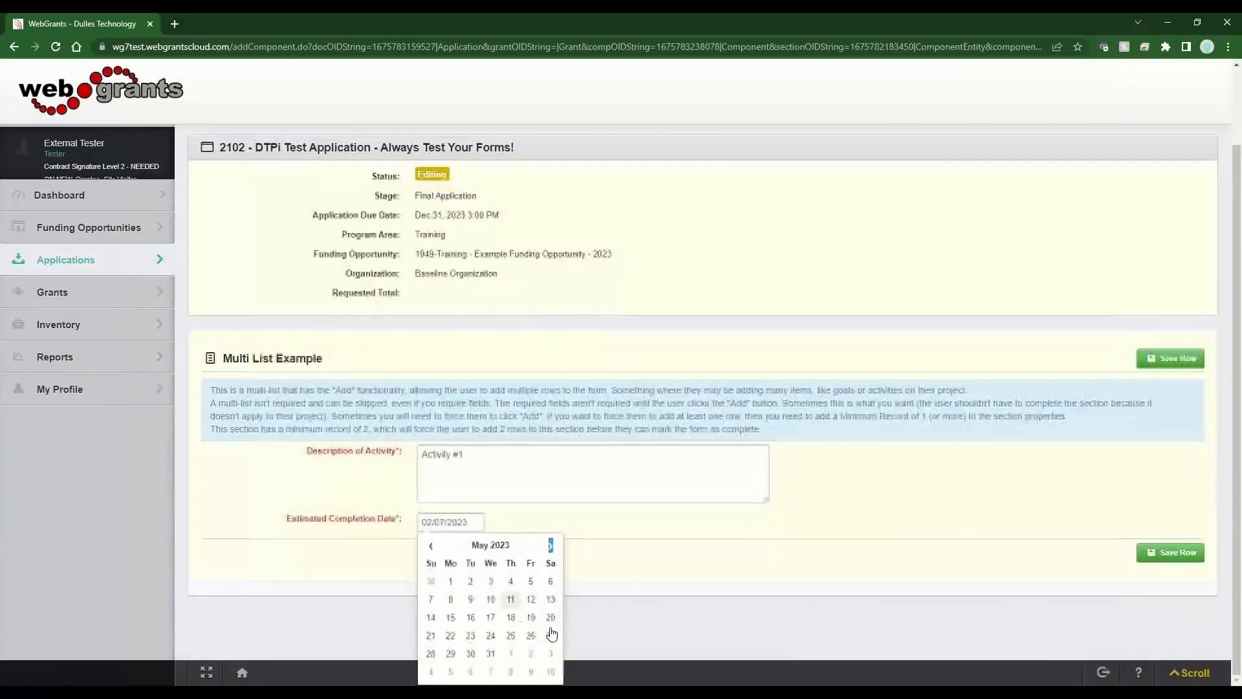
{"action": "left_click", "coordinate": [511, 617]}
{"action": "left_click", "coordinate": [1170, 358]}
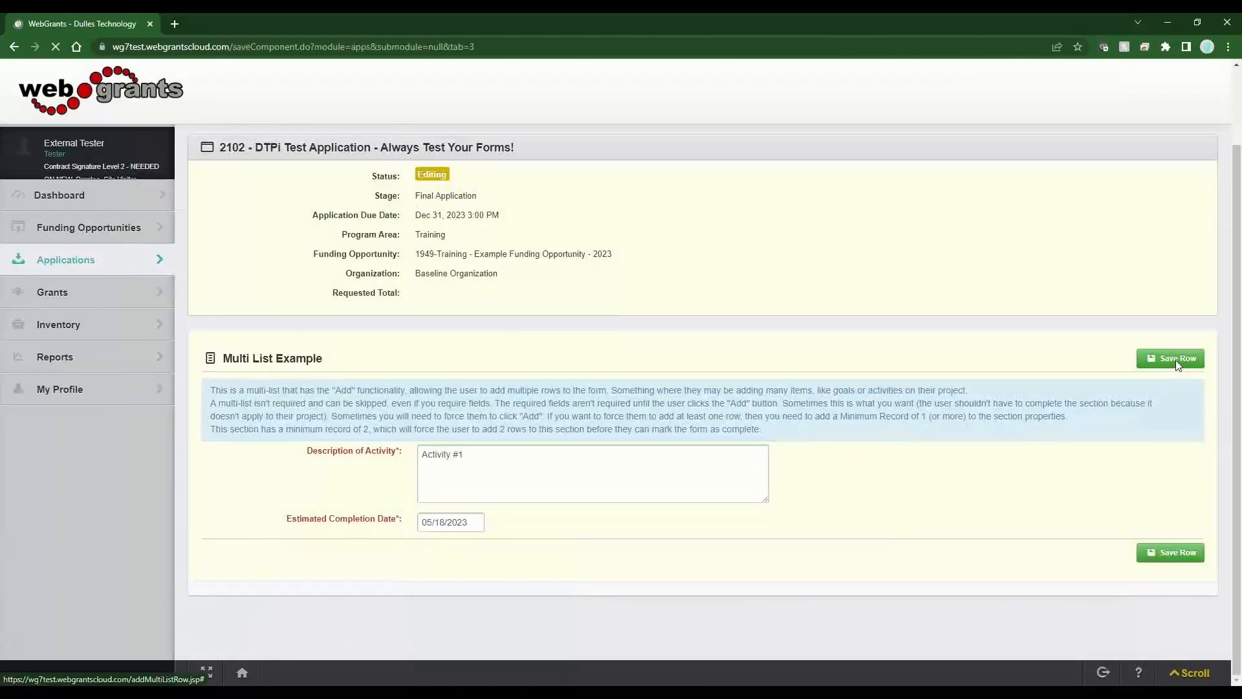
{"action": "scroll", "coordinate": [988, 408], "scroll_direction": "down", "scroll_amount": 6}
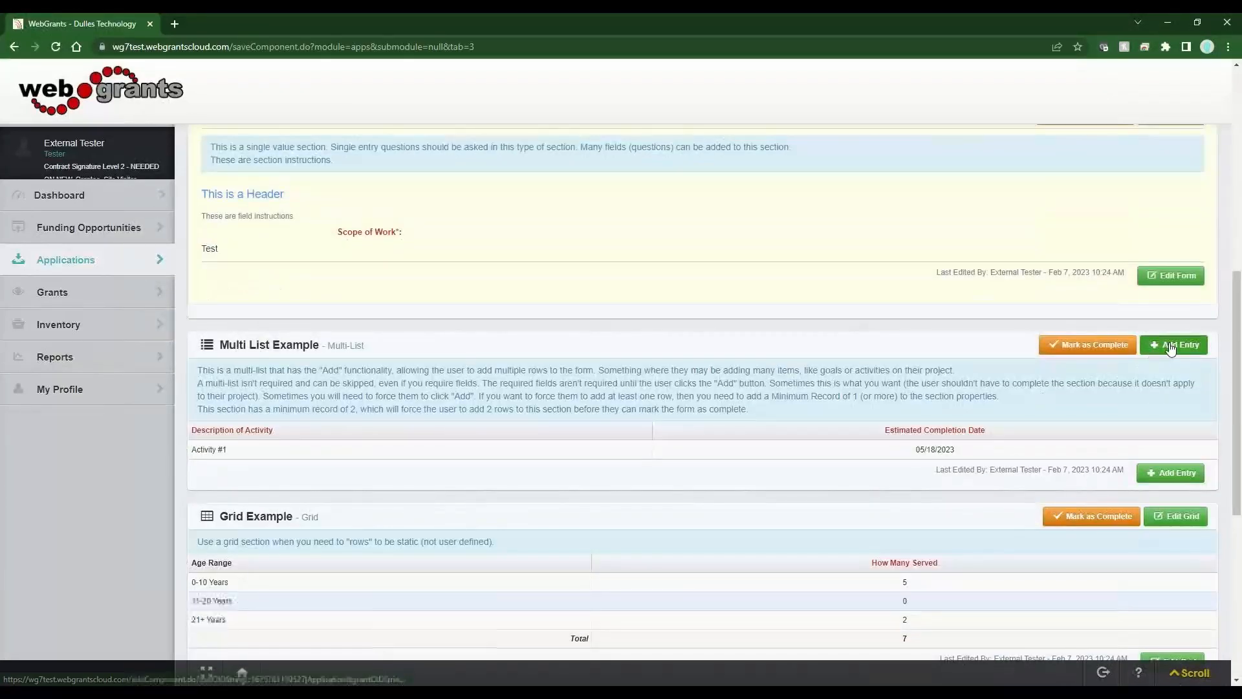
- Add a second row 'Activity #2' with completion date 08/18/2023 and save it
{"action": "left_click", "coordinate": [1173, 345]}
{"action": "left_click", "coordinate": [486, 550]}
{"action": "type", "text": "A"}
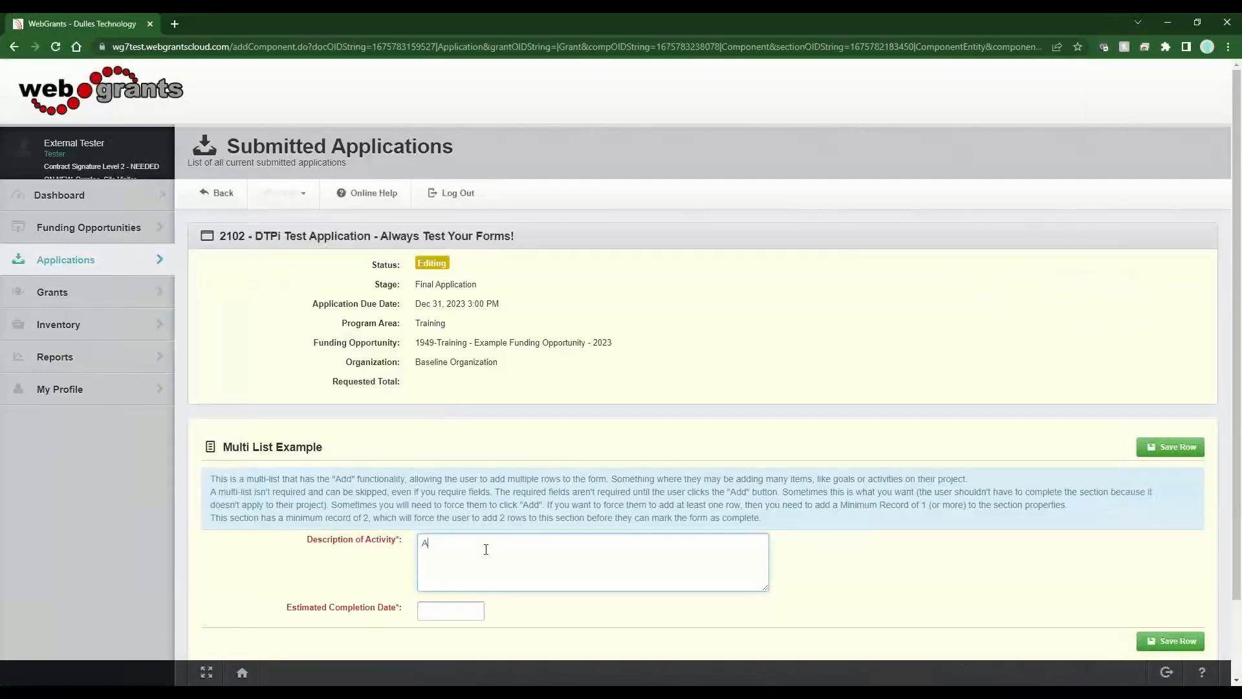
{"action": "type", "text": "ctivity #2"}
{"action": "left_click", "coordinate": [463, 610]}
{"action": "left_click", "coordinate": [550, 638]}
{"action": "left_click", "coordinate": [551, 638]}
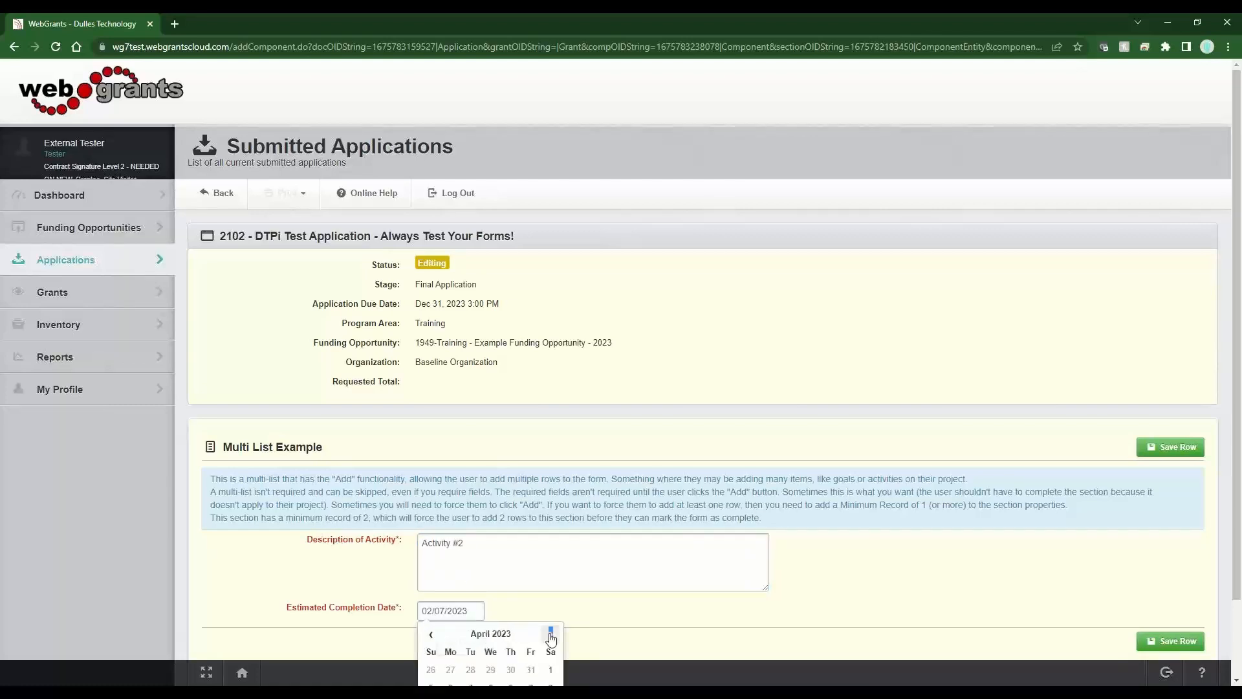
{"action": "left_click", "coordinate": [551, 637]}
{"action": "left_click", "coordinate": [551, 638]}
{"action": "left_click", "coordinate": [551, 637]}
{"action": "left_click", "coordinate": [551, 638]}
{"action": "scroll", "coordinate": [551, 638], "scroll_direction": "down", "scroll_amount": 3}
{"action": "left_click", "coordinate": [531, 617]}
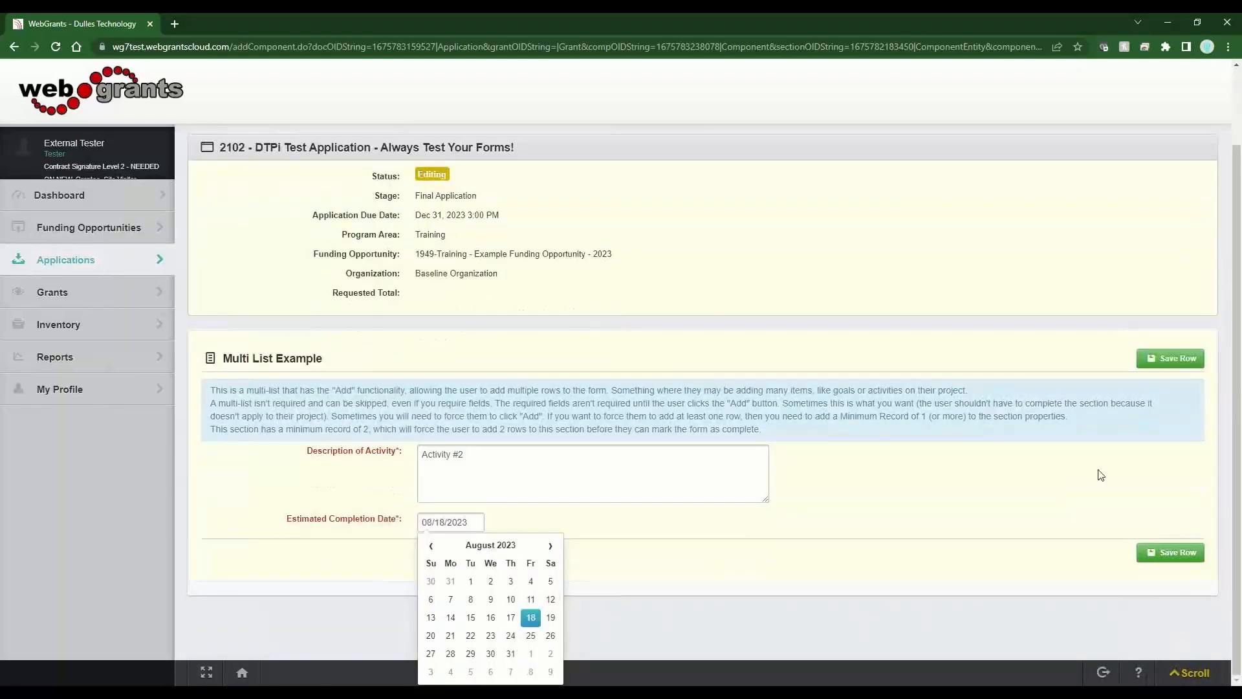
{"action": "left_click", "coordinate": [1187, 364]}
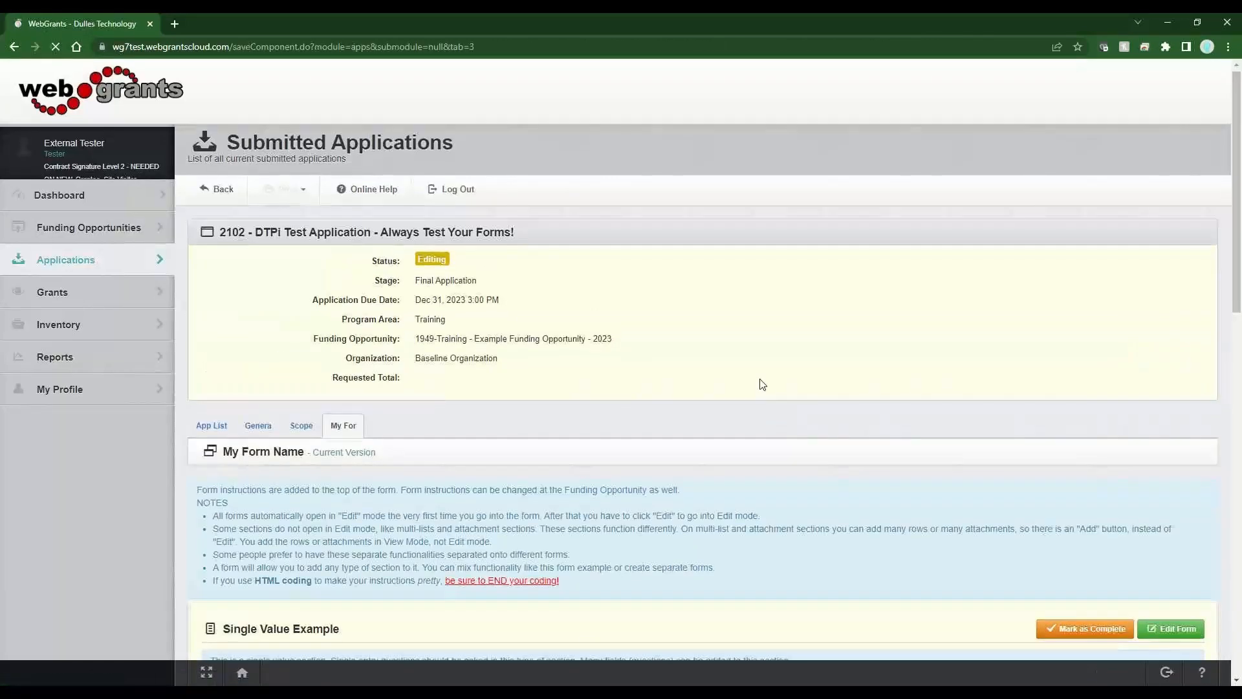
- Review the two saved activity rows in the Multi List Example
{"action": "scroll", "coordinate": [761, 383], "scroll_direction": "down", "scroll_amount": 5}
{"action": "scroll", "coordinate": [762, 383], "scroll_direction": "down", "scroll_amount": 6}
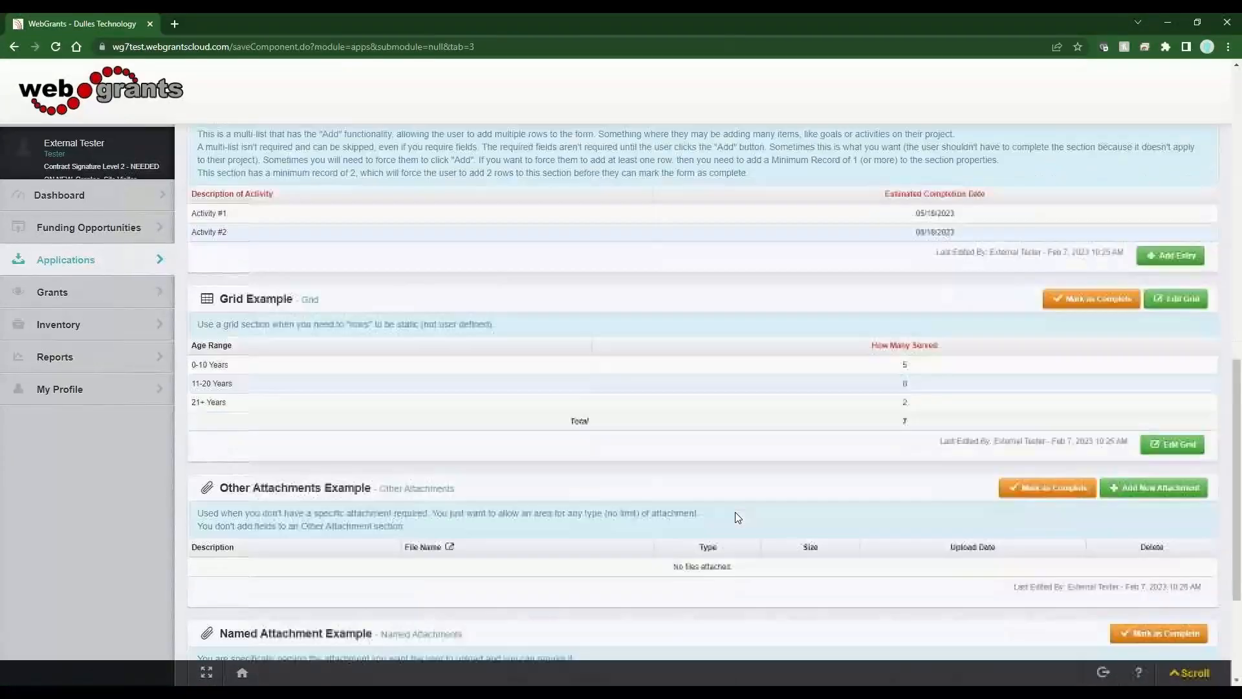
{"action": "scroll", "coordinate": [738, 517], "scroll_direction": "down", "scroll_amount": 2}
{"action": "left_click_drag", "start_coordinate": [264, 381], "coordinate": [456, 383]}
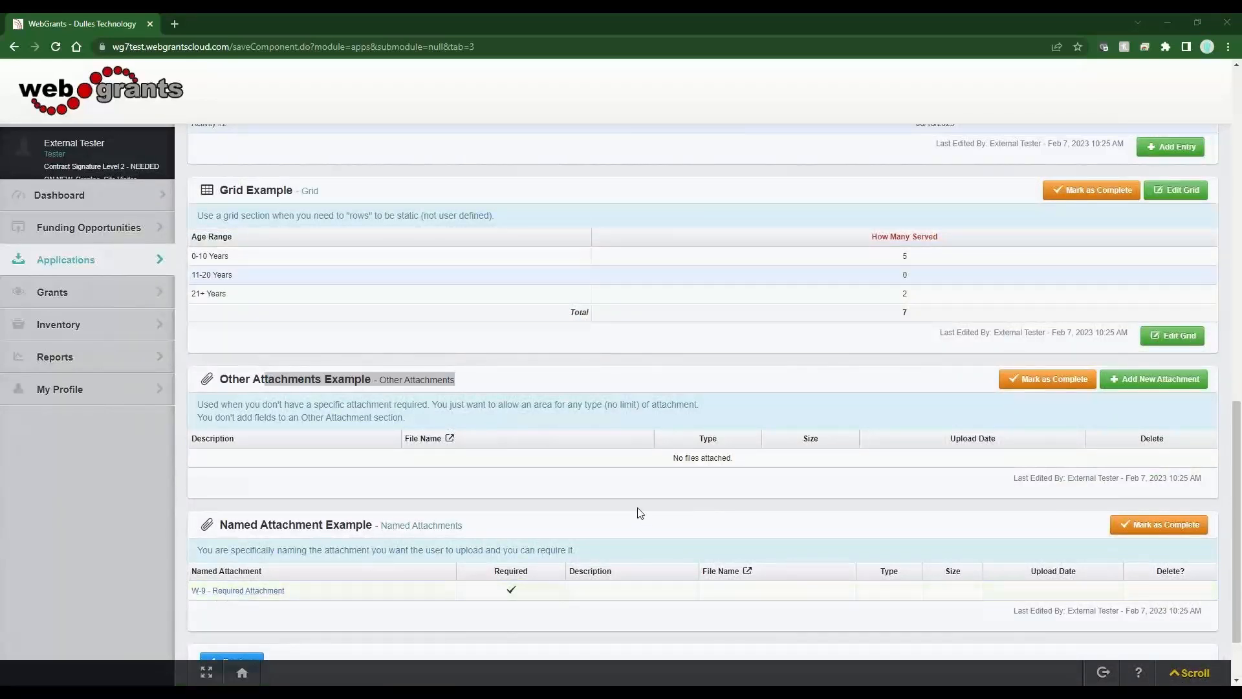
{"action": "left_click", "coordinate": [582, 498]}
{"action": "scroll", "coordinate": [584, 501], "scroll_direction": "up", "scroll_amount": 1}
{"action": "scroll", "coordinate": [584, 504], "scroll_direction": "up", "scroll_amount": 10}
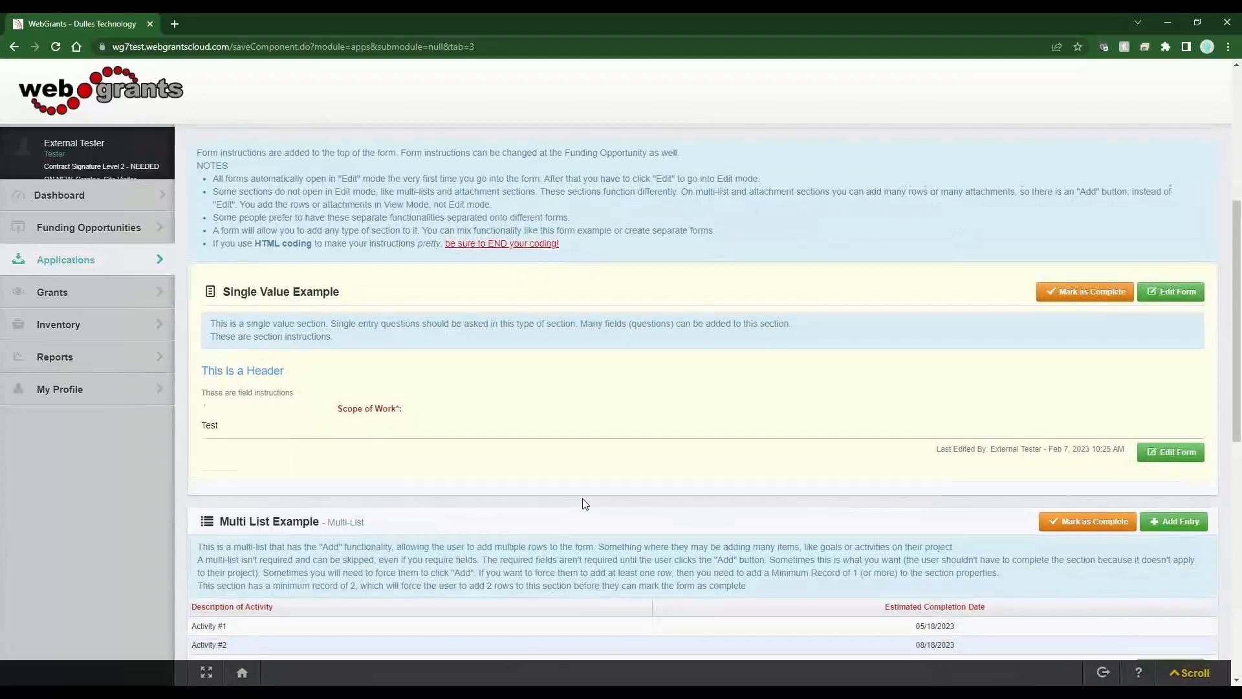